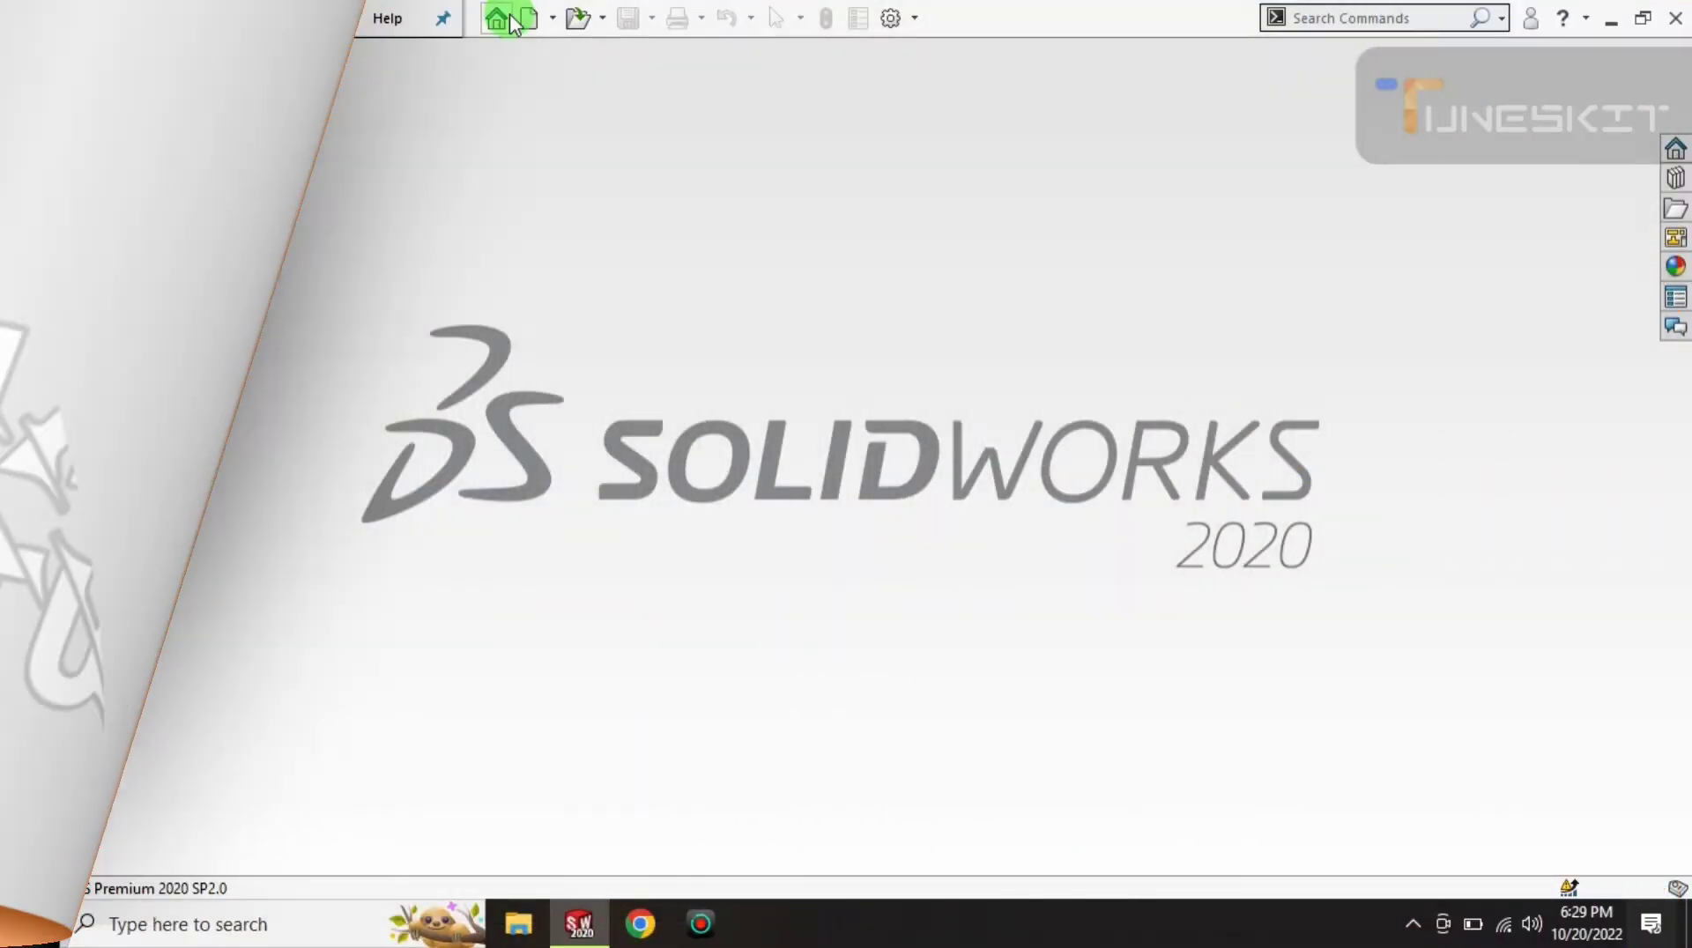
- Create a new blank part document, Part2, from the Welcome dialog
click(498, 17)
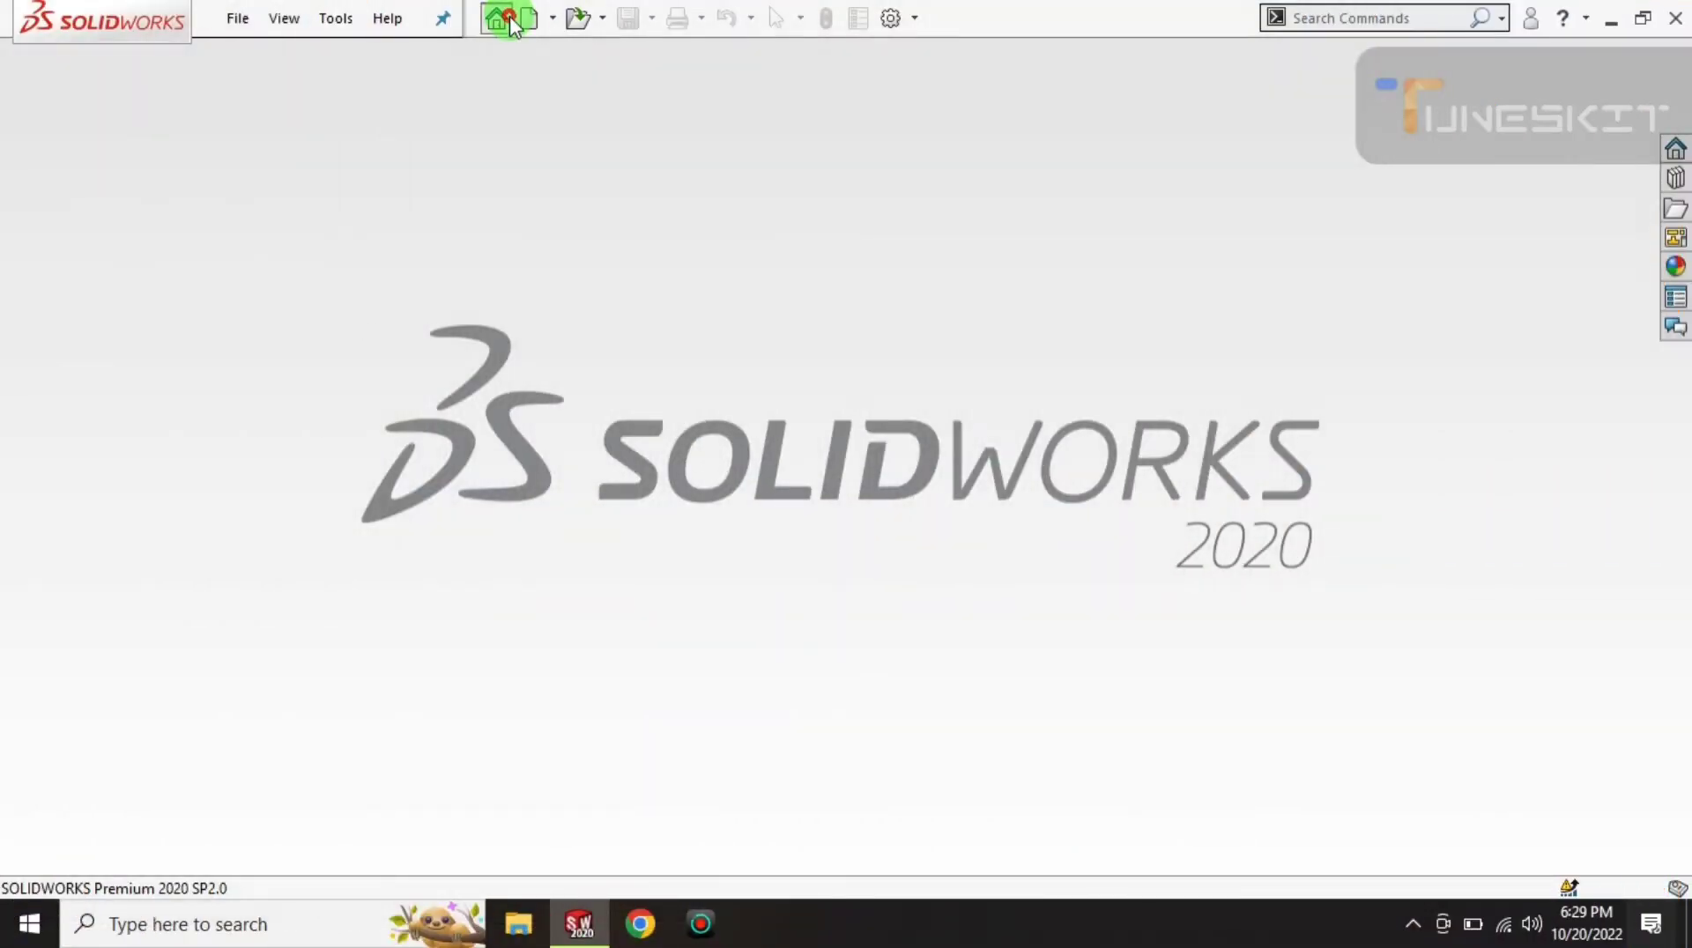
click(455, 229)
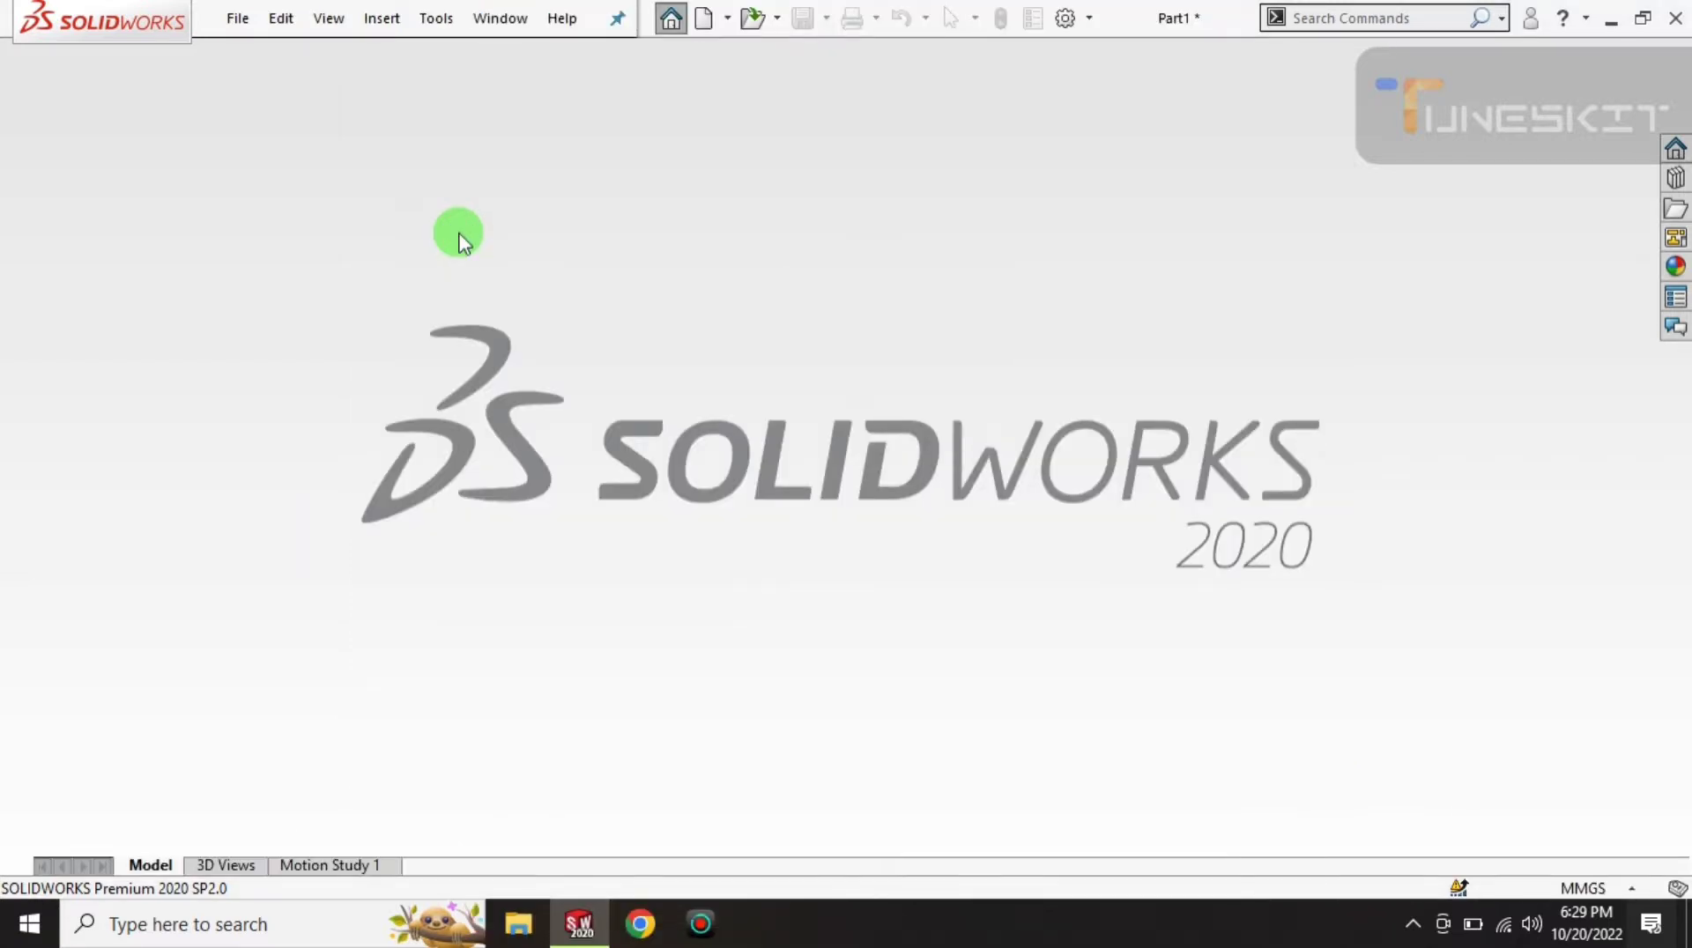
click(496, 18)
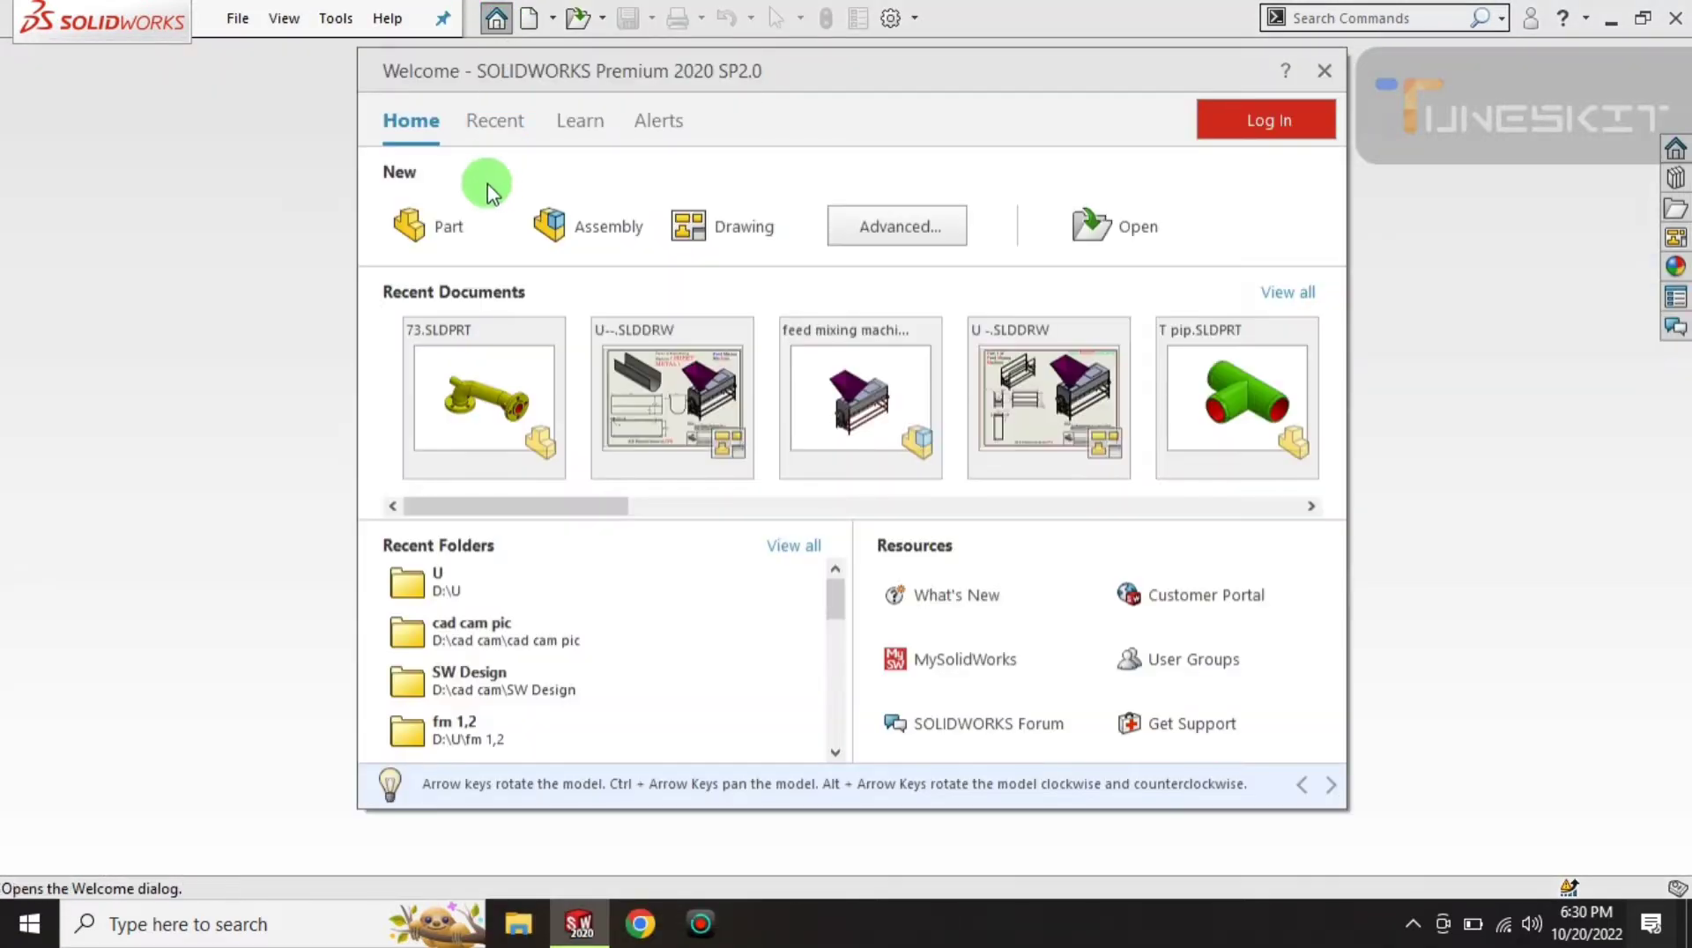
click(451, 242)
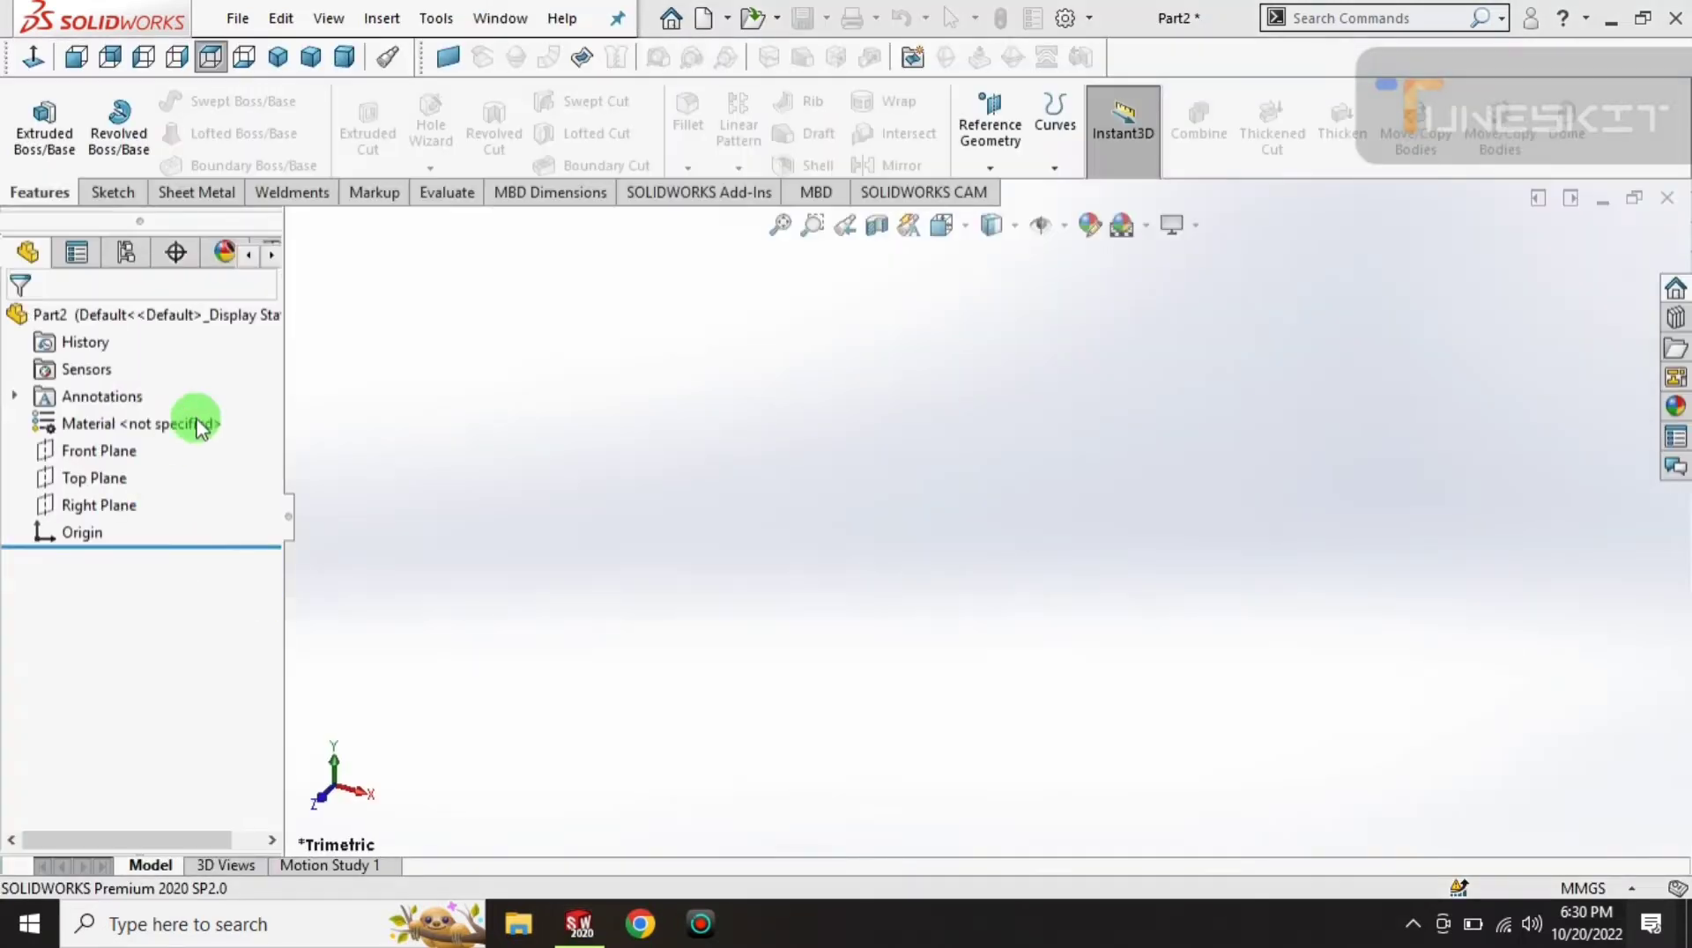
- Sketch a centre rectangle at the origin on the Top Plane
click(92, 479)
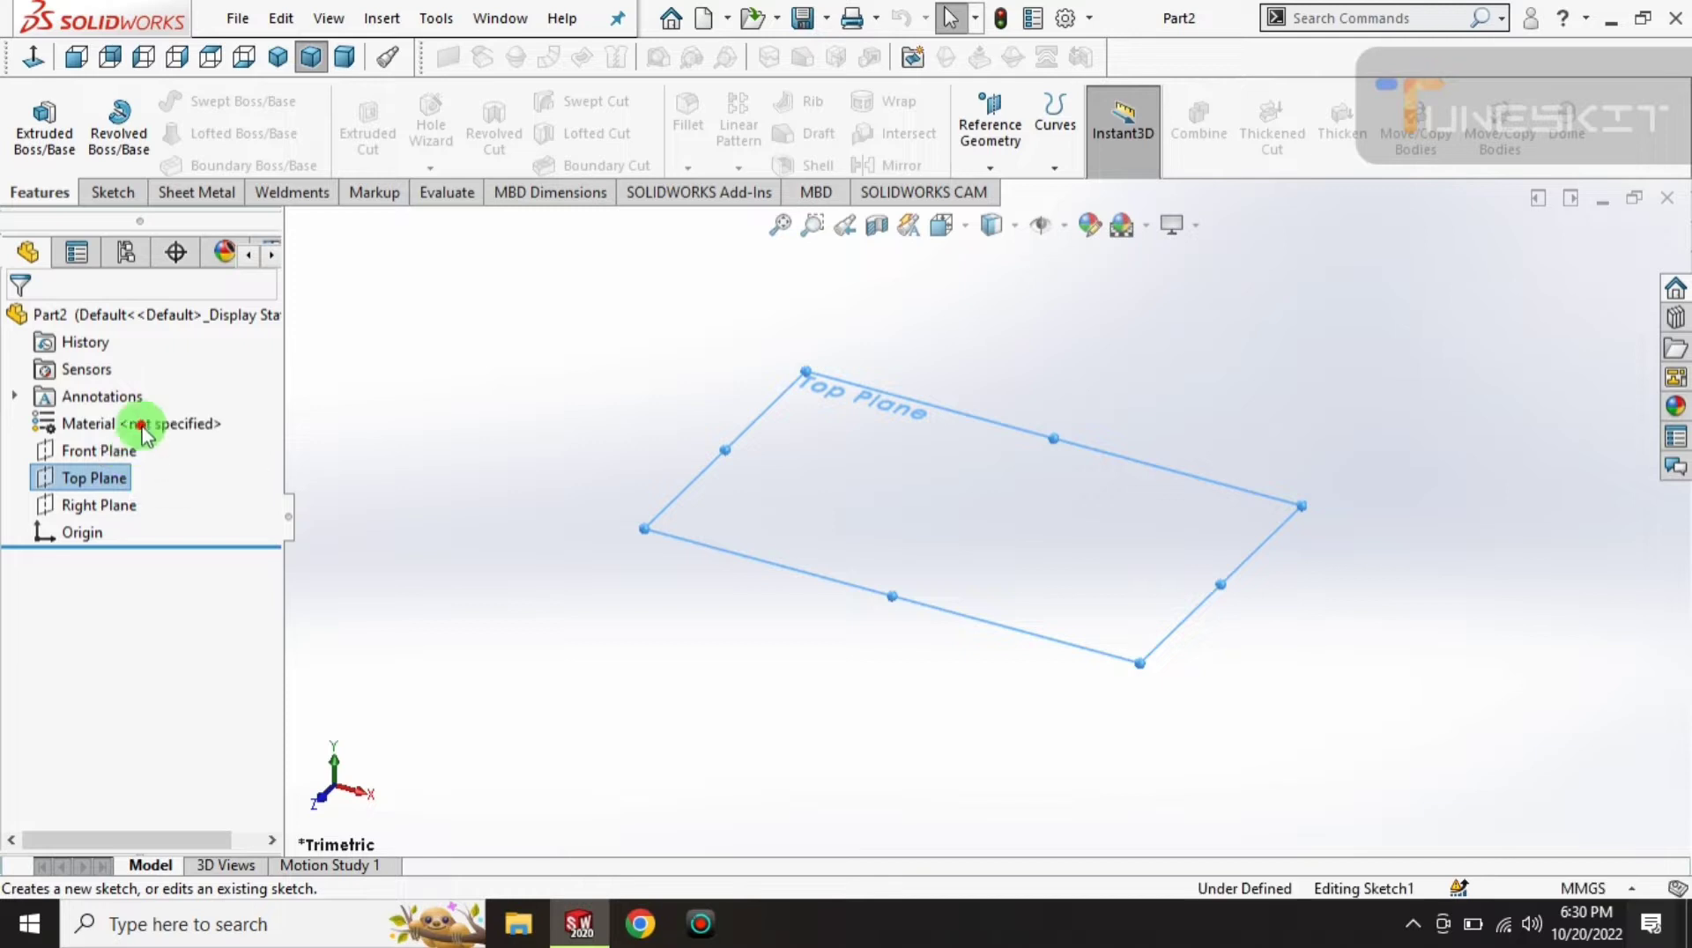
click(137, 432)
click(186, 127)
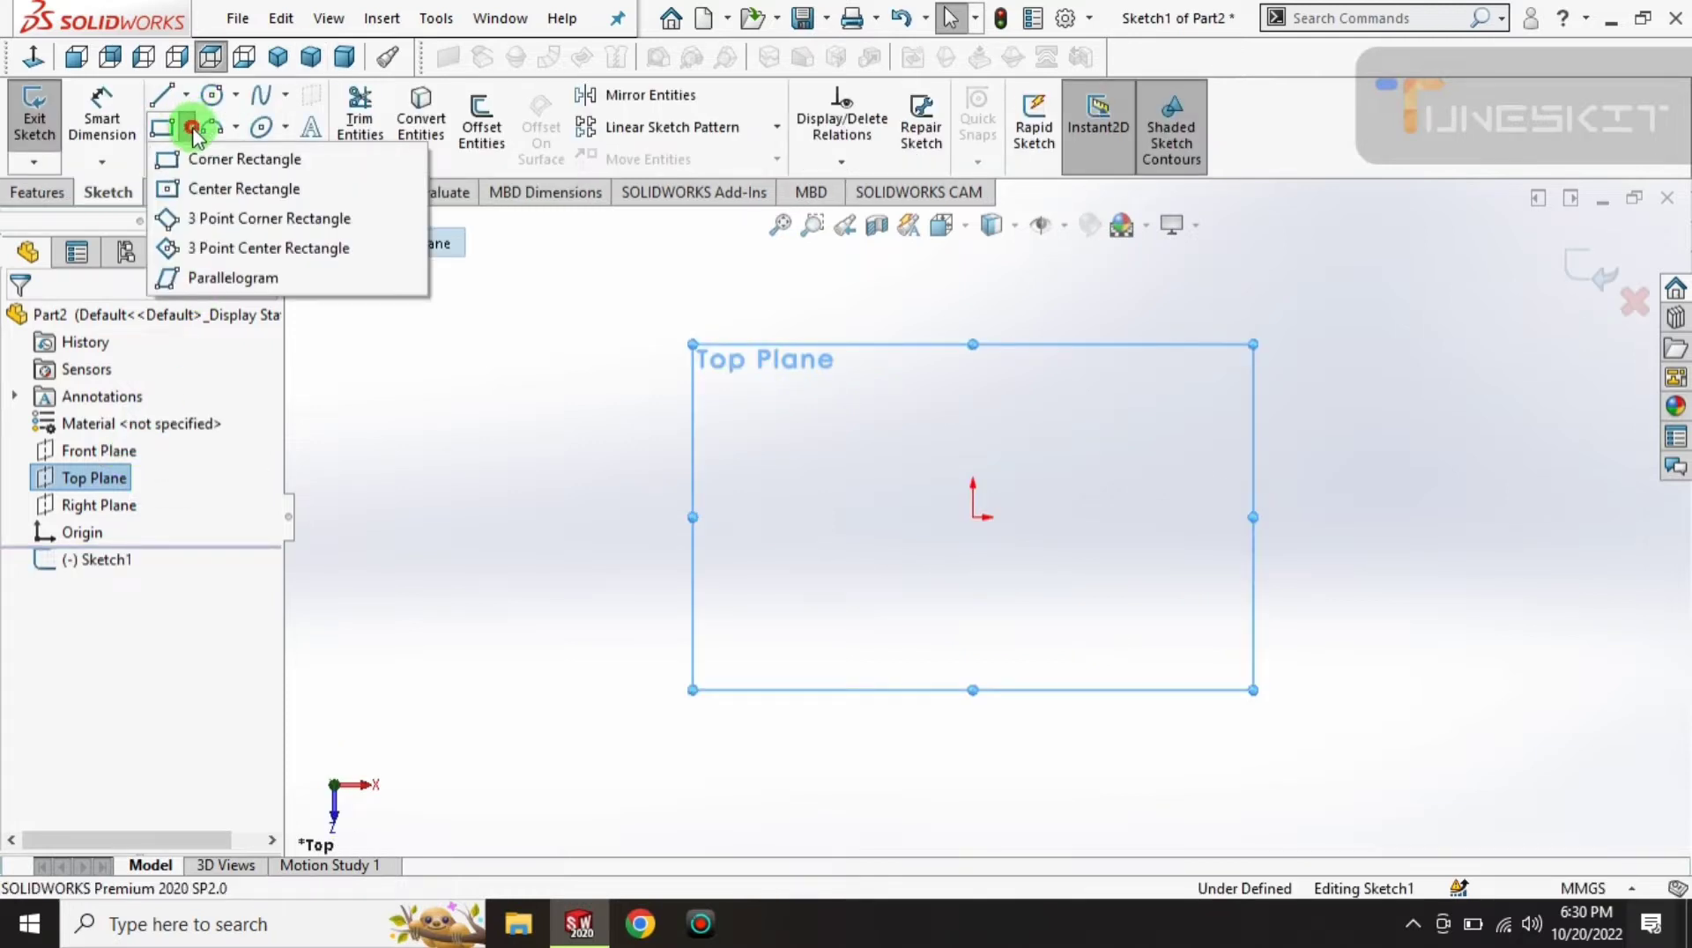
click(190, 185)
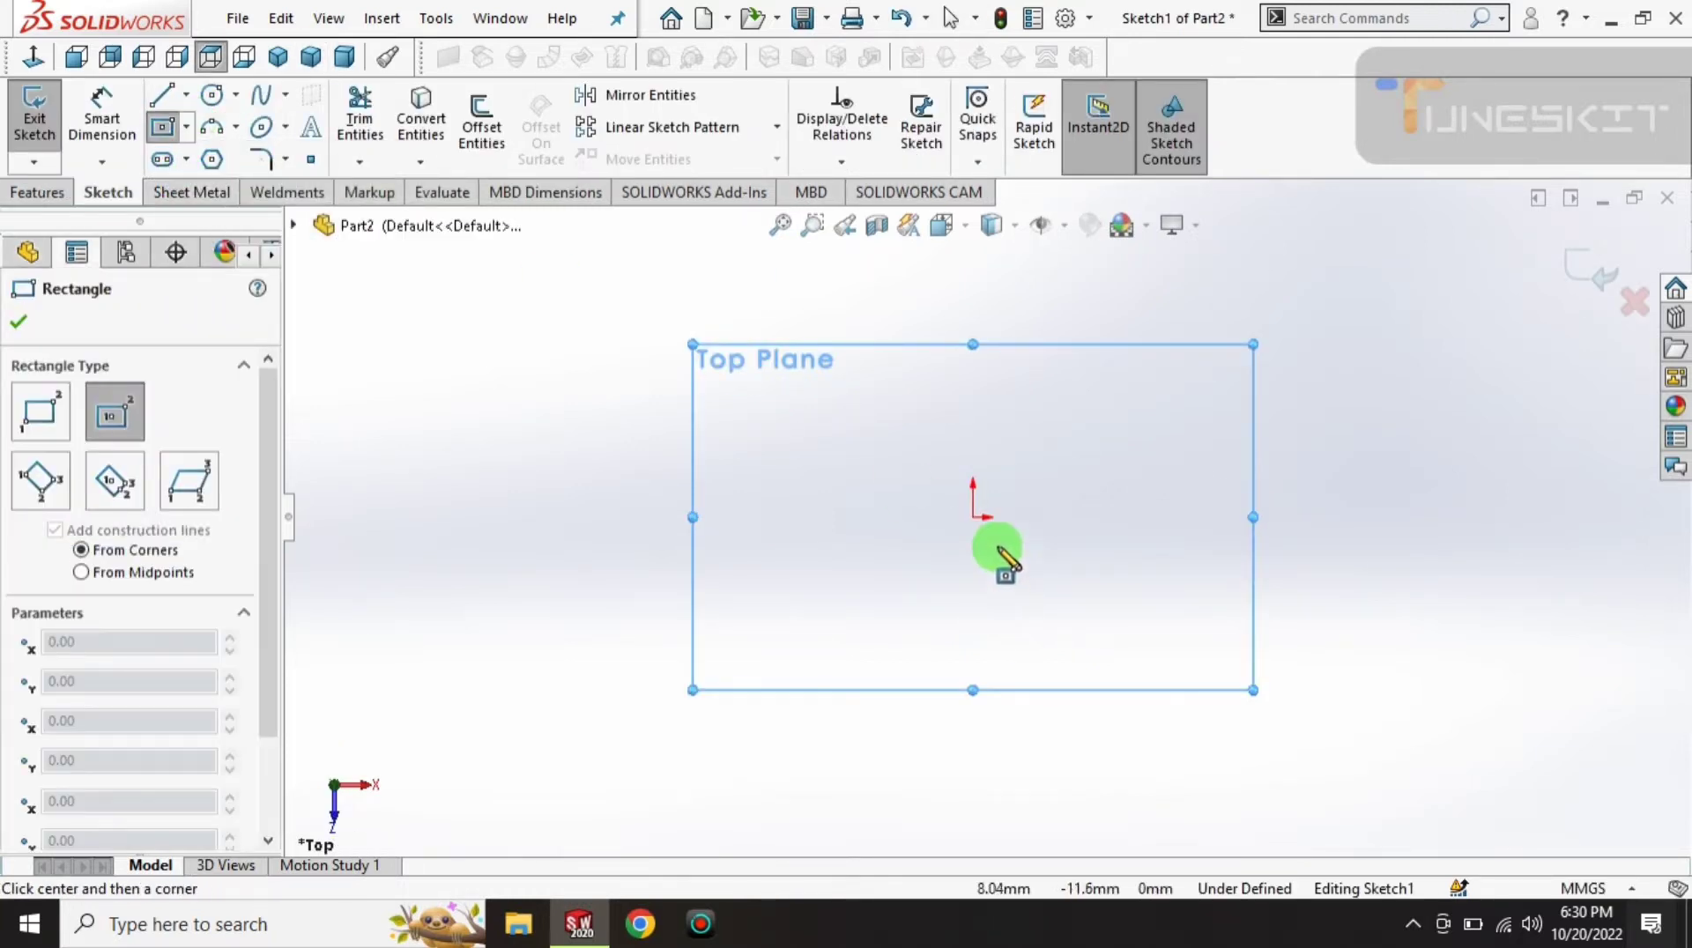
click(973, 518)
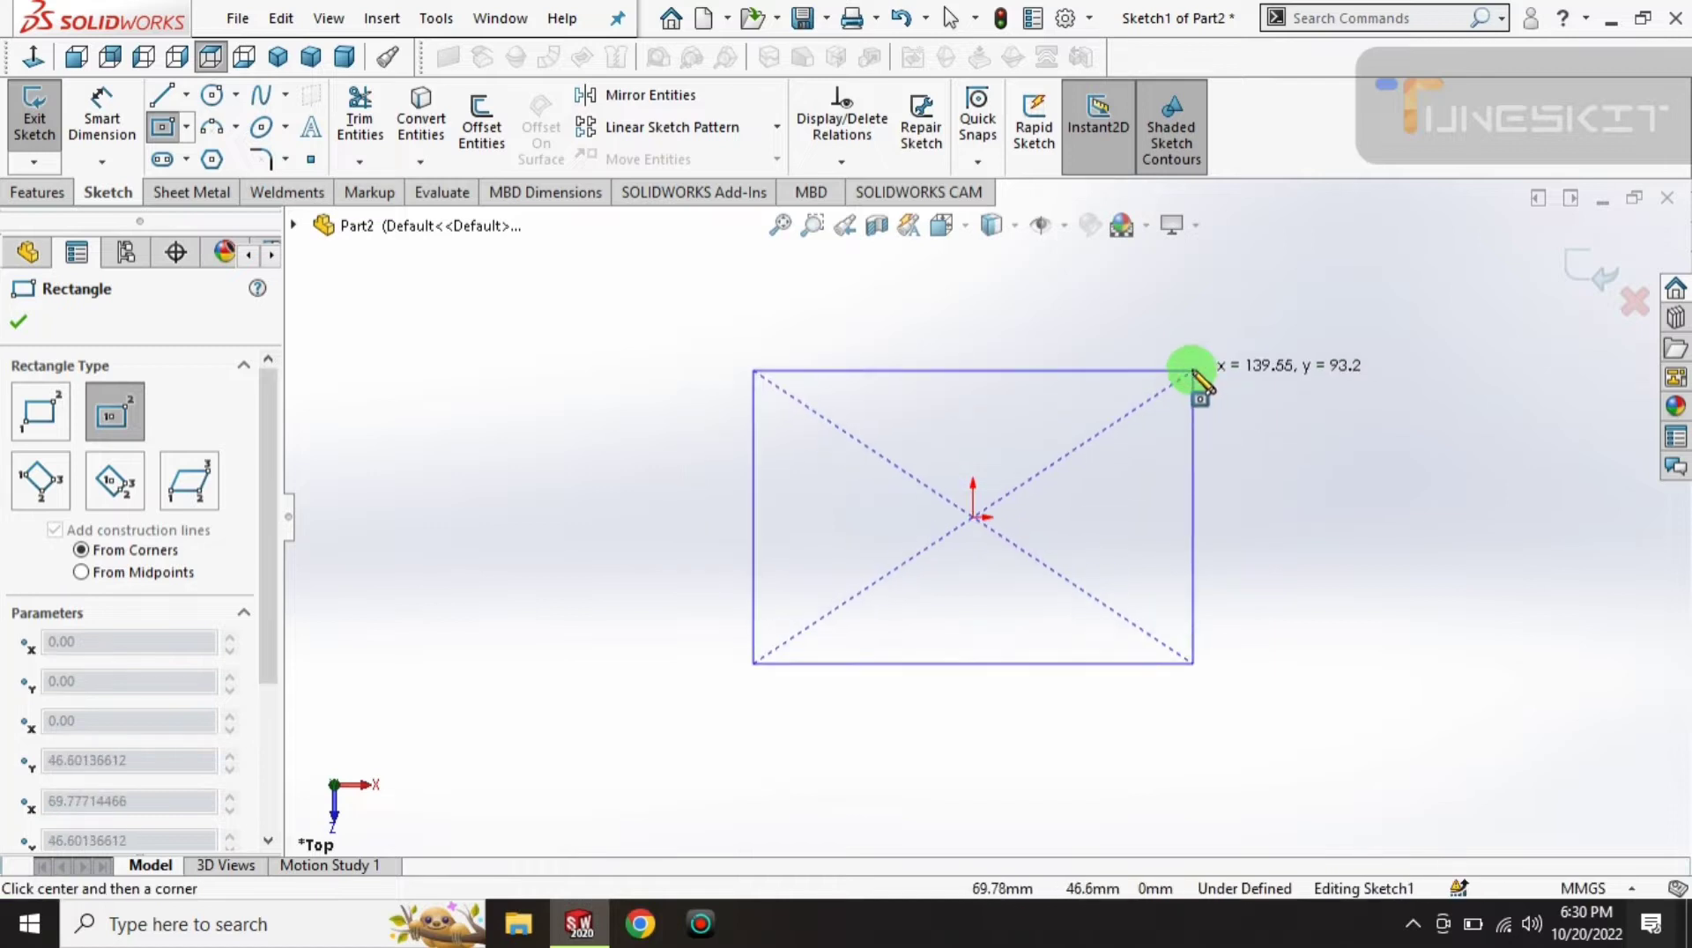
click(1193, 370)
- Switch the document units to inches (IPS) and reopen Sketch1 for editing
right_drag(511, 674, 555, 509)
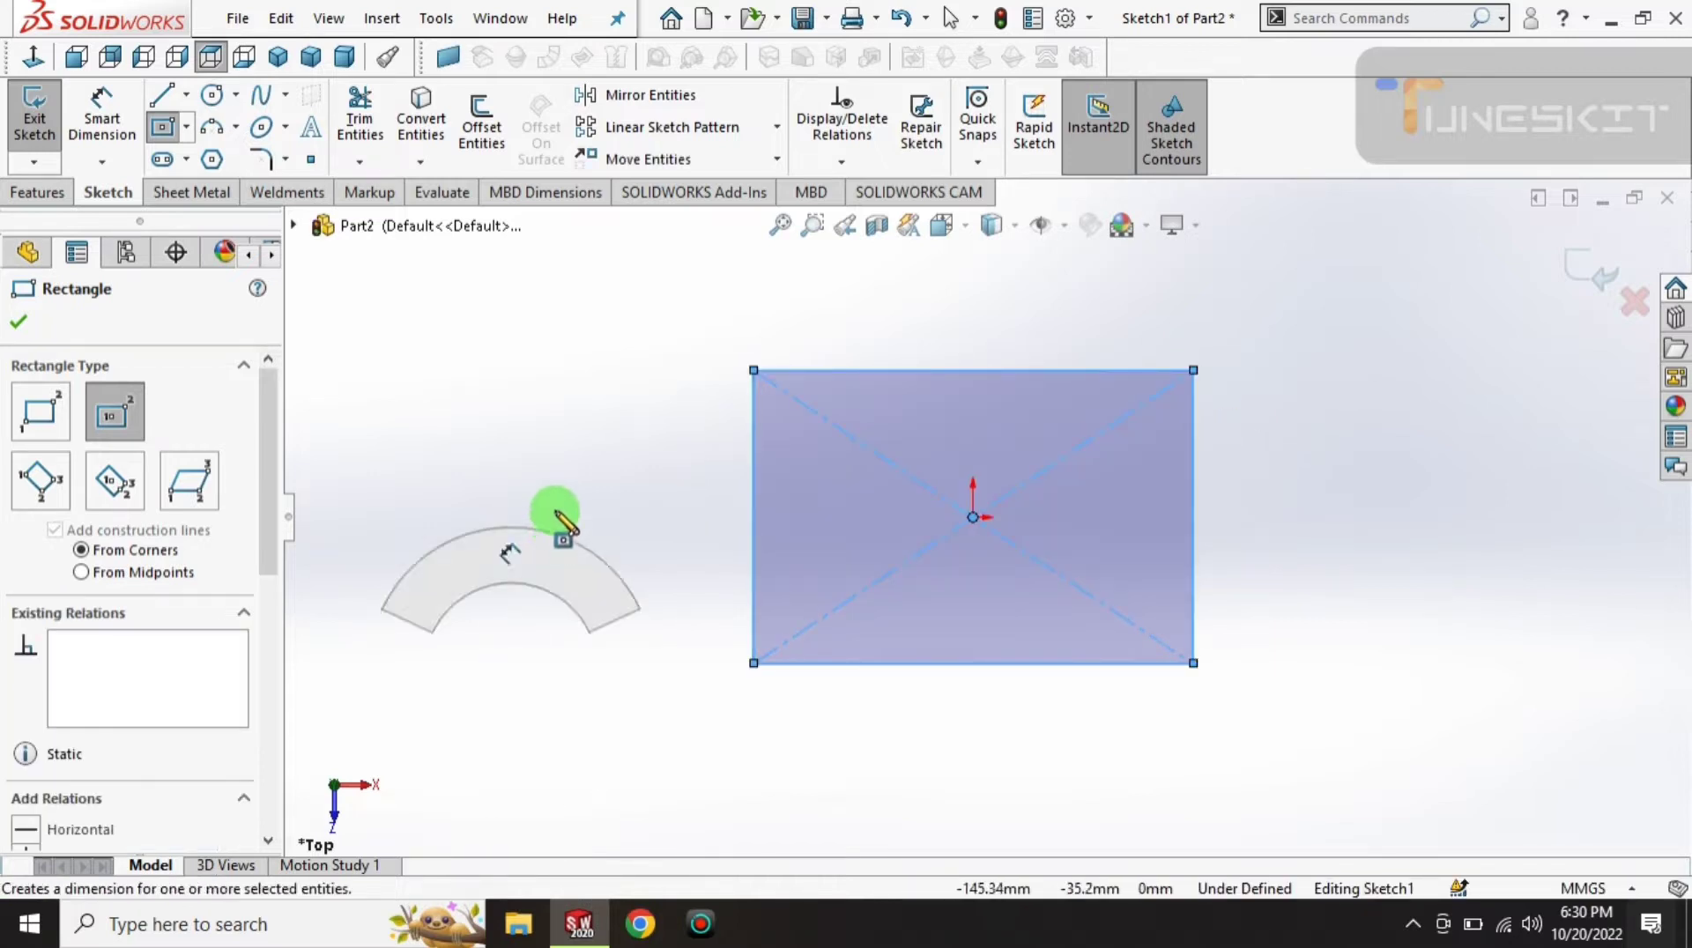
click(965, 674)
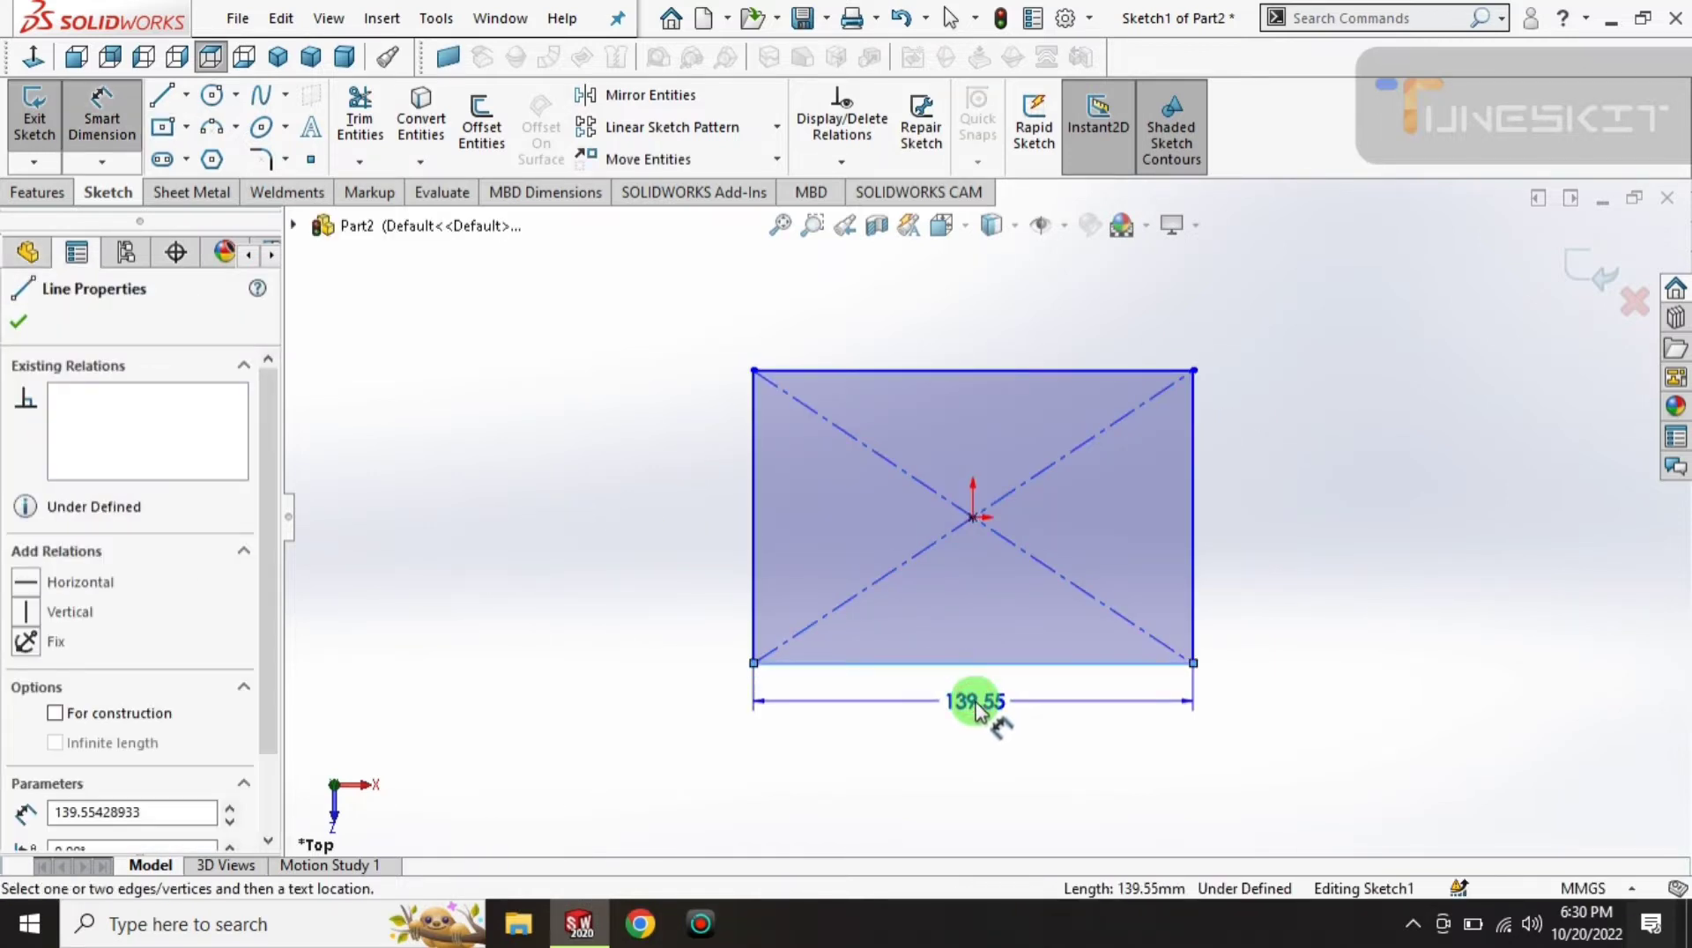
key(Escape)
click(1583, 889)
click(1527, 810)
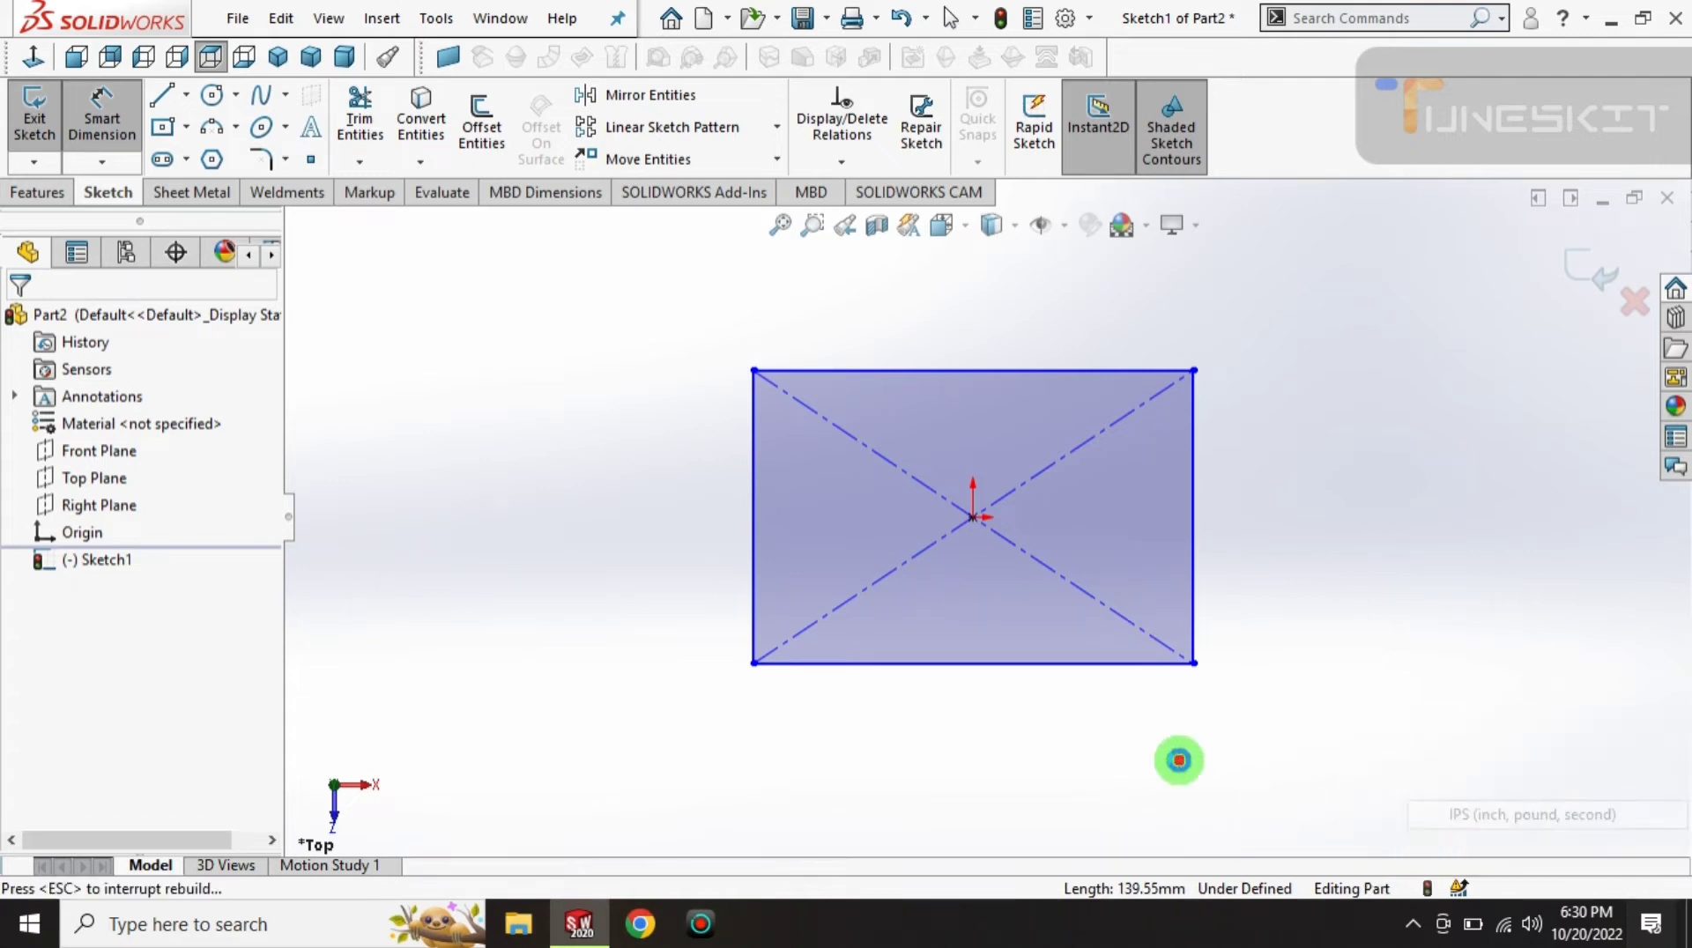
click(972, 674)
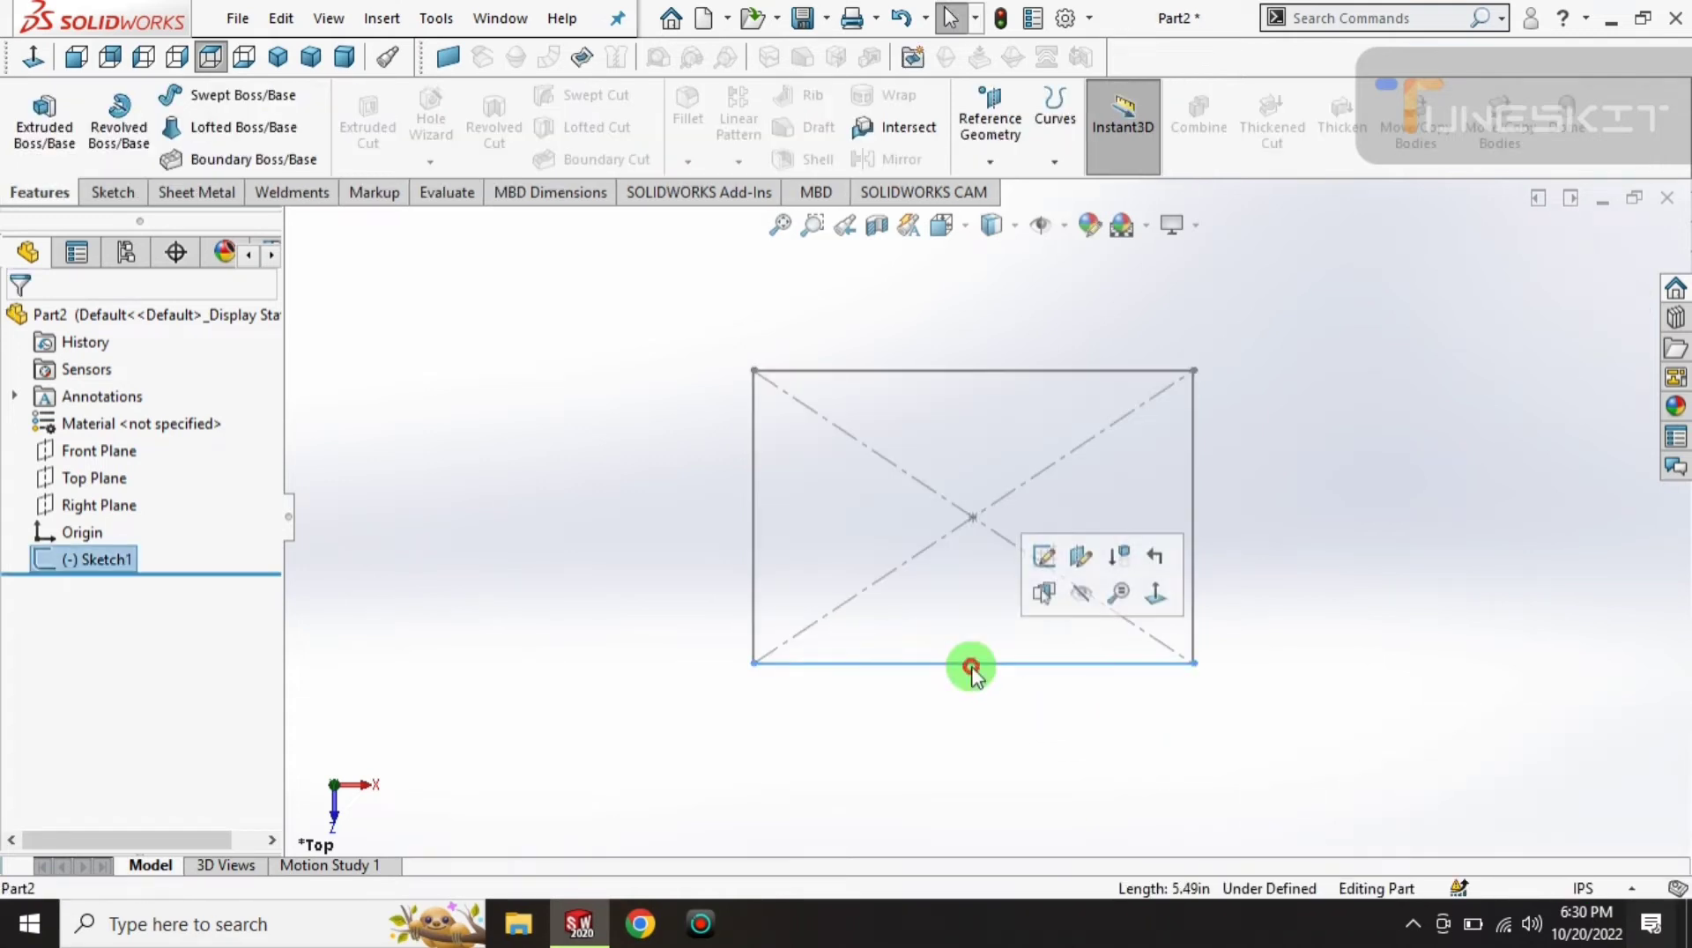
click(1043, 566)
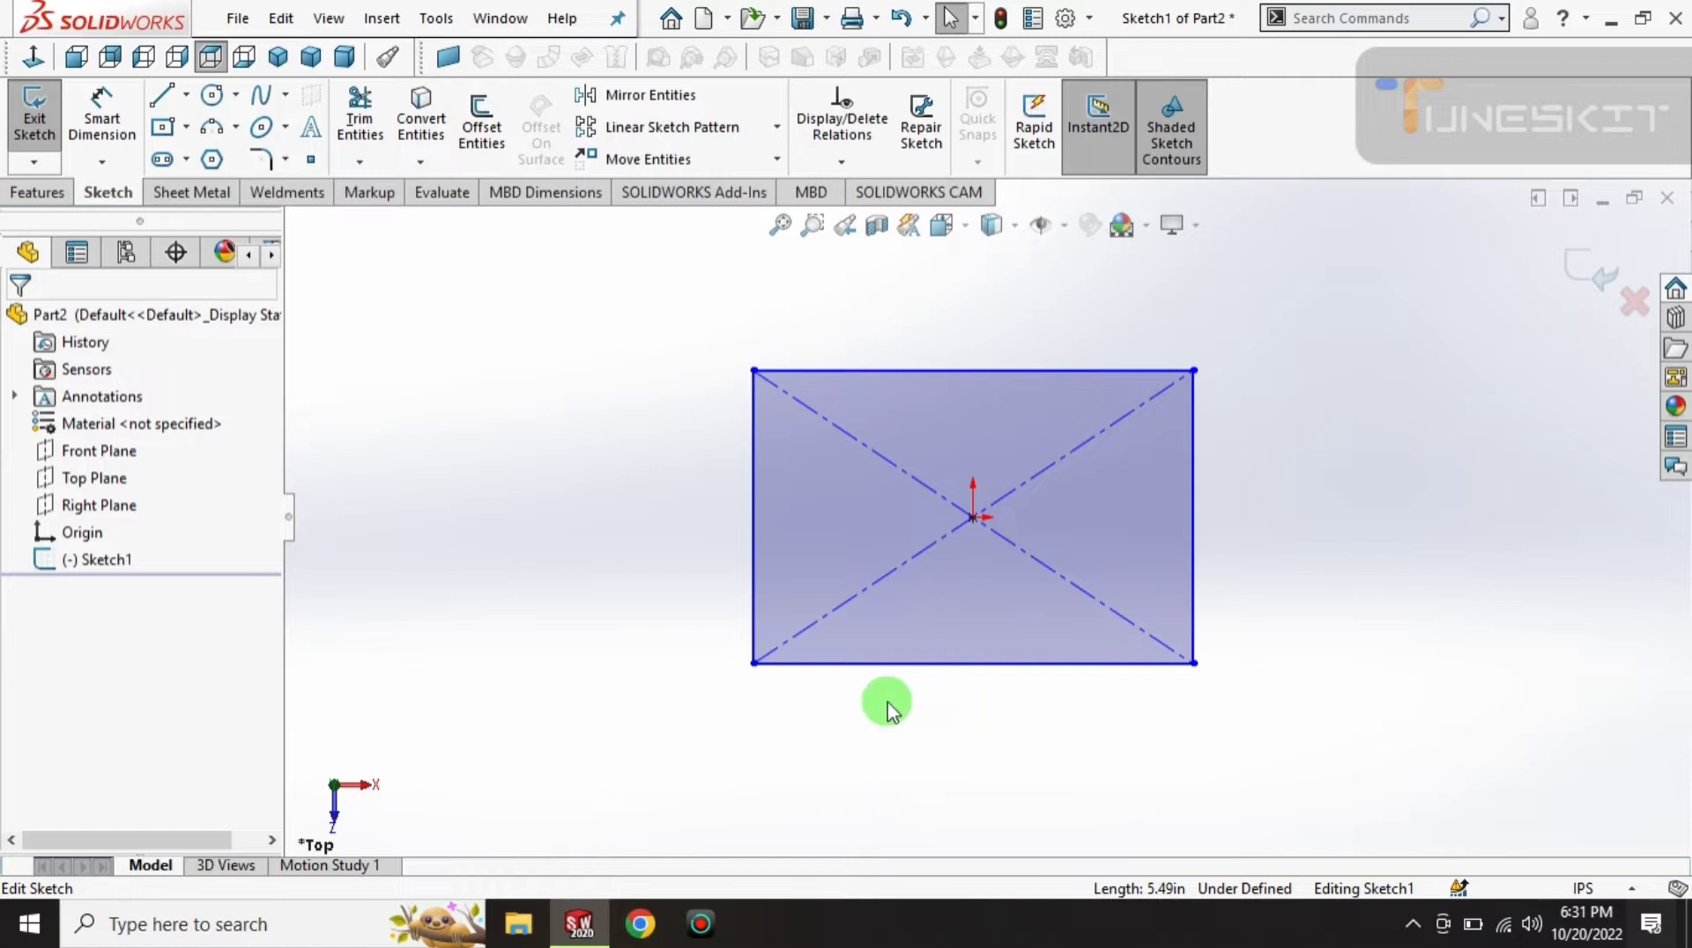
- Dimension the rectangle to a 6 by 6 in square and exit the sketch
right_drag(886, 710, 910, 657)
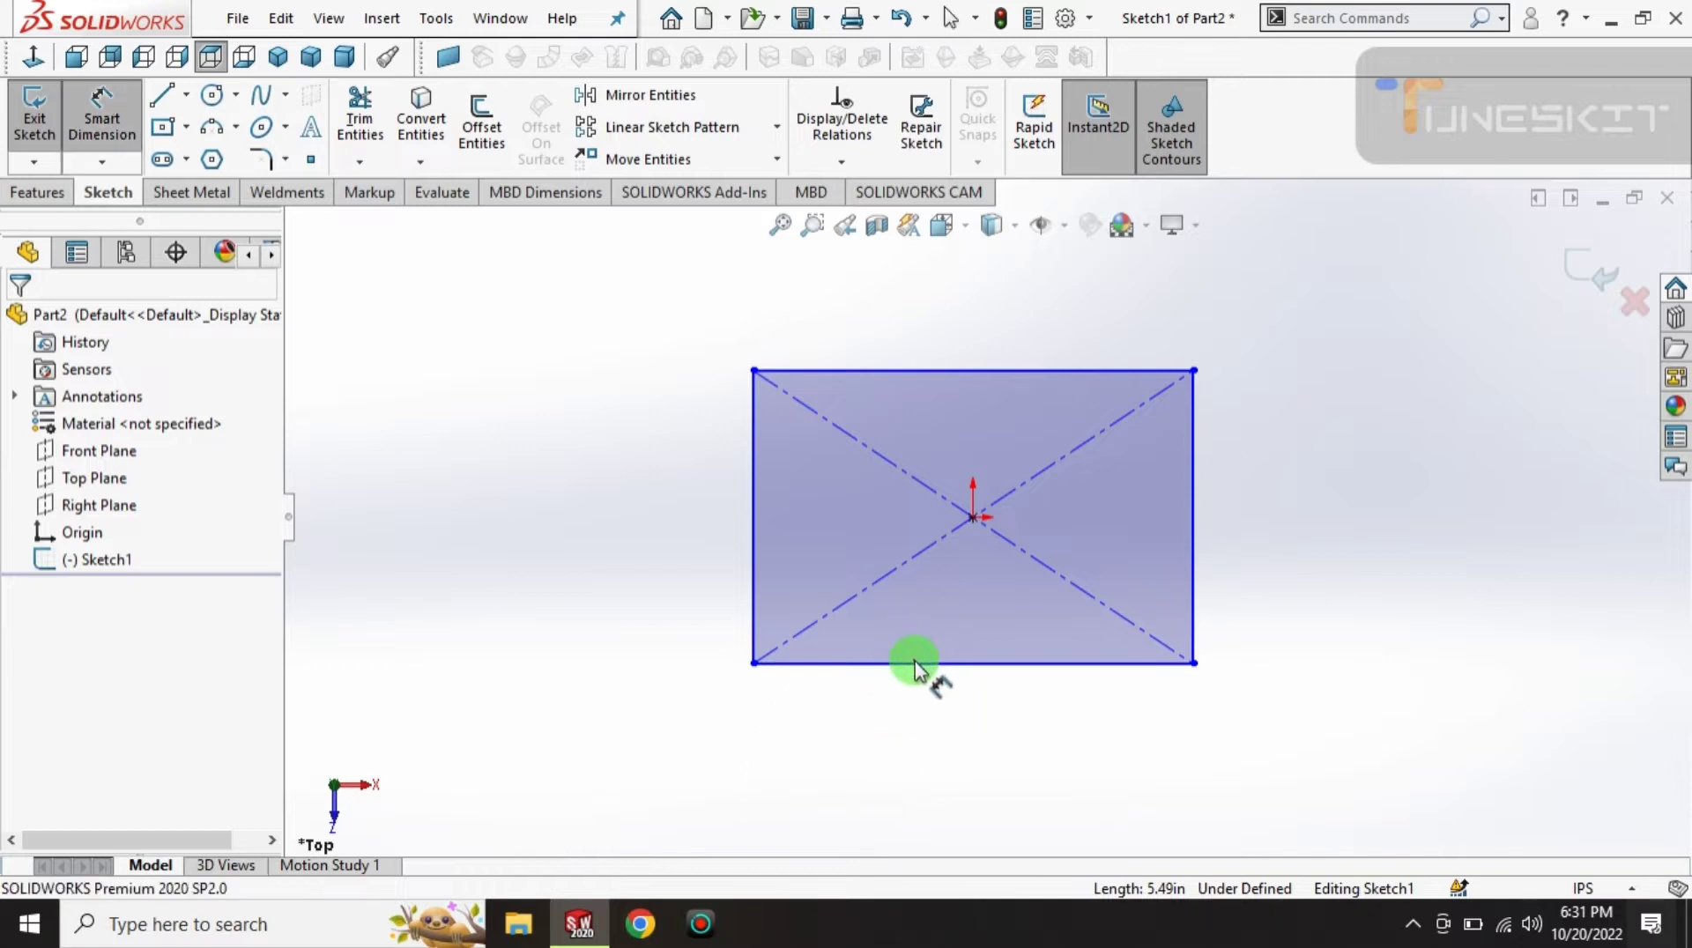
click(915, 663)
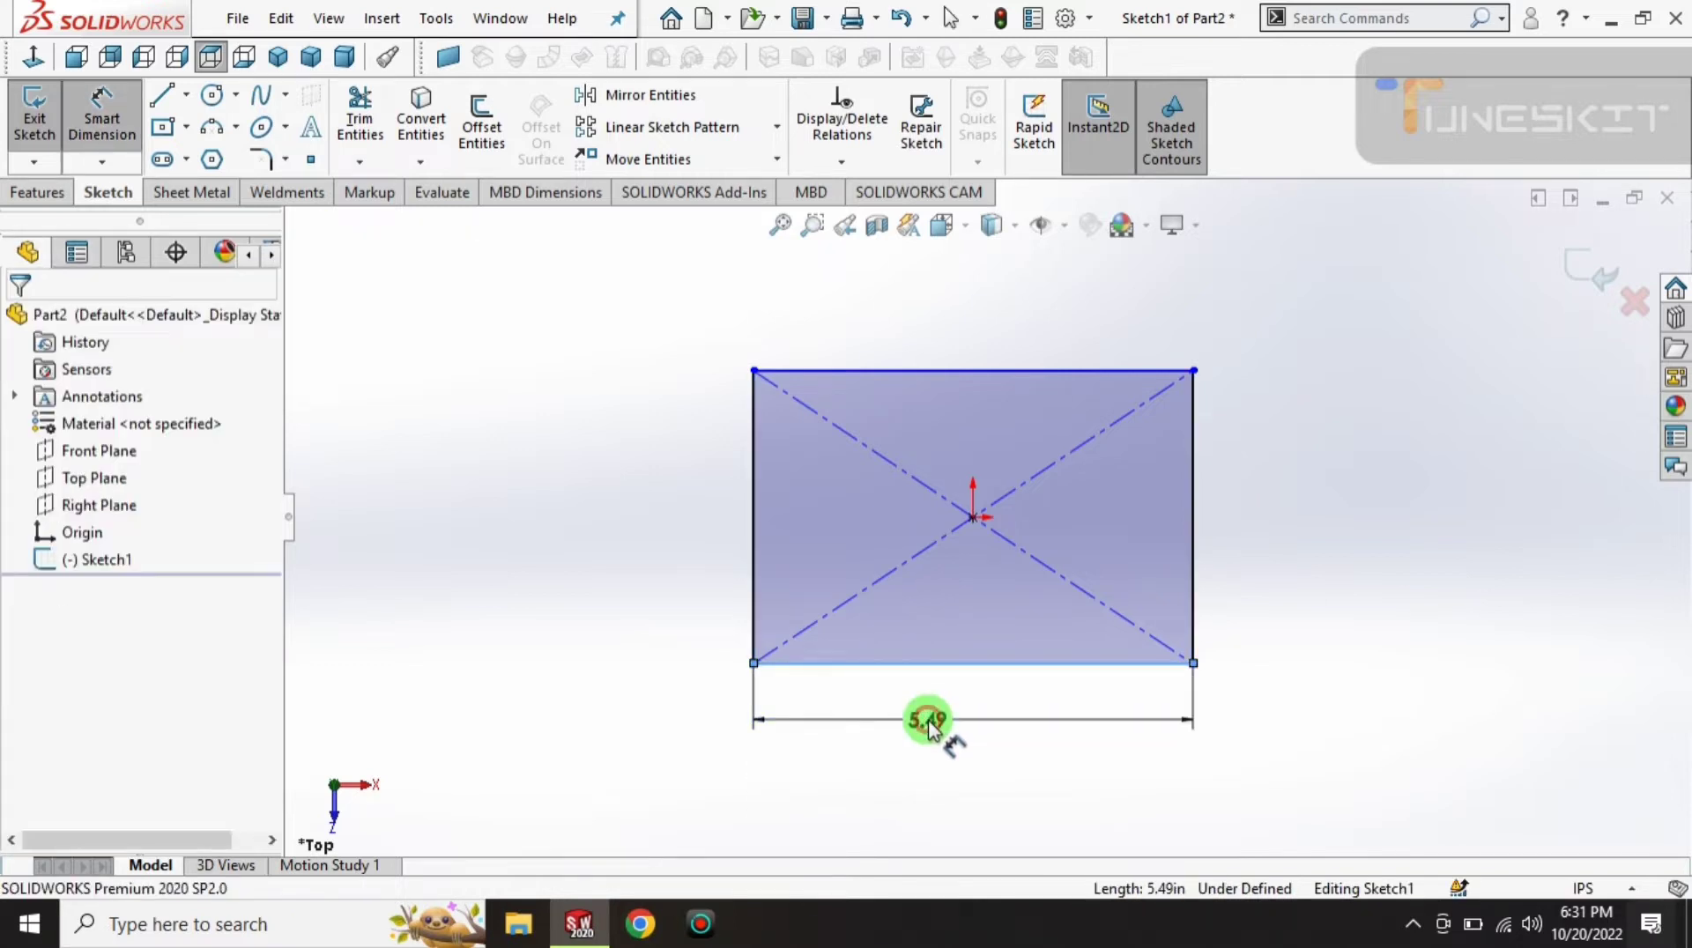
click(927, 720)
text(6)
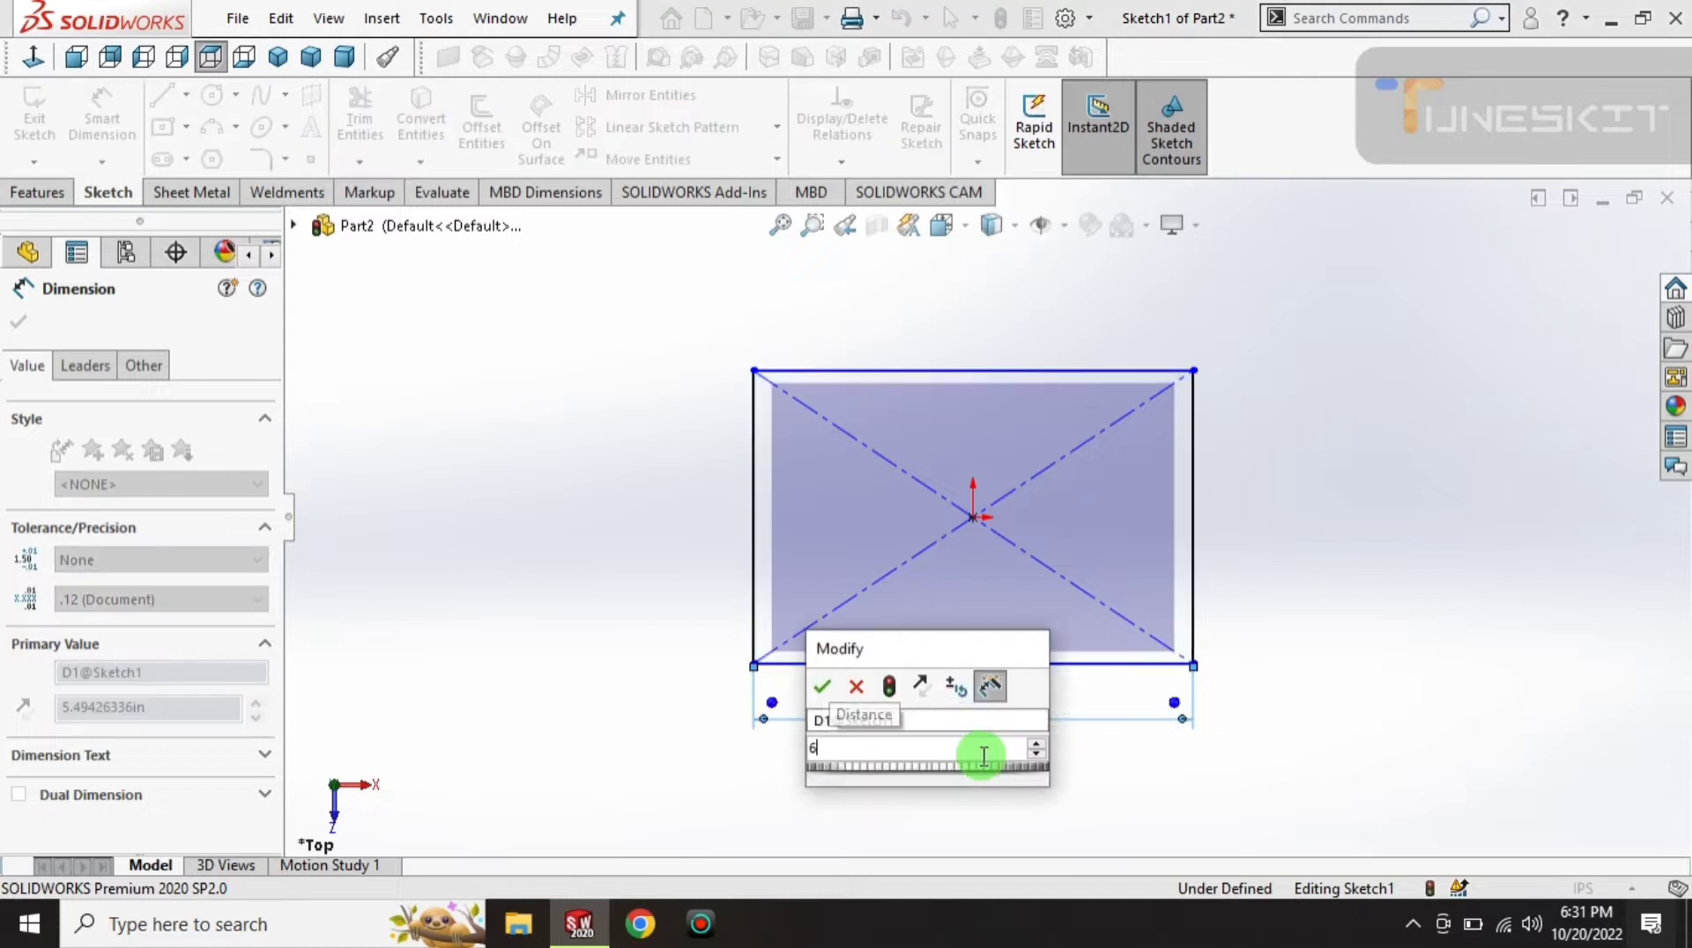
key(Return)
click(753, 508)
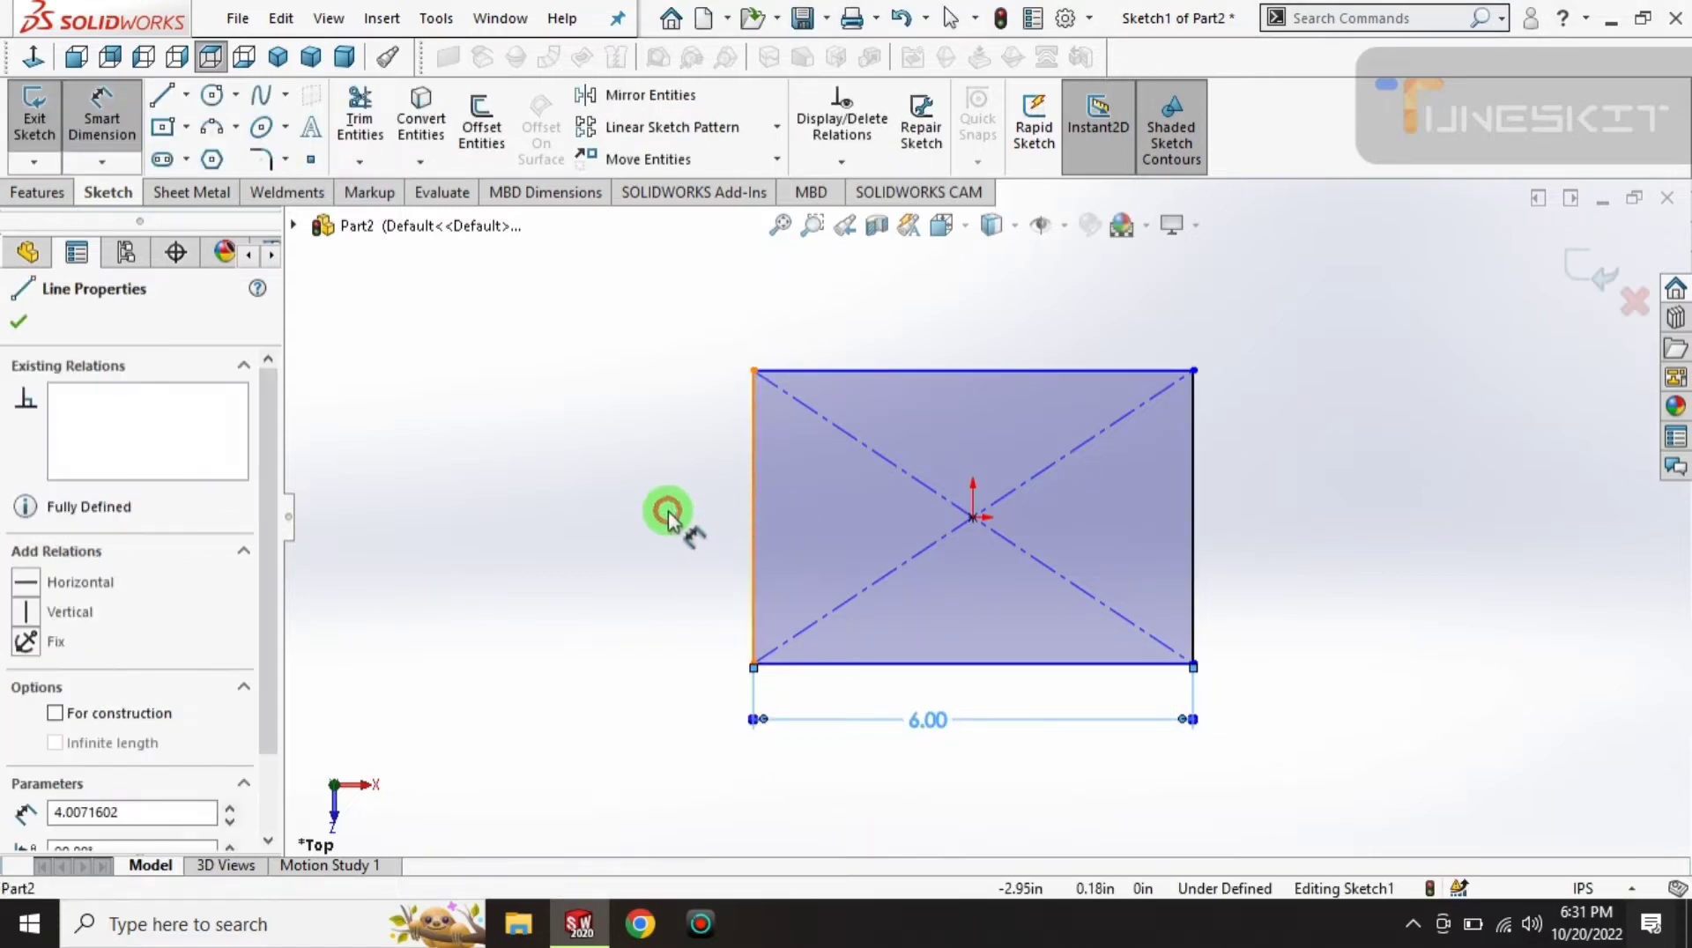
click(666, 513)
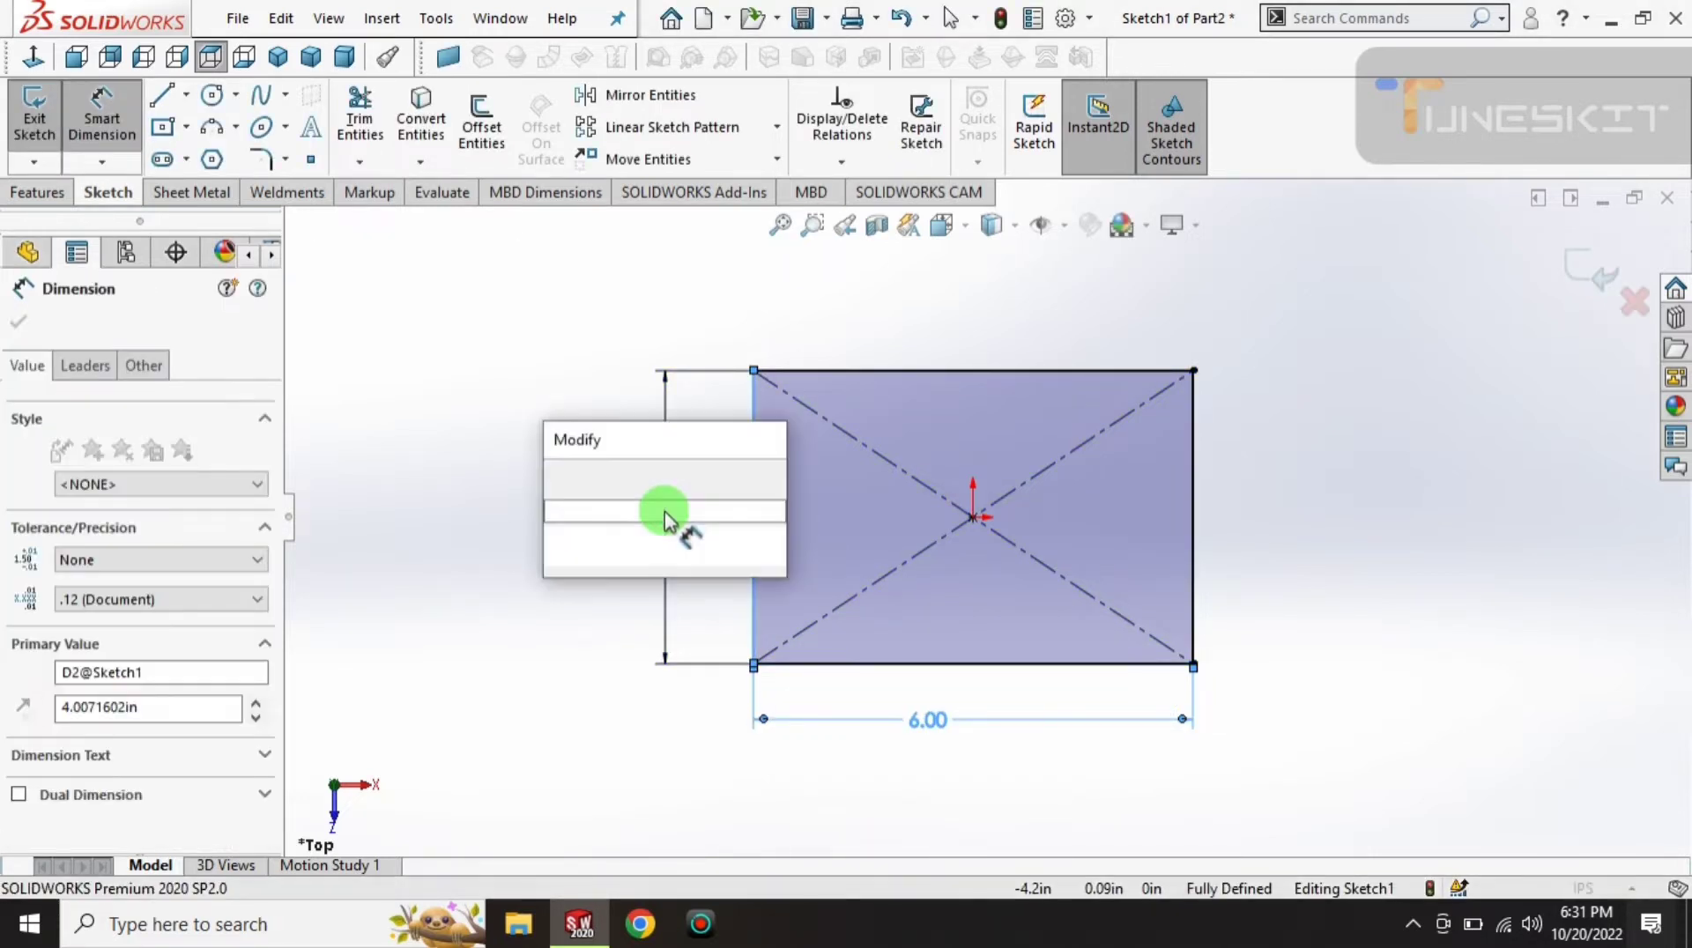
text(6)
key(Return)
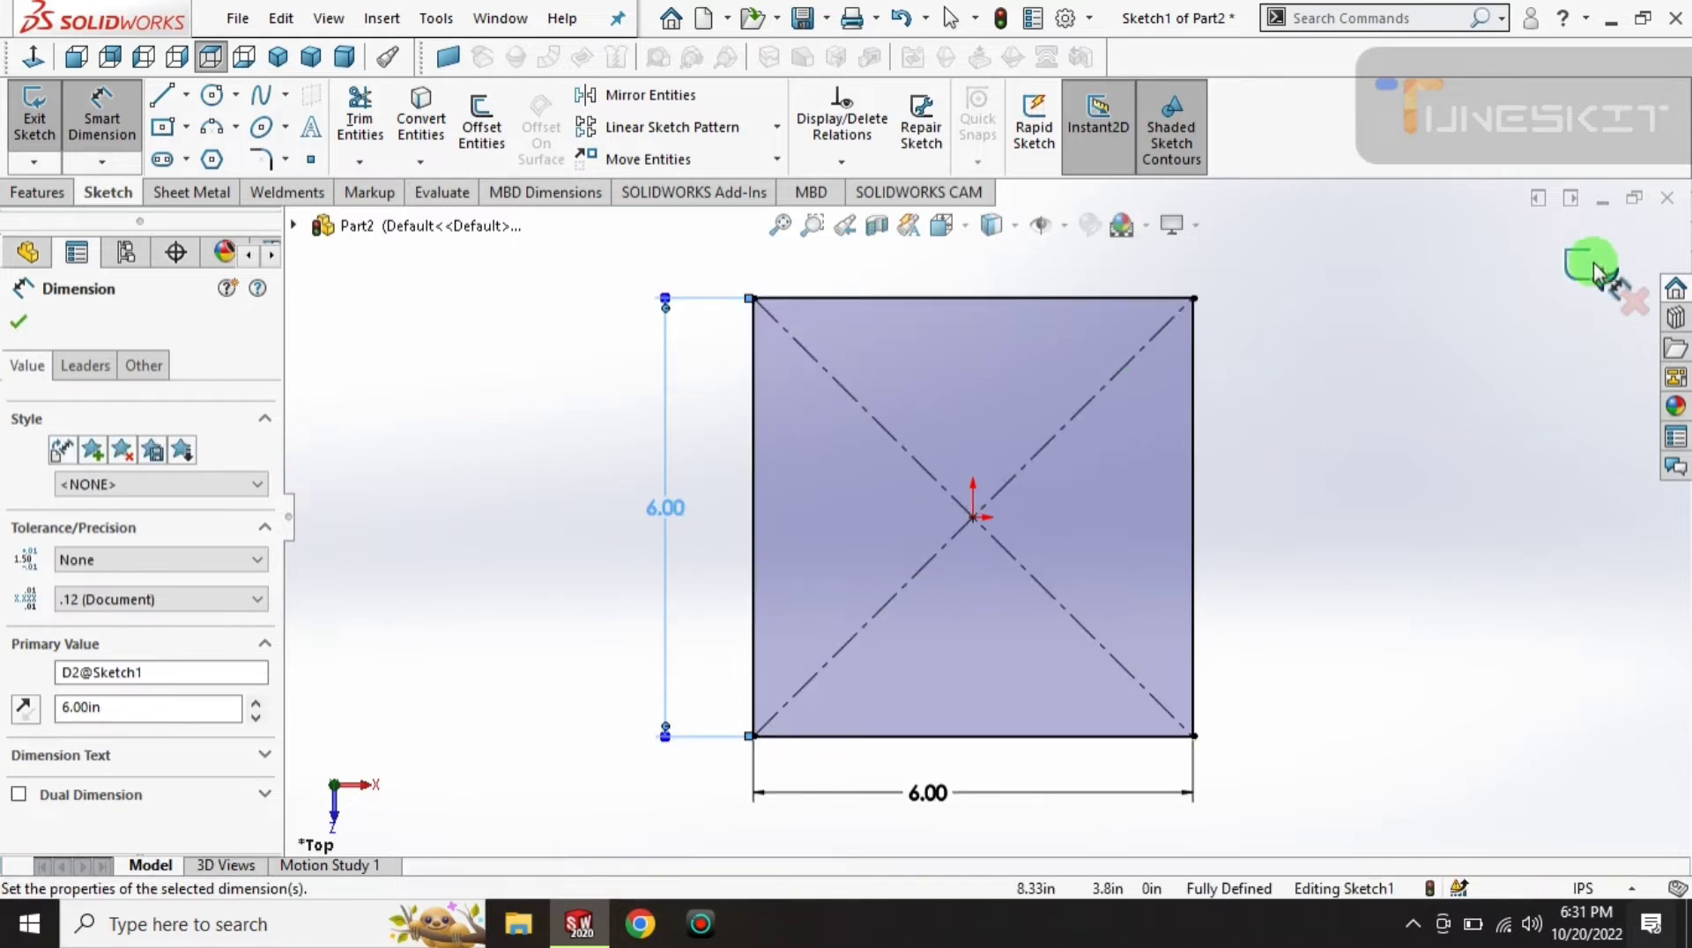
click(1591, 268)
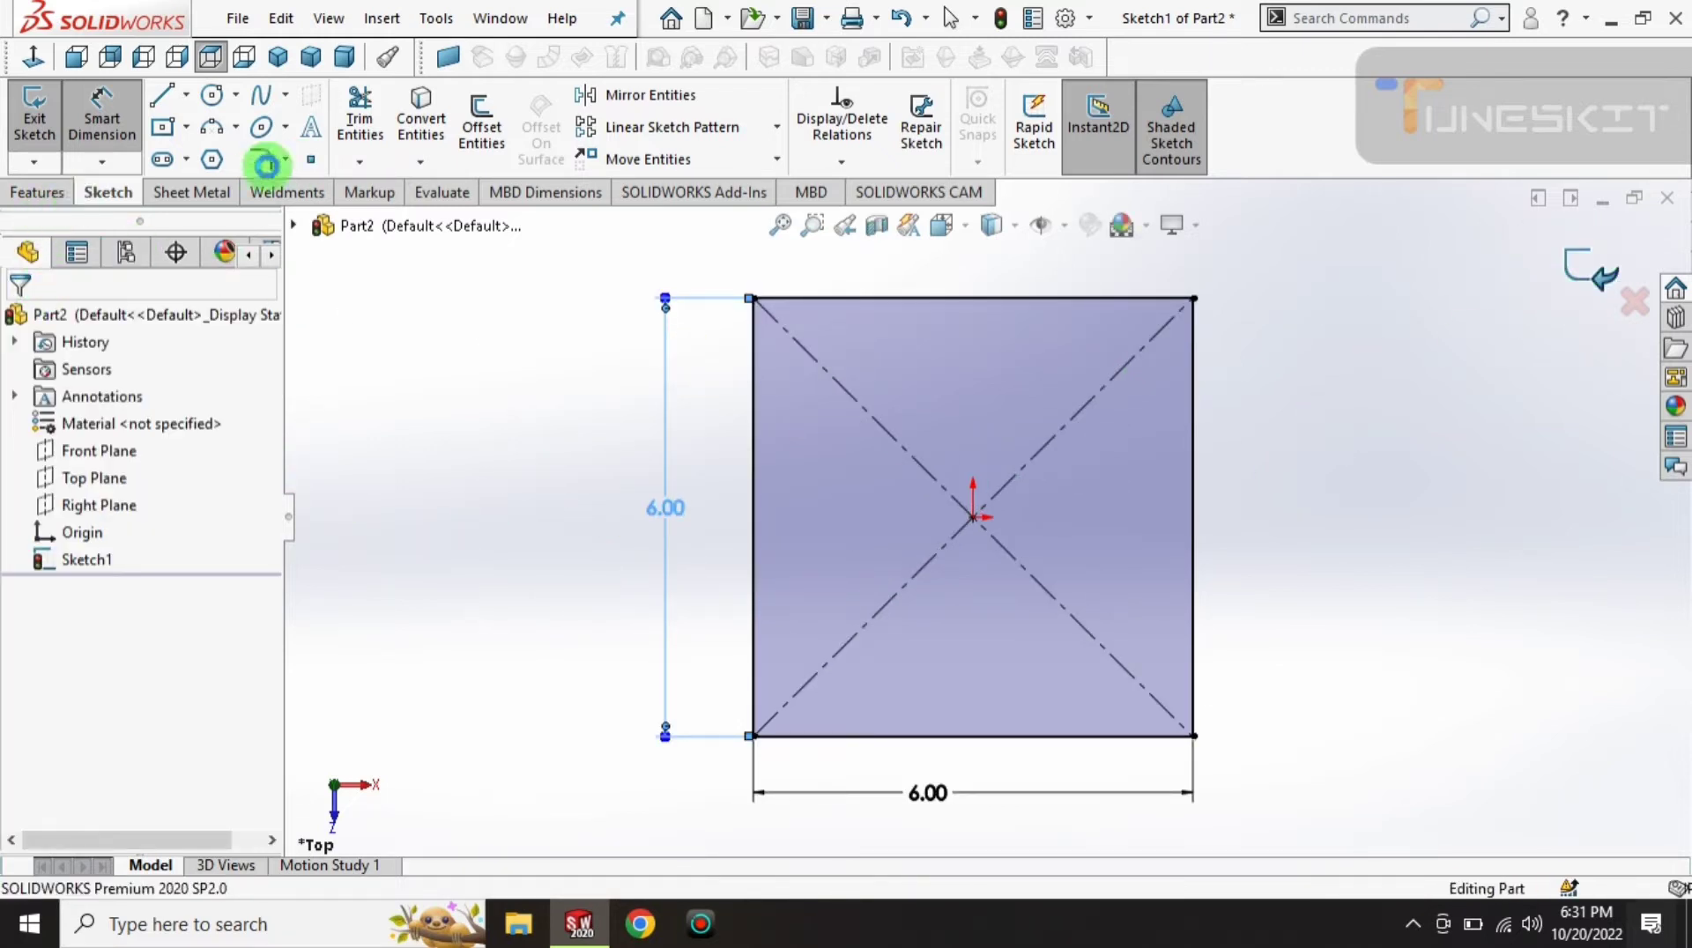
- Add Plane1 offset 24 in from the Top Plane and view it face-on
click(297, 63)
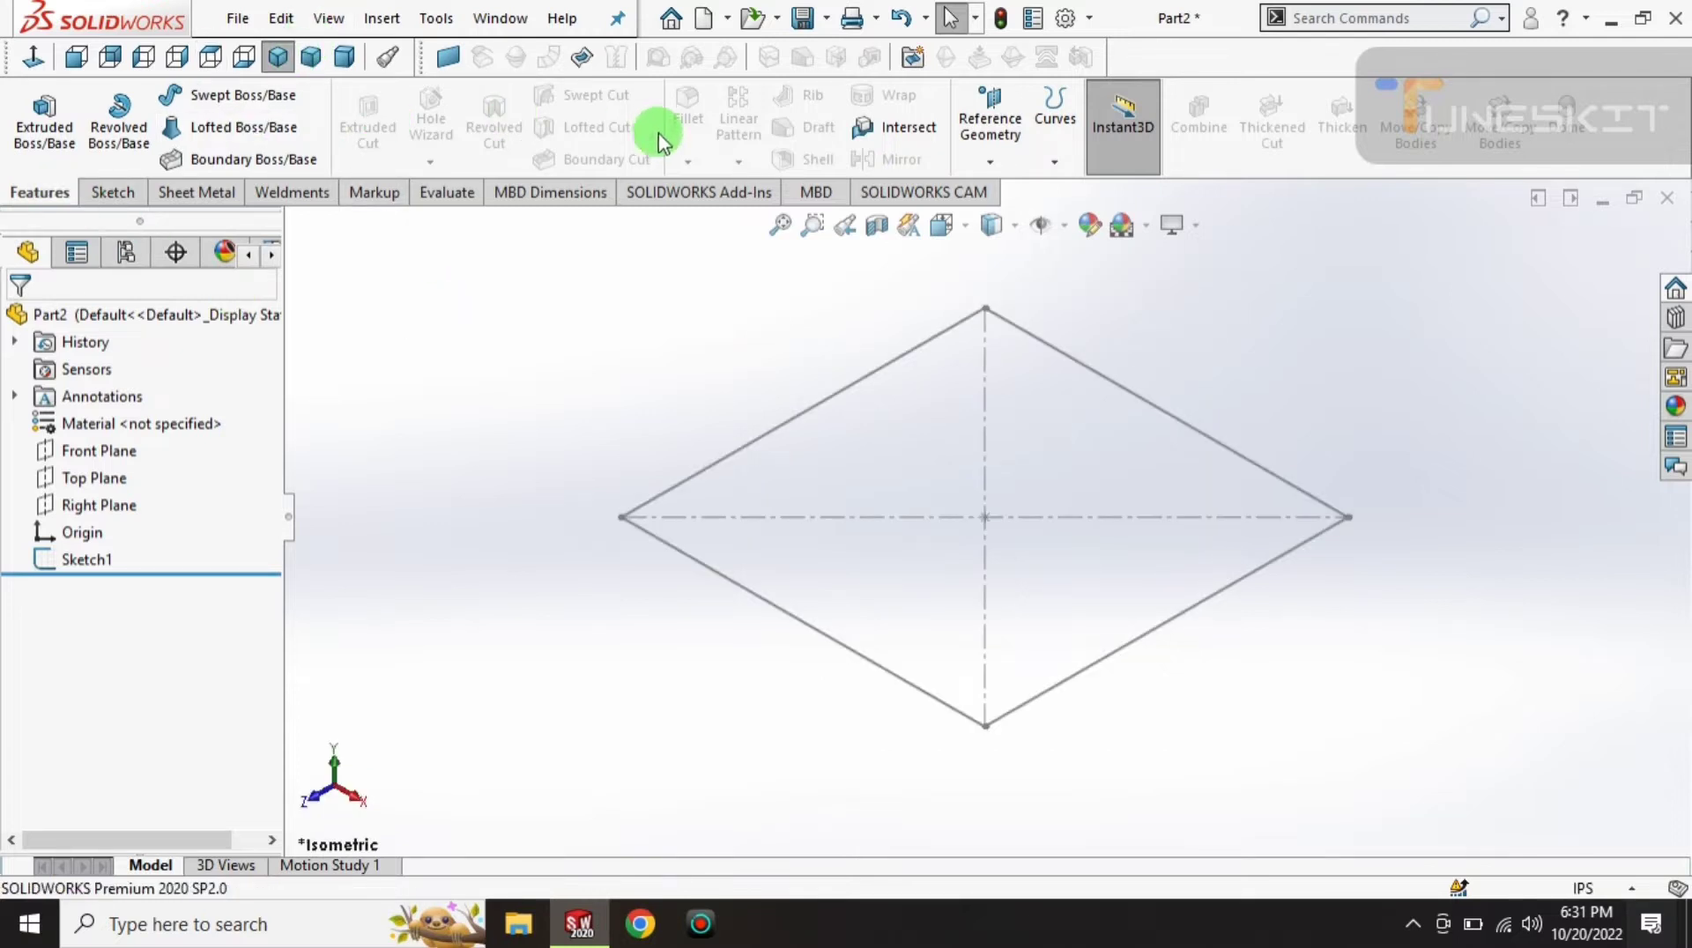
click(980, 163)
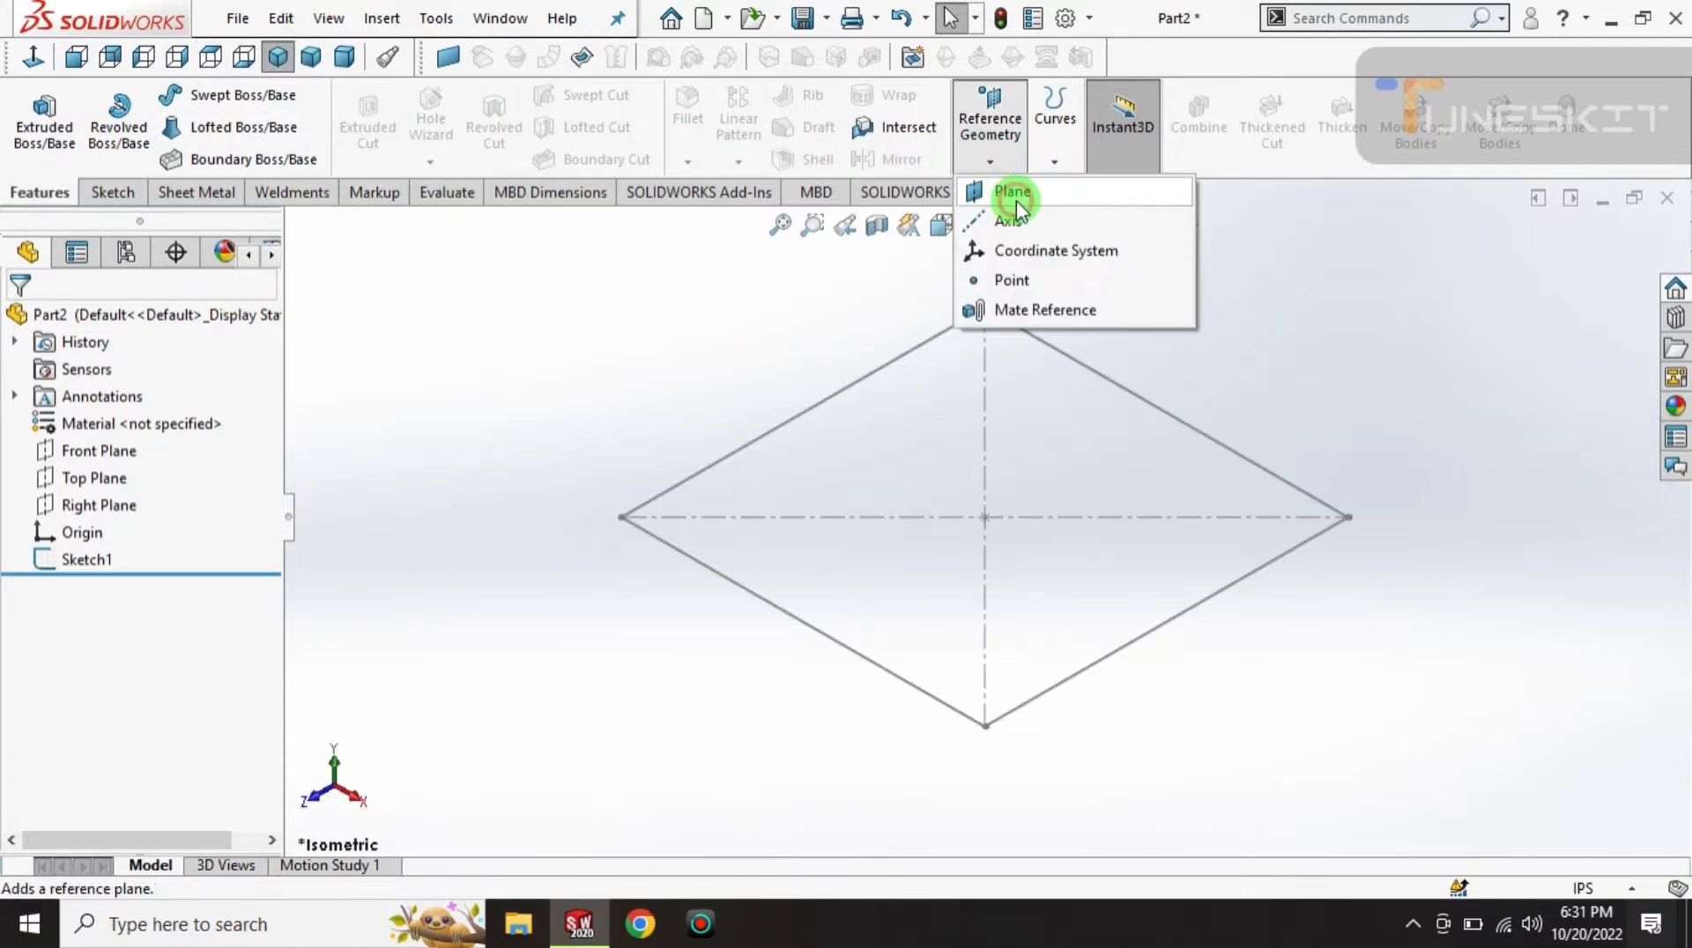
click(1011, 194)
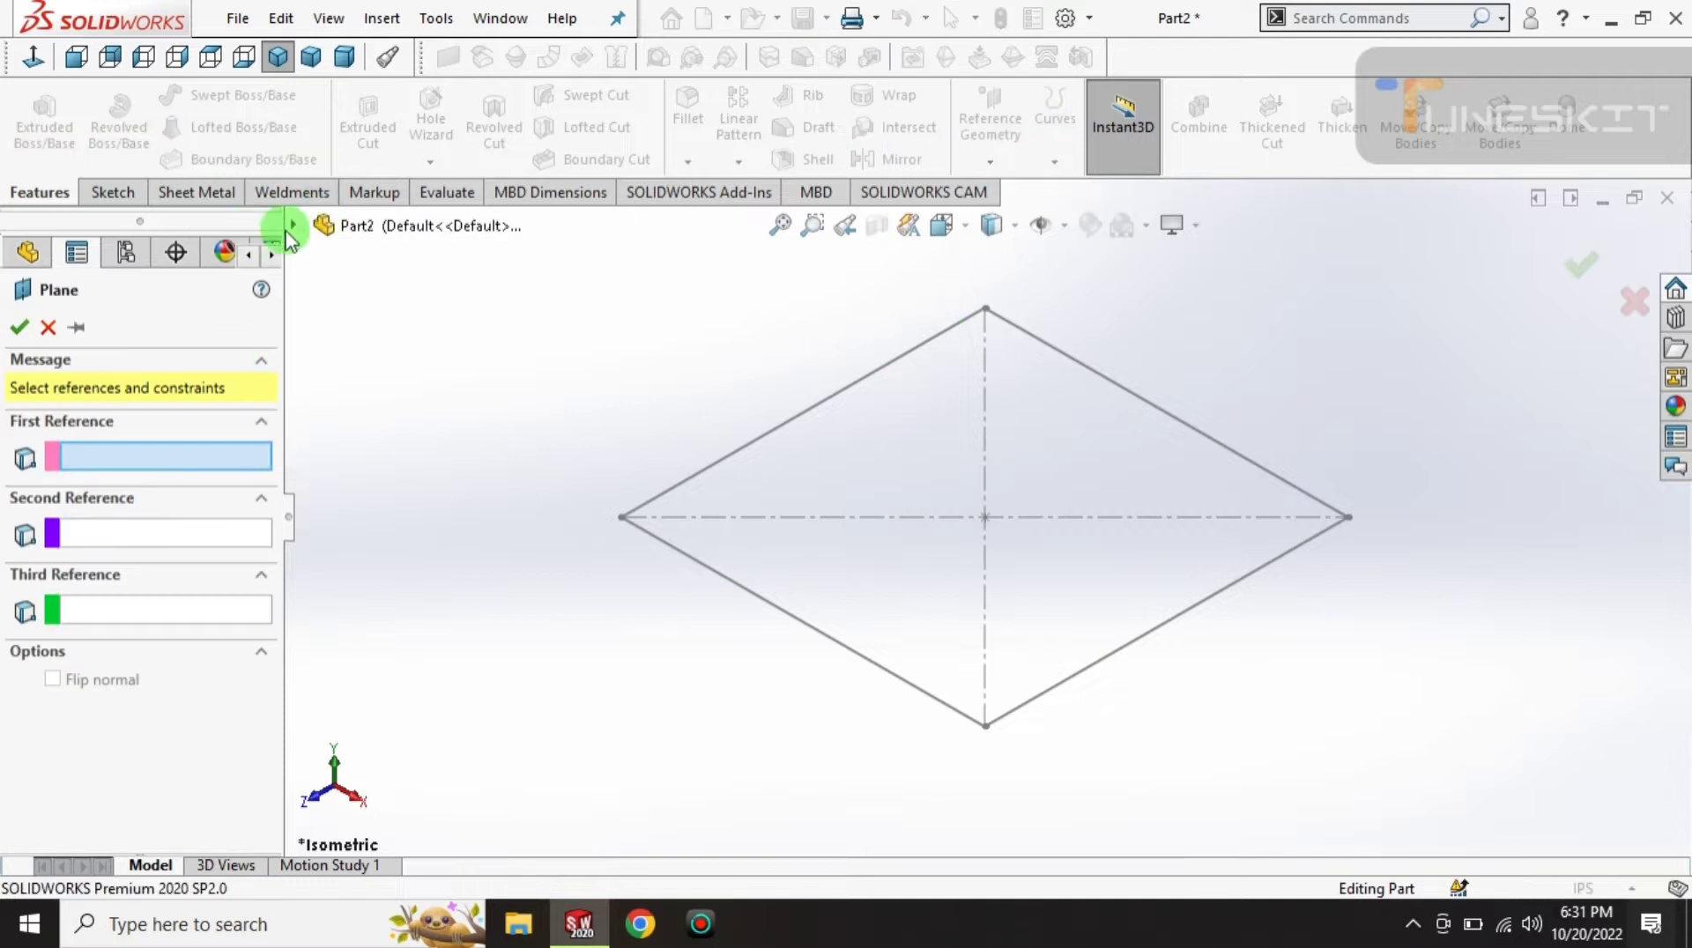
click(291, 225)
click(399, 389)
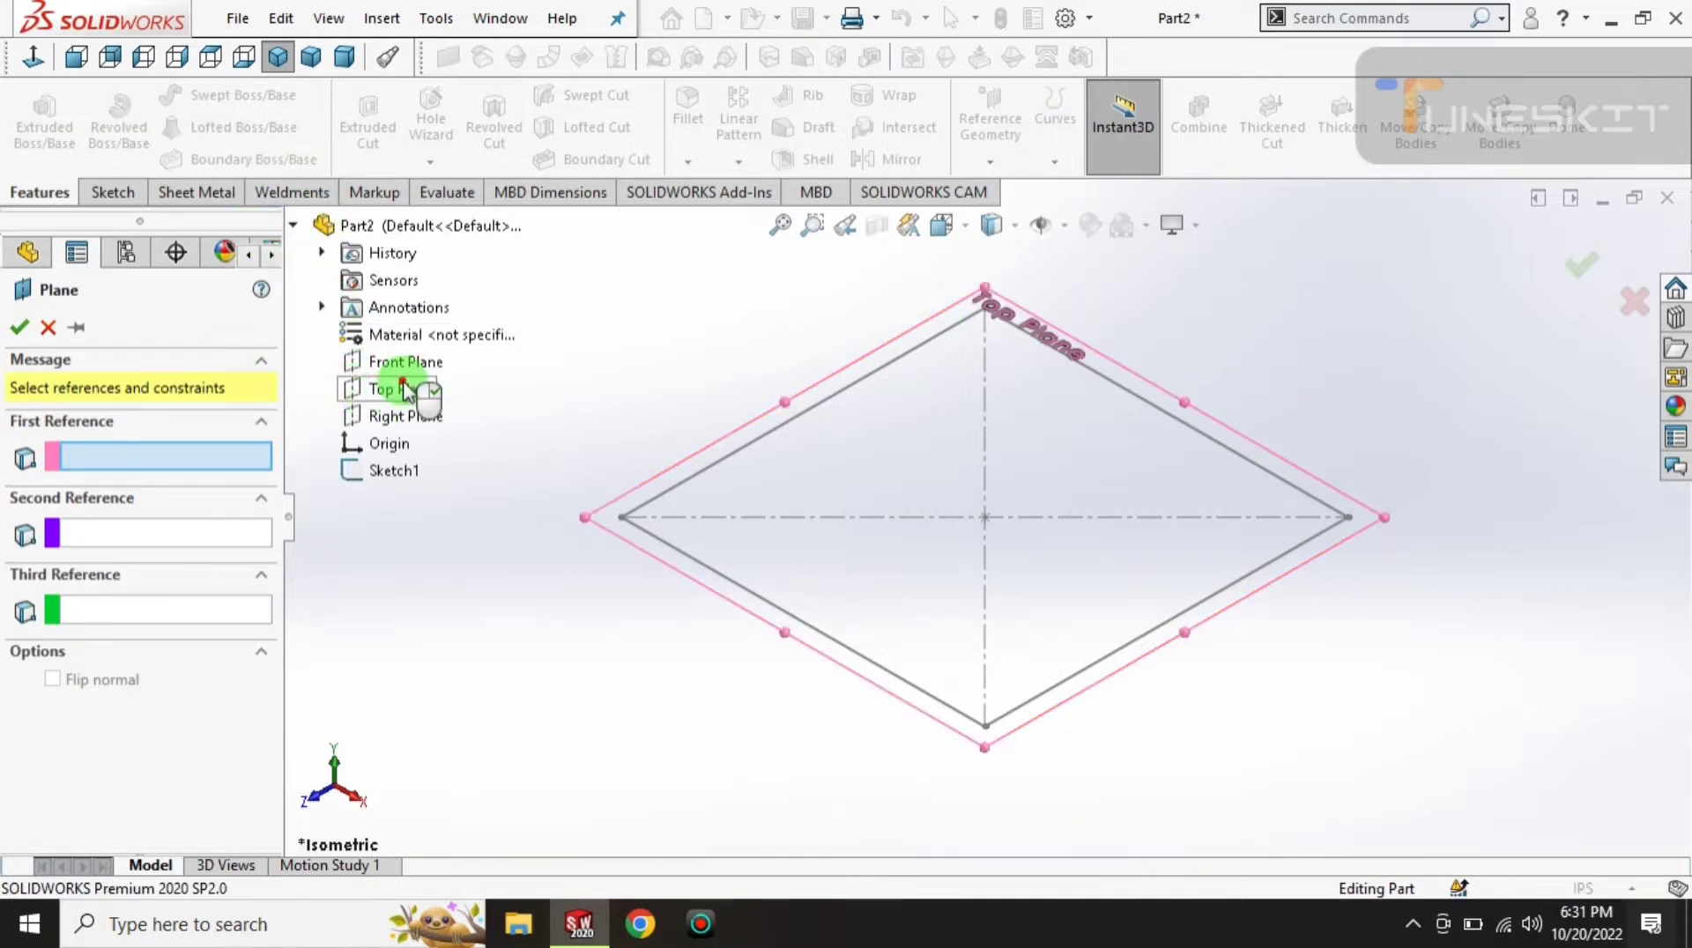
scroll(934, 476, up, 5)
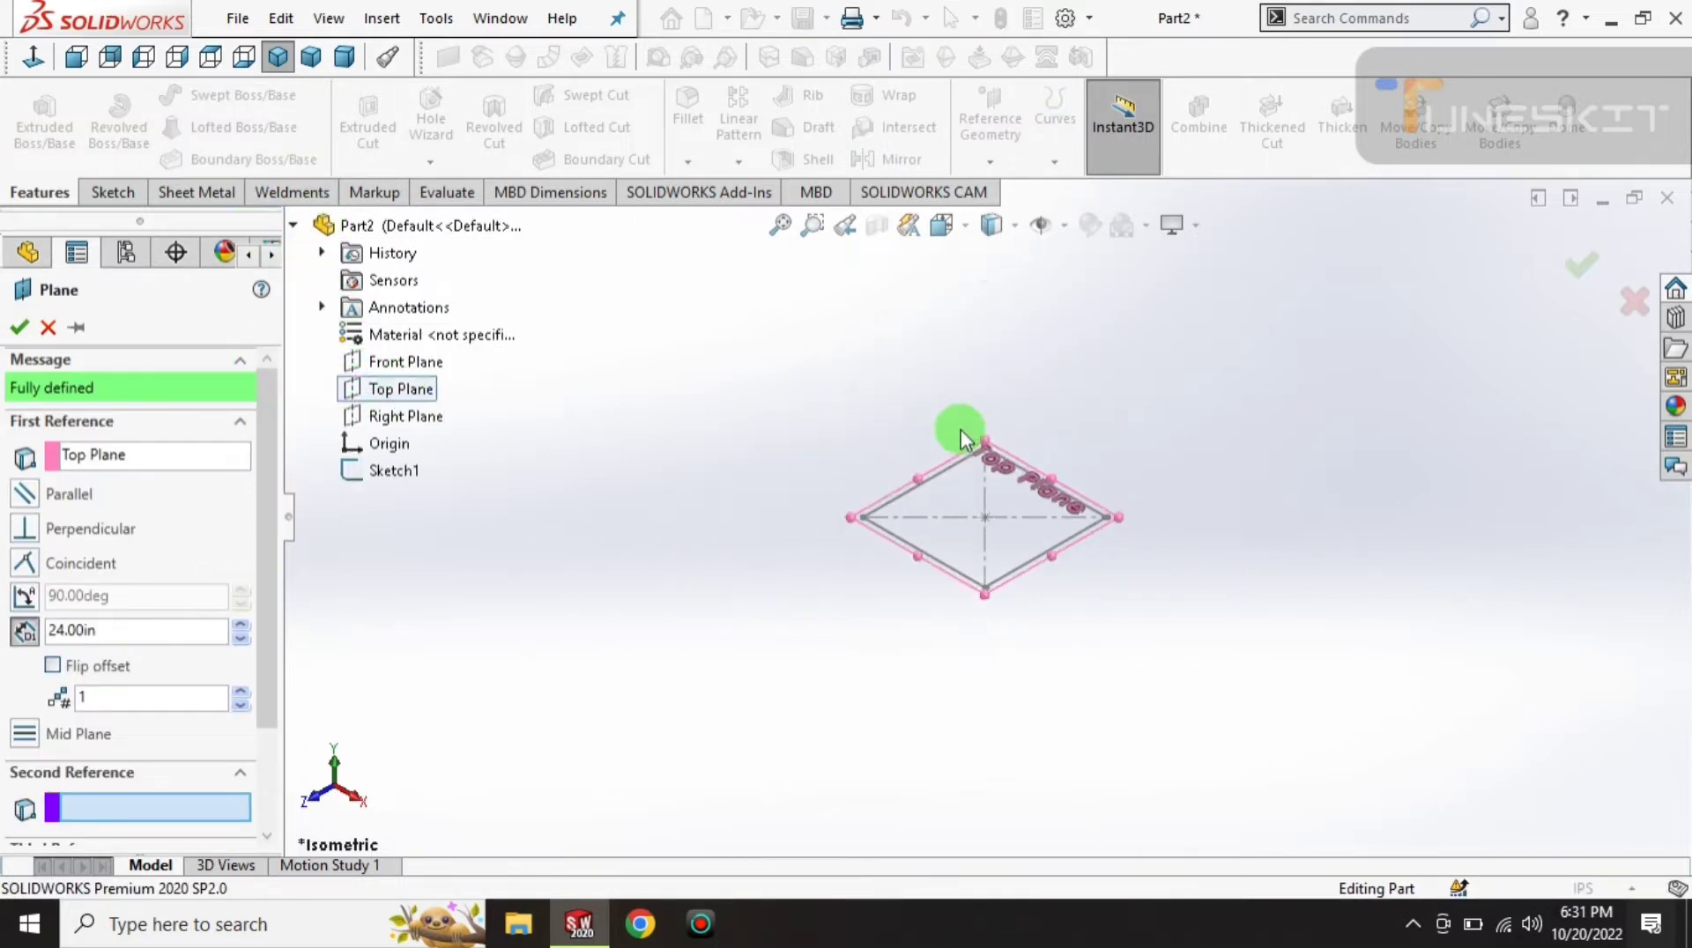
click(19, 330)
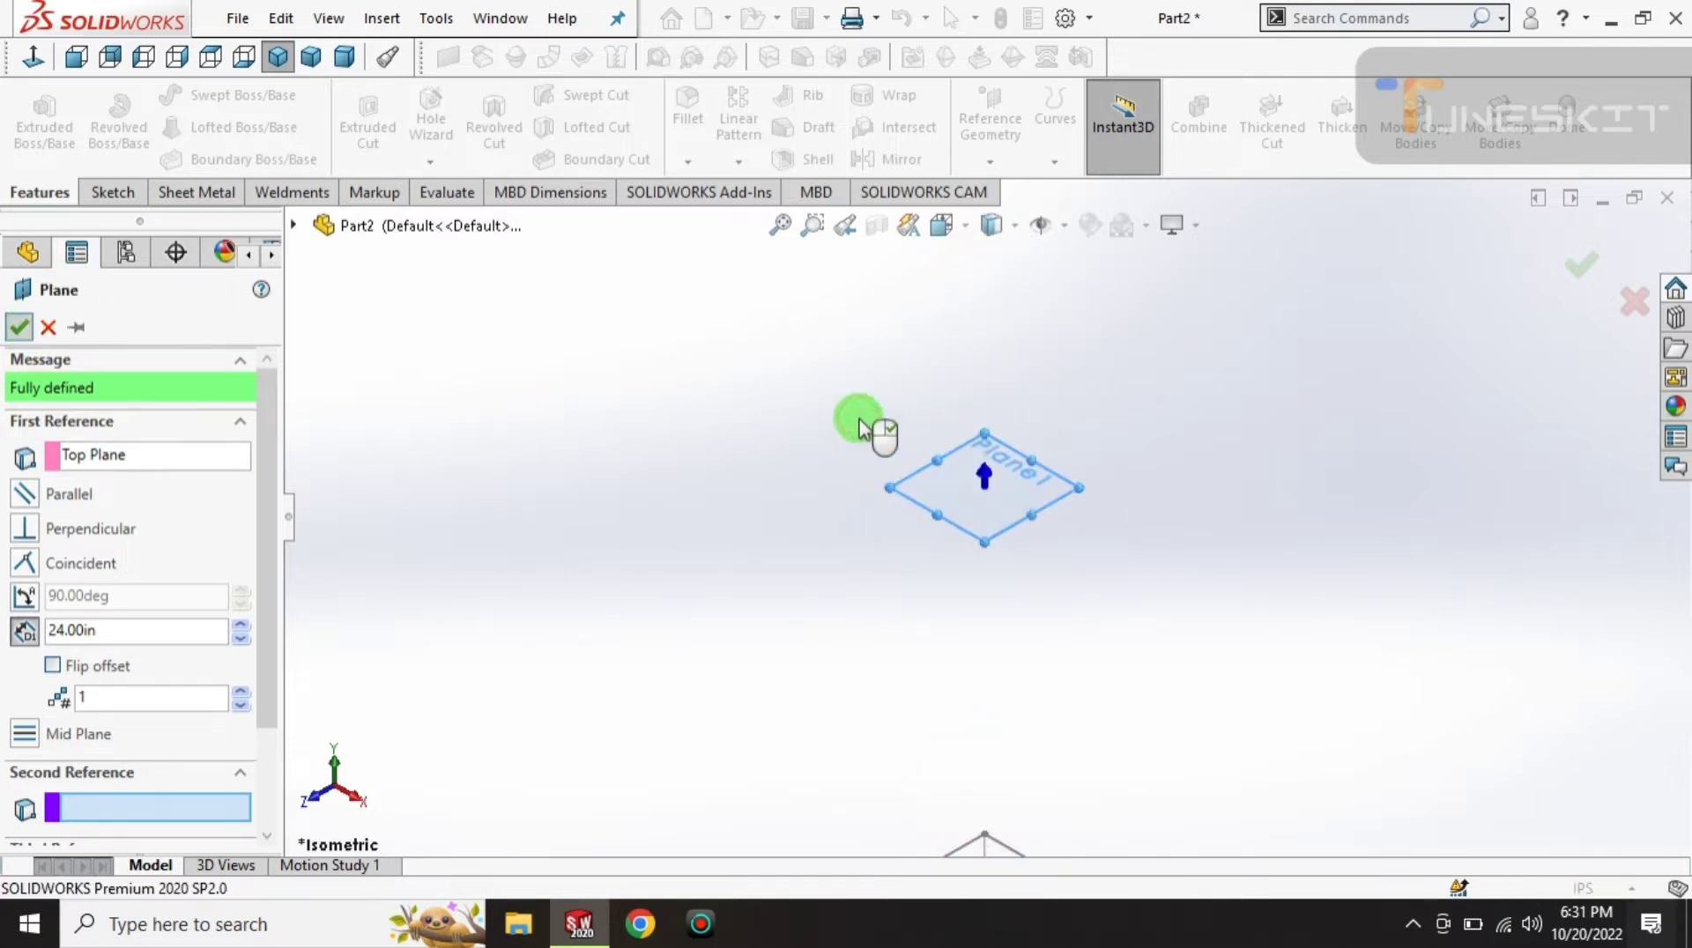
click(33, 57)
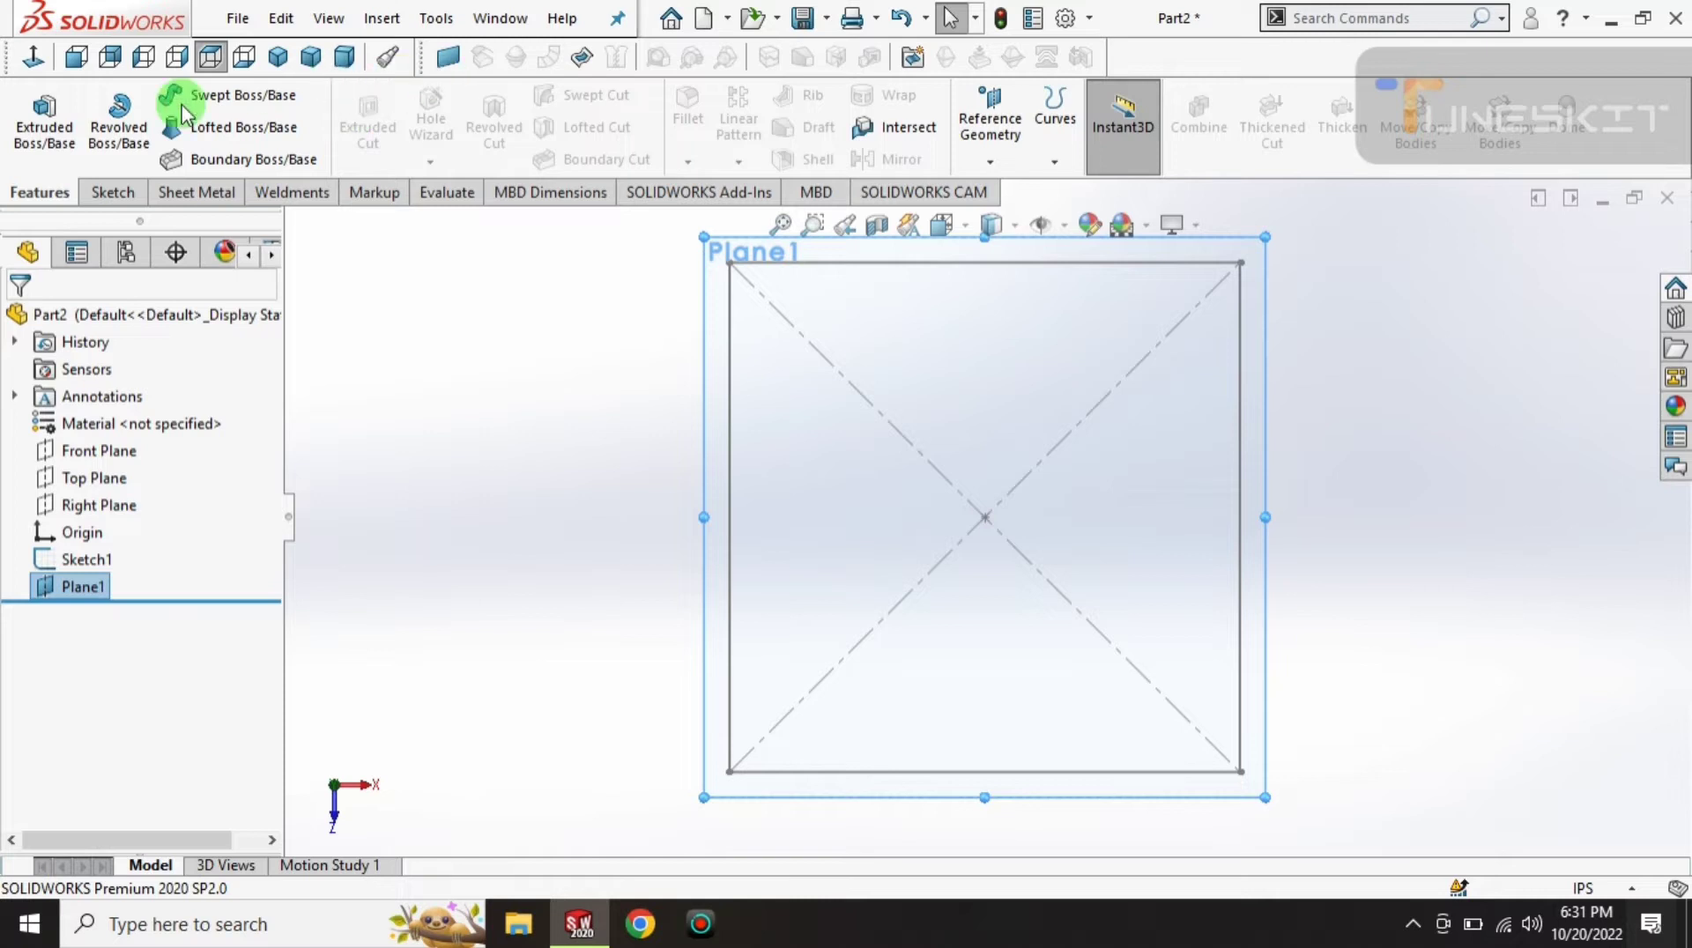
- Sketch a larger centre rectangle at the origin on Plane1
click(146, 191)
click(163, 126)
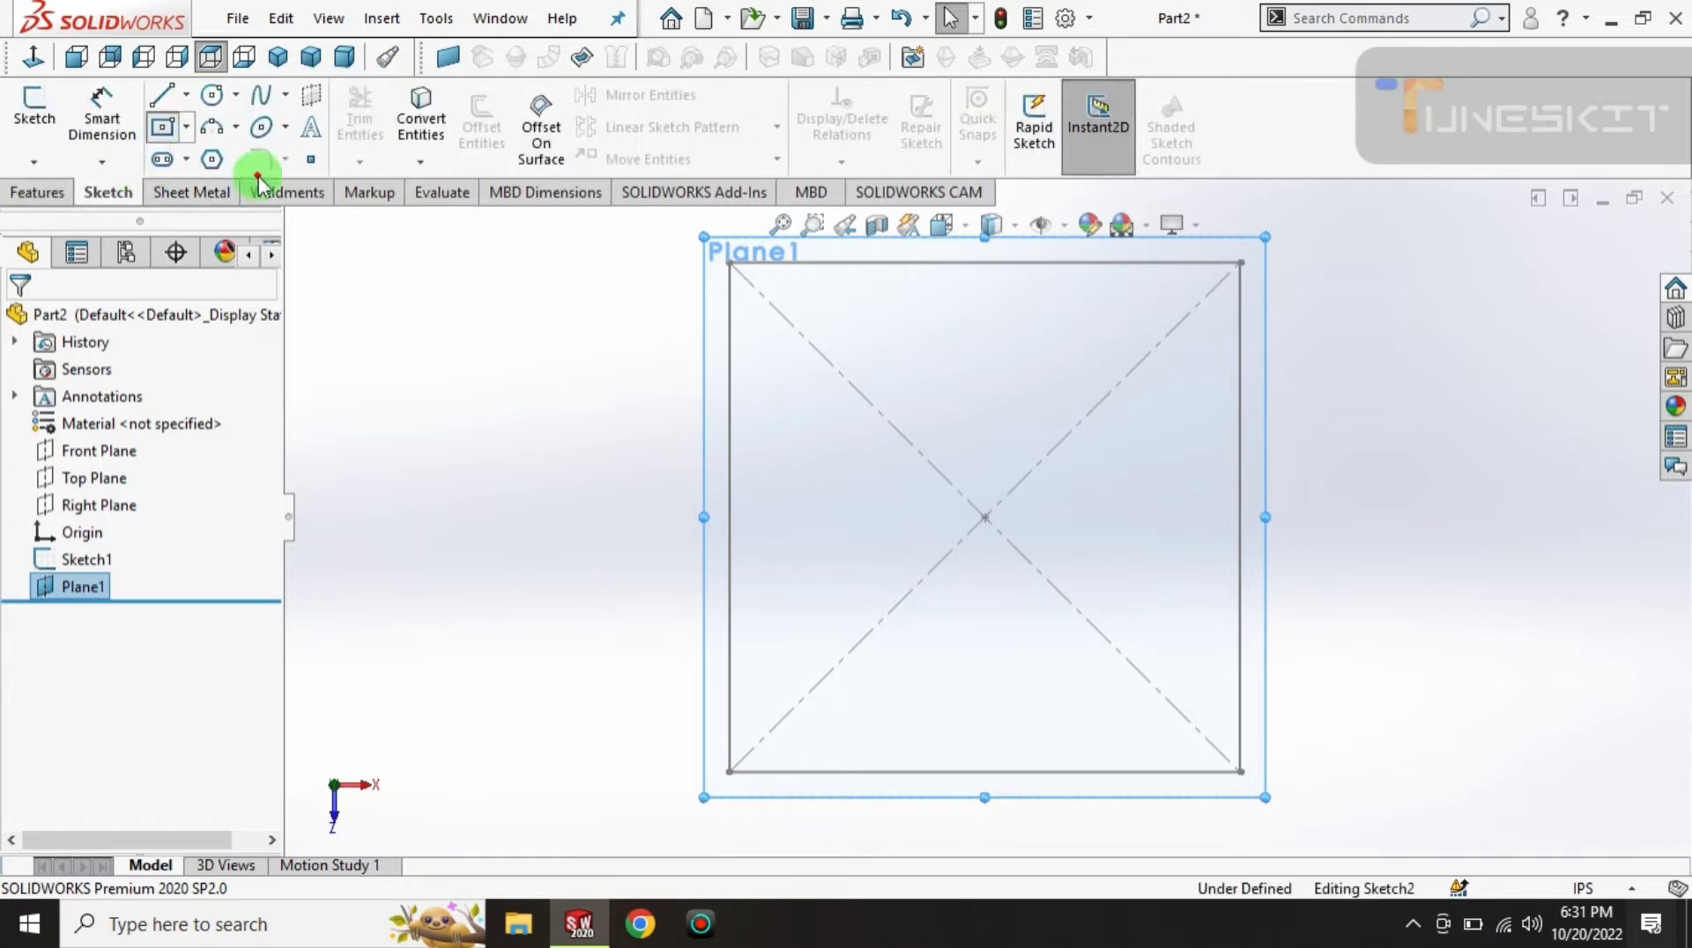
click(986, 518)
drag(985, 519, 1150, 428)
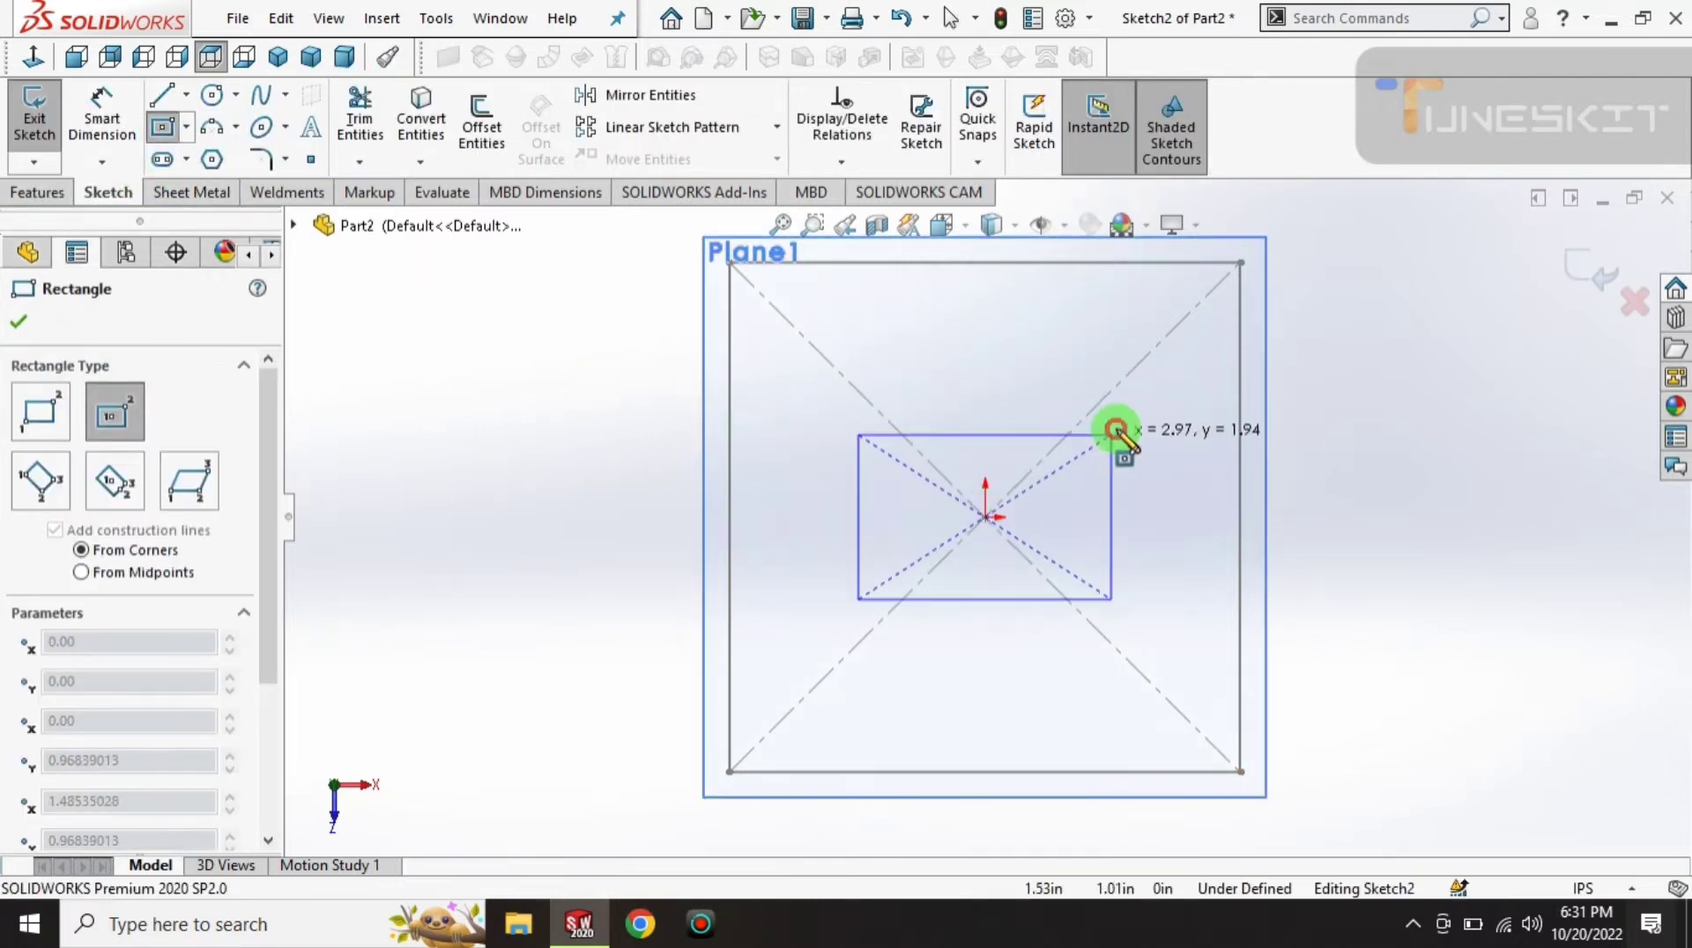
key(z)
key(z)
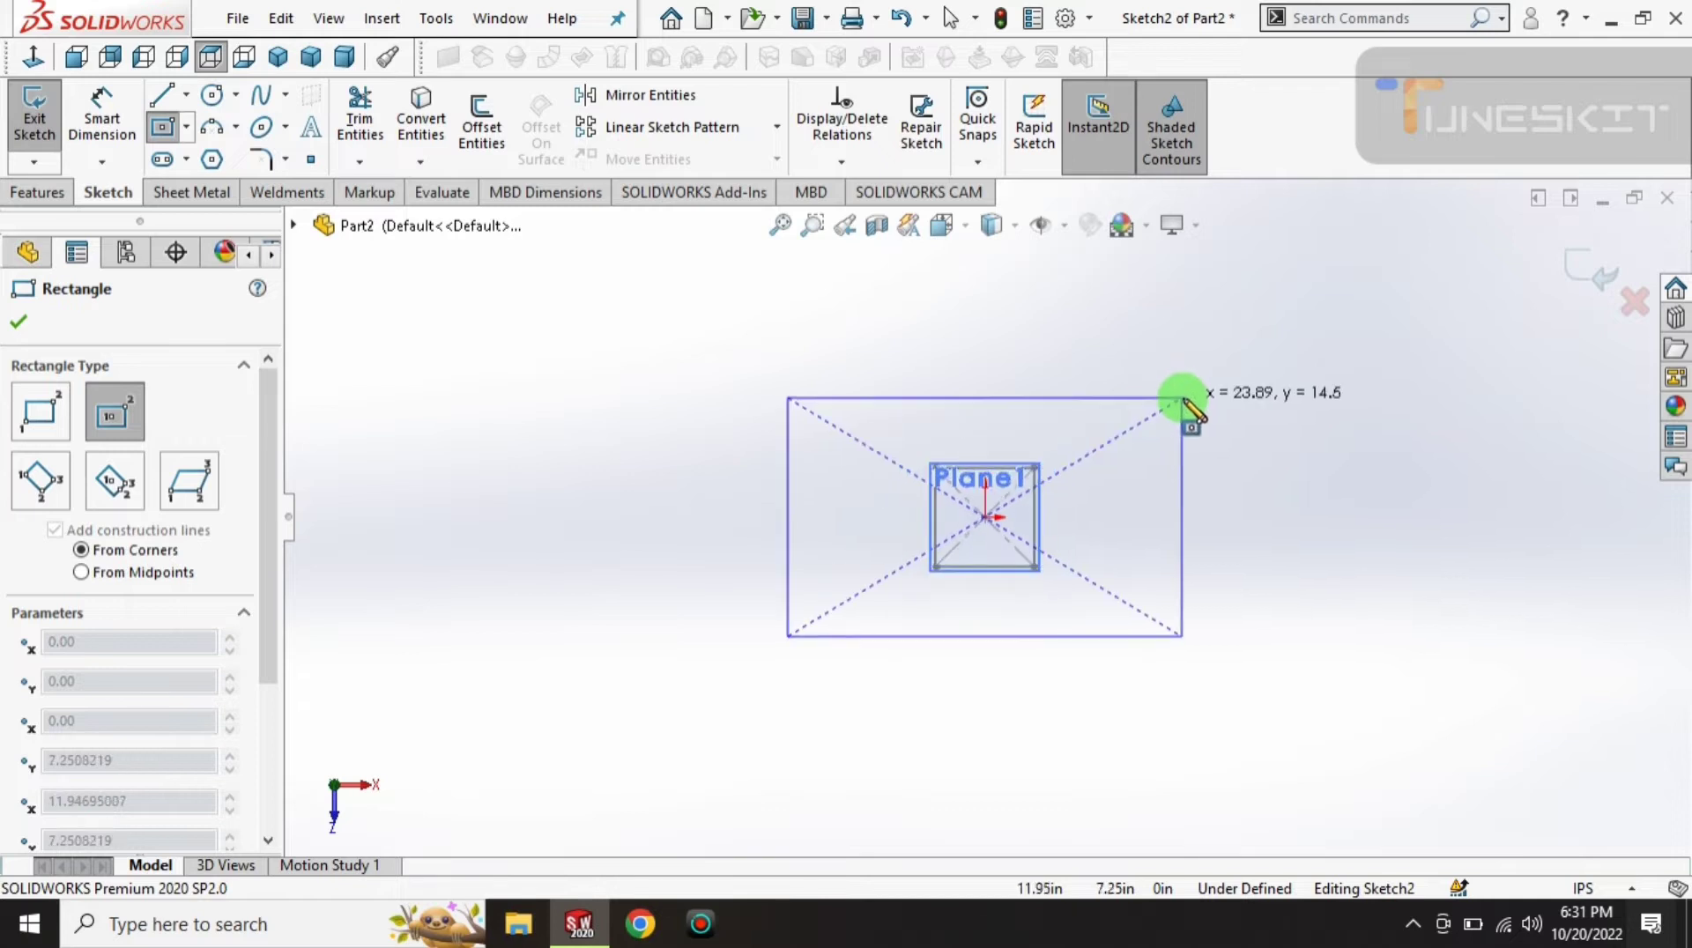
click(1182, 399)
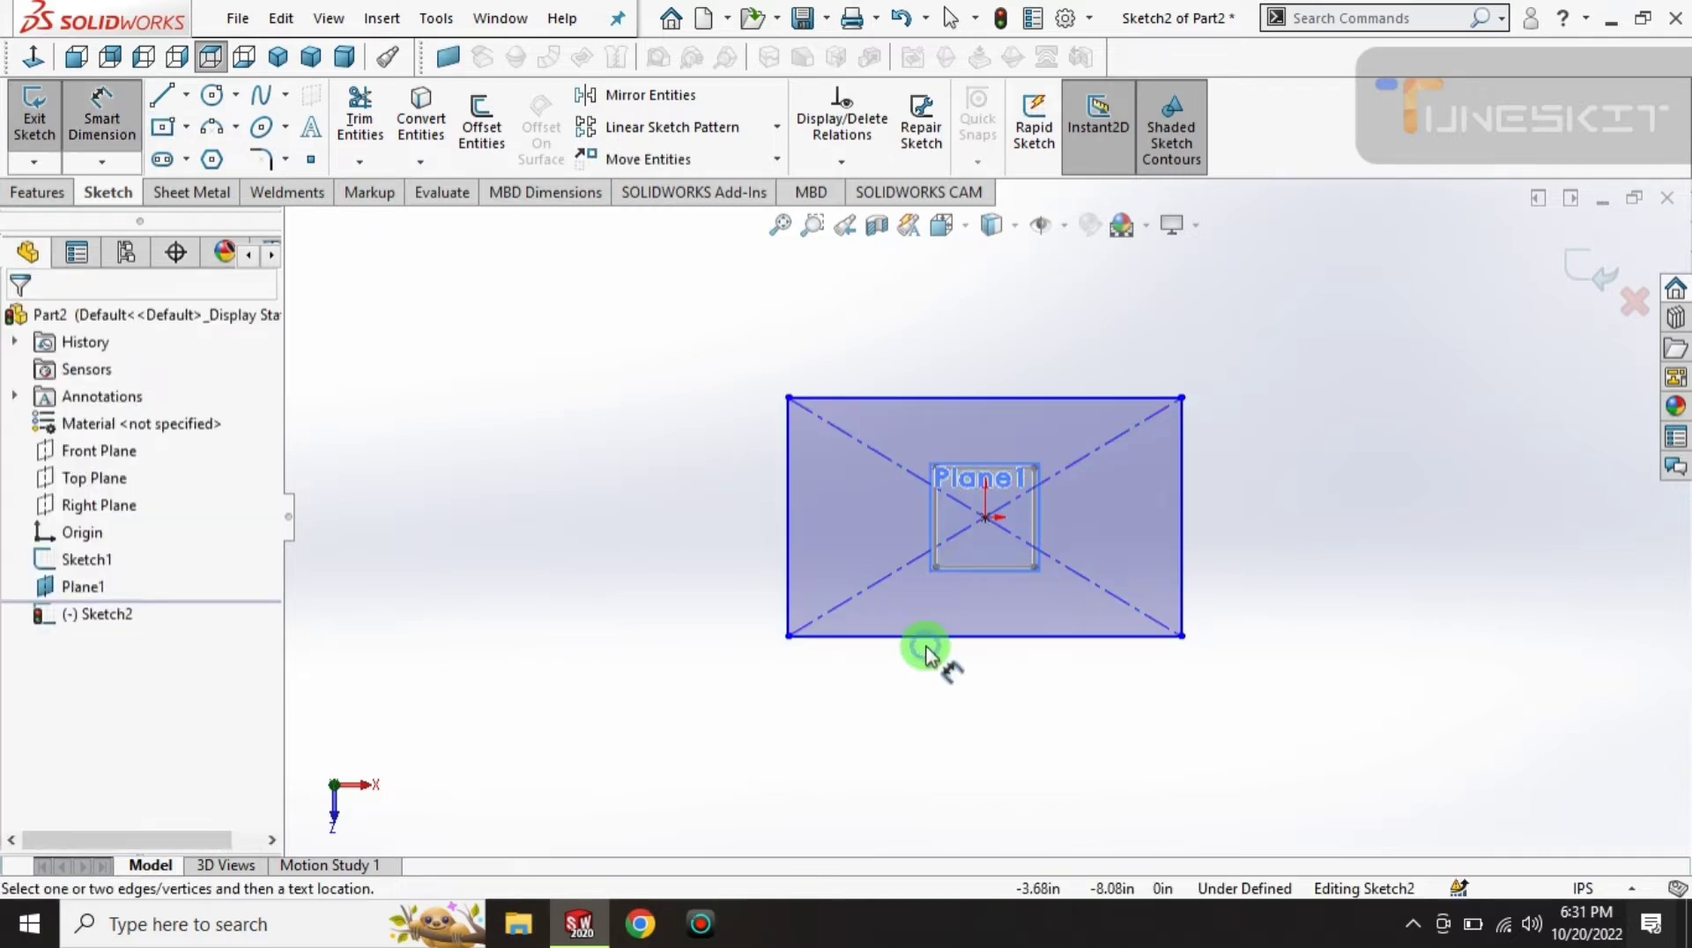
- Dimension the rectangle to 36 in wide and 24 in tall
click(937, 641)
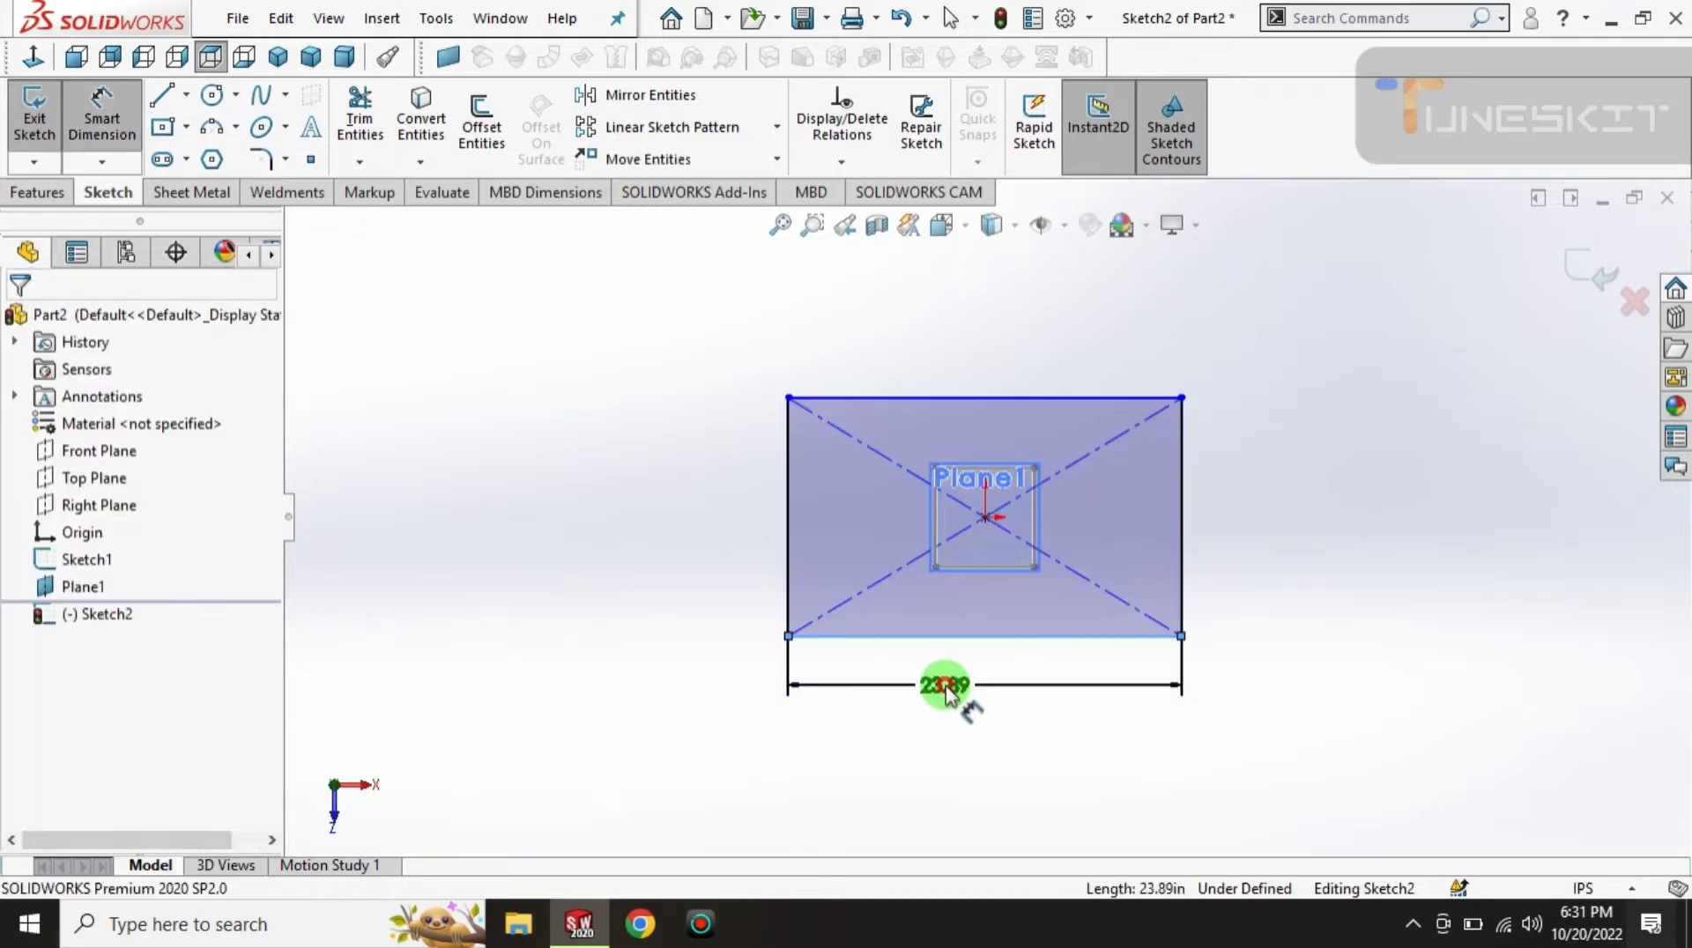
click(947, 687)
text(36)
key(Return)
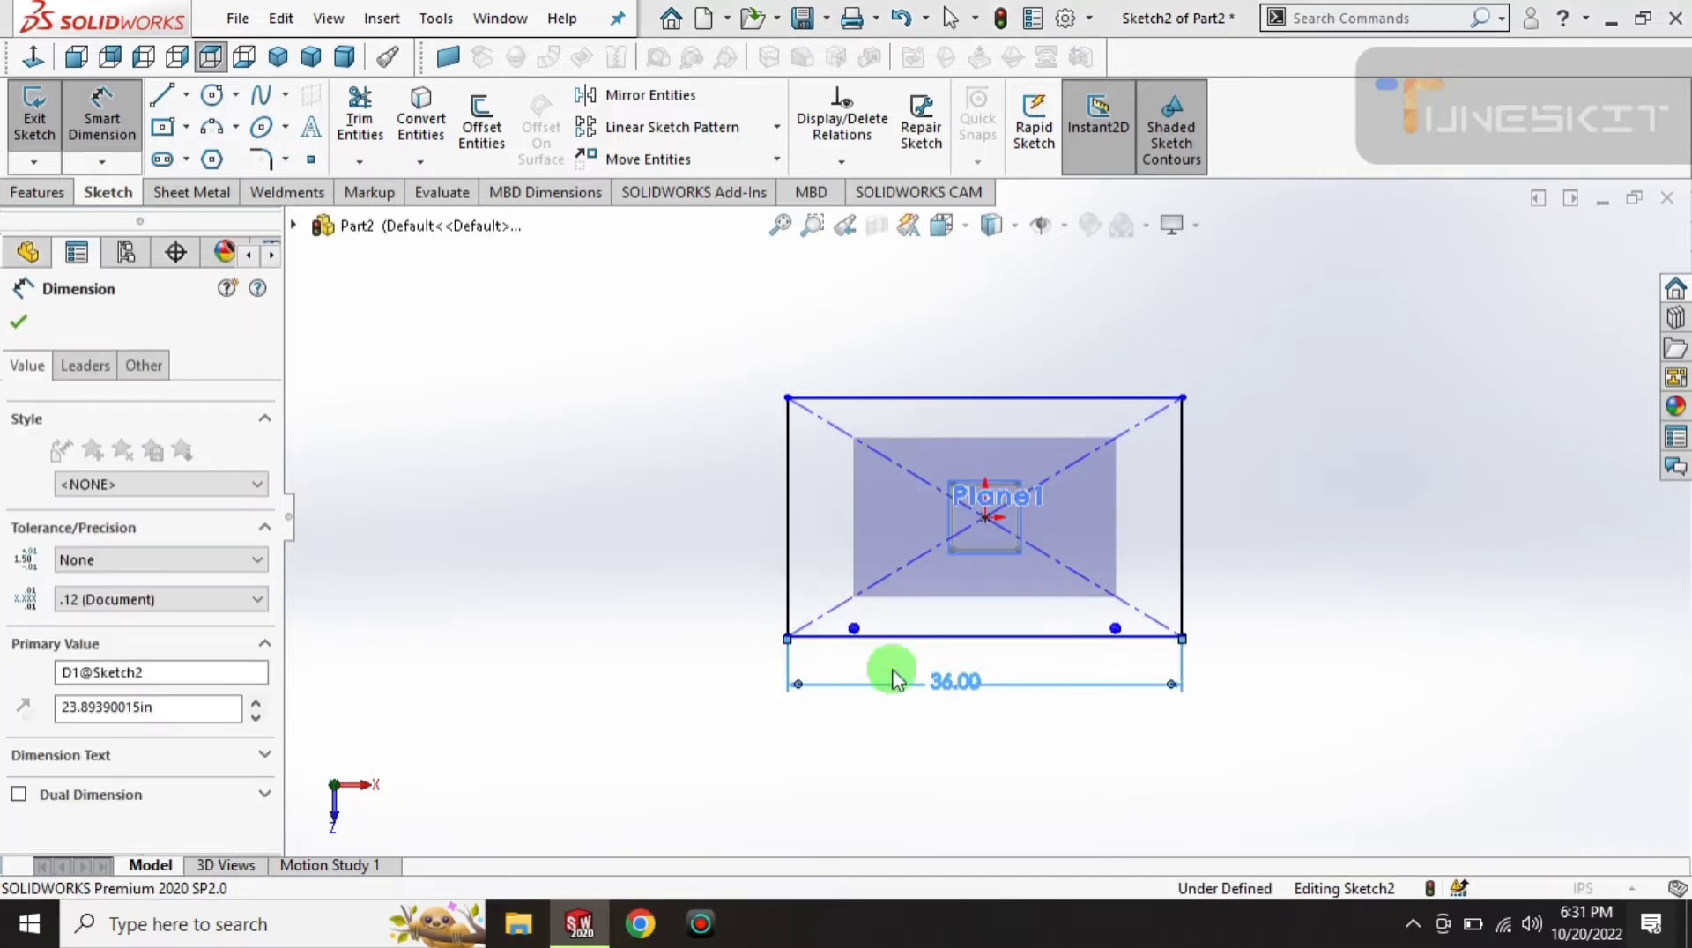
click(787, 521)
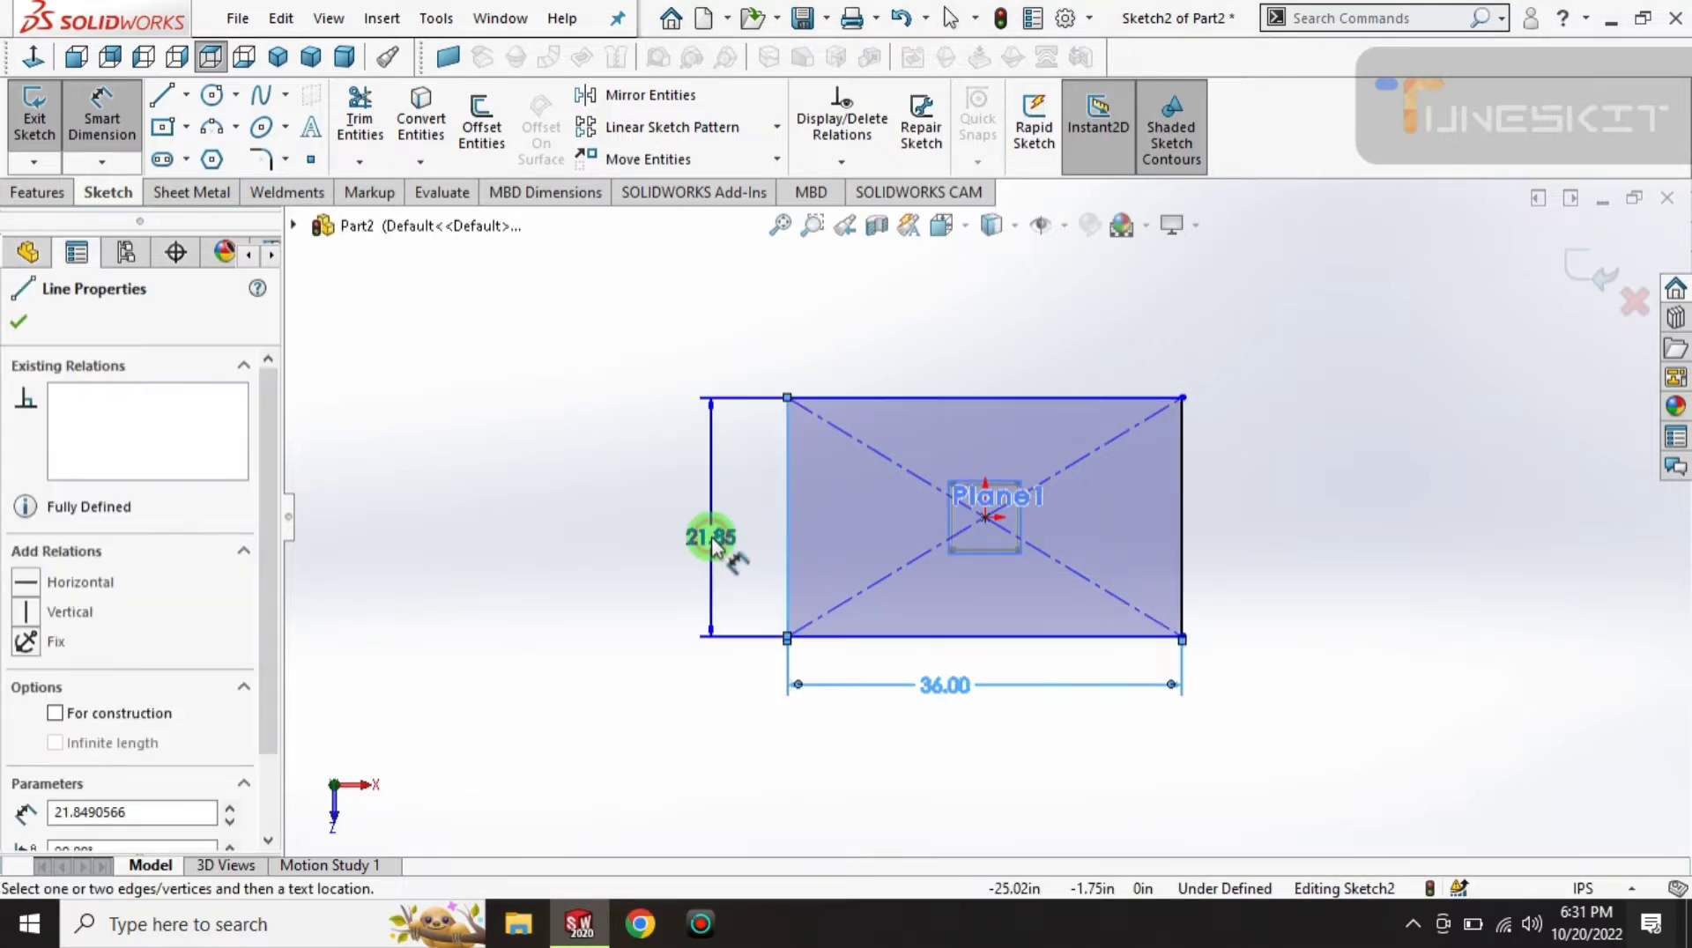
click(714, 539)
text(24)
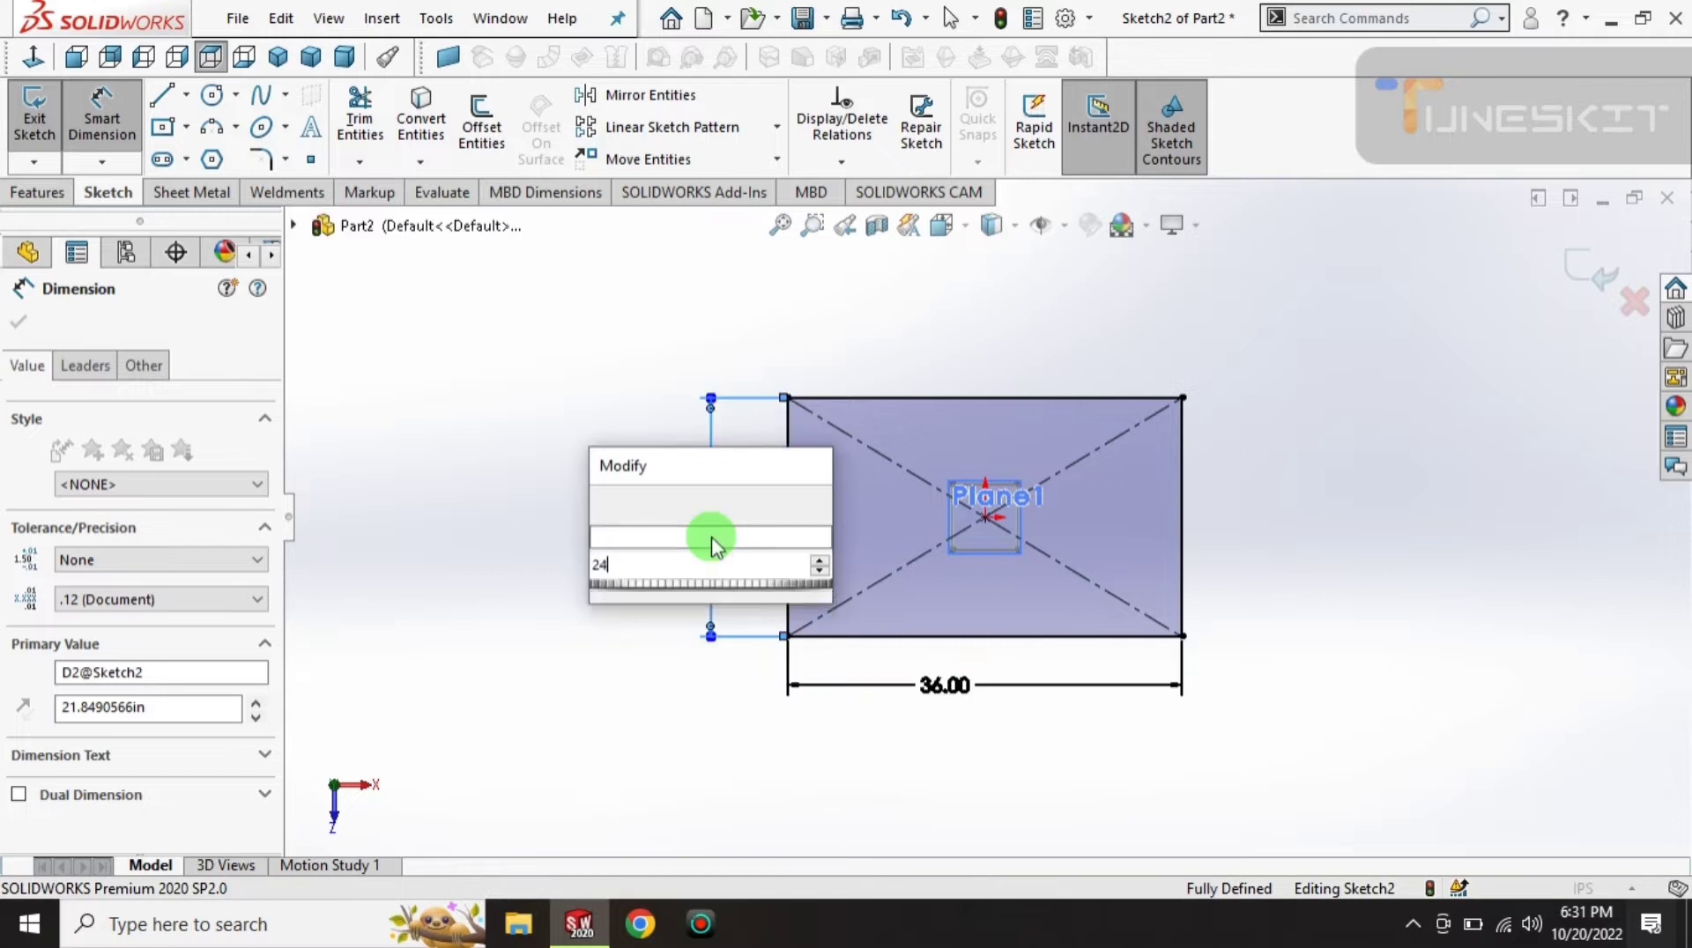
key(Return)
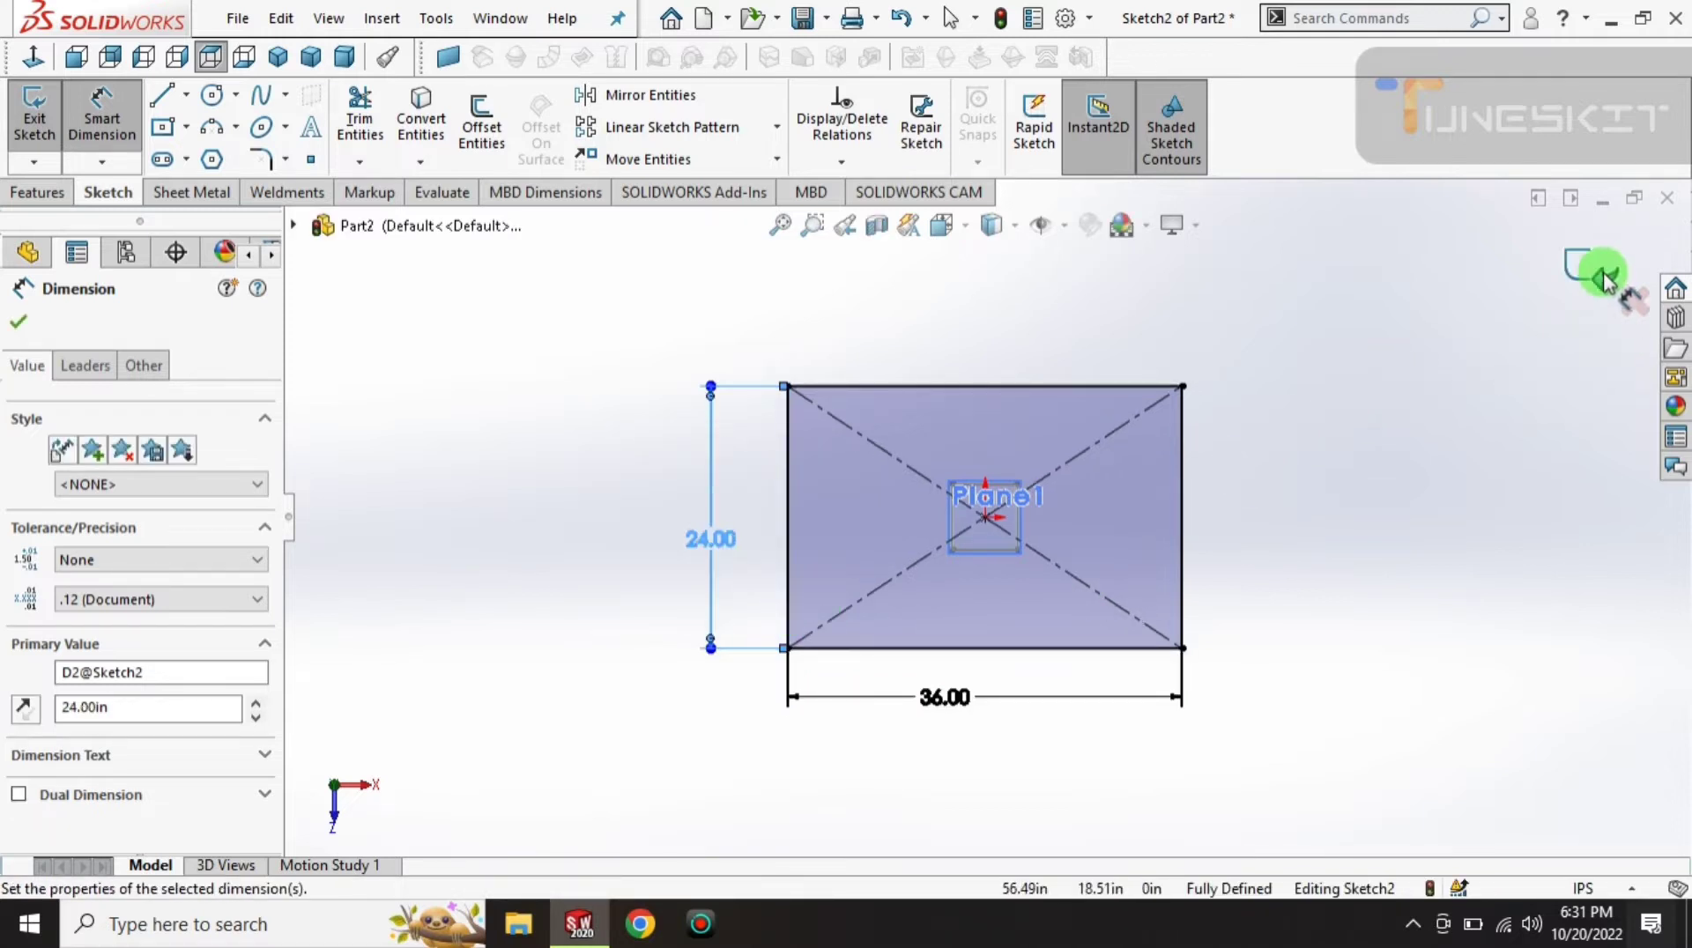
click(1602, 275)
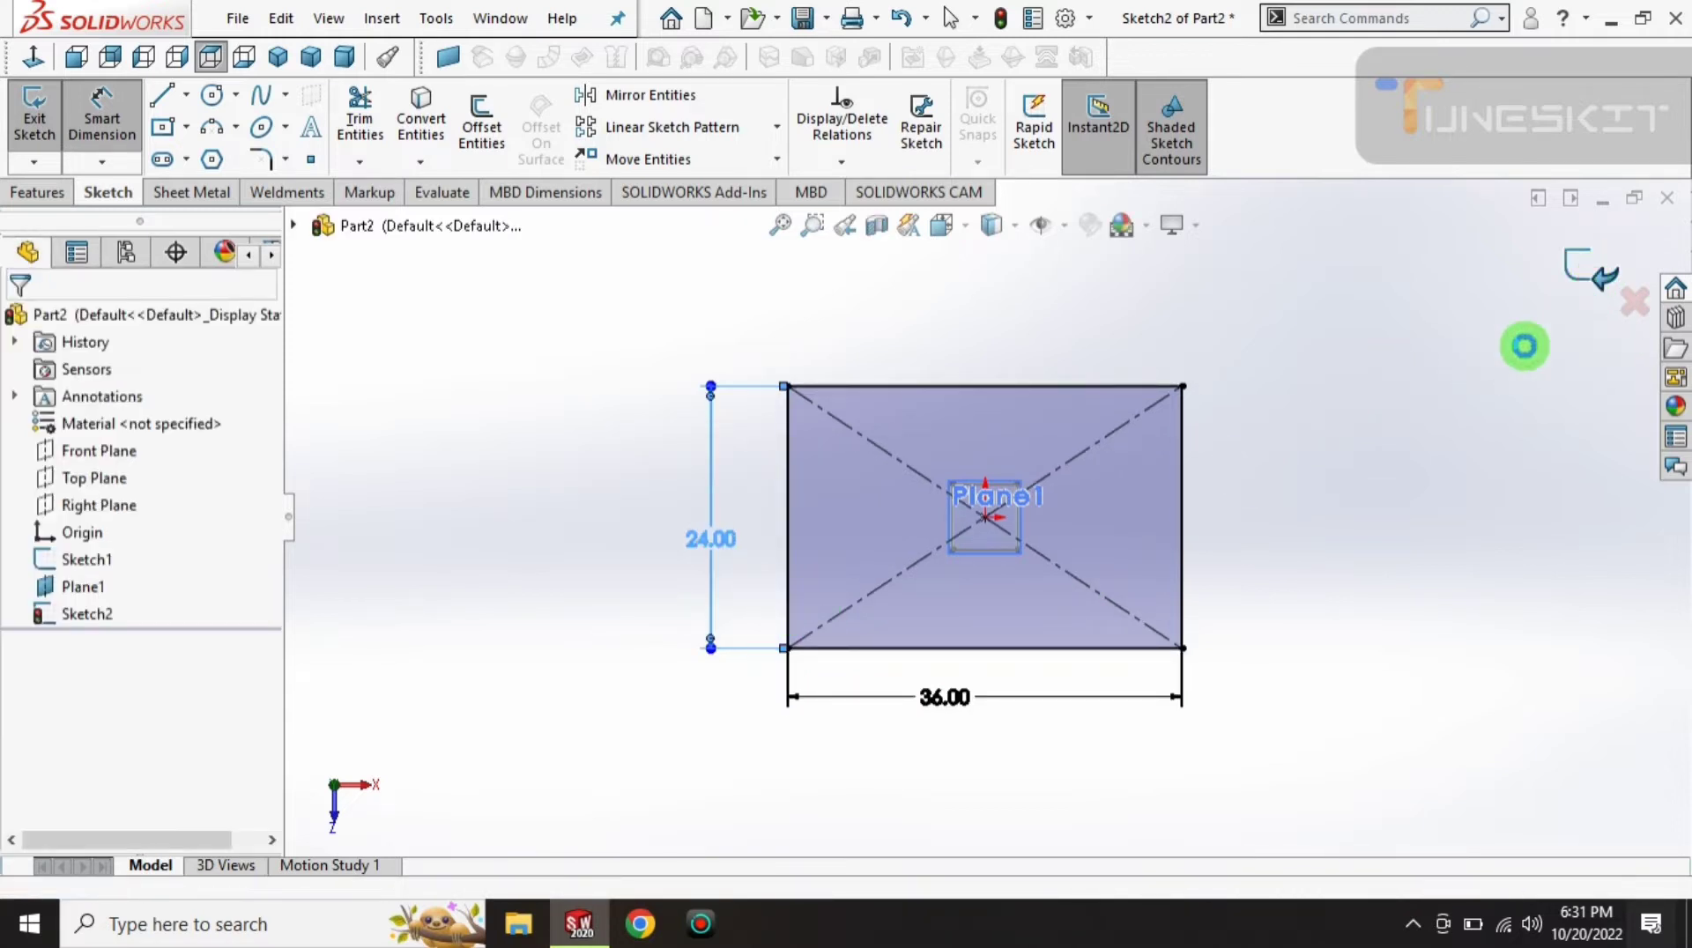
- Exit Sketch2 and view both sketches in isometric view
key(ctrl+b)
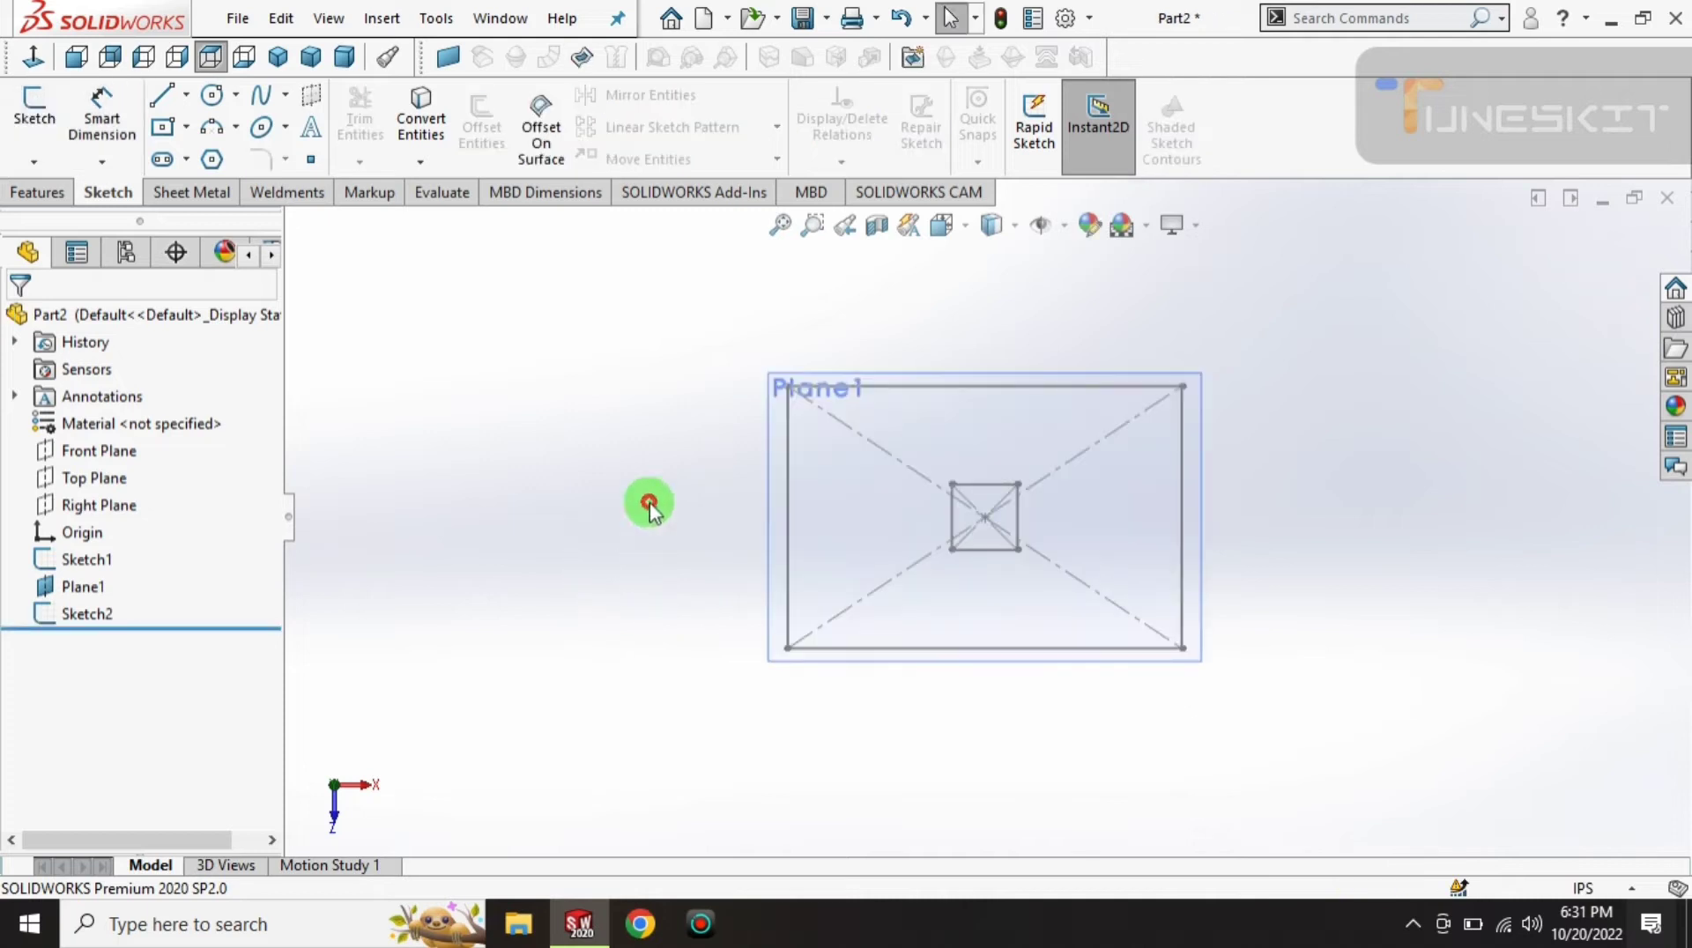
scroll(749, 556, down, 1)
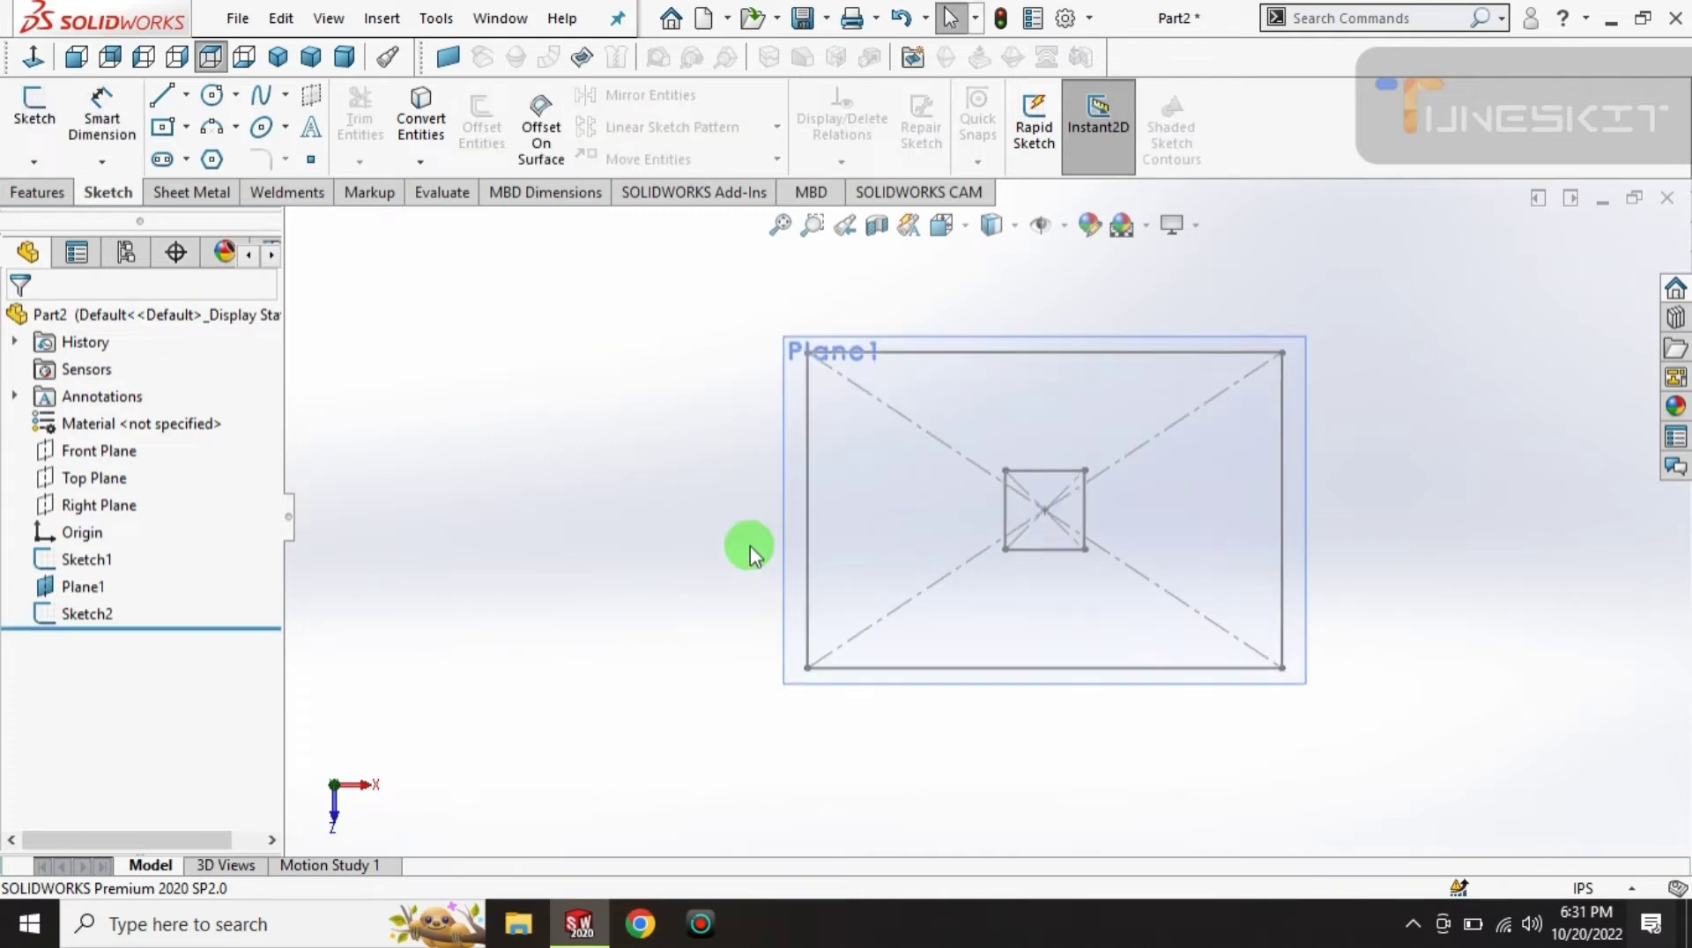
click(80, 586)
click(425, 608)
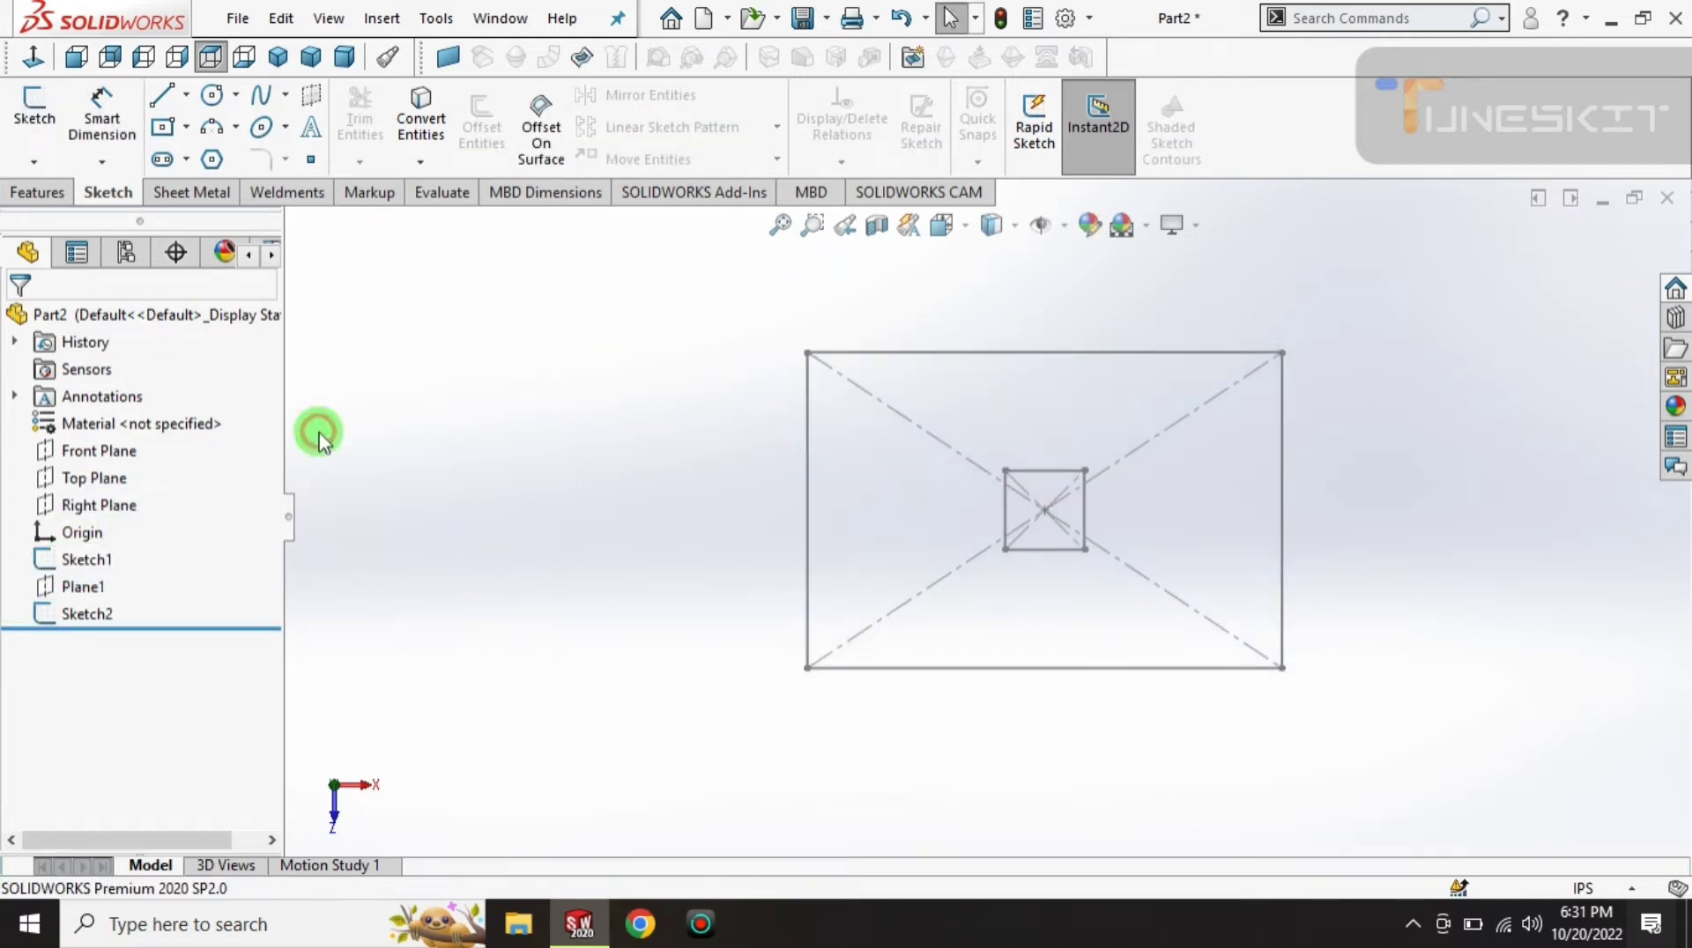
click(278, 57)
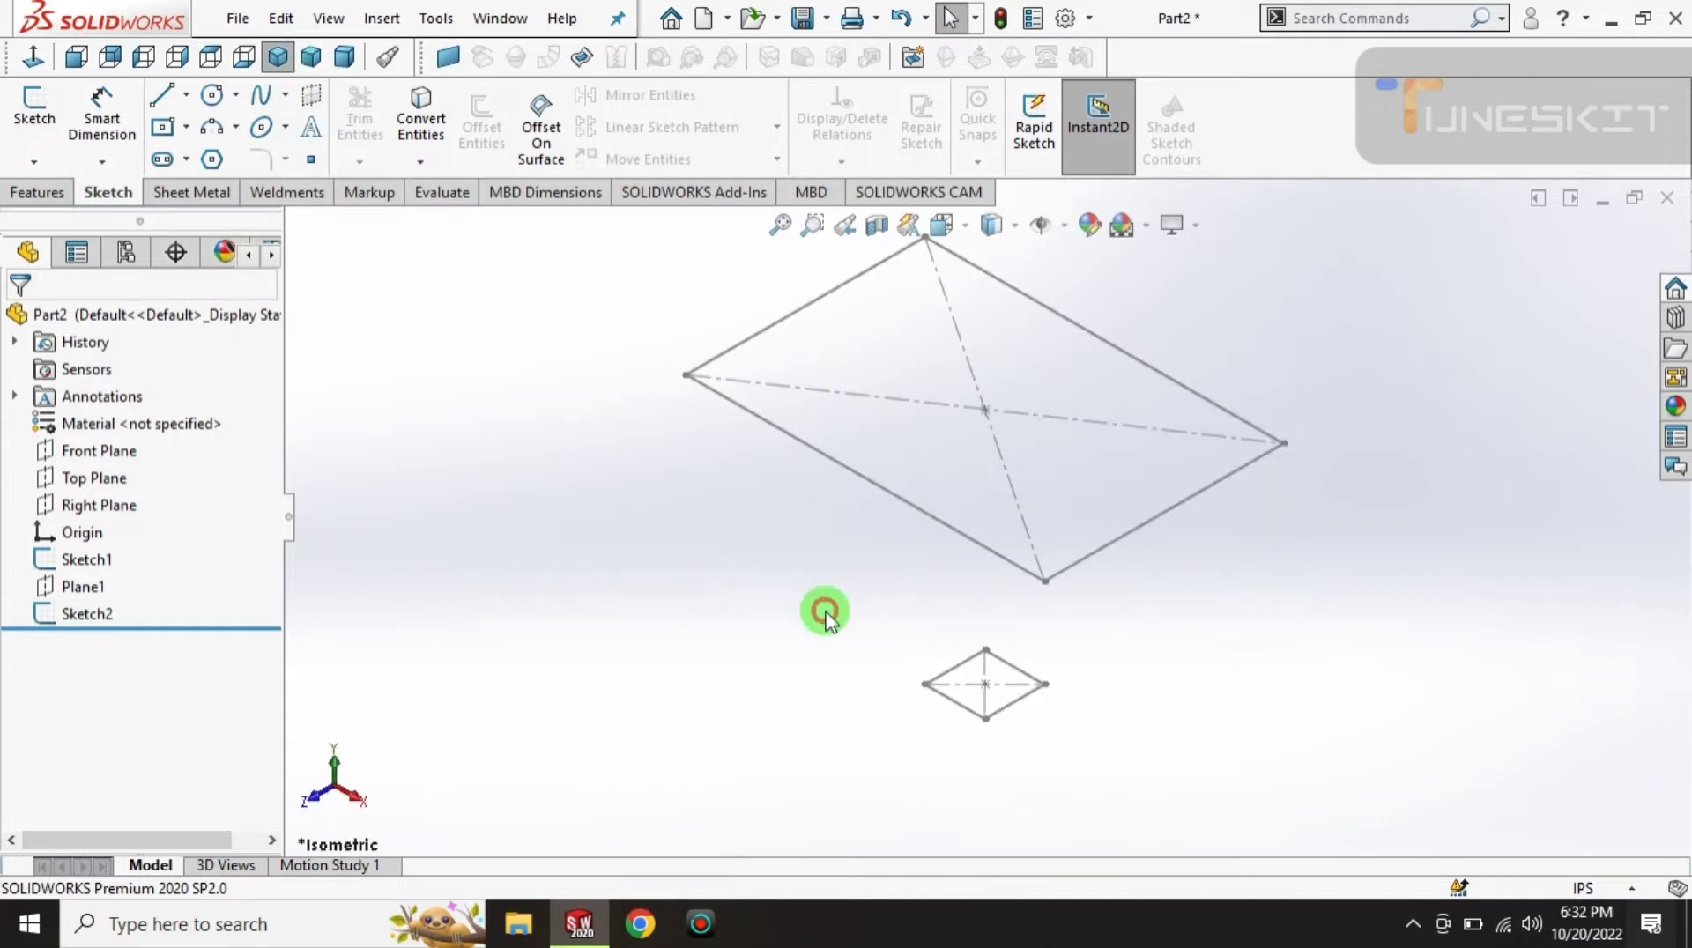
- Loft from the 6 in square Sketch1 to the 36 × 24 Sketch2 rectangle
scroll(825, 617, up, 2)
click(37, 192)
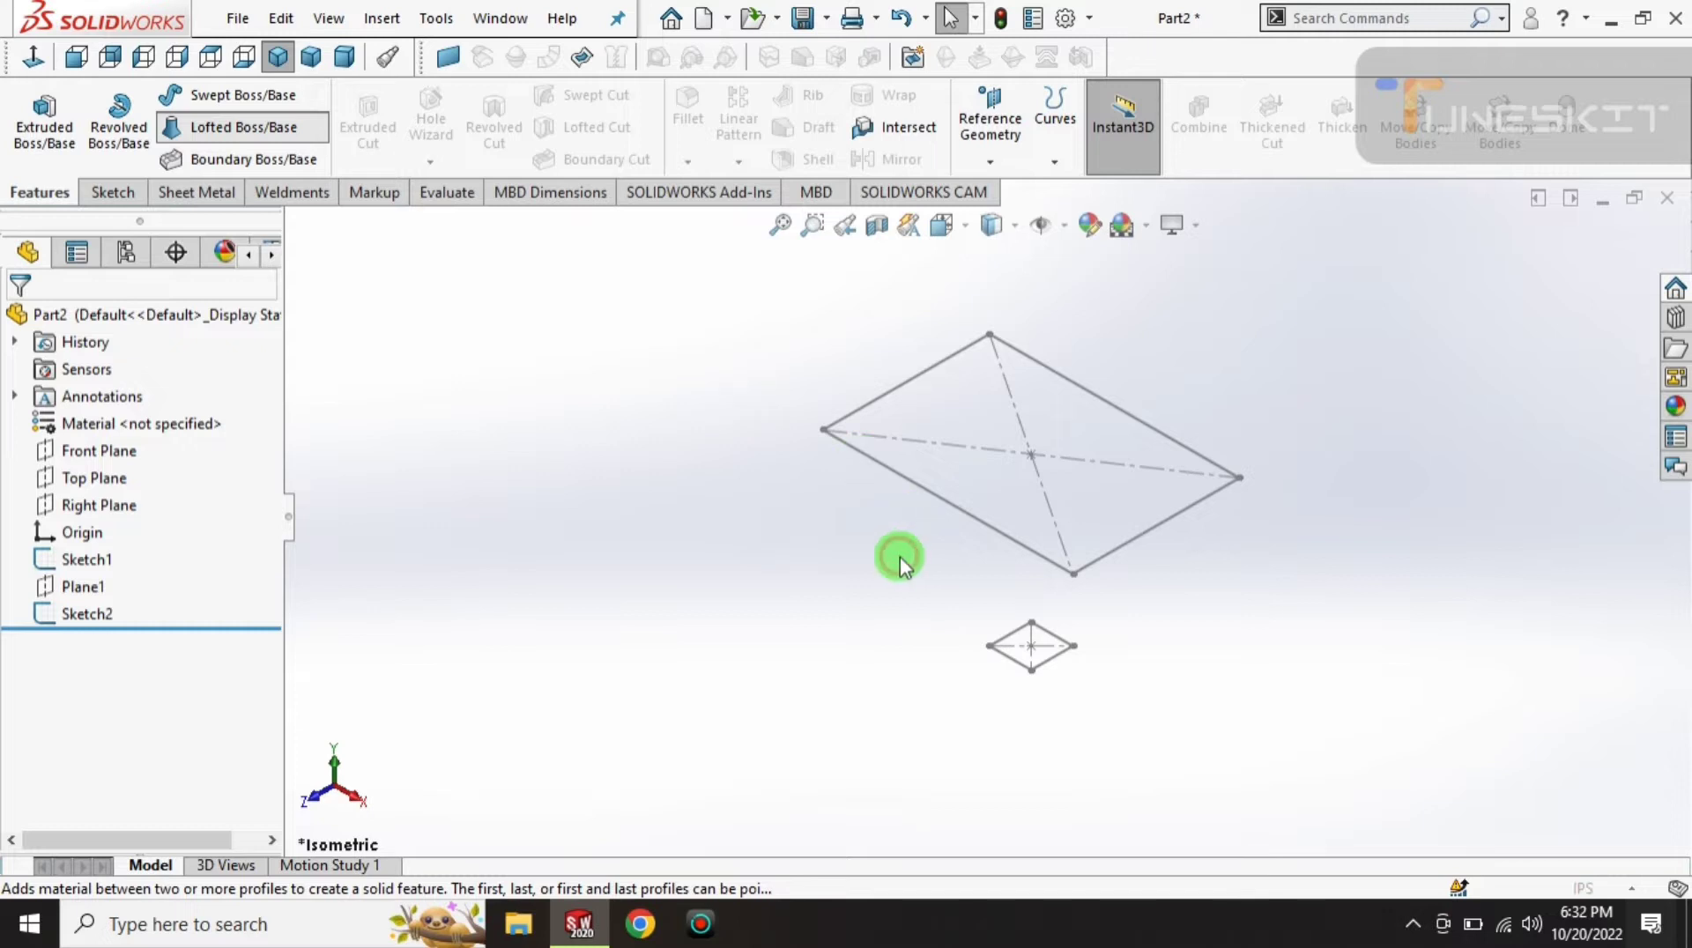
click(1018, 663)
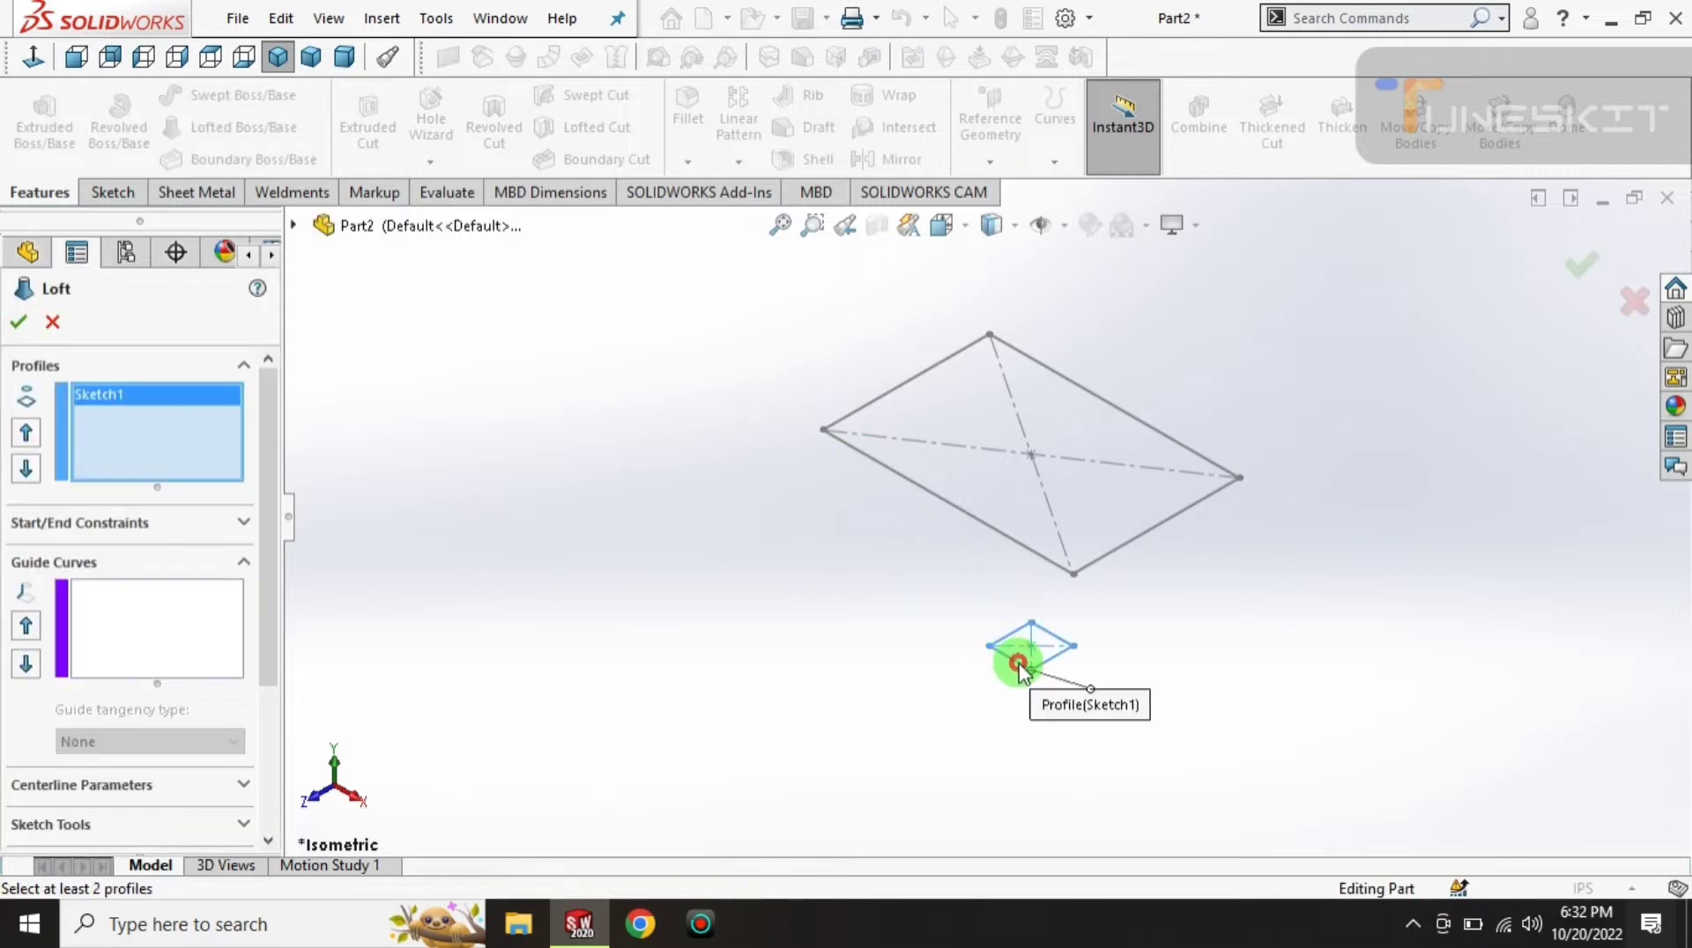
click(998, 536)
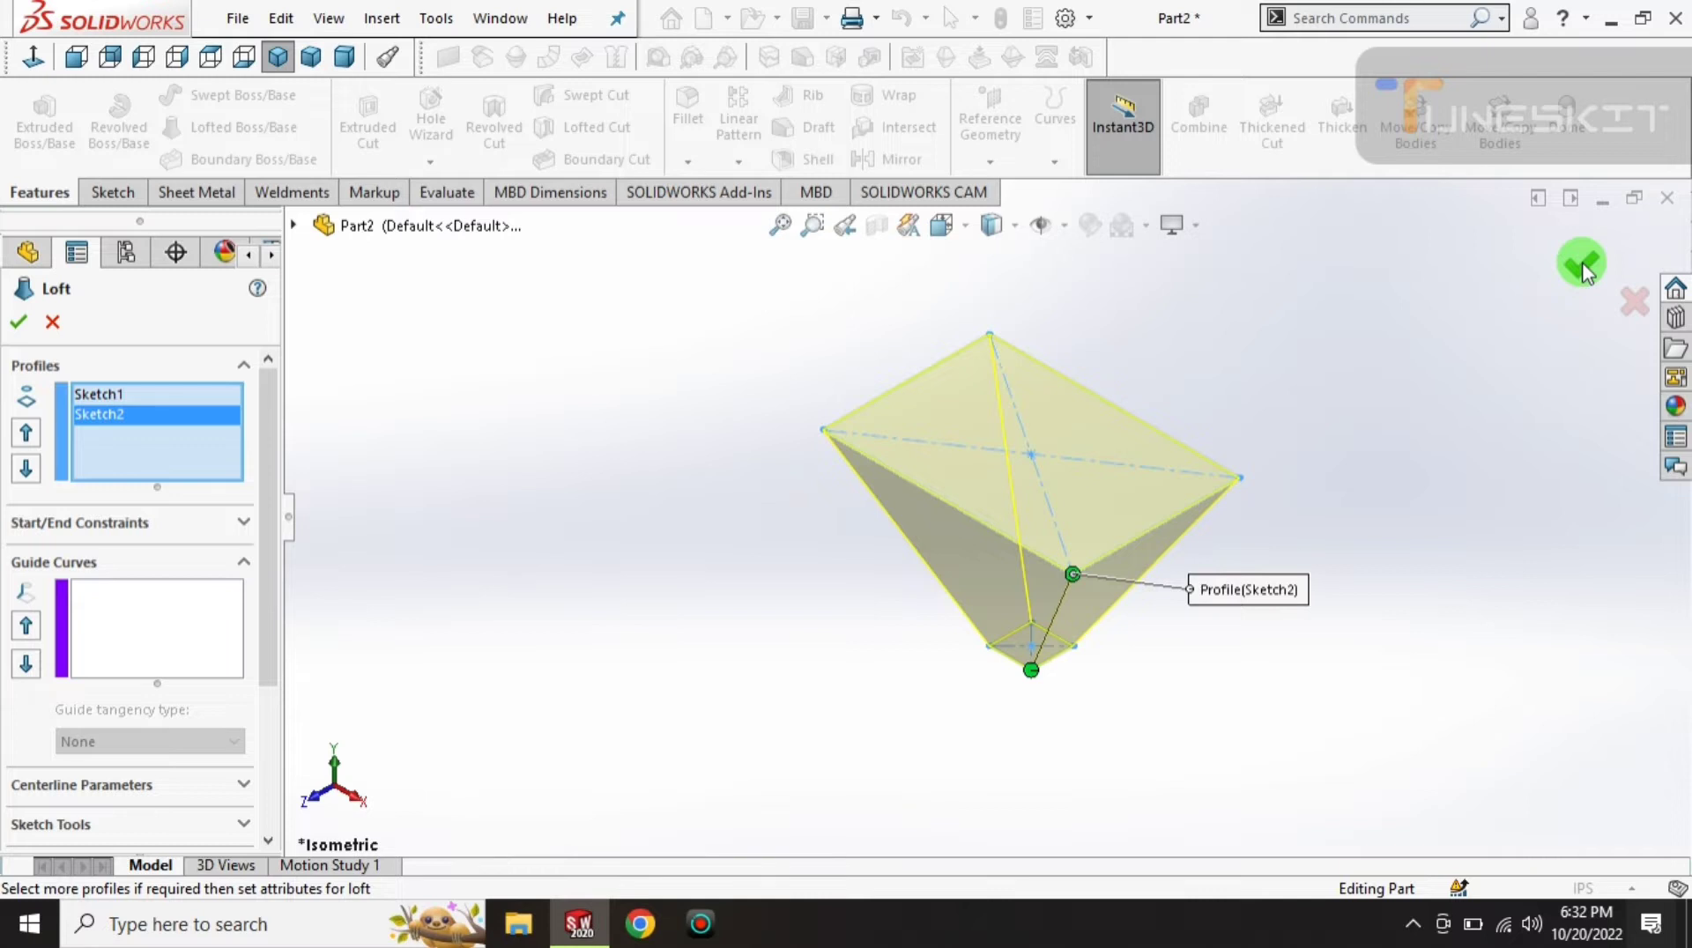
right_click(1263, 593)
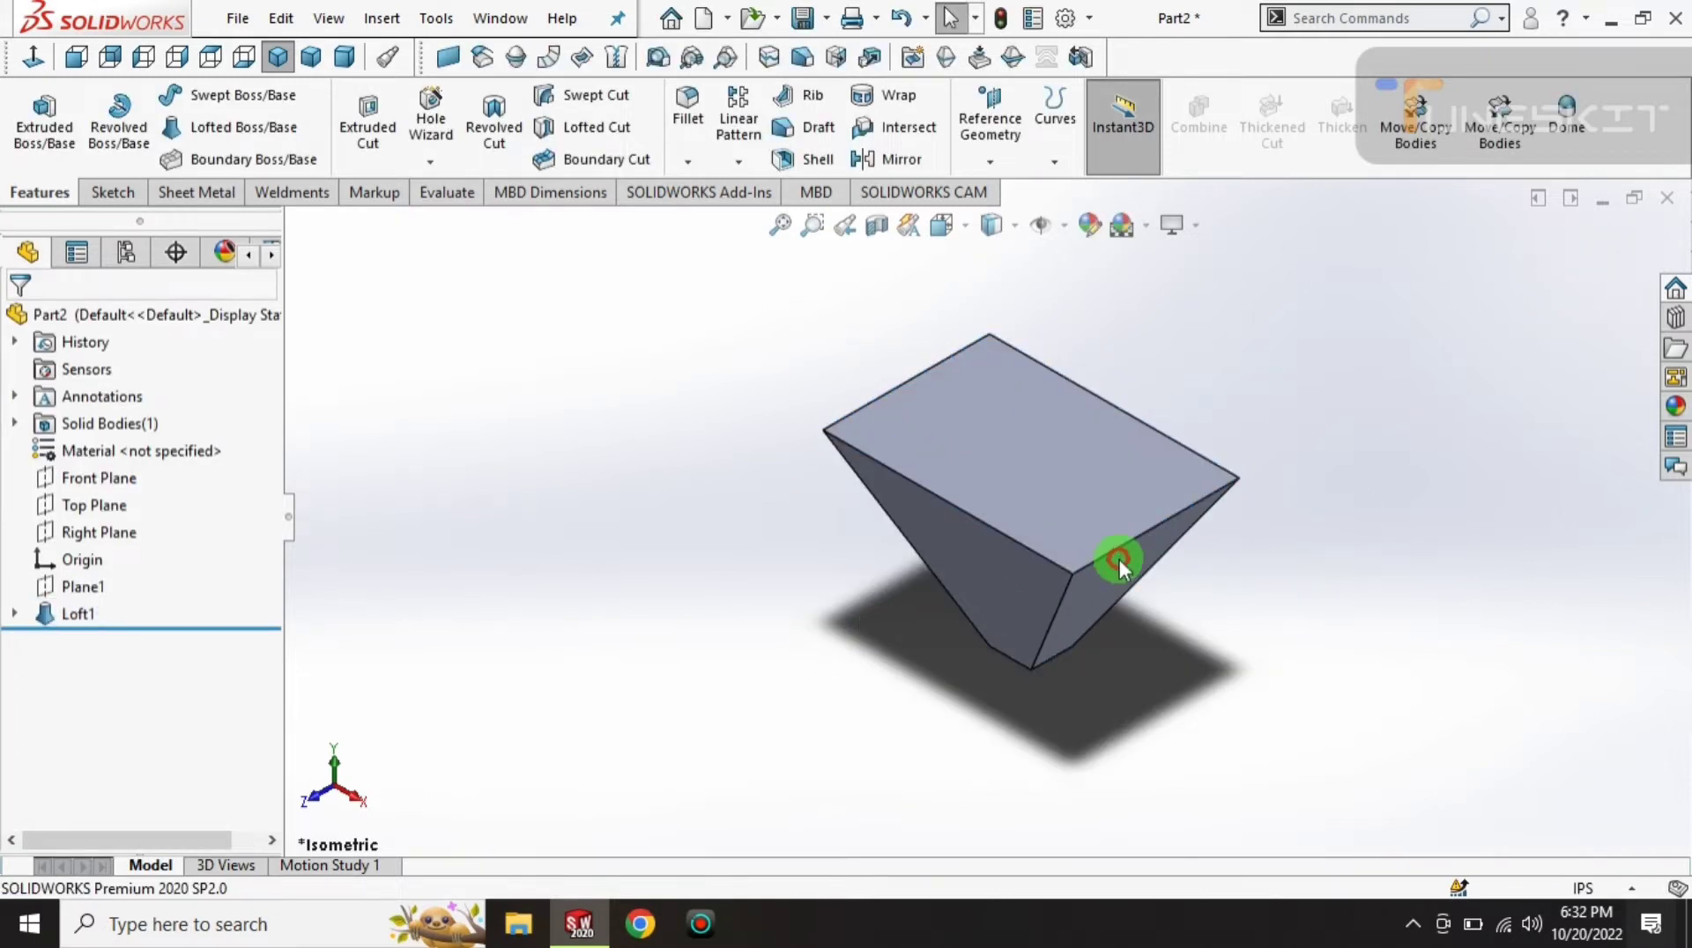
mouse_move(1119, 559)
middle_down()
mouse_move(1160, 381)
mouse_move(1114, 397)
mouse_move(959, 575)
middle_up()
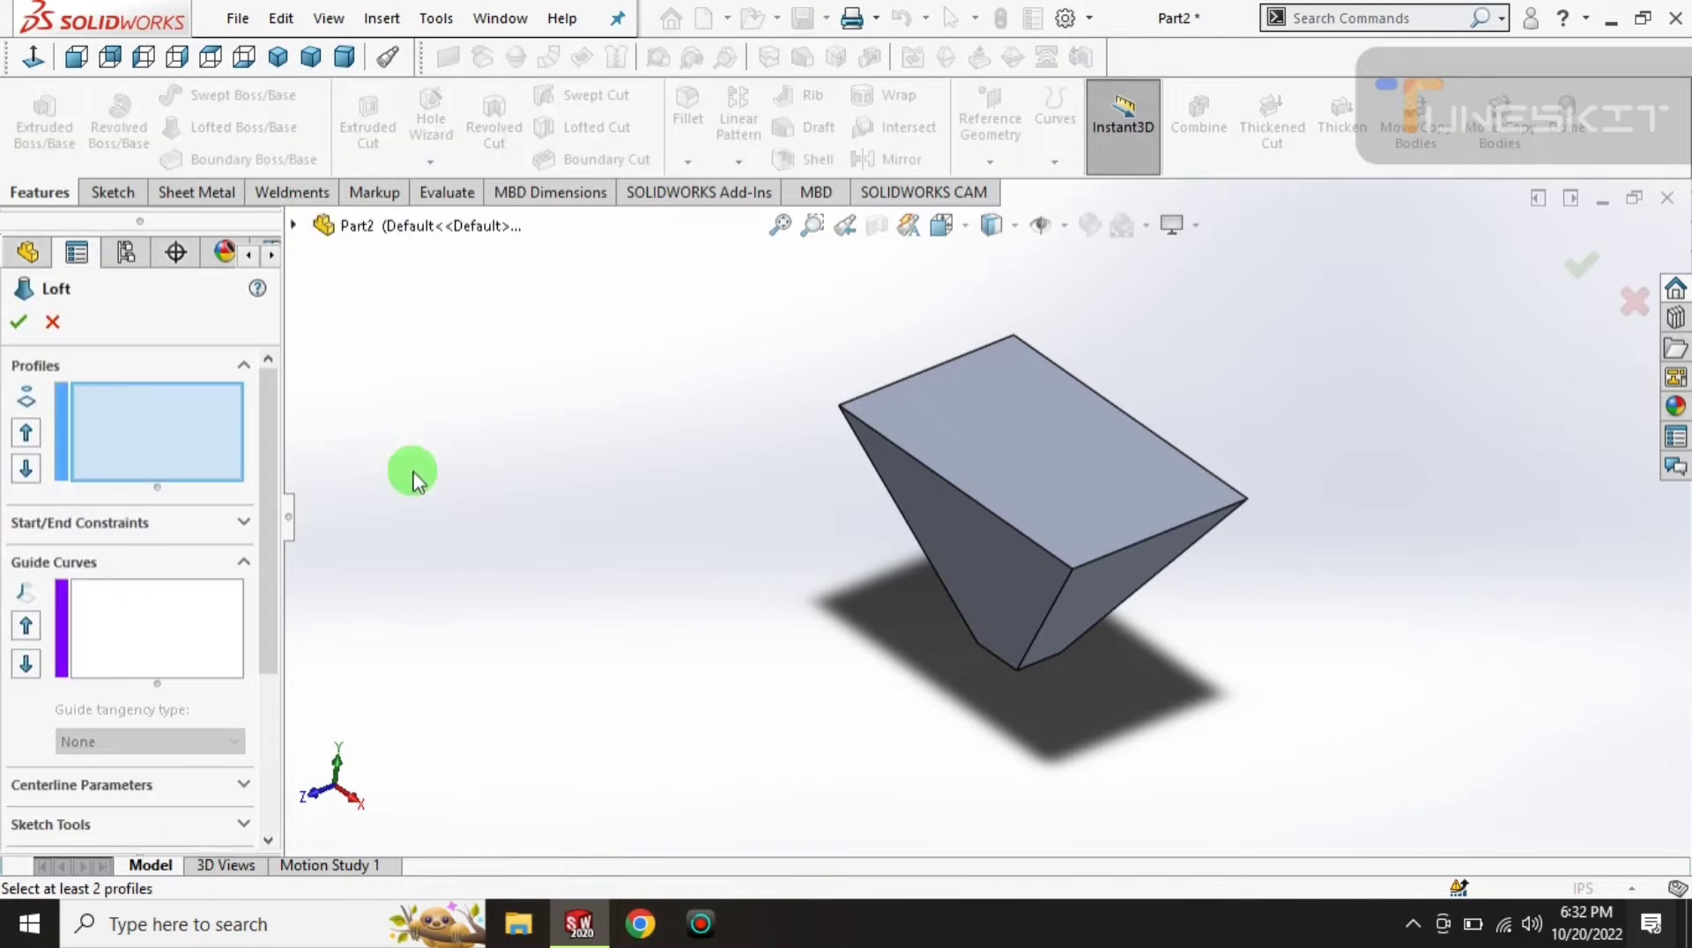
- Reopen Loft1 with Edit Feature and confirm it
click(51, 319)
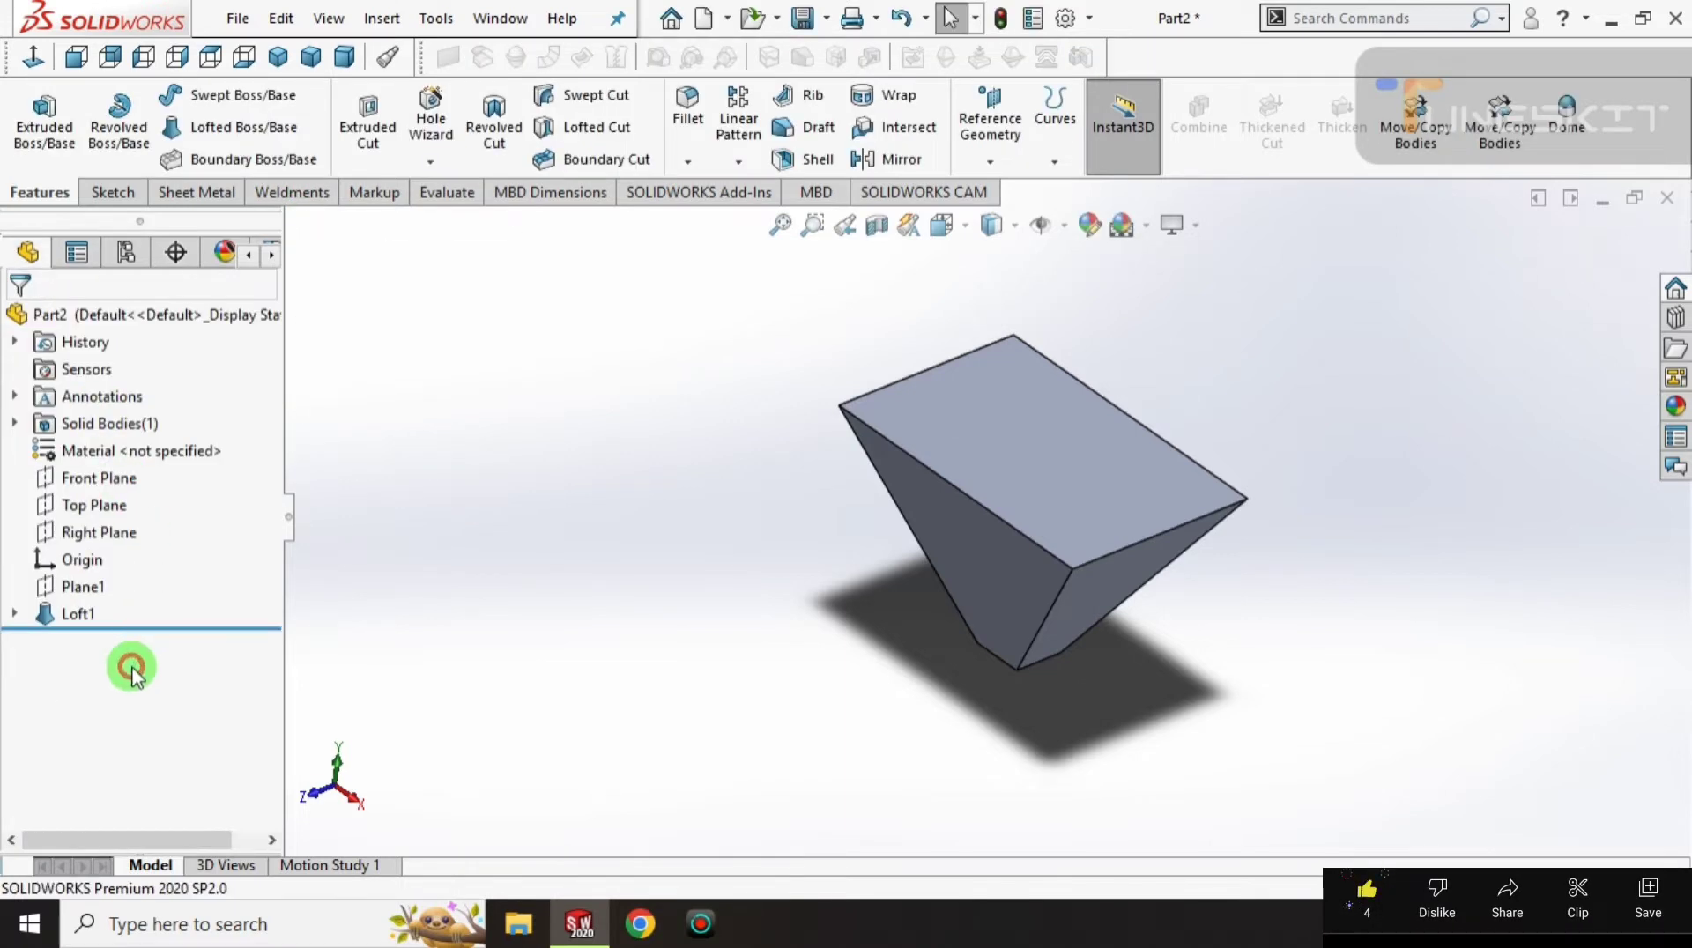
click(73, 608)
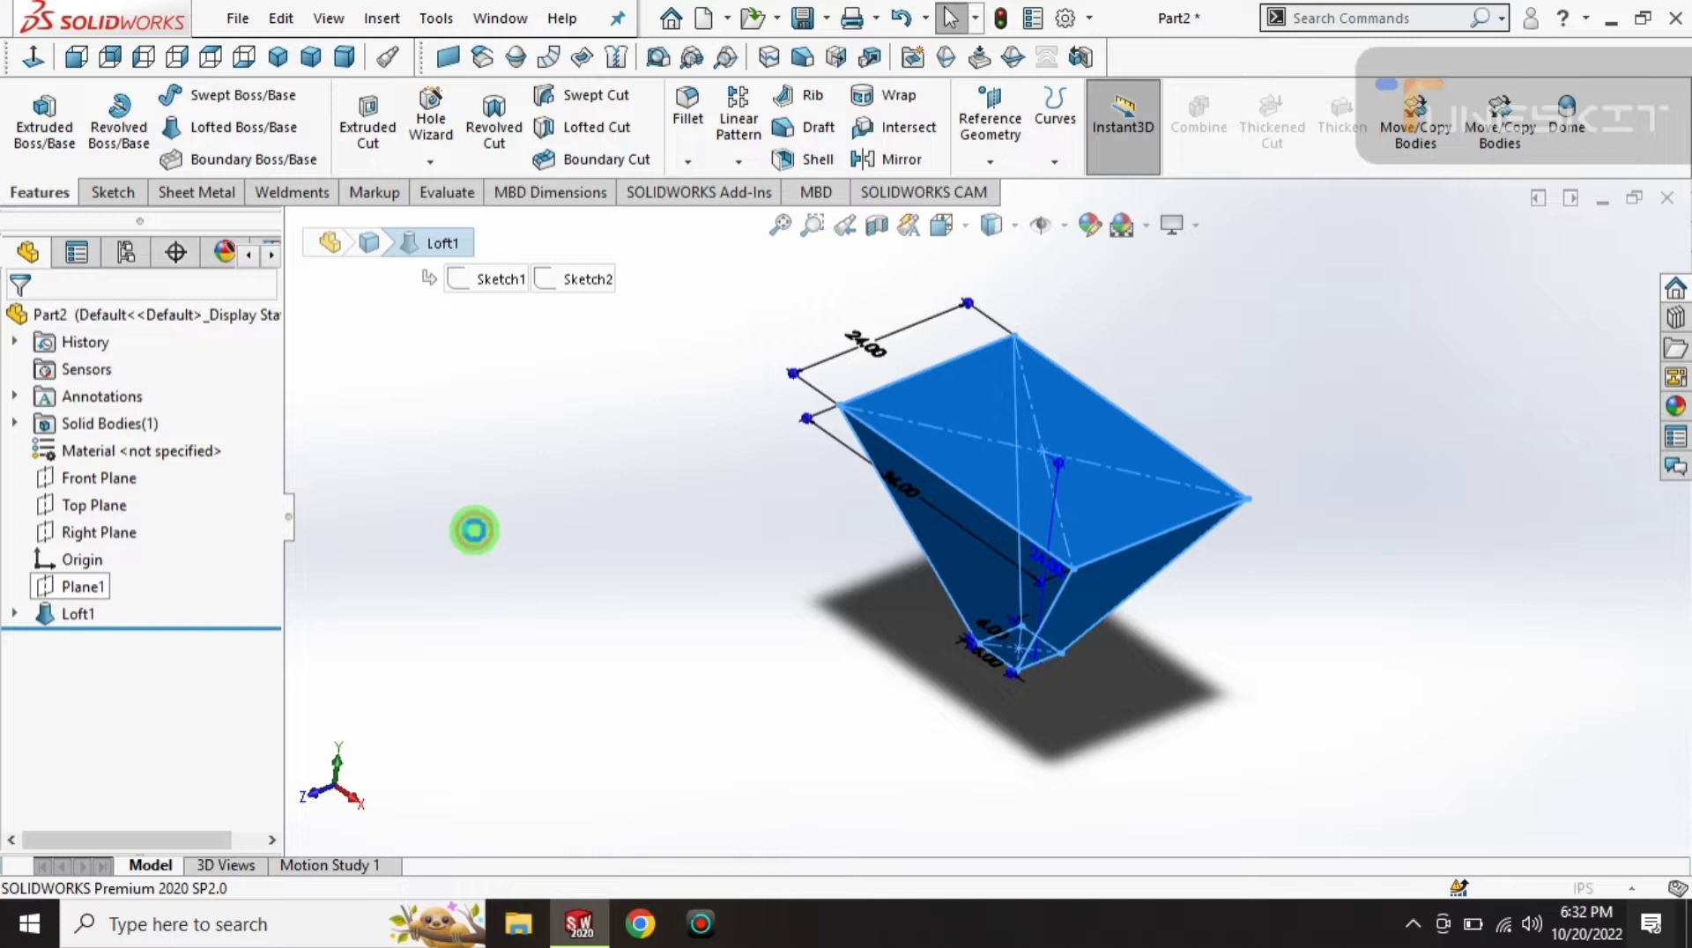
click(185, 630)
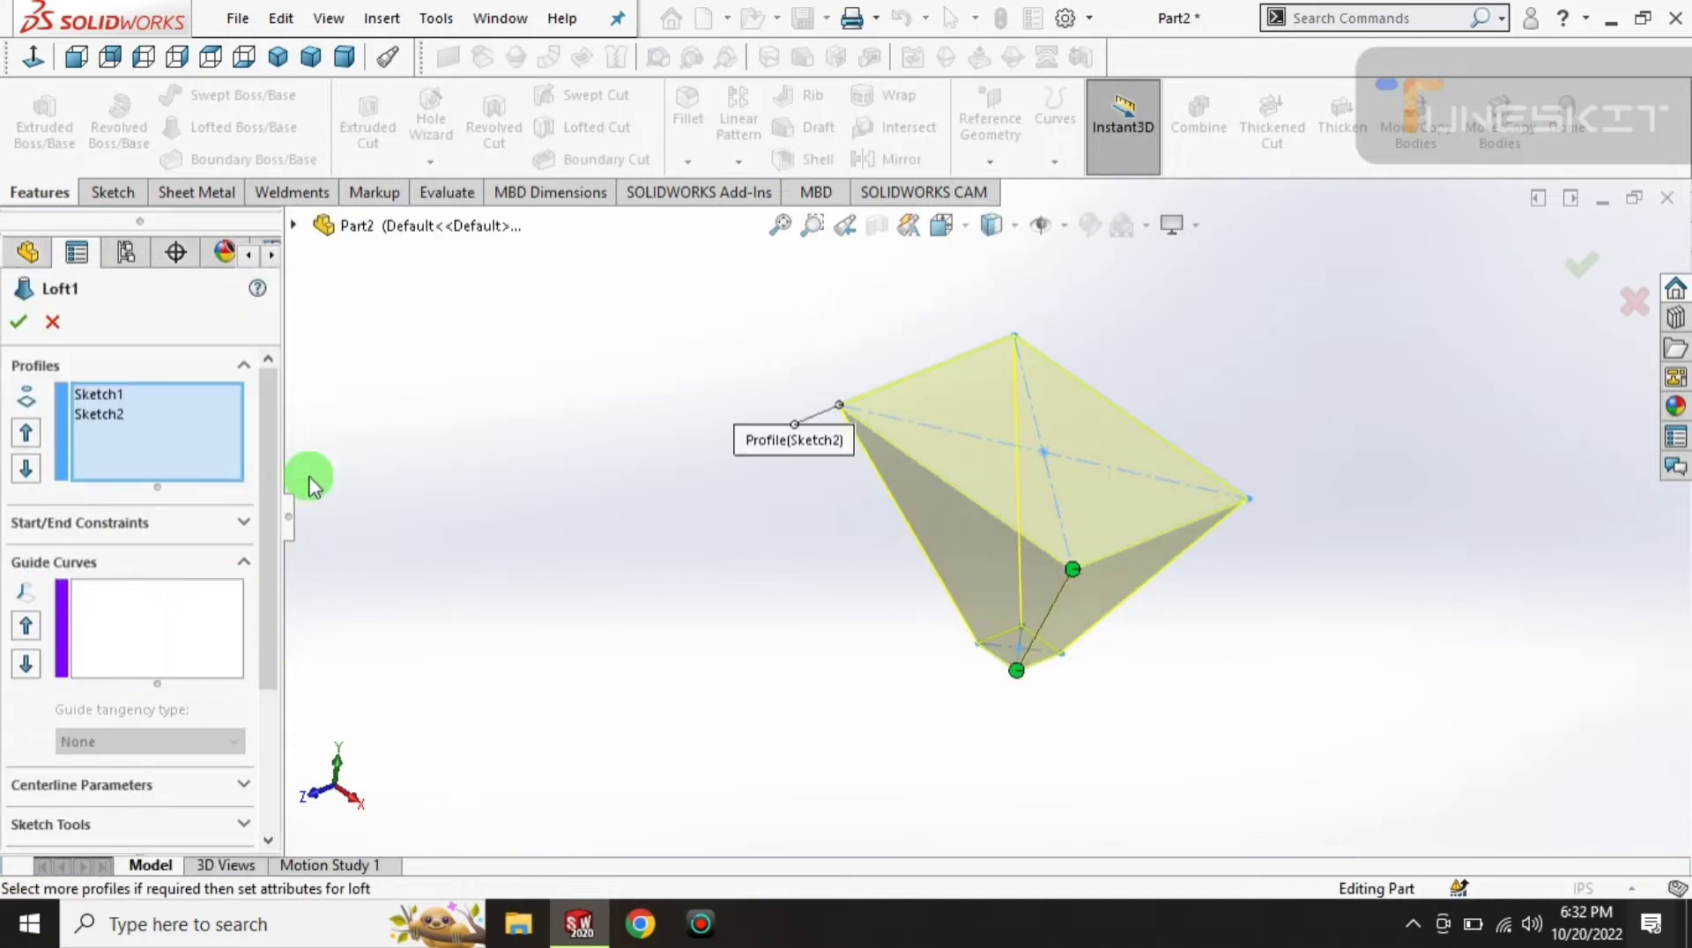
mouse_move(266, 445)
mouse_down()
mouse_move(256, 611)
mouse_move(252, 411)
mouse_up()
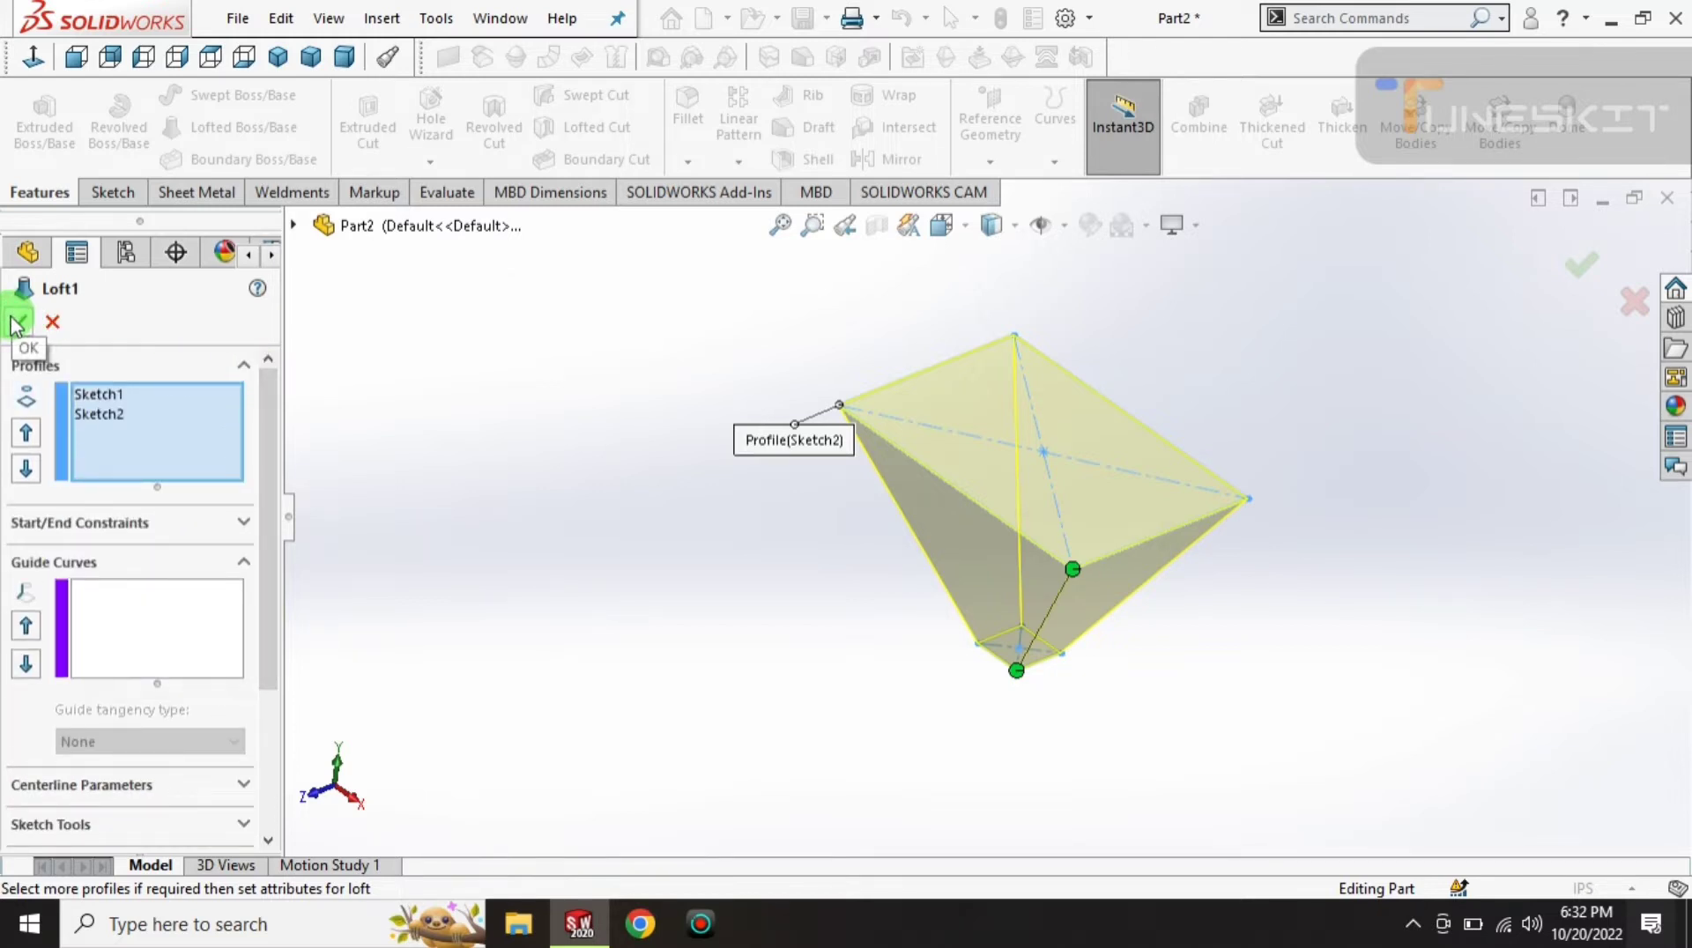
click(18, 323)
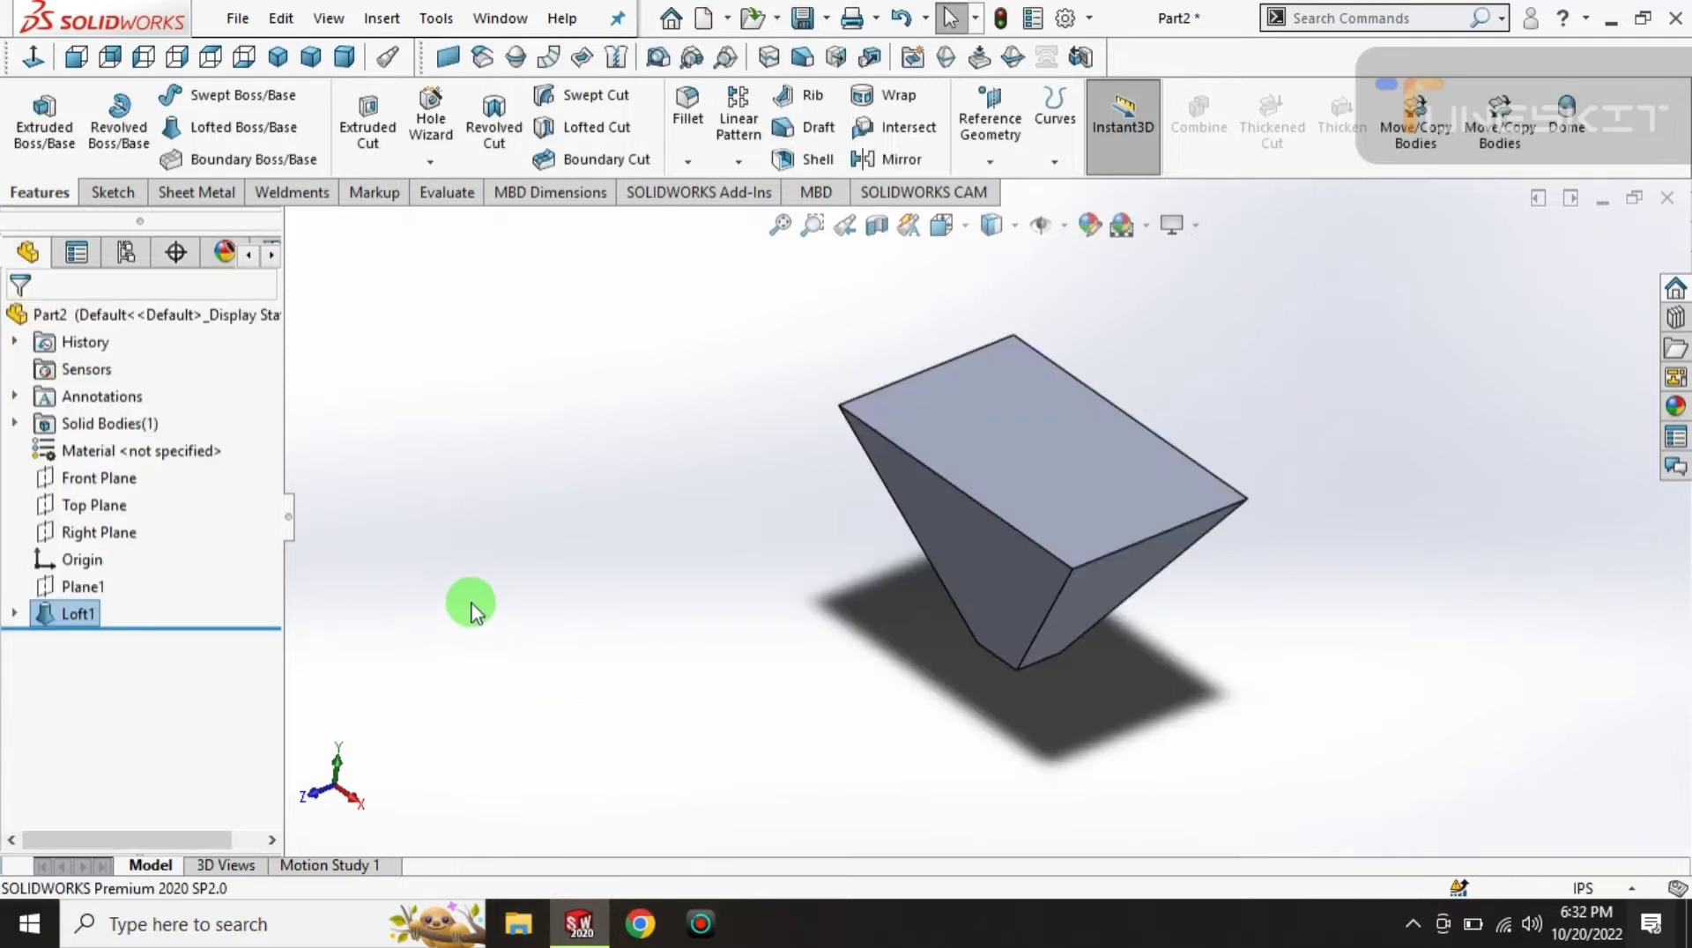
- Shell the loft outward at 0.06 in, removing the top and bottom faces
click(278, 56)
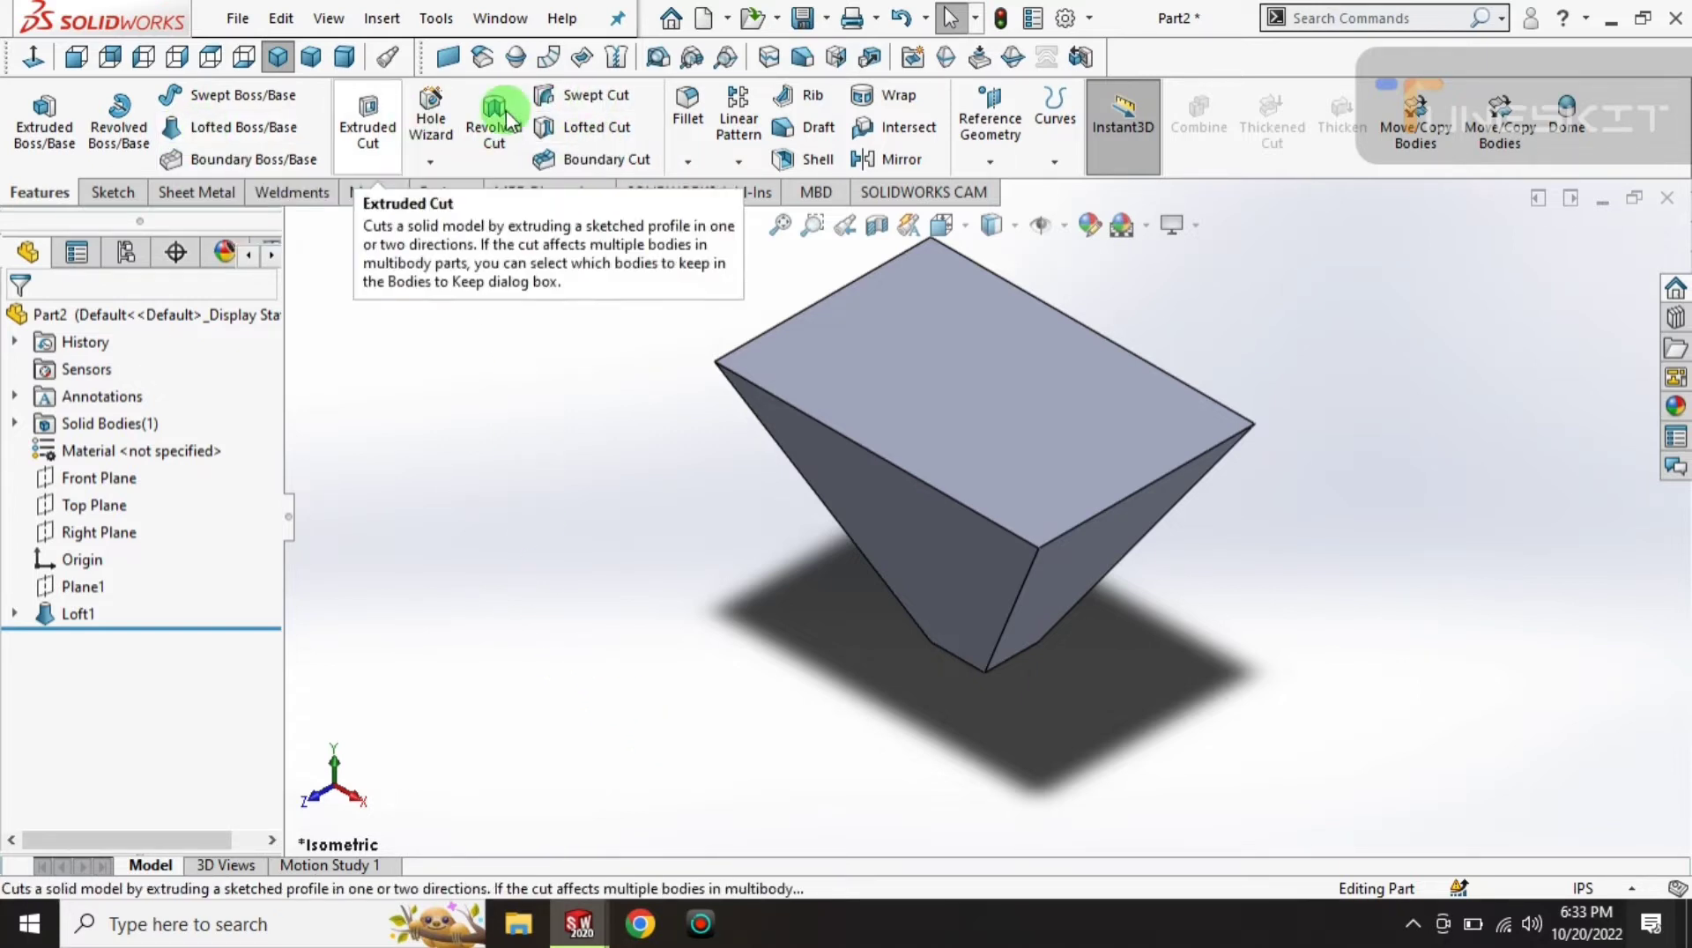
click(827, 159)
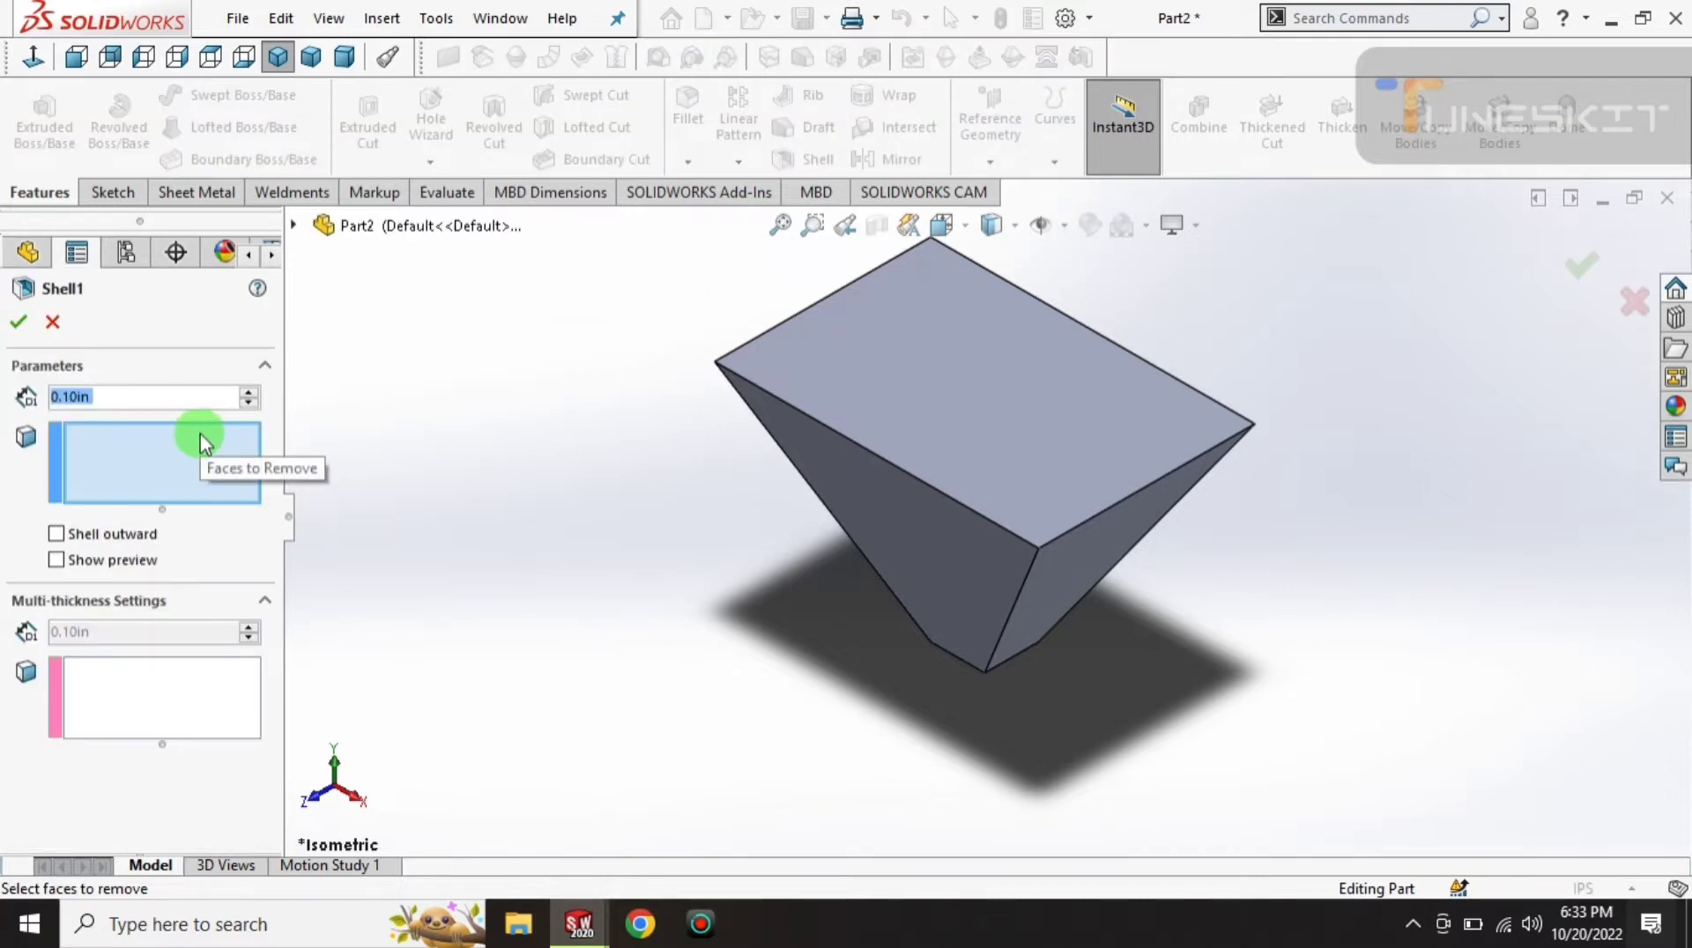
text(06)
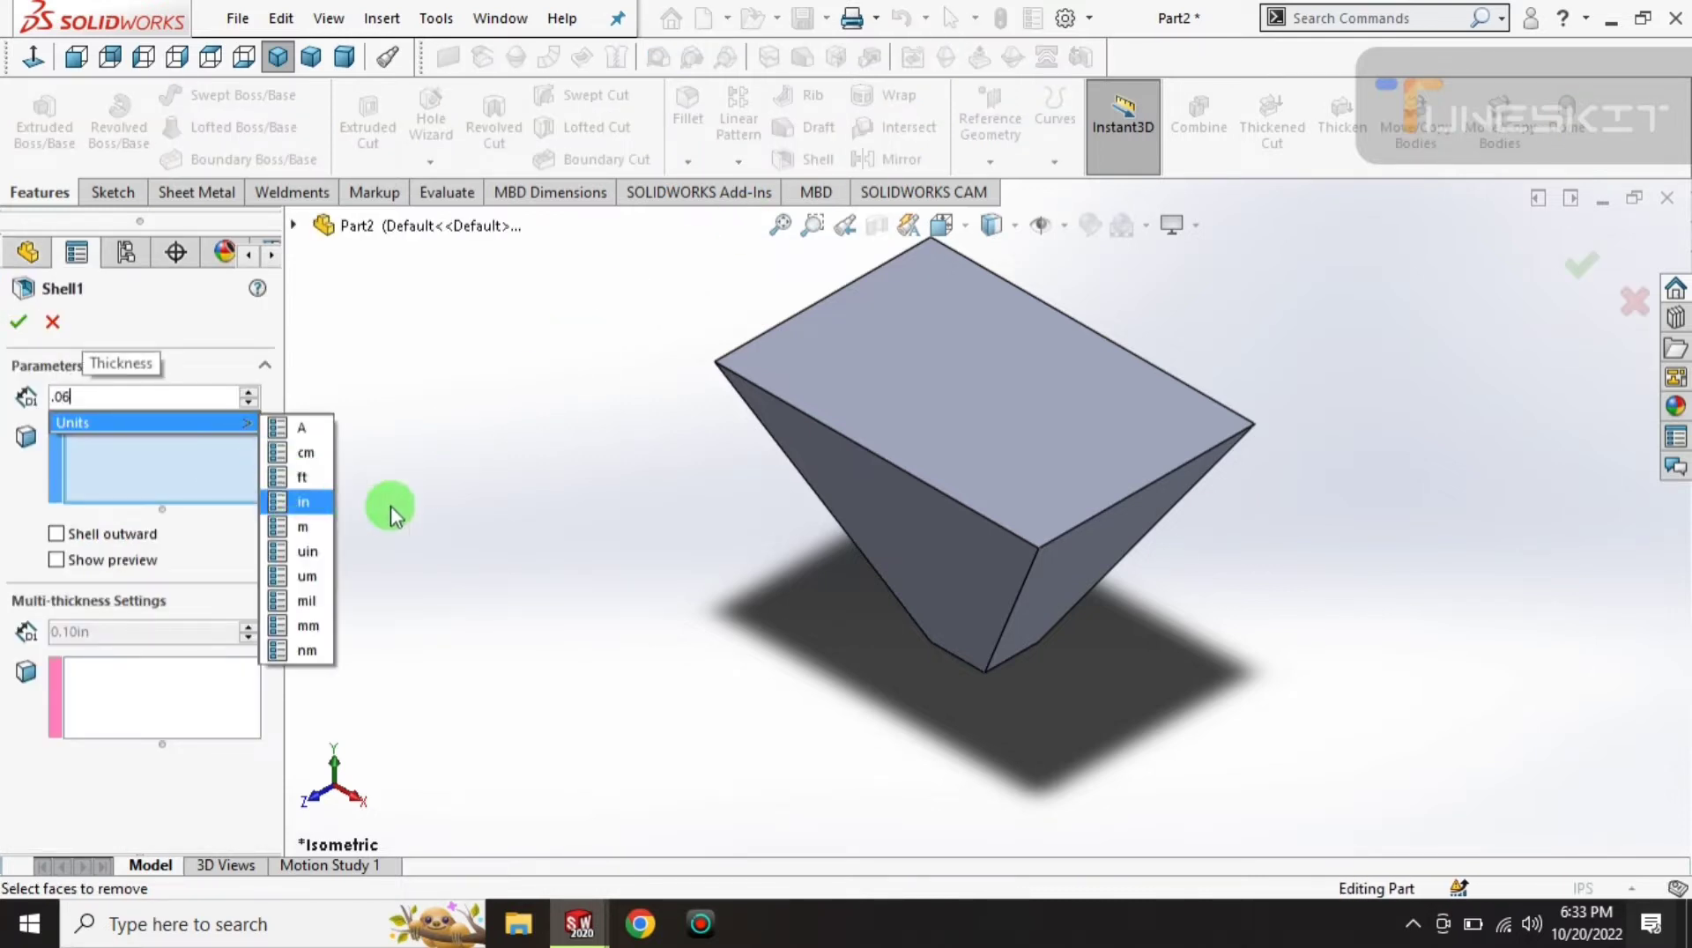
click(977, 381)
middle_drag(831, 510, 940, 272)
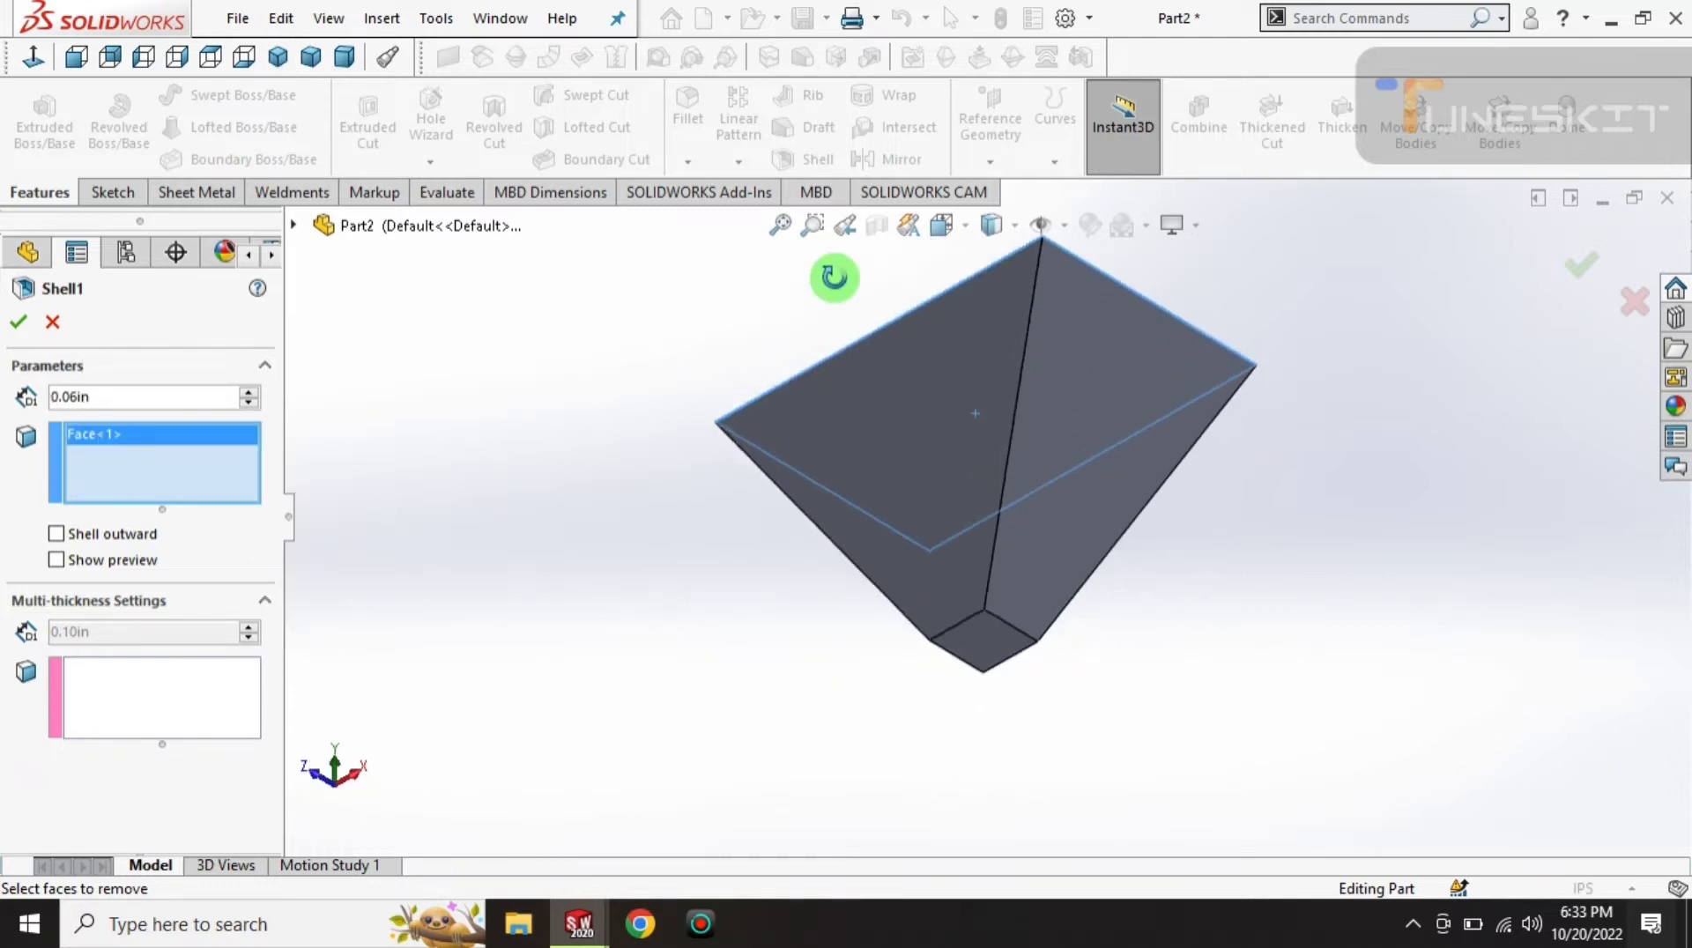
click(977, 647)
mouse_move(907, 408)
middle_down()
mouse_move(907, 706)
mouse_move(1042, 620)
mouse_move(903, 546)
mouse_move(908, 600)
middle_up()
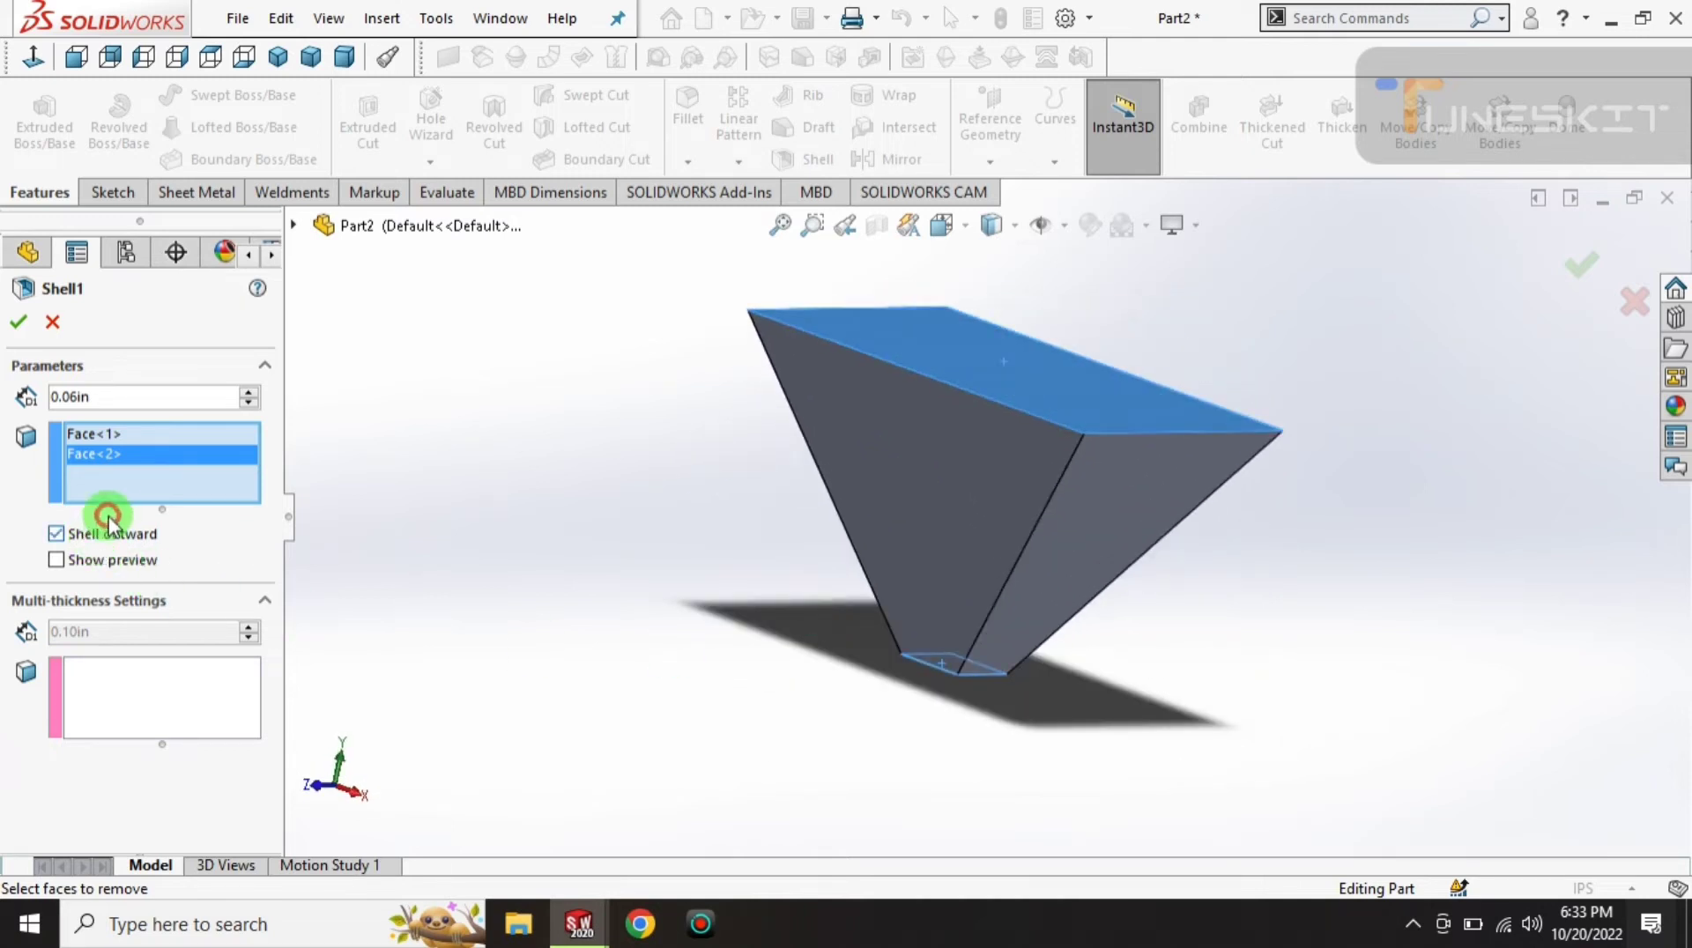
middle_drag(954, 411, 800, 489)
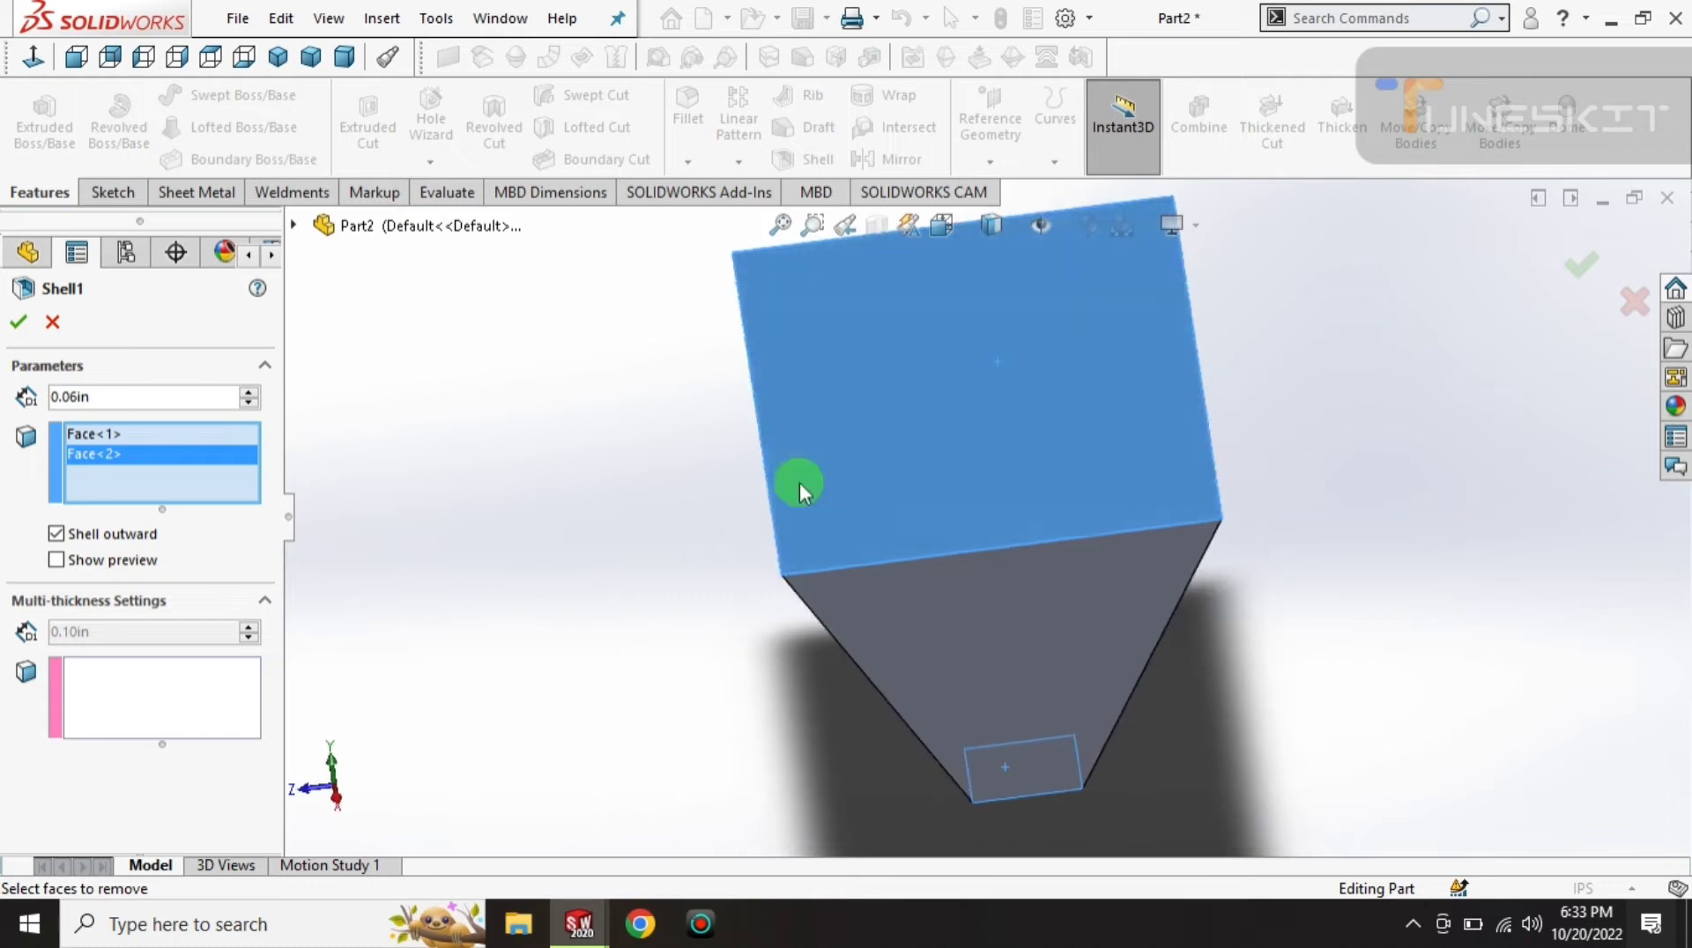
click(18, 322)
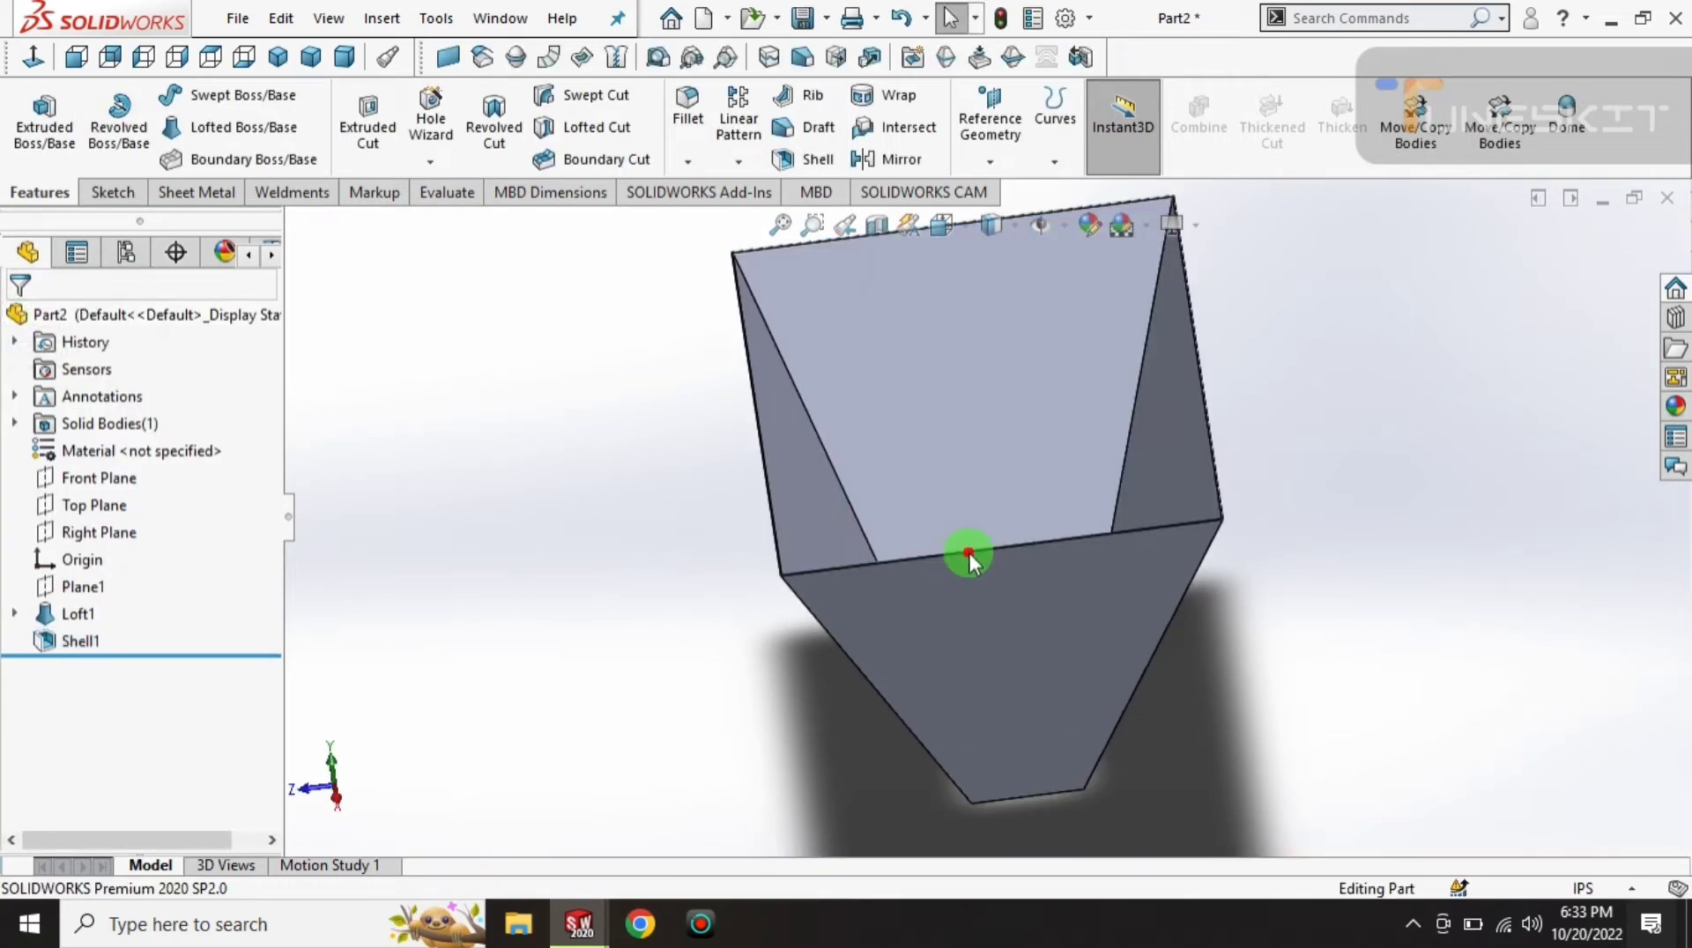
- Orbit the hollow hopper to inspect it, then return to isometric view
mouse_move(974, 561)
middle_down()
mouse_move(1069, 340)
mouse_move(1107, 449)
mouse_move(755, 699)
mouse_move(813, 571)
mouse_move(793, 484)
mouse_move(617, 308)
middle_up()
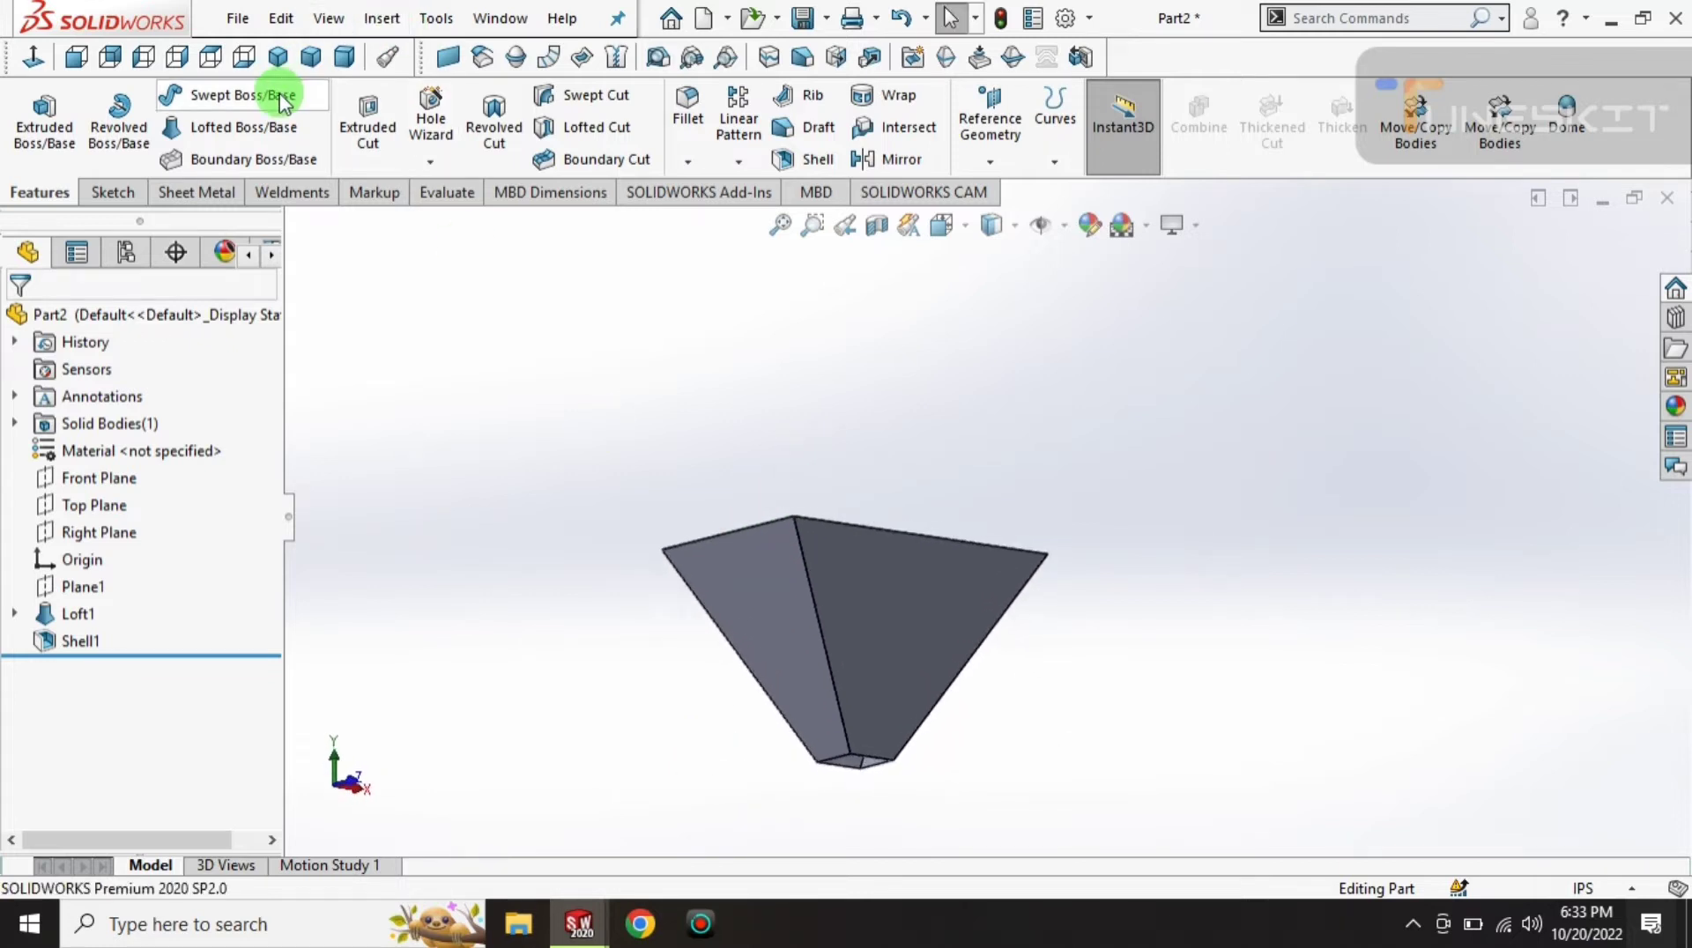
click(278, 57)
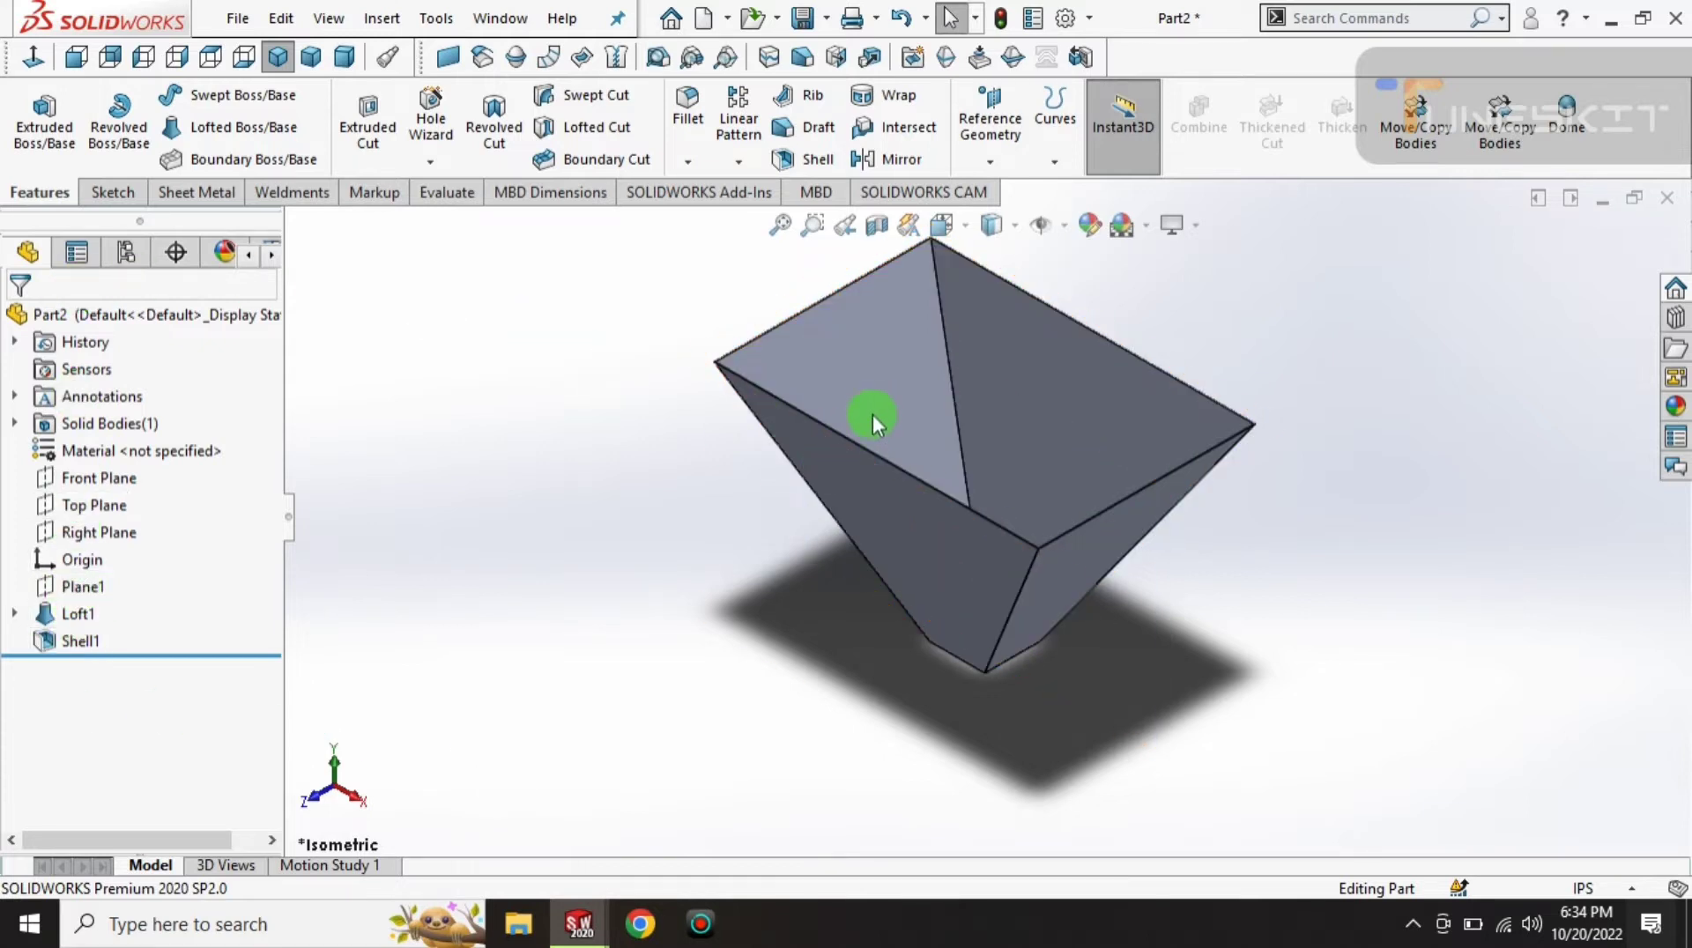
scroll(1112, 562, down, 5)
scroll(1047, 515, down, 3)
- Start a sketch on the hopper's top rim face with the Corner Rectangle tool
scroll(1047, 636, down, 2)
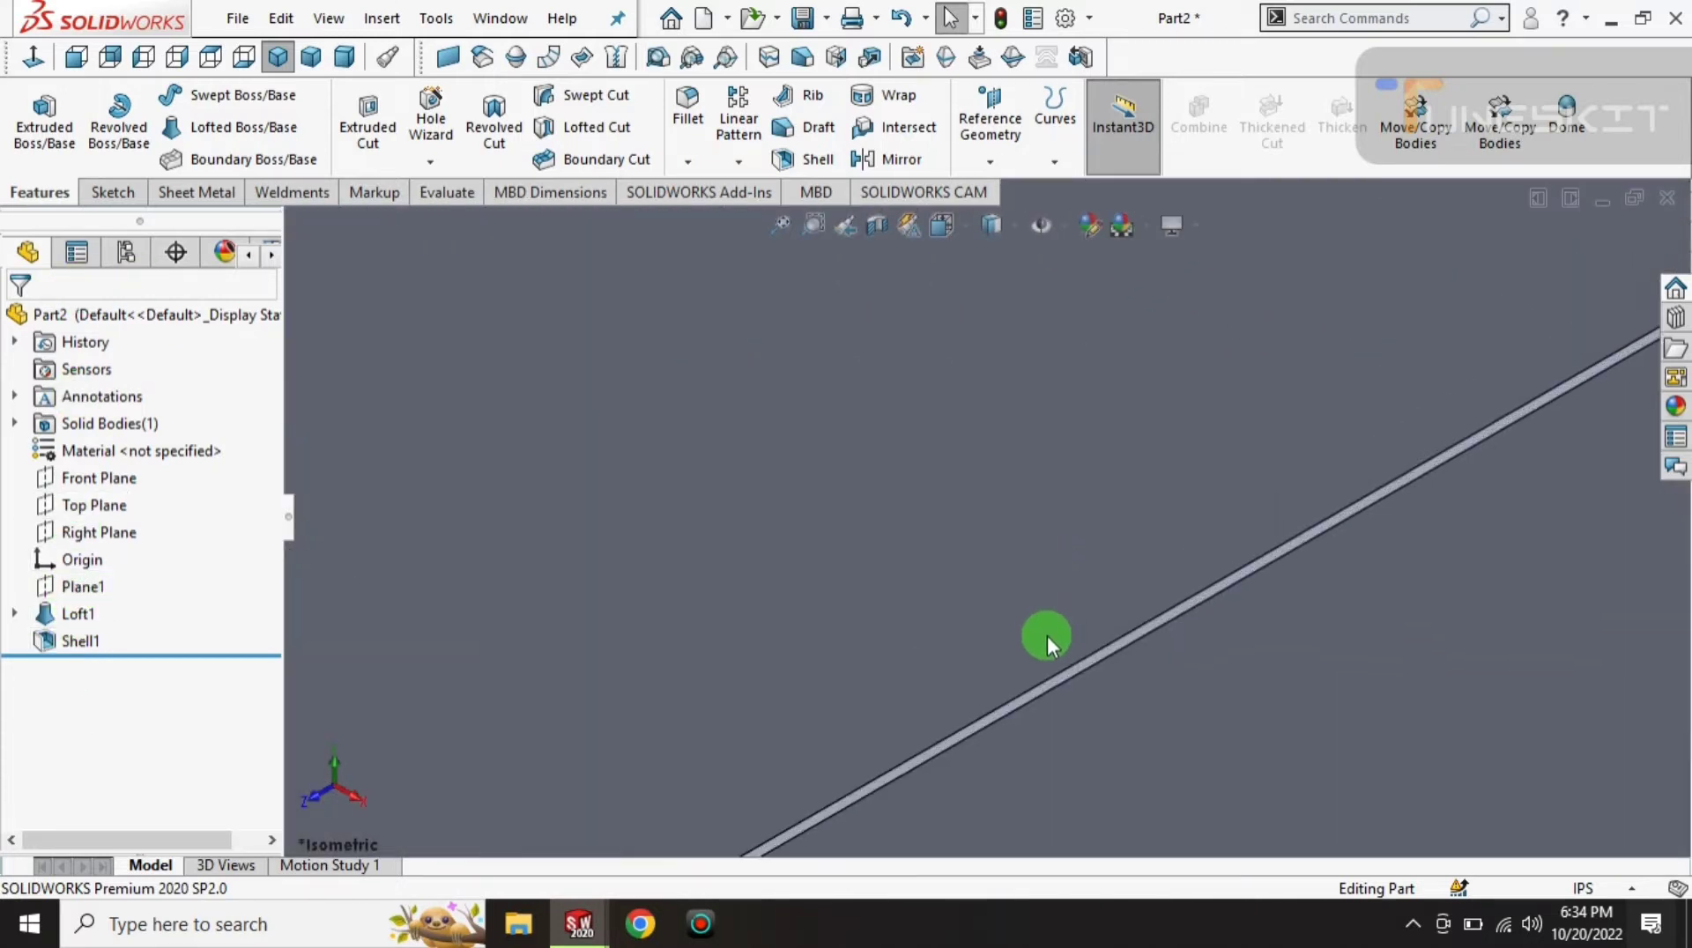
scroll(1067, 673, down, 2)
click(1067, 687)
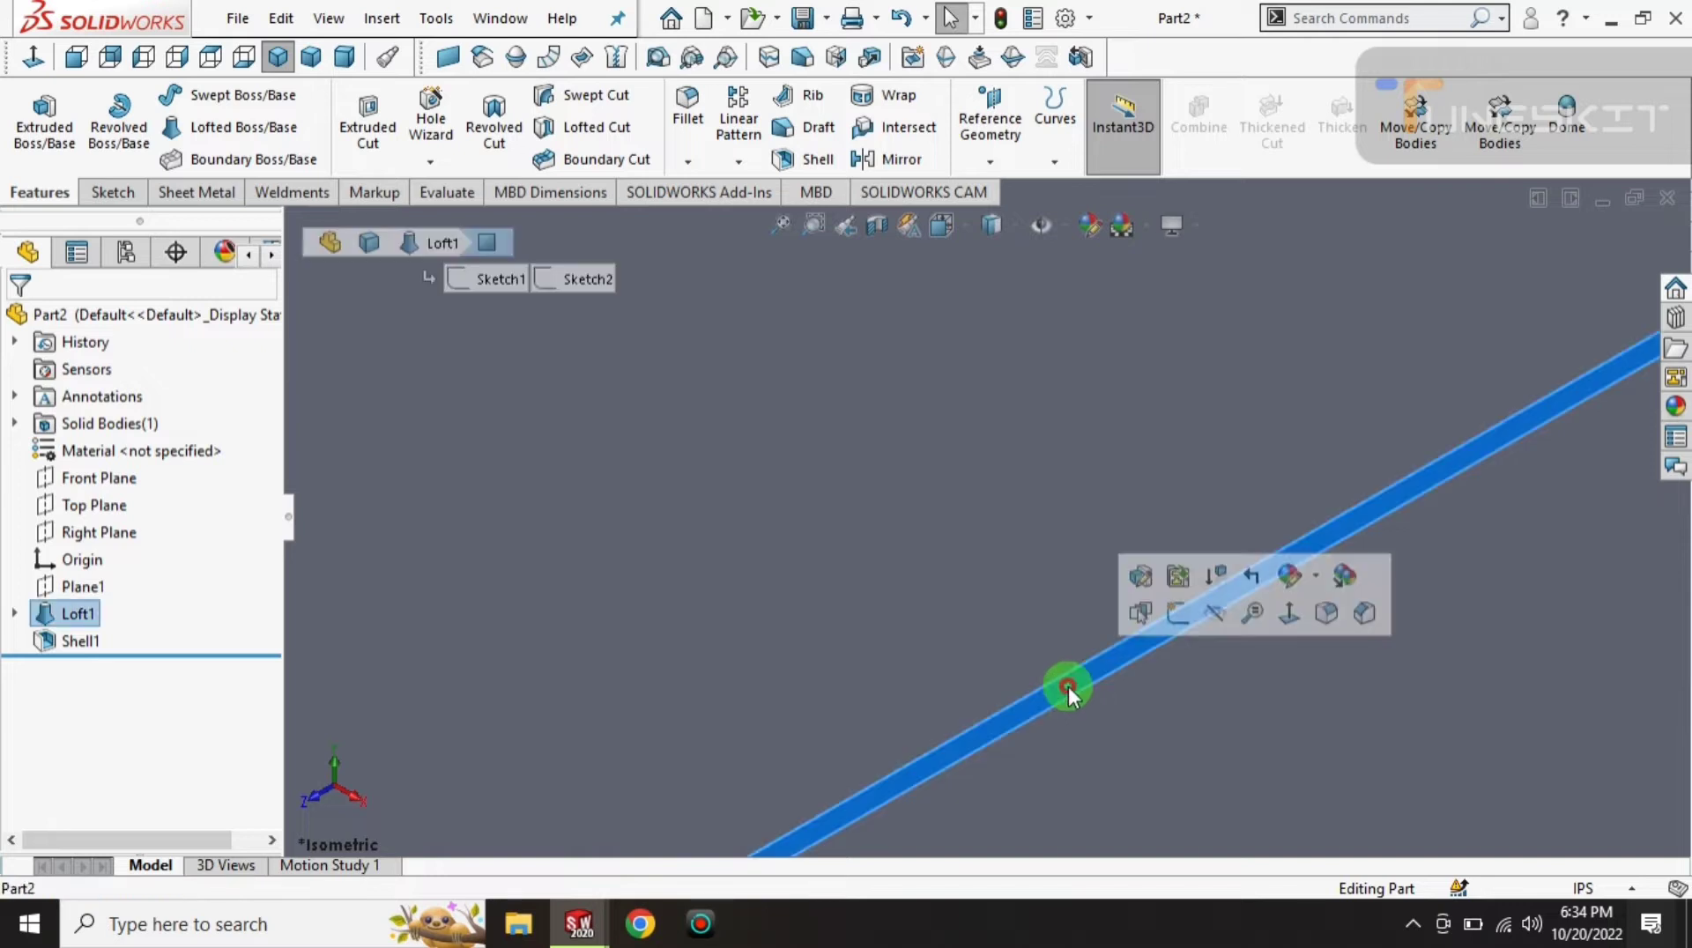
click(1177, 611)
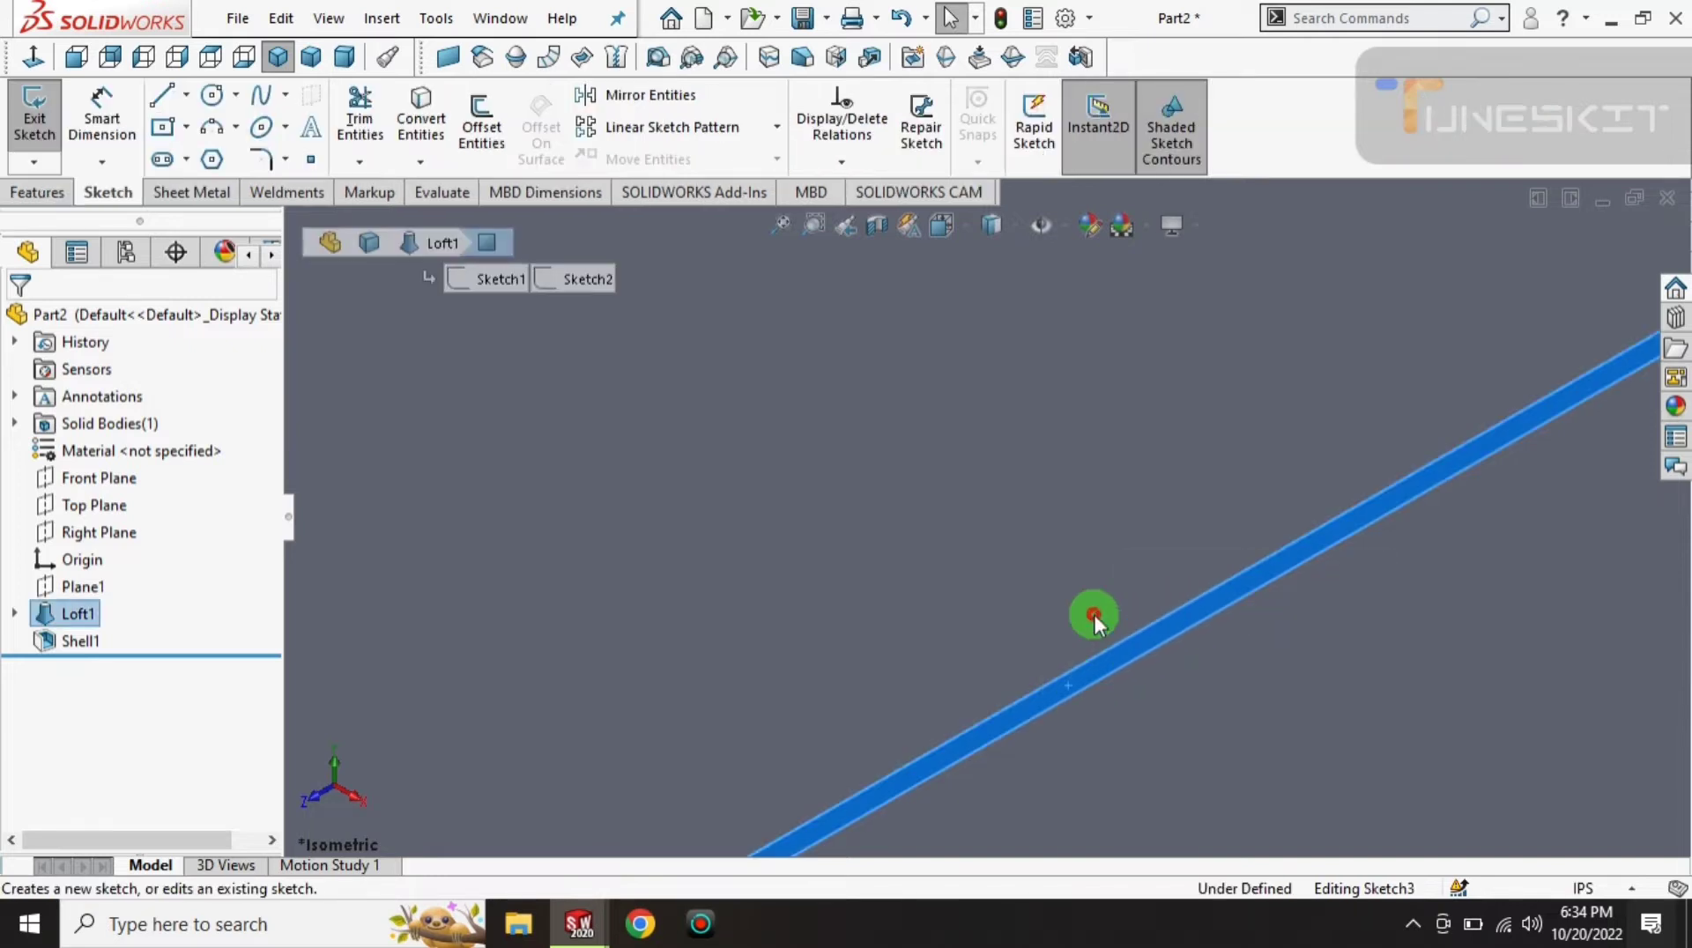
click(185, 129)
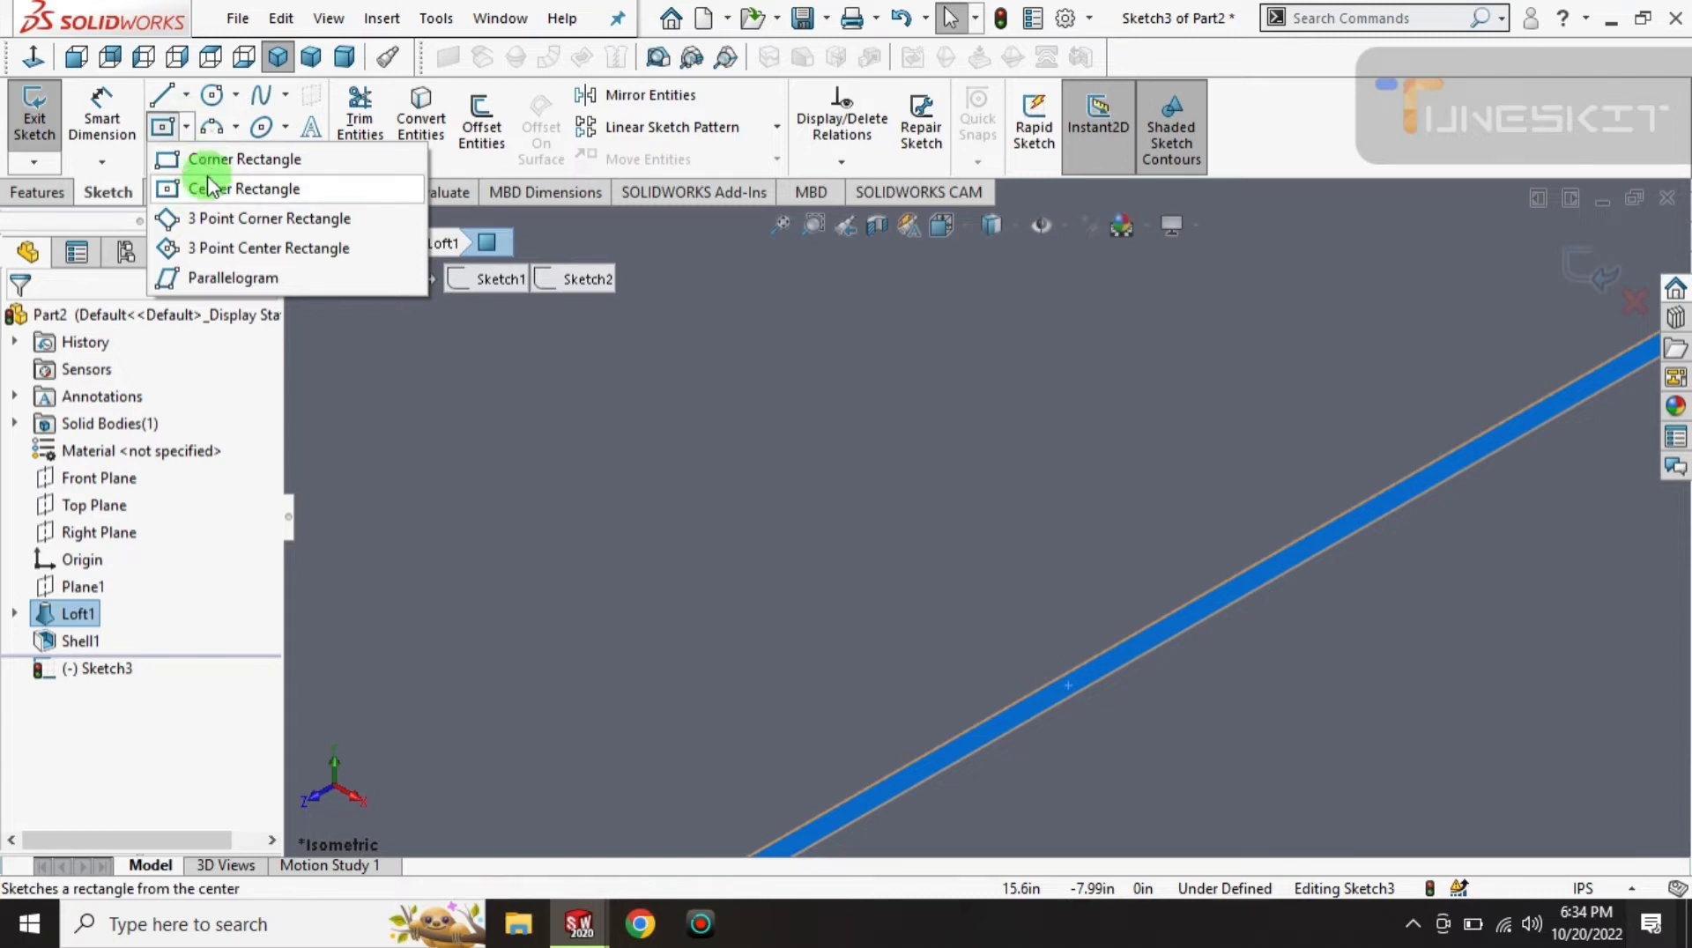
click(213, 159)
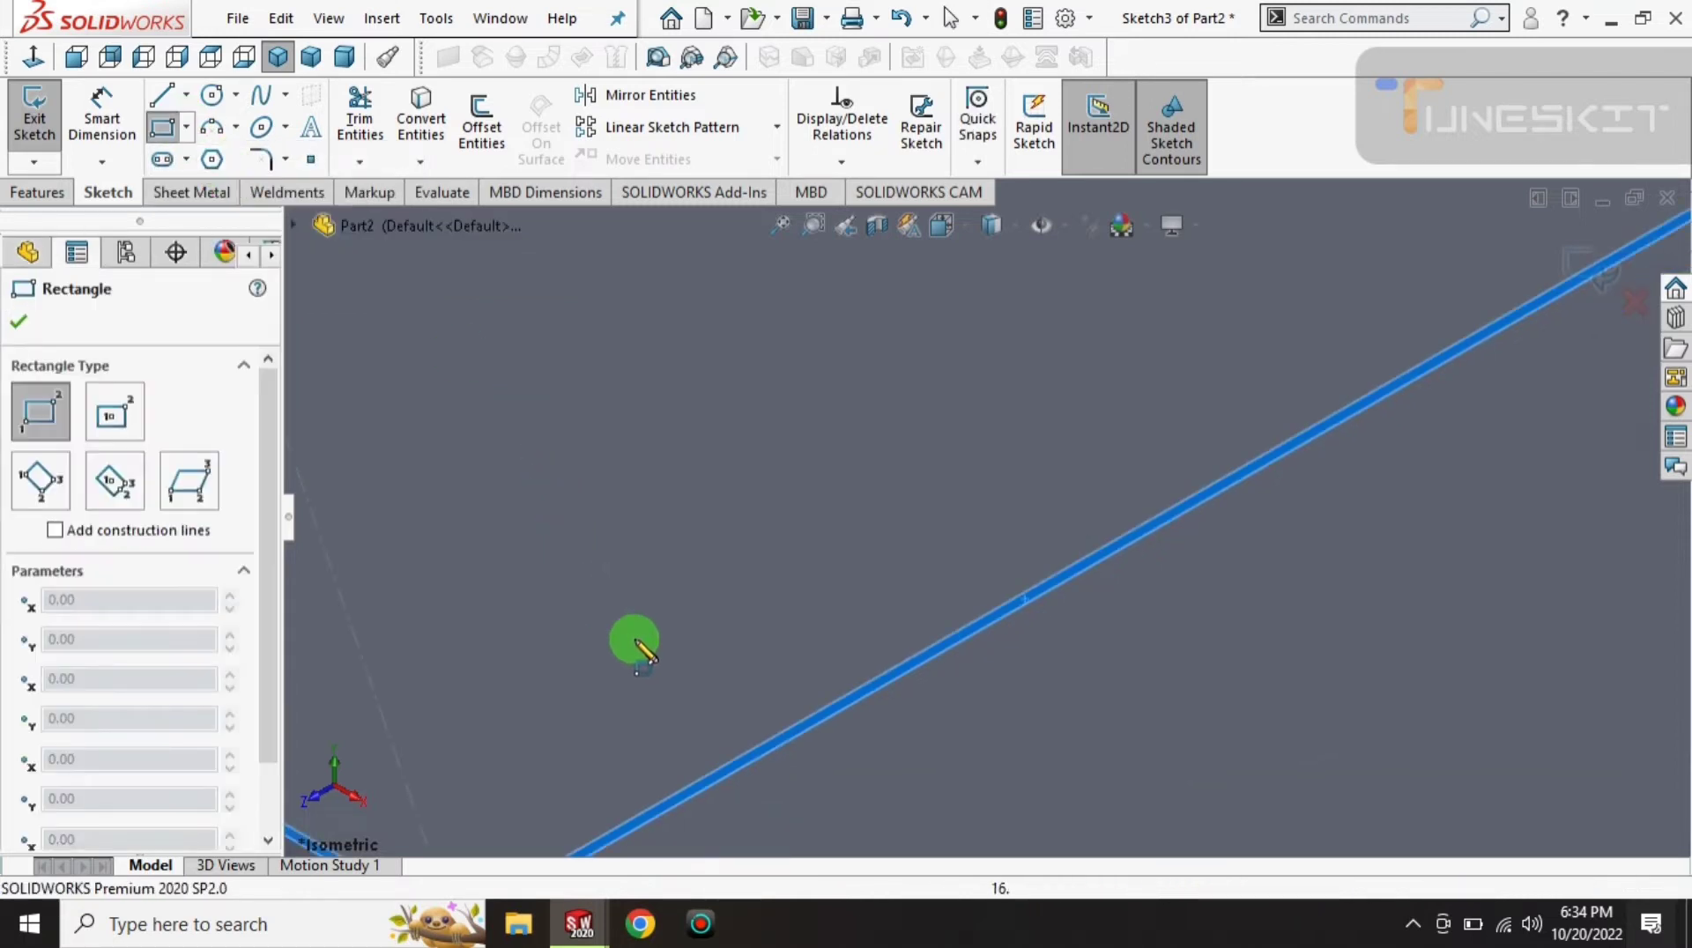
- Draw a rectangle between two opposite top rim corners and exit Sketch3
scroll(688, 723, up, 2)
scroll(673, 776, down, 2)
scroll(704, 740, down, 2)
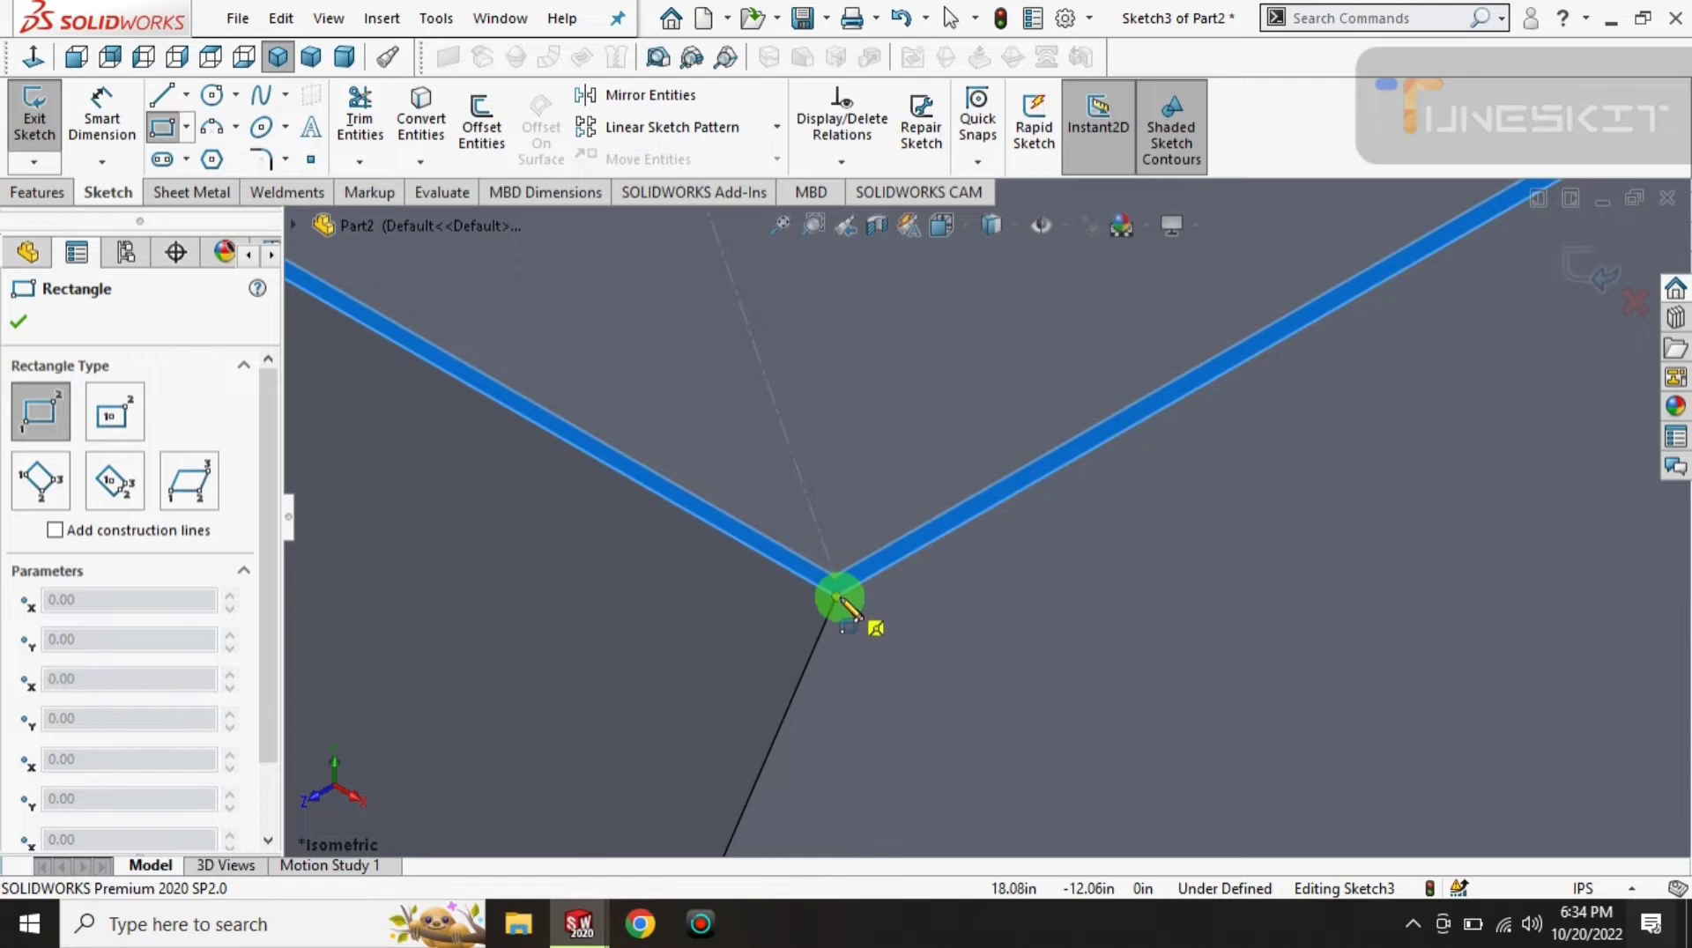
click(839, 599)
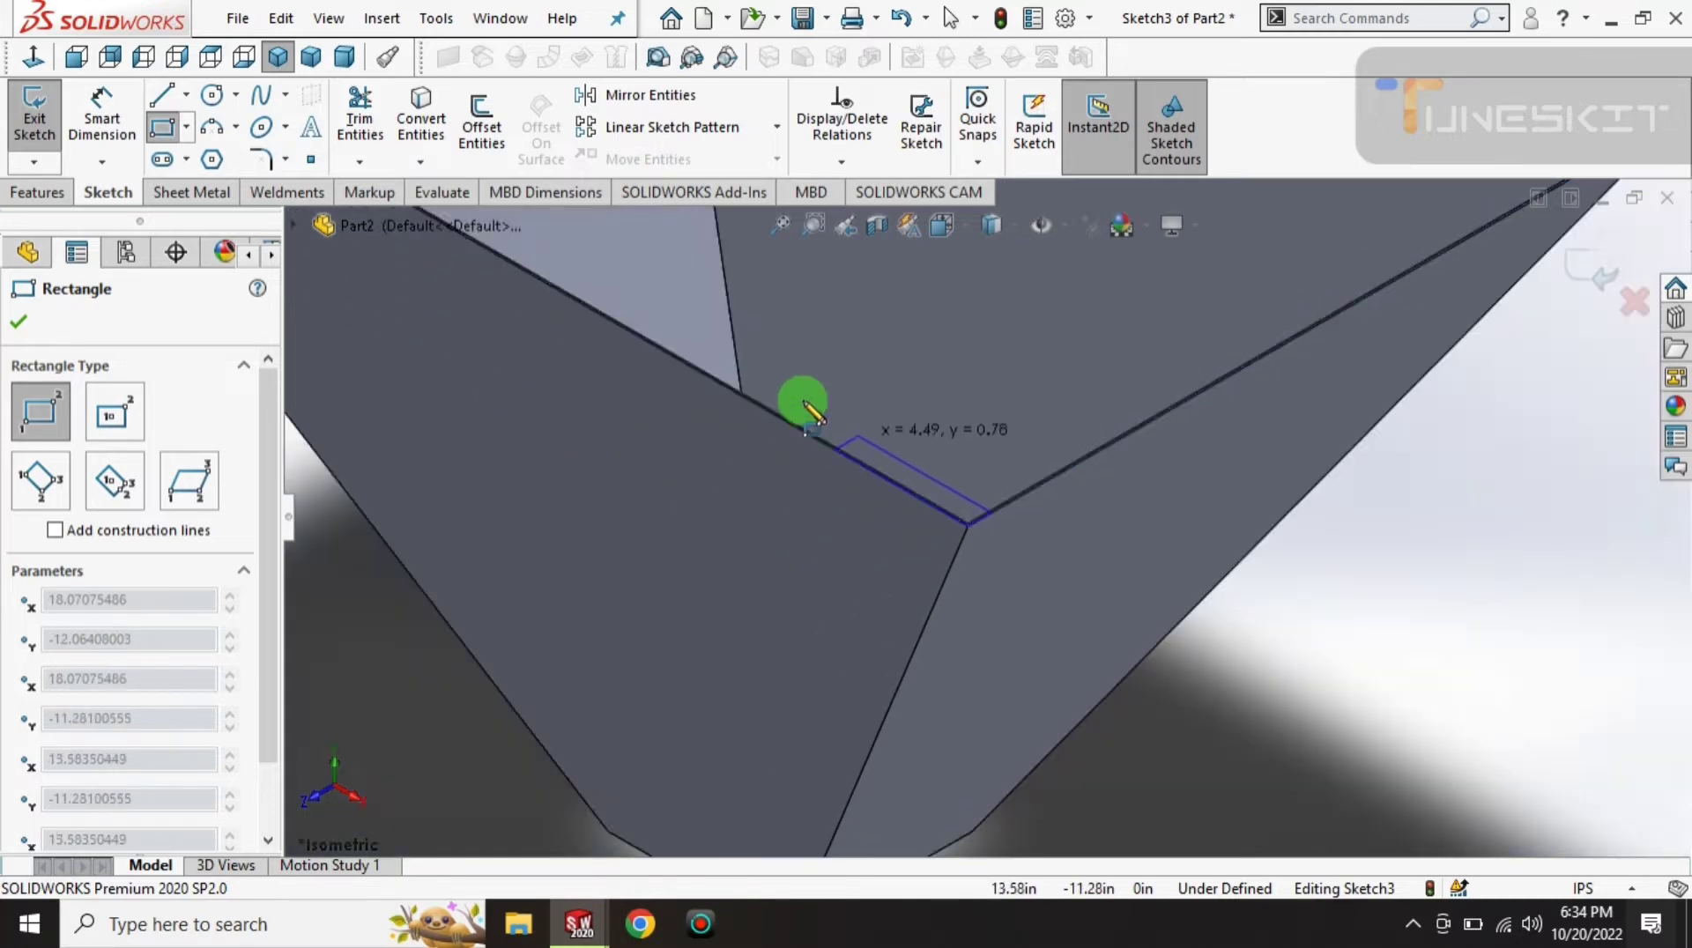
scroll(806, 409, up, 3)
scroll(850, 405, up, 2)
scroll(899, 332, down, 2)
scroll(906, 294, down, 2)
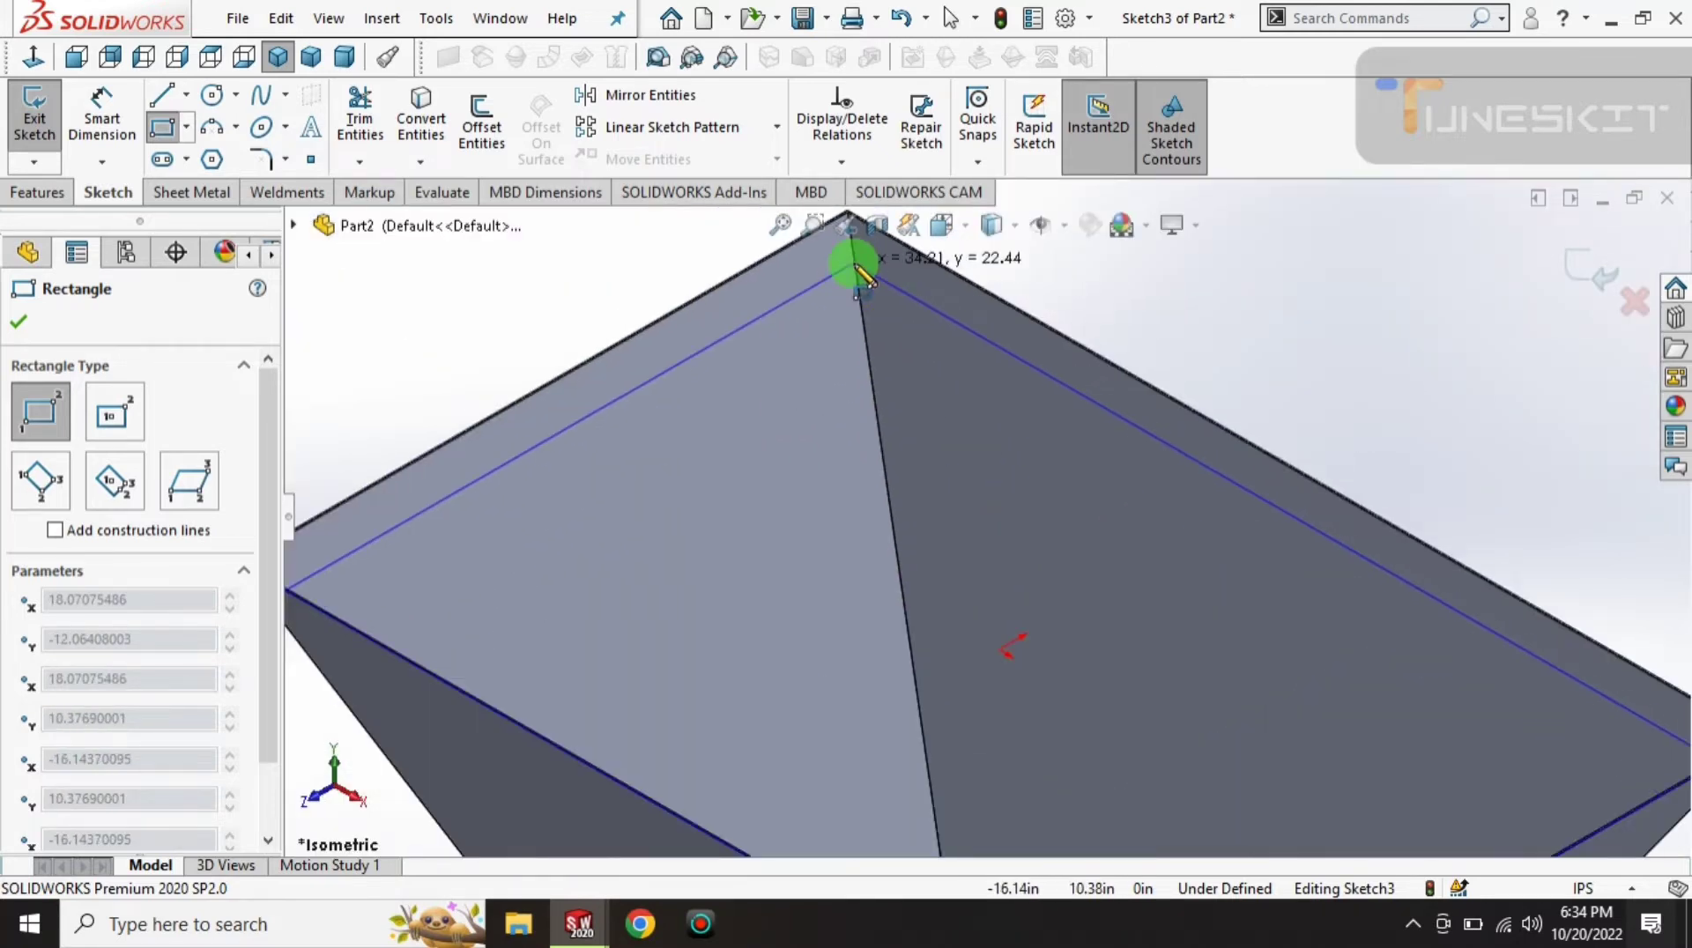
middle_drag(868, 303, 861, 442)
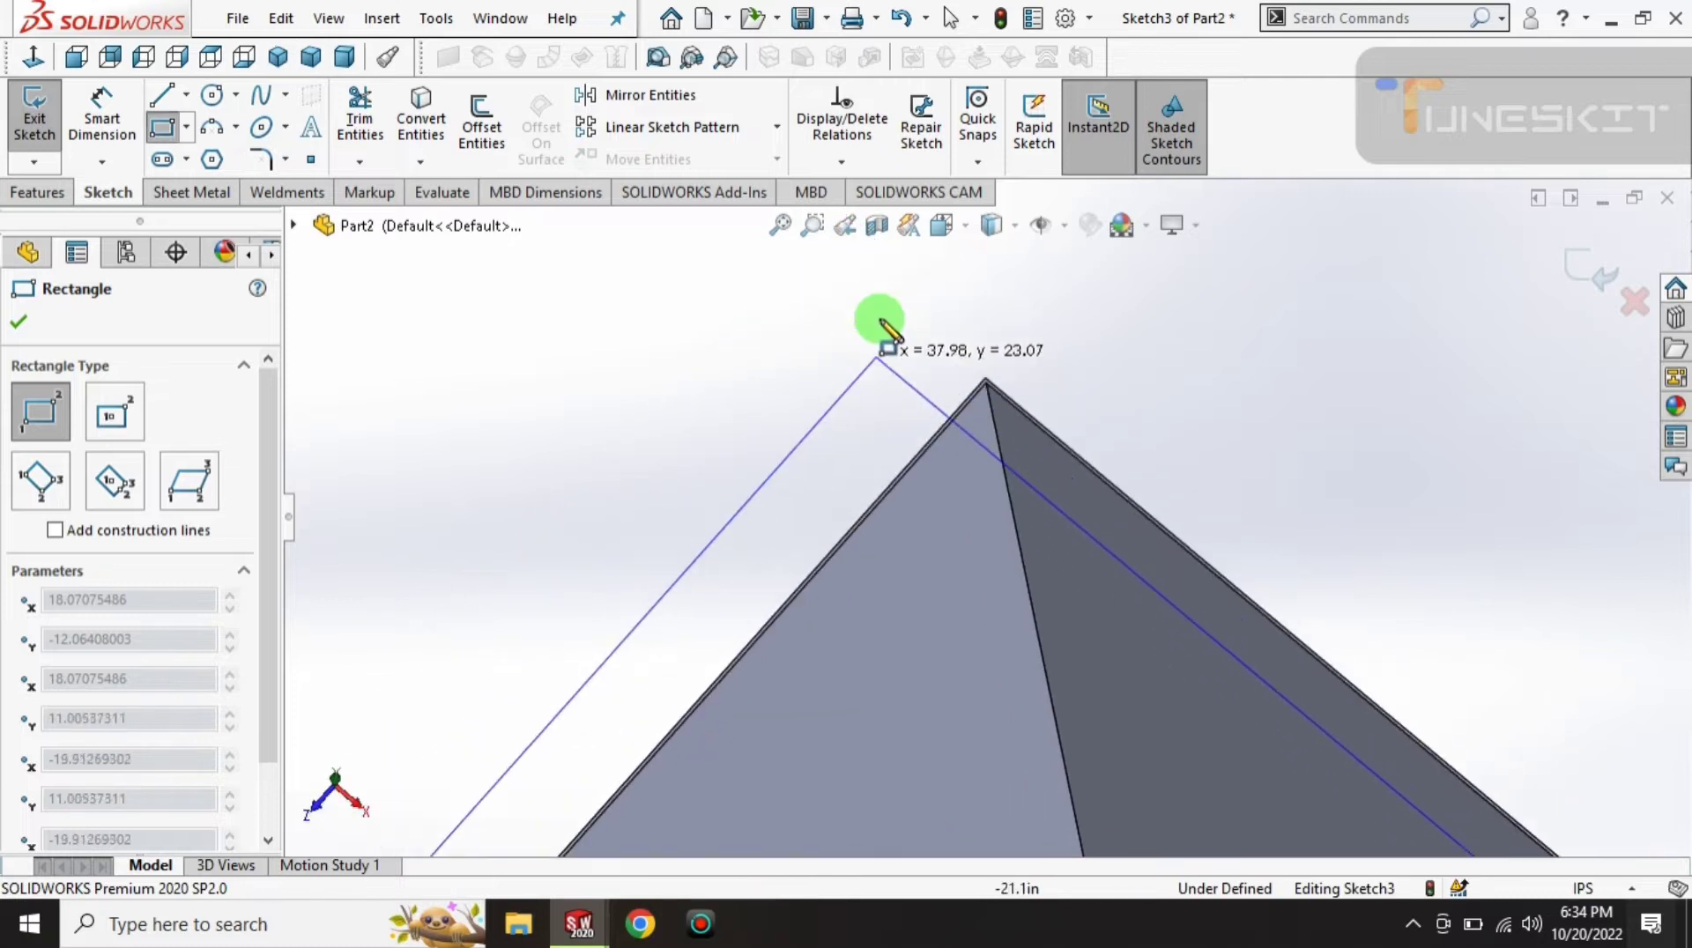
scroll(1069, 388, down, 3)
scroll(816, 446, down, 2)
scroll(755, 467, down, 1)
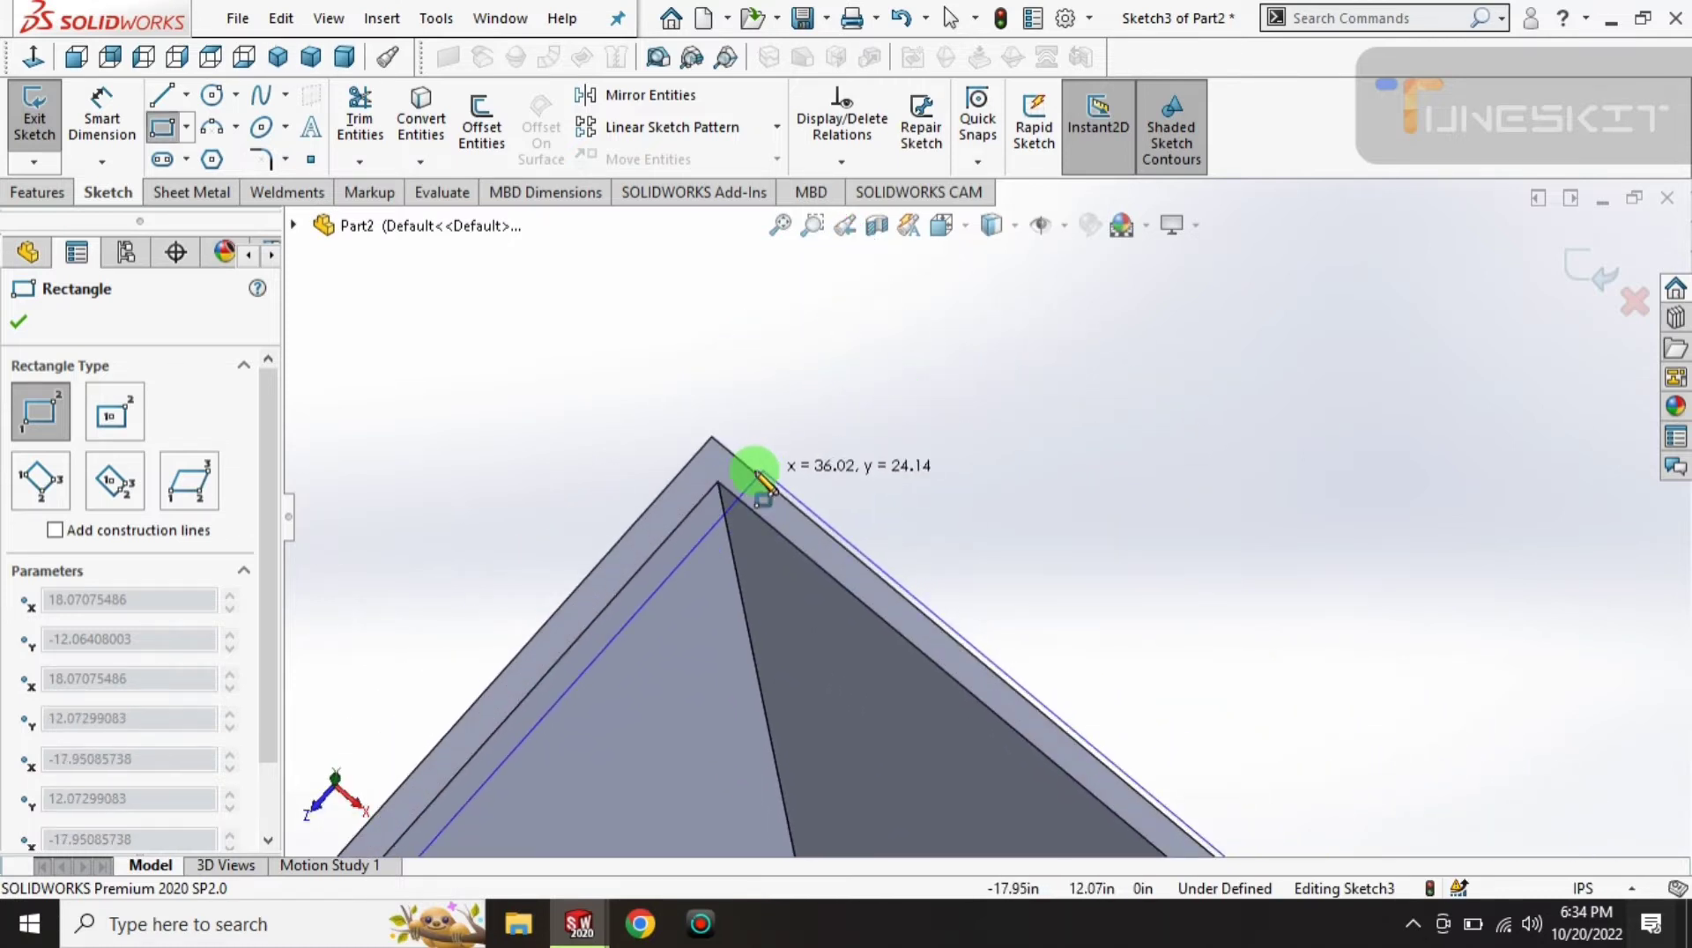
click(715, 439)
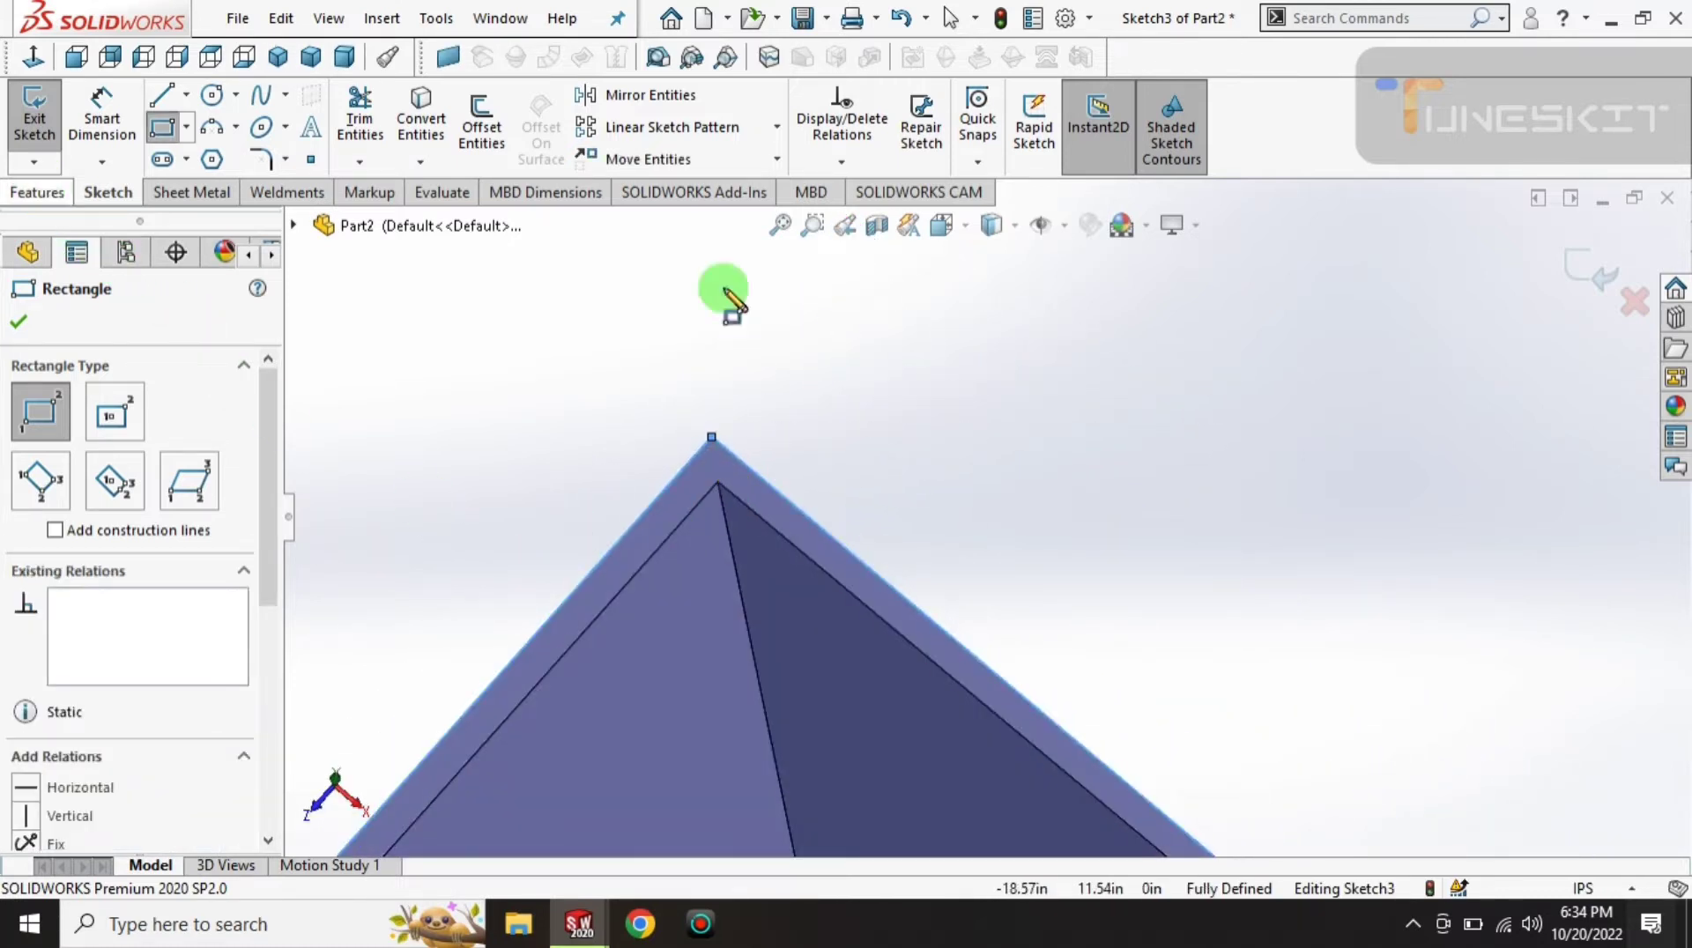
click(1582, 273)
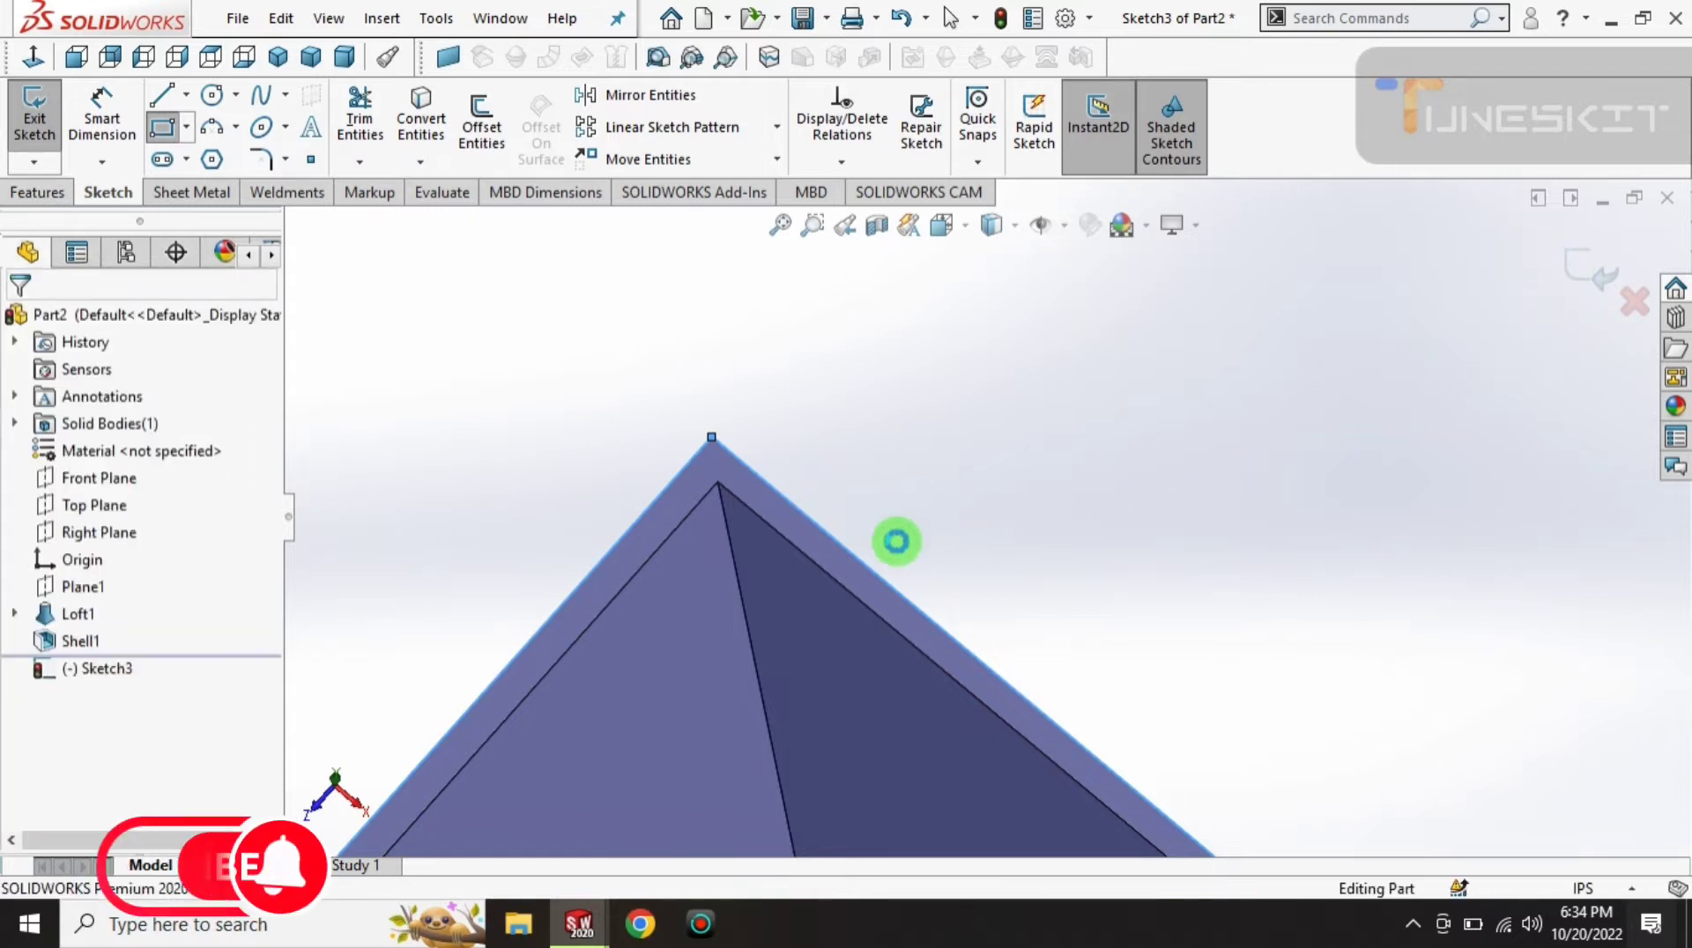
scroll(1004, 564, up, 2)
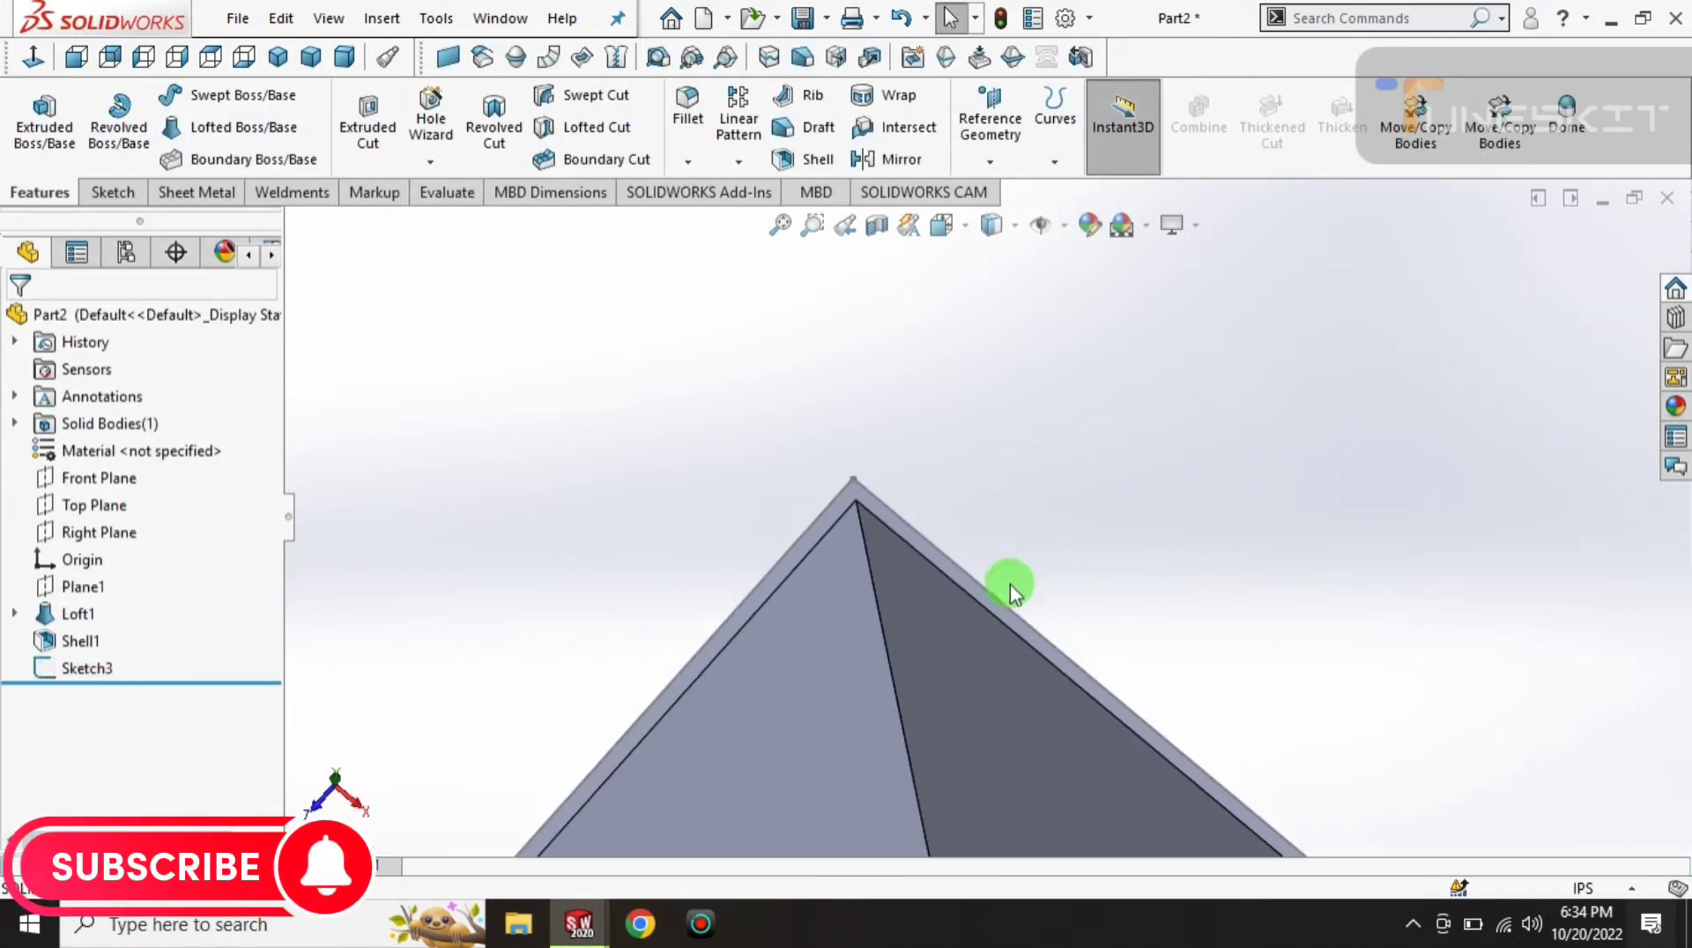
- Create Plane2 perpendicular to a Sketch3 rim line through its corner vertex
mouse_move(1028, 605)
middle_down()
mouse_move(1194, 744)
mouse_move(1187, 604)
middle_up()
scroll(1193, 691, down, 2)
mouse_move(1193, 691)
middle_down()
mouse_move(1116, 537)
mouse_move(1269, 664)
middle_up()
scroll(1239, 555, down, 2)
scroll(1050, 432, down, 1)
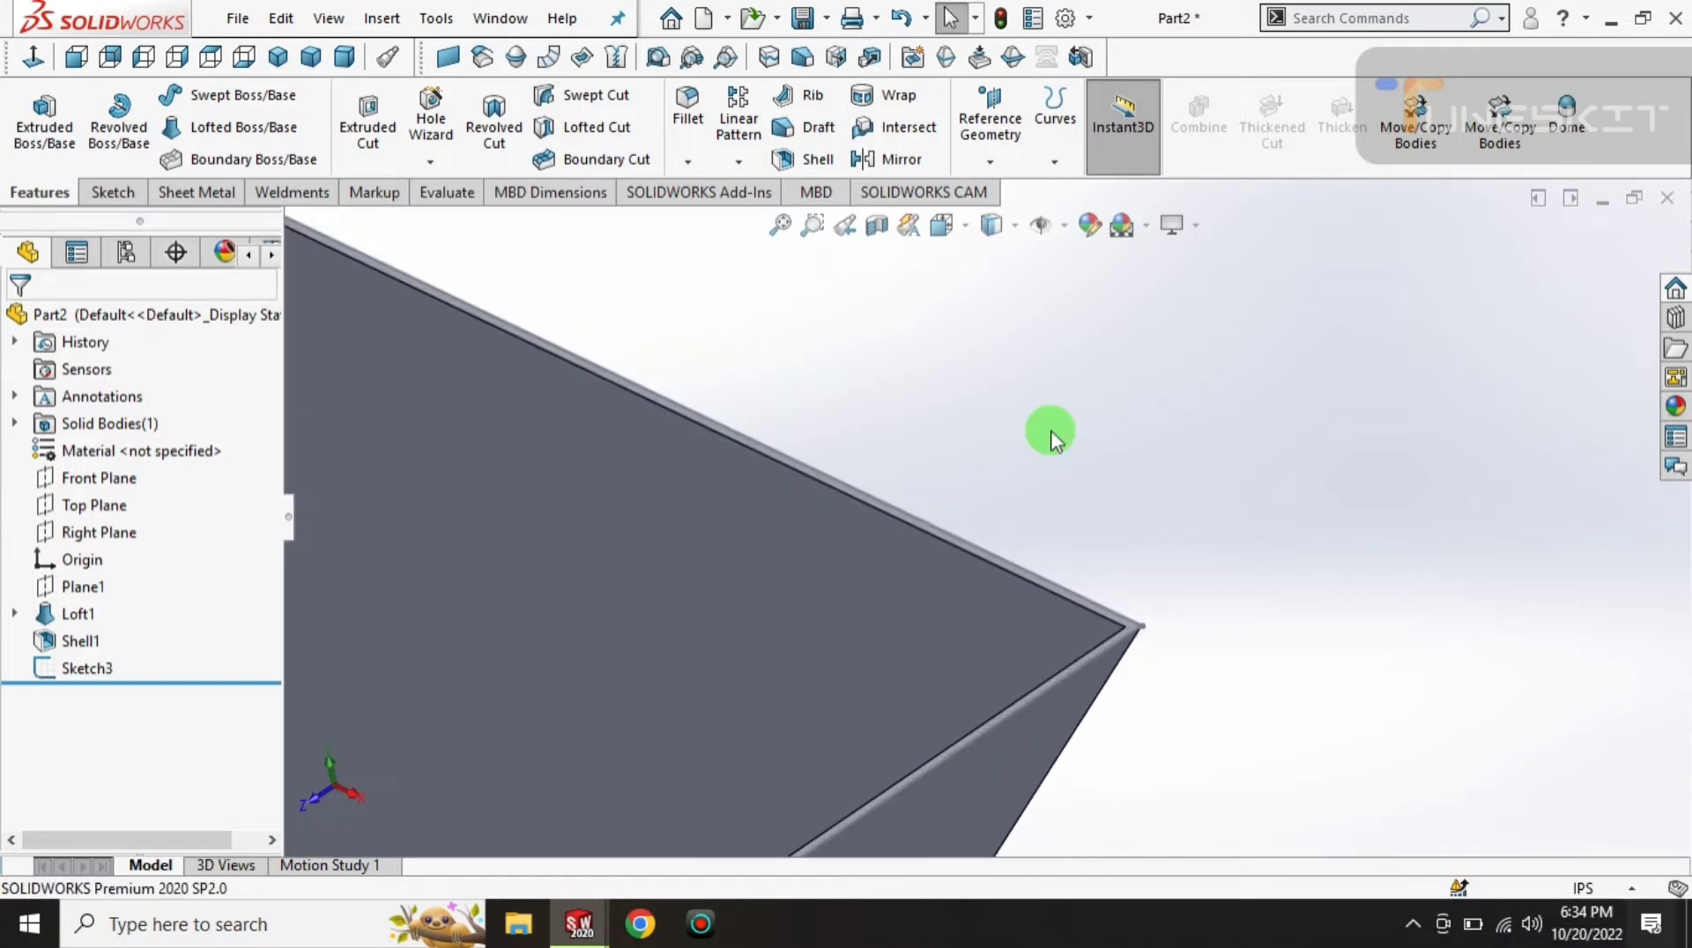
click(970, 148)
click(1008, 209)
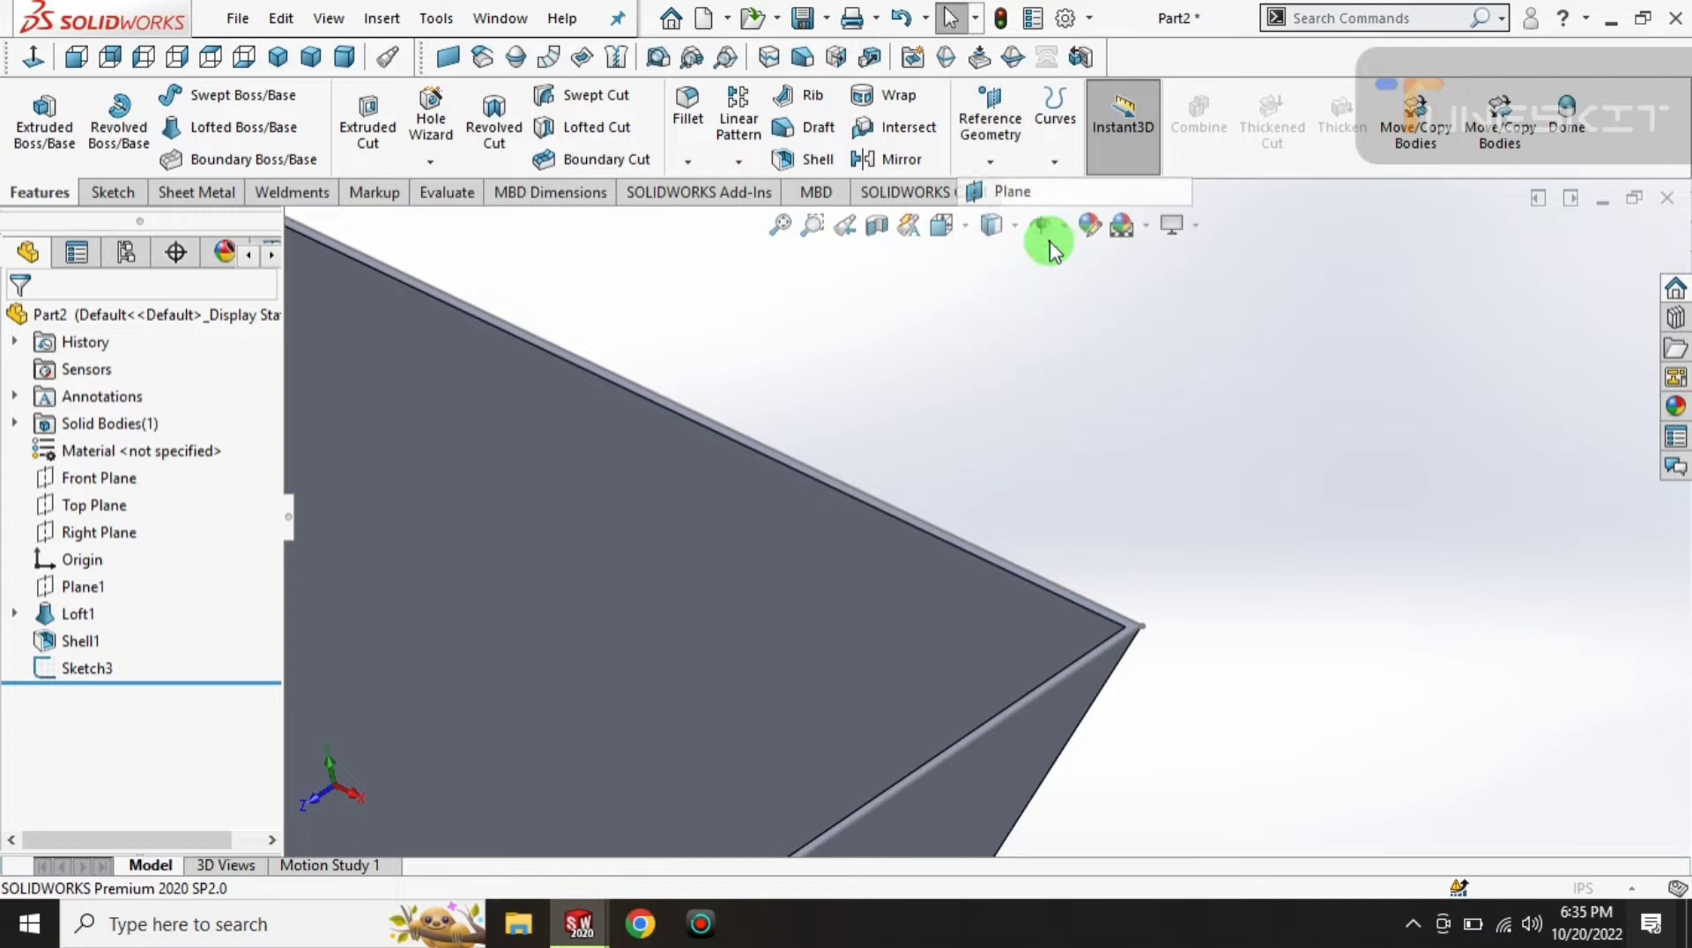
click(1128, 628)
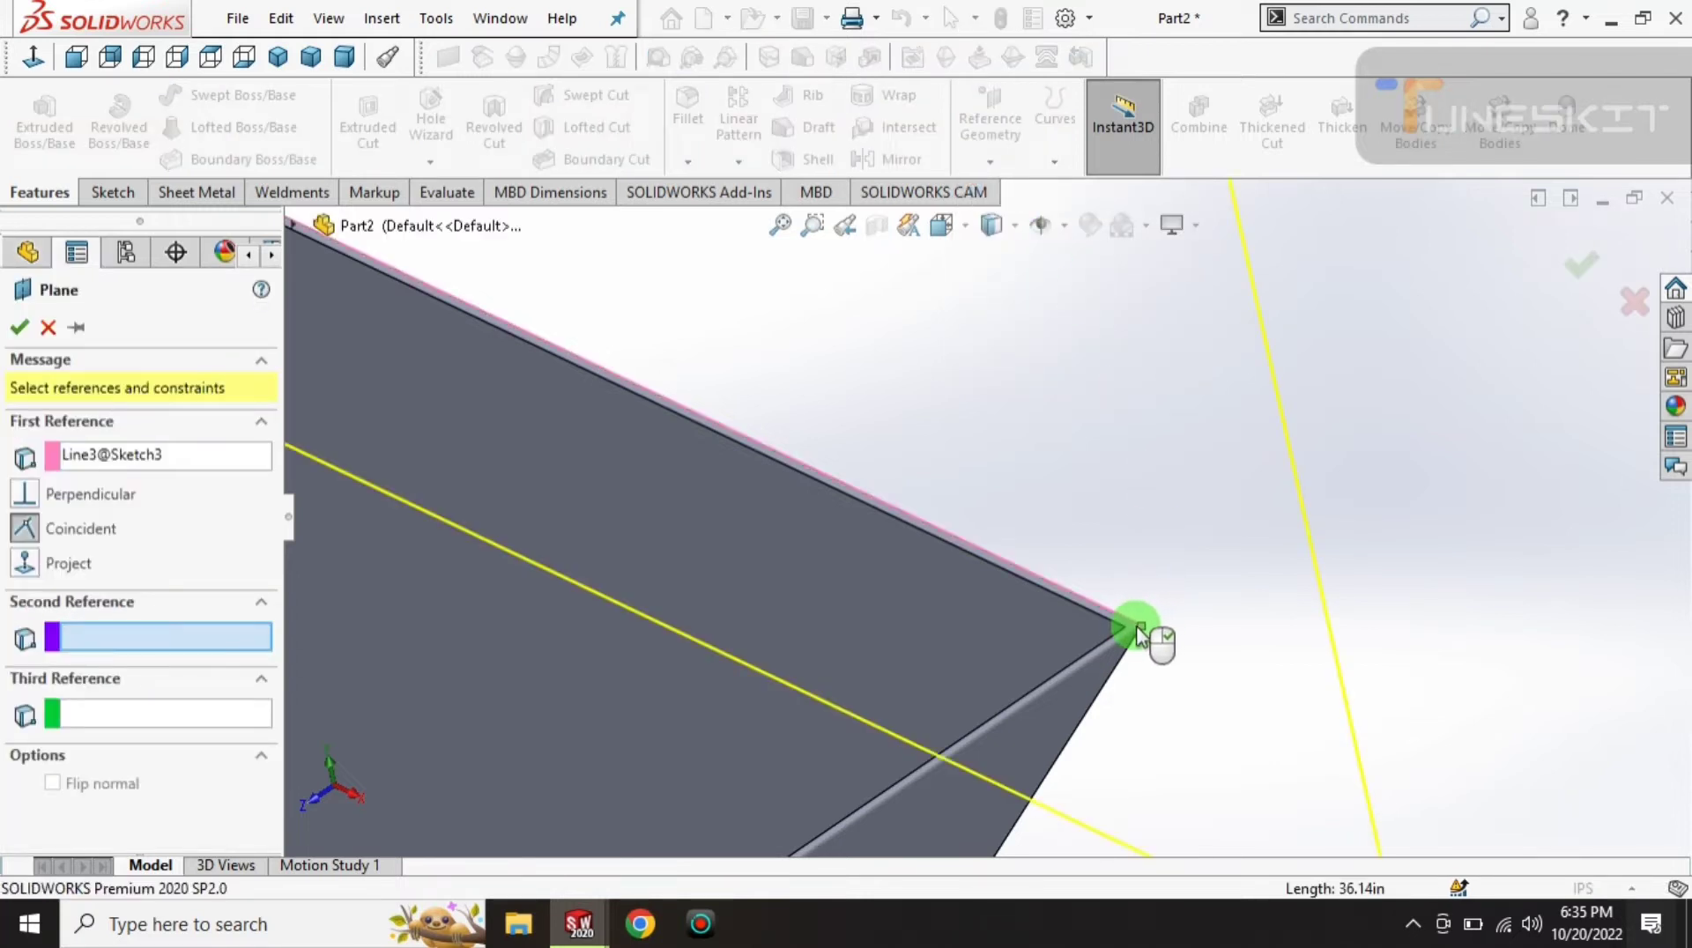
click(1136, 627)
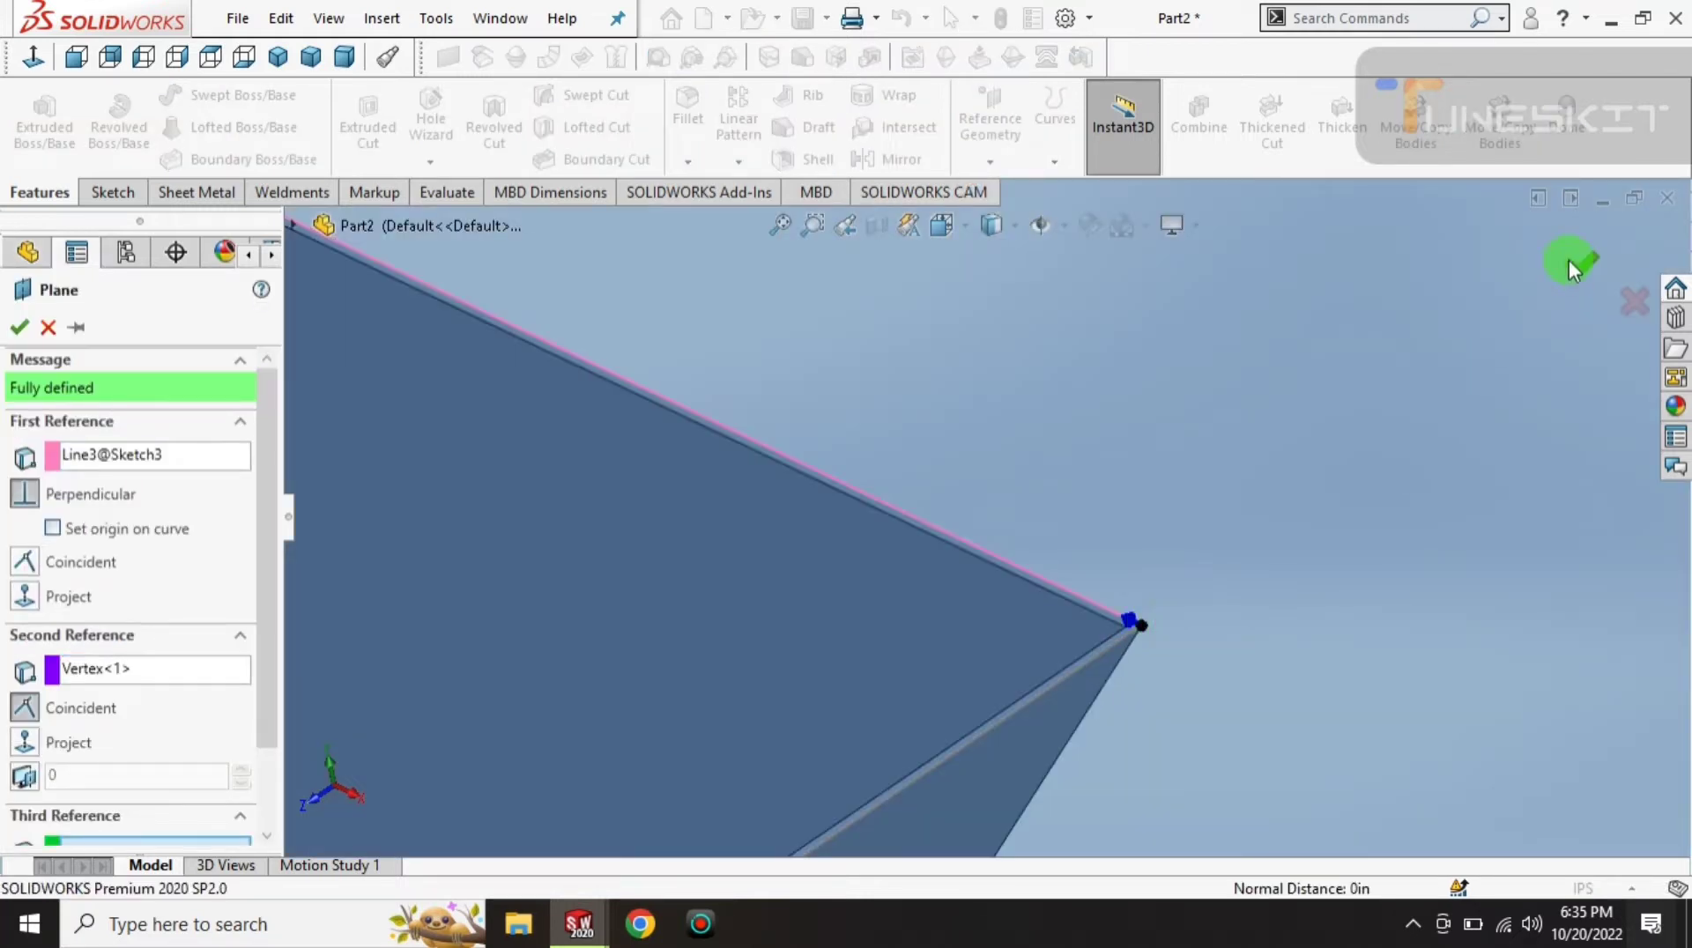
click(1573, 269)
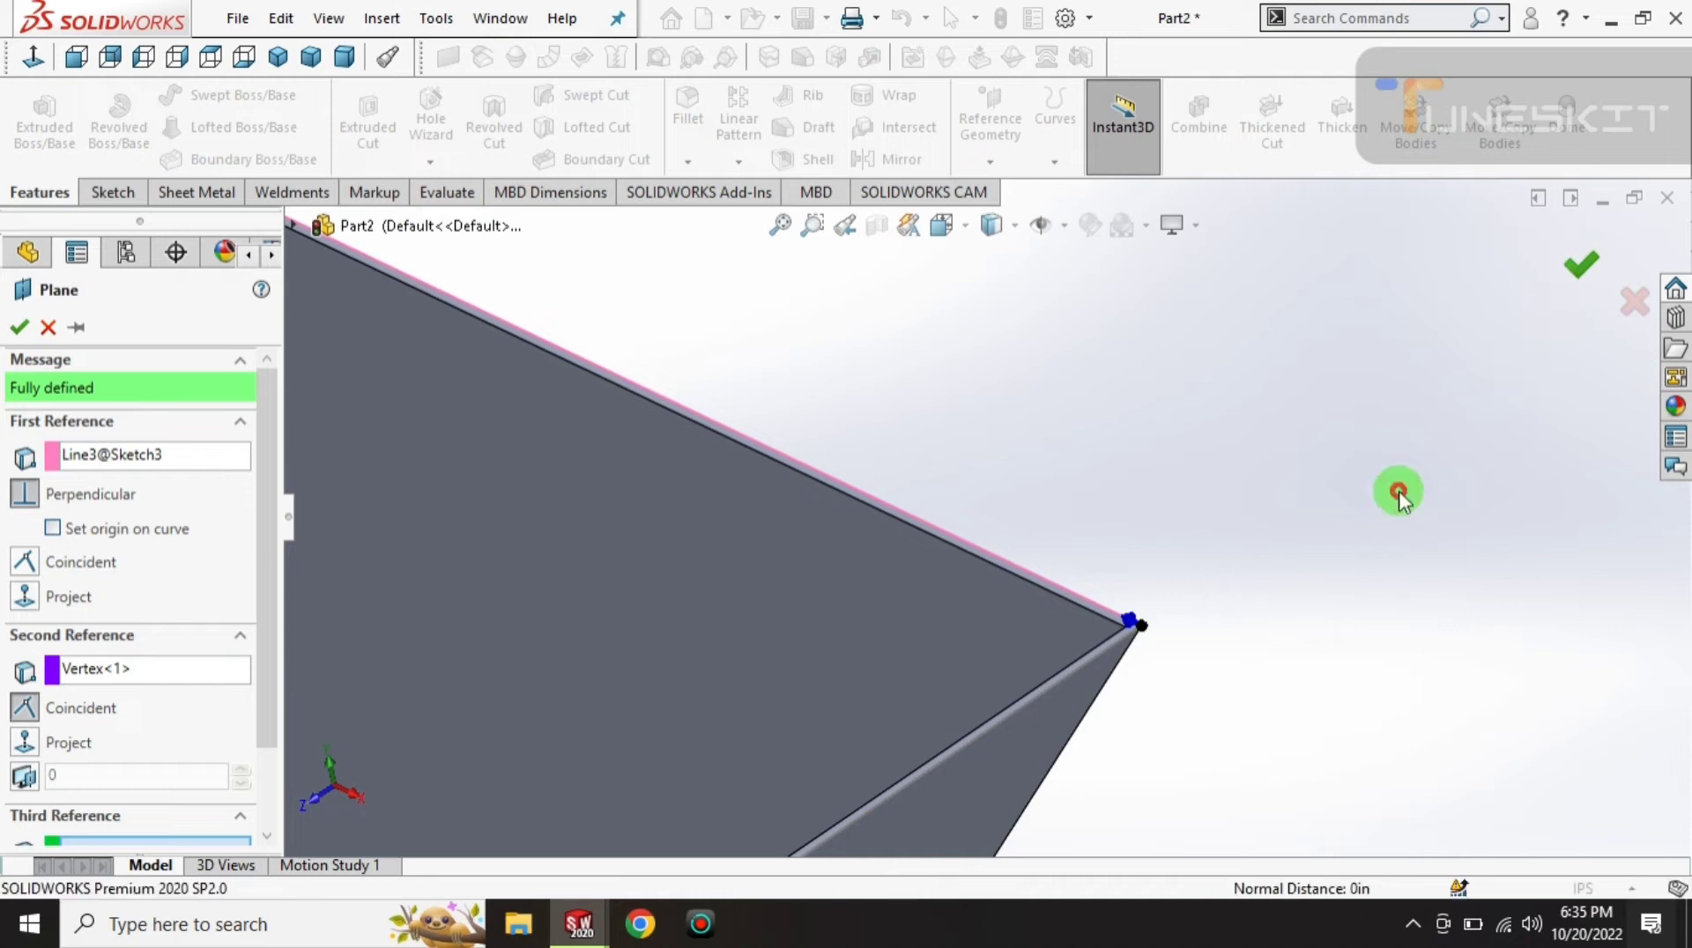
click(107, 196)
- Draw a 0.50 in diameter circle centred on the rim corner vertex and exit the sketch
click(212, 97)
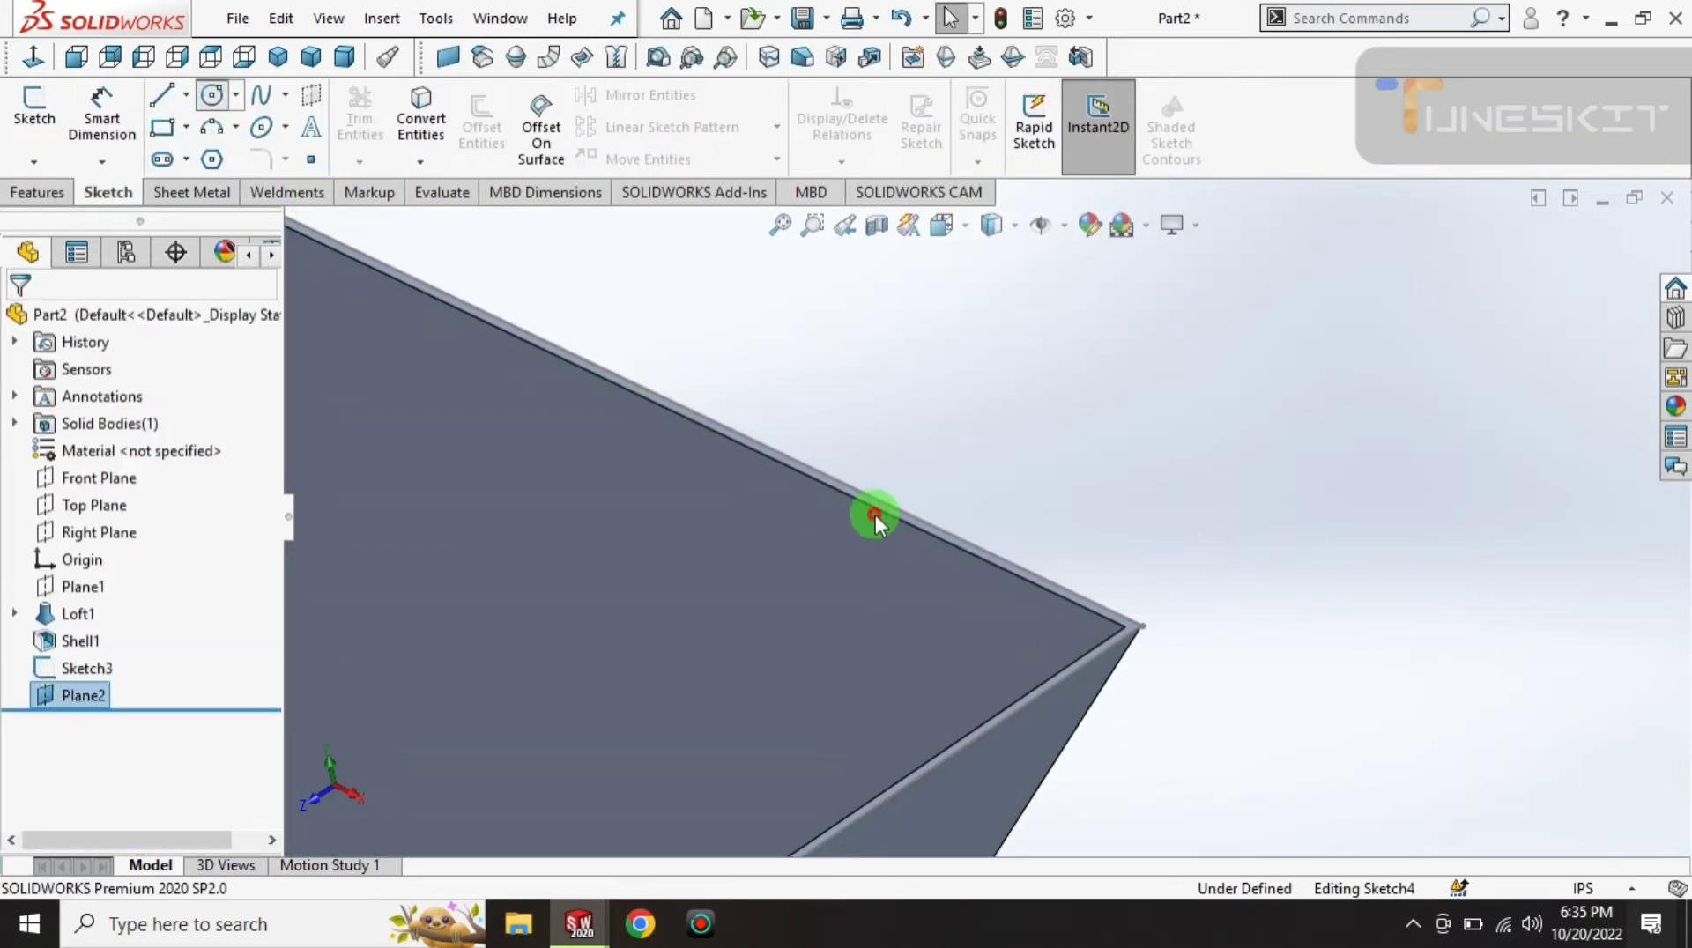
click(1137, 626)
click(1172, 672)
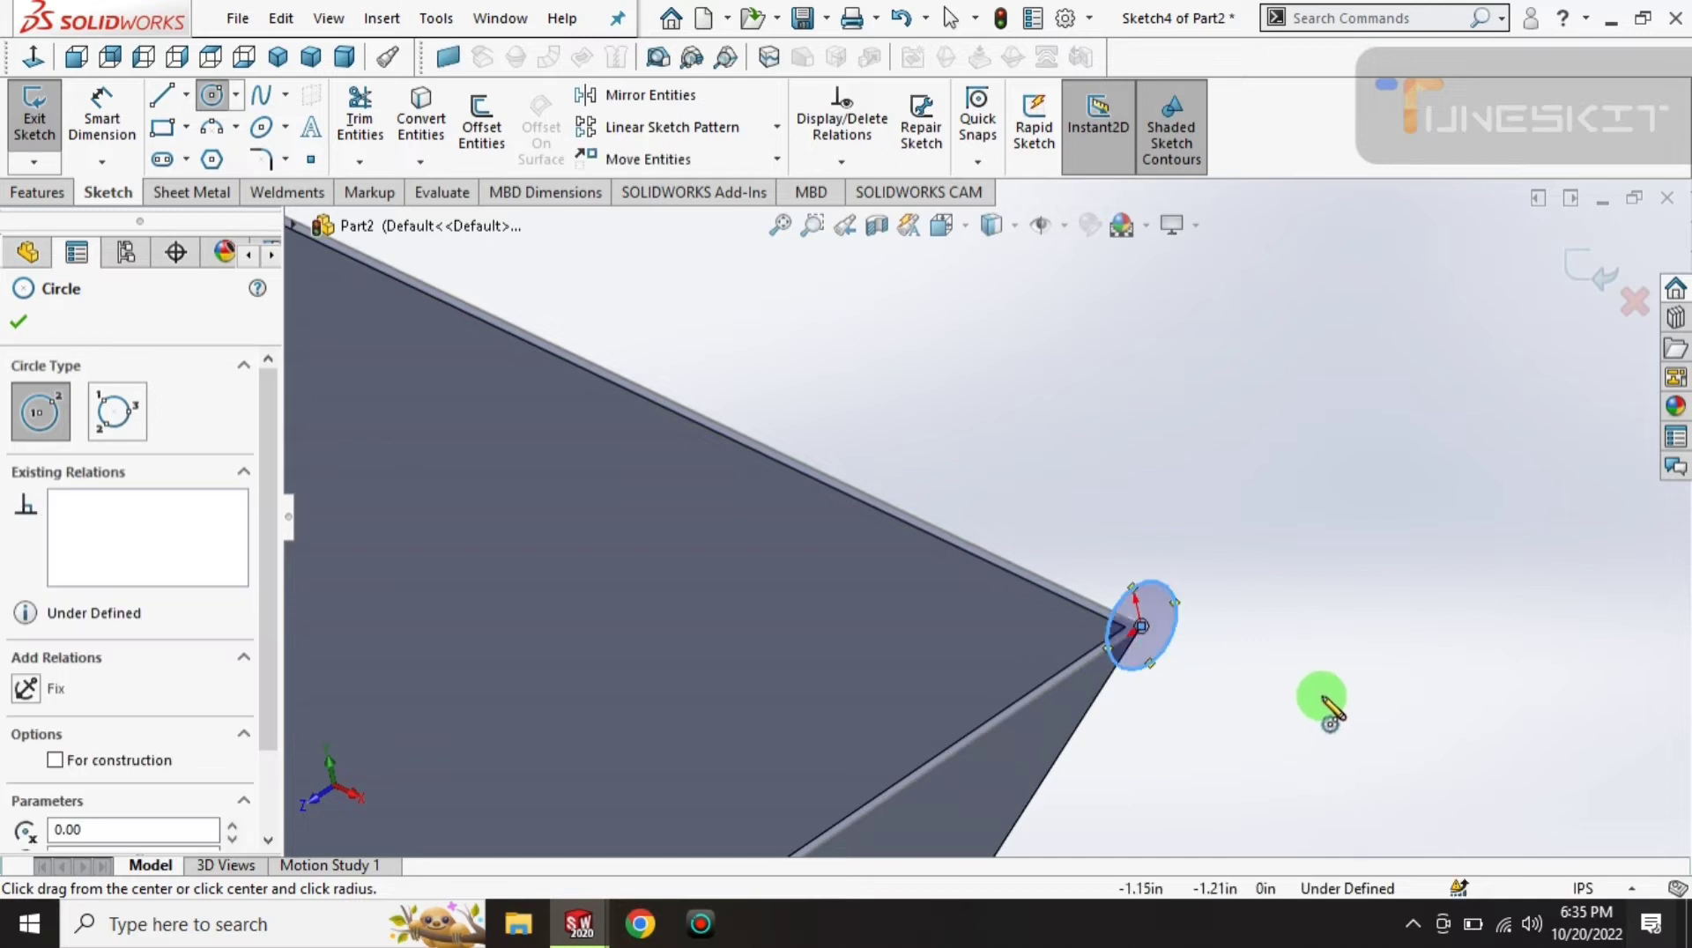
key(Escape)
key(d)
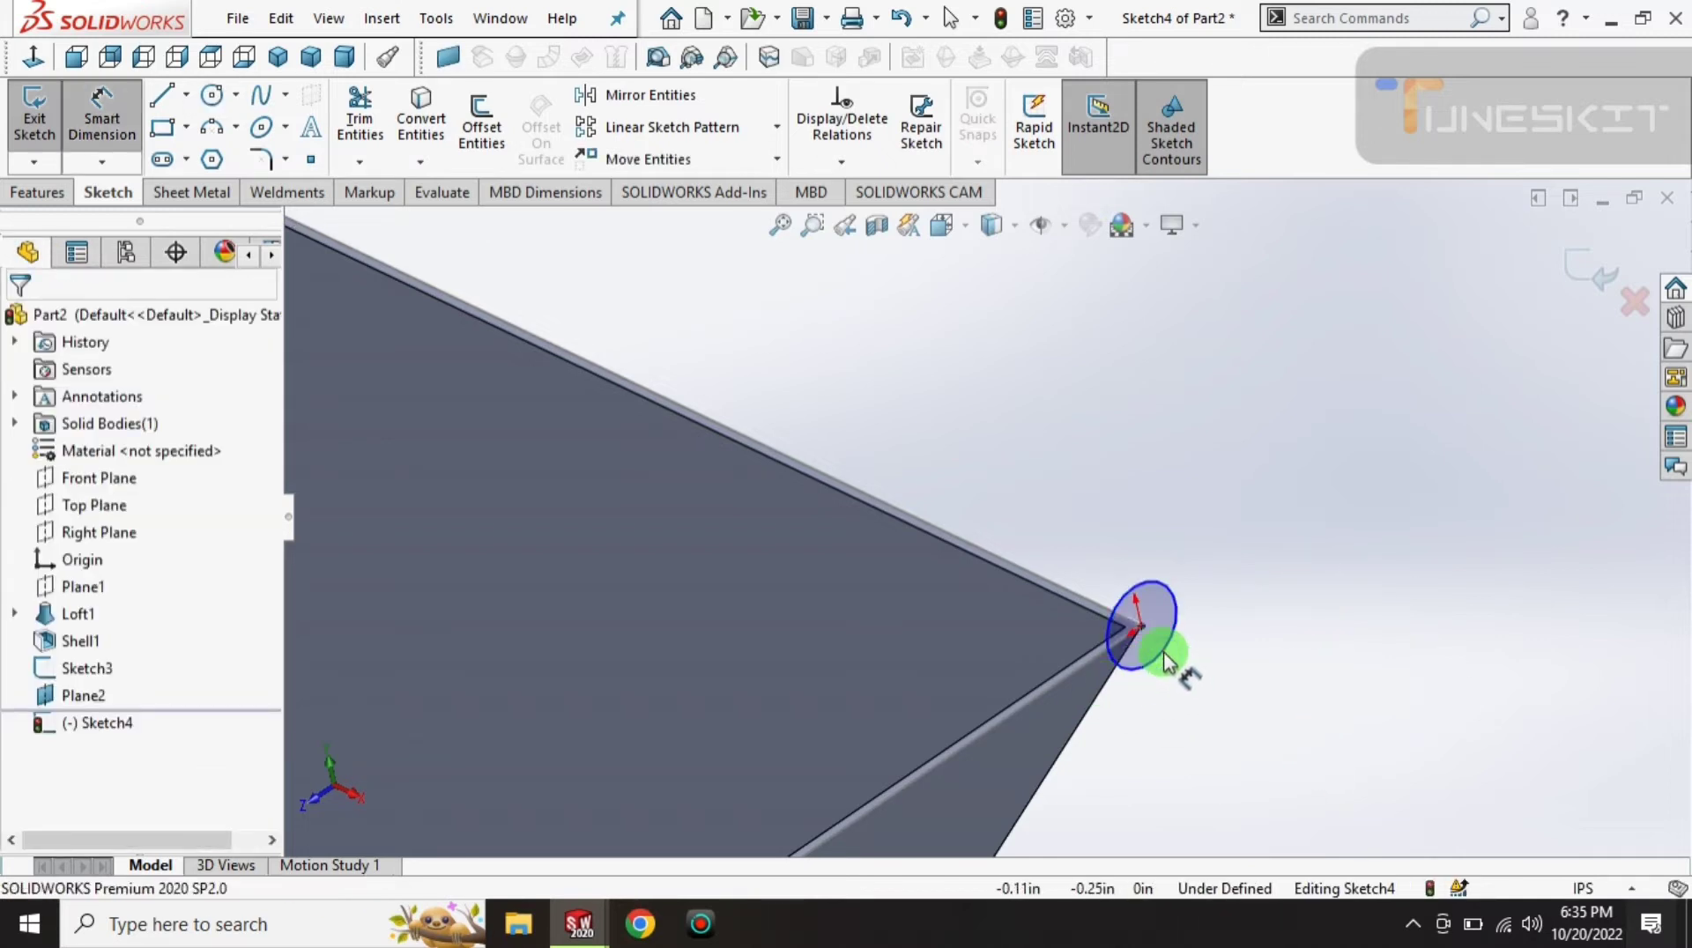
click(1165, 659)
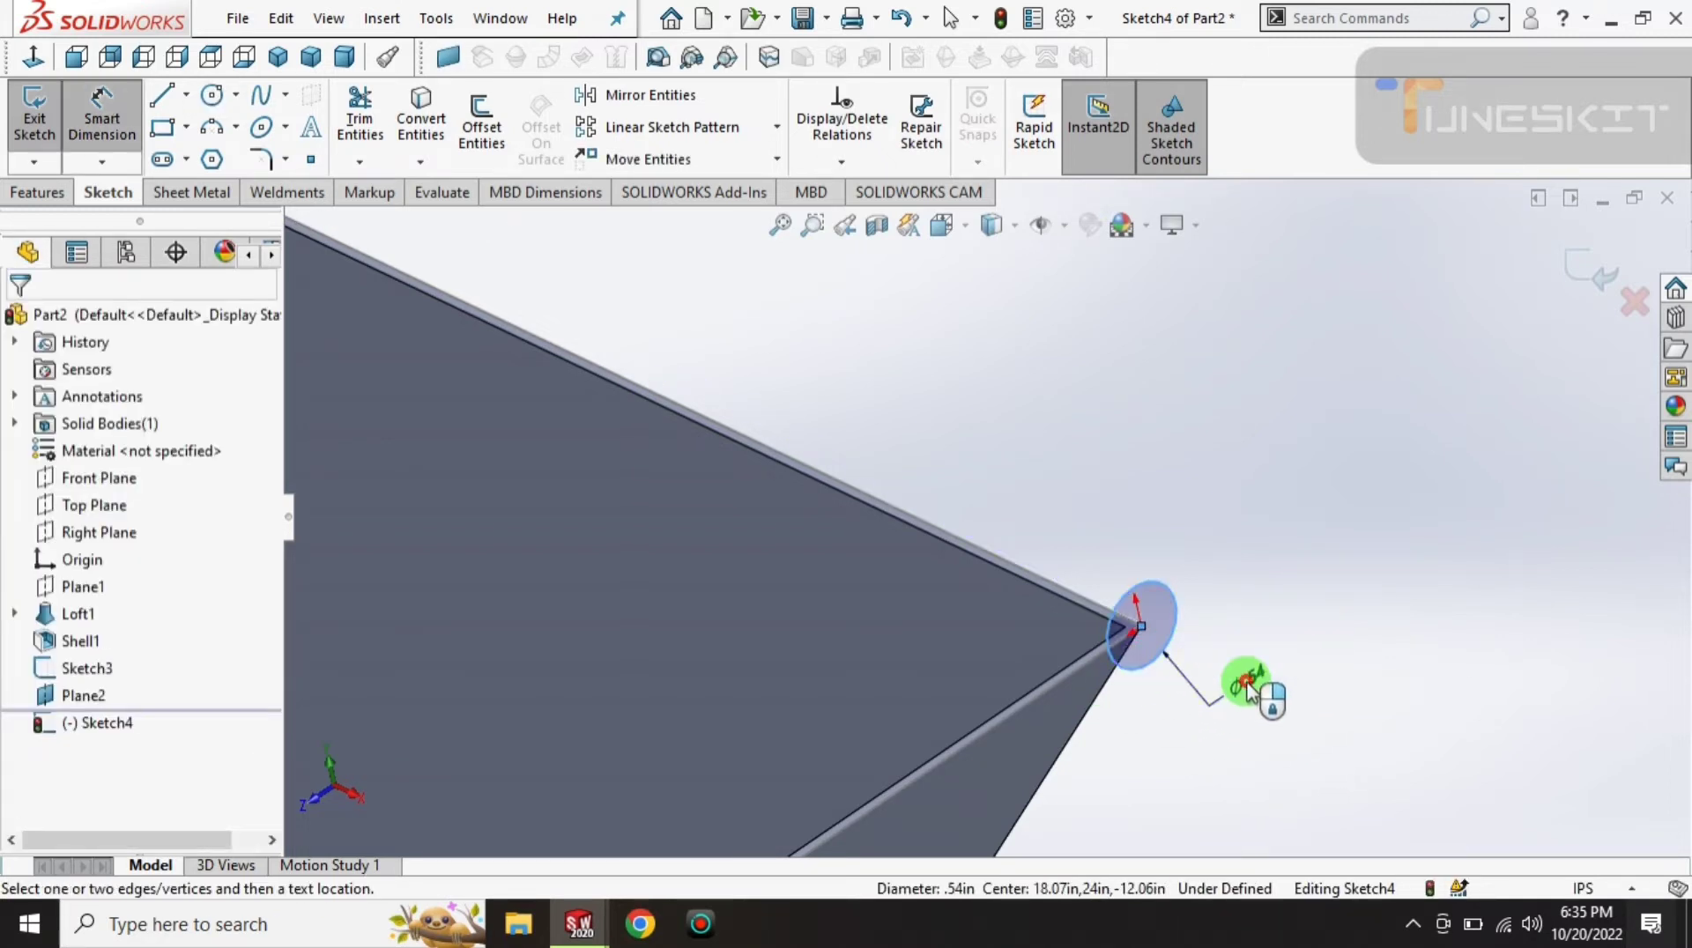
click(1247, 692)
text(.5)
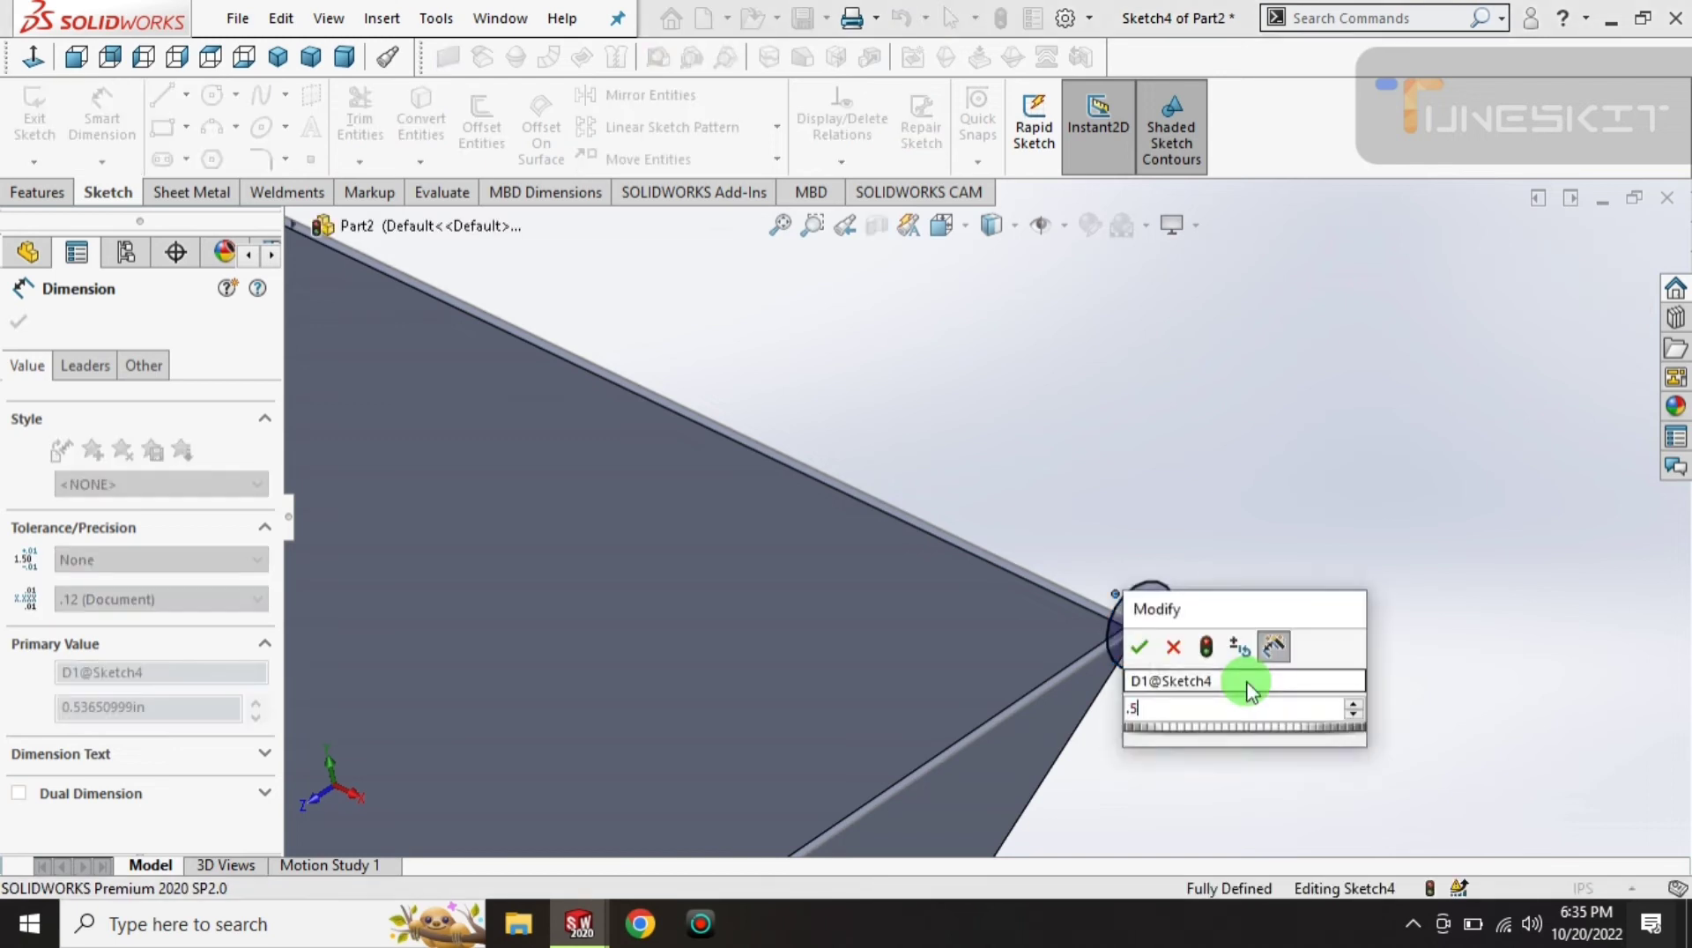
key(Return)
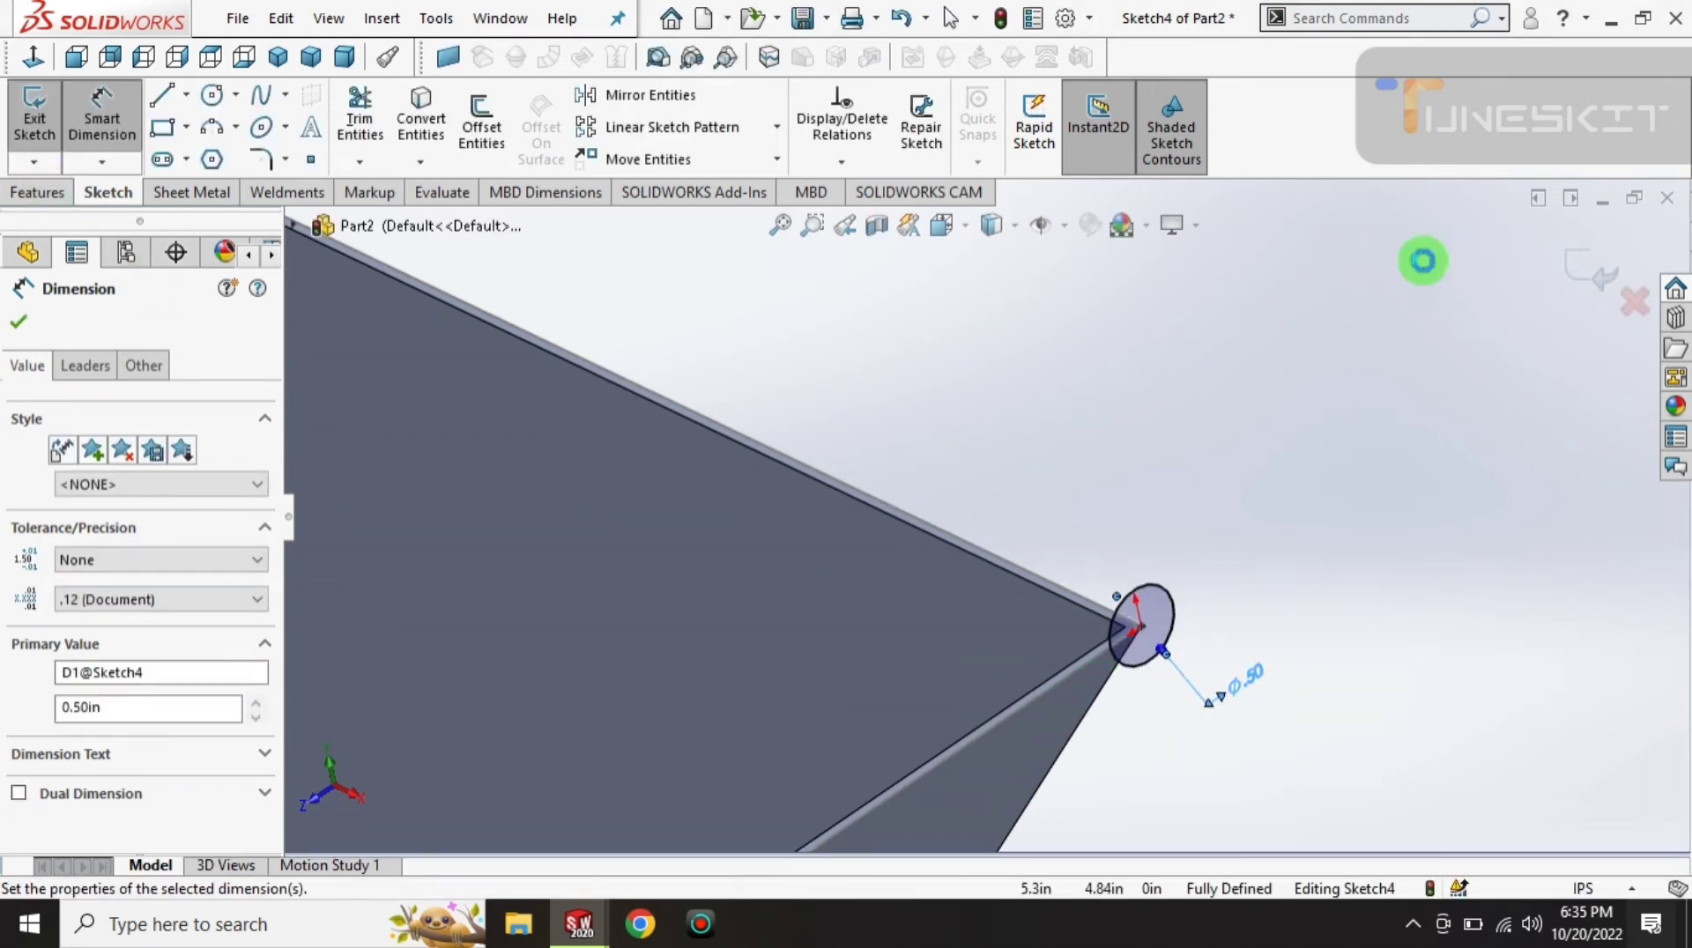
click(1618, 264)
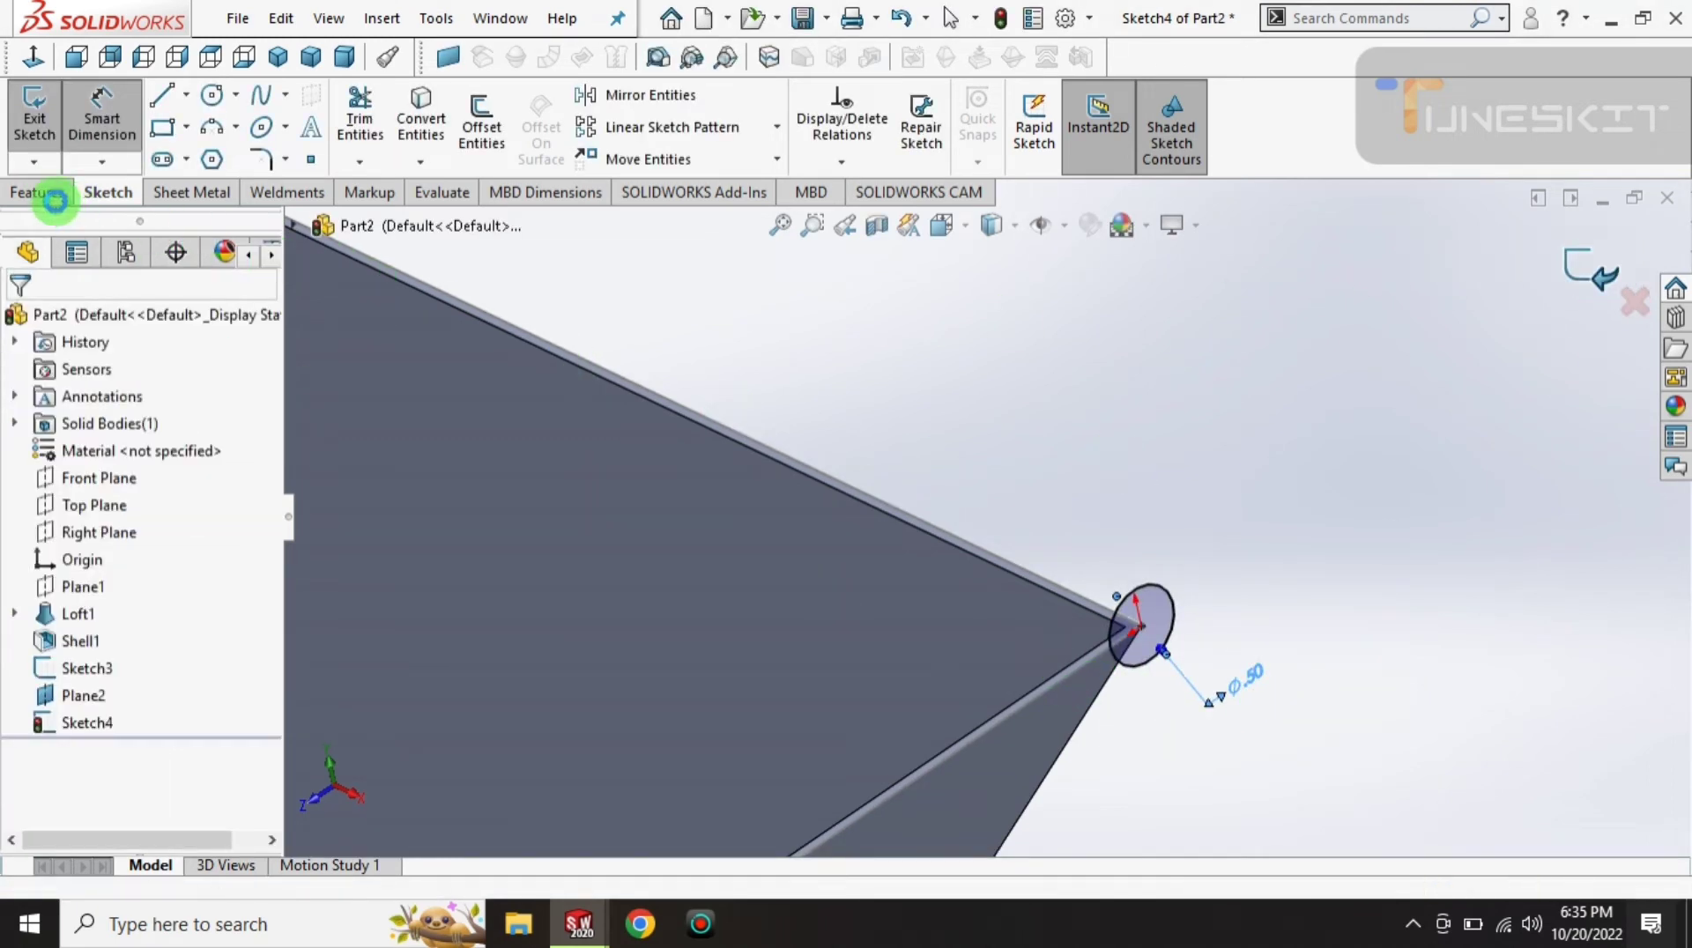
click(33, 114)
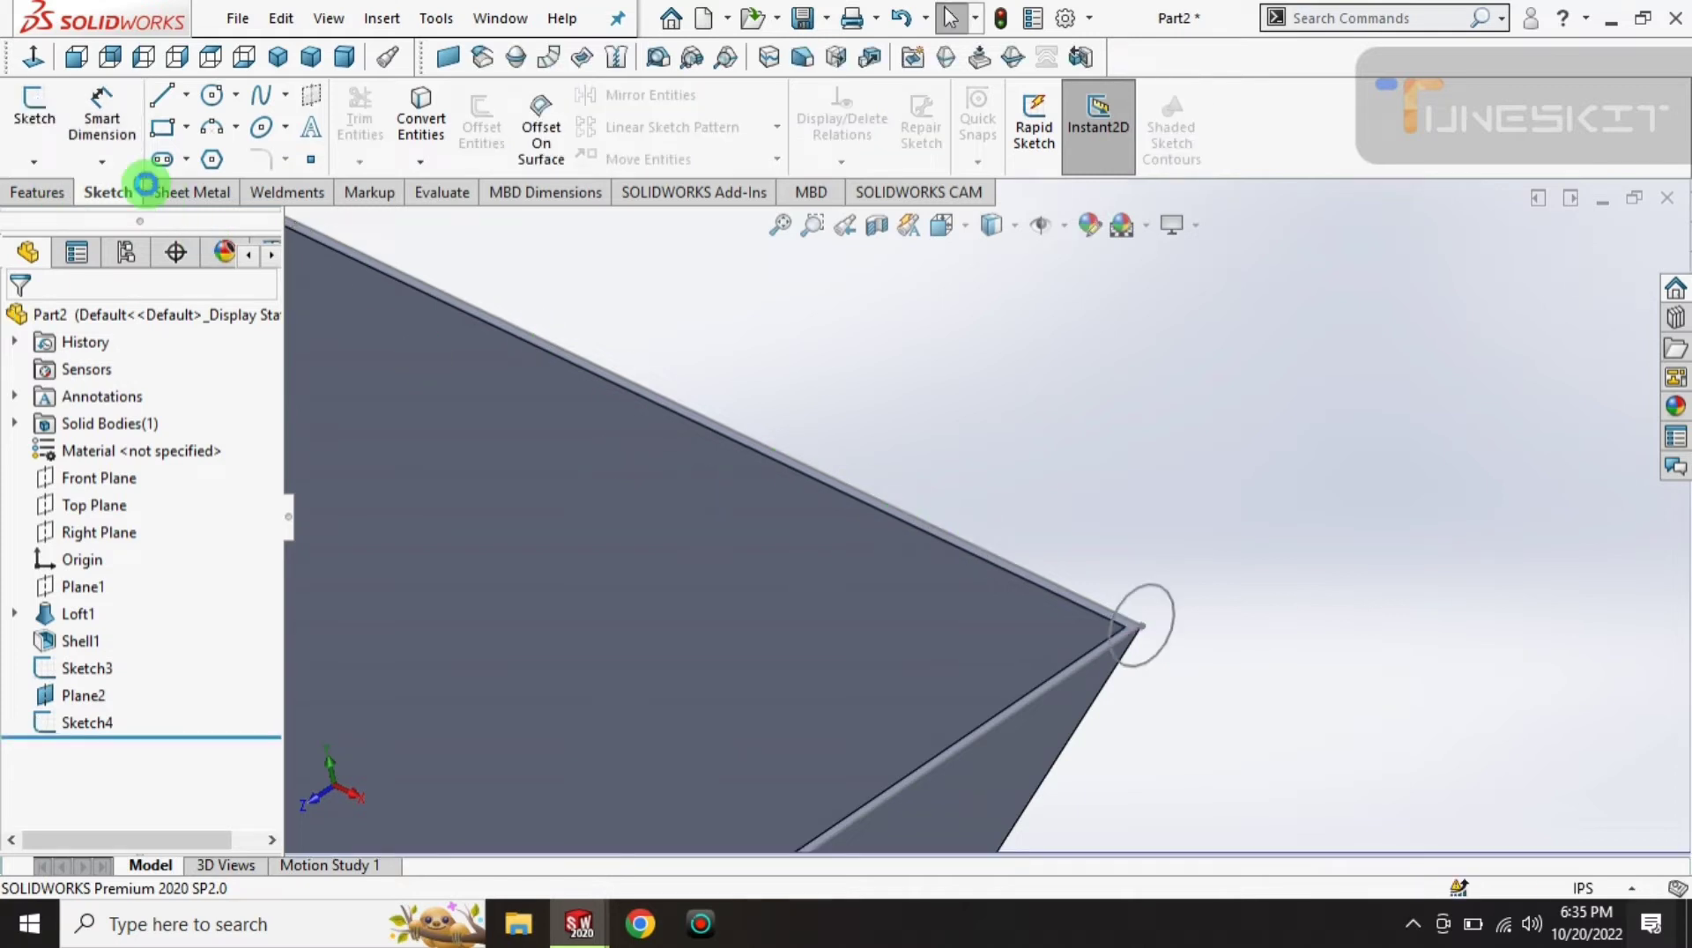
- Sweep the Sketch4 circle along the Sketch3 rim rectangle path
click(37, 192)
click(238, 101)
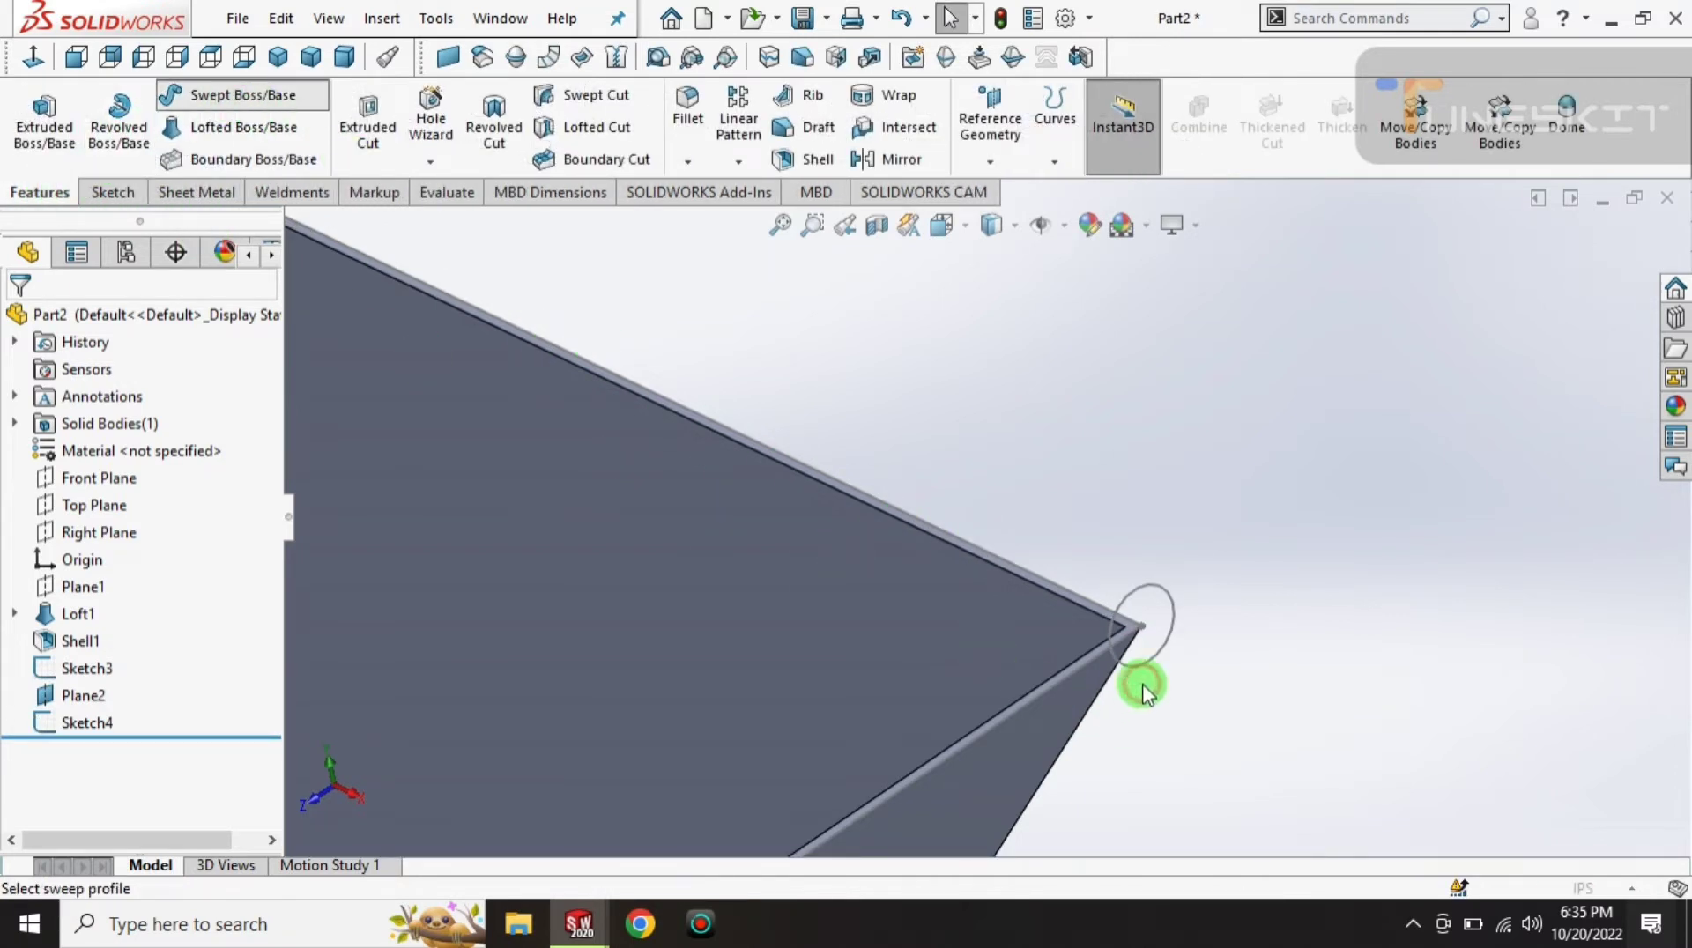
click(1075, 679)
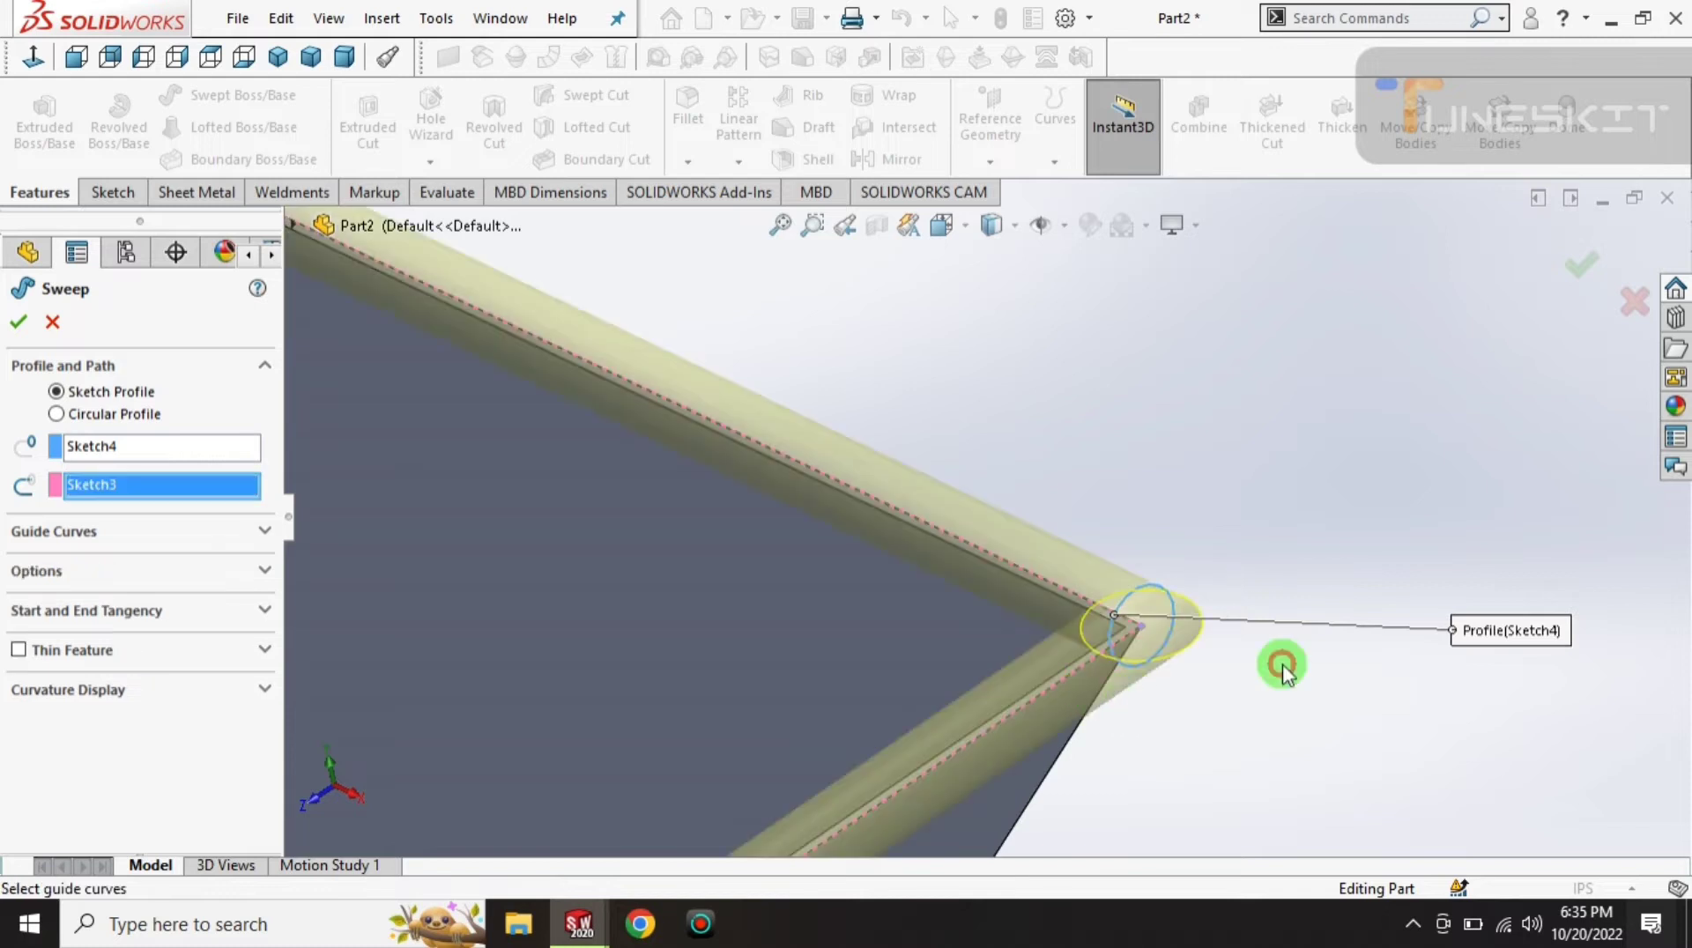
right_click(1522, 412)
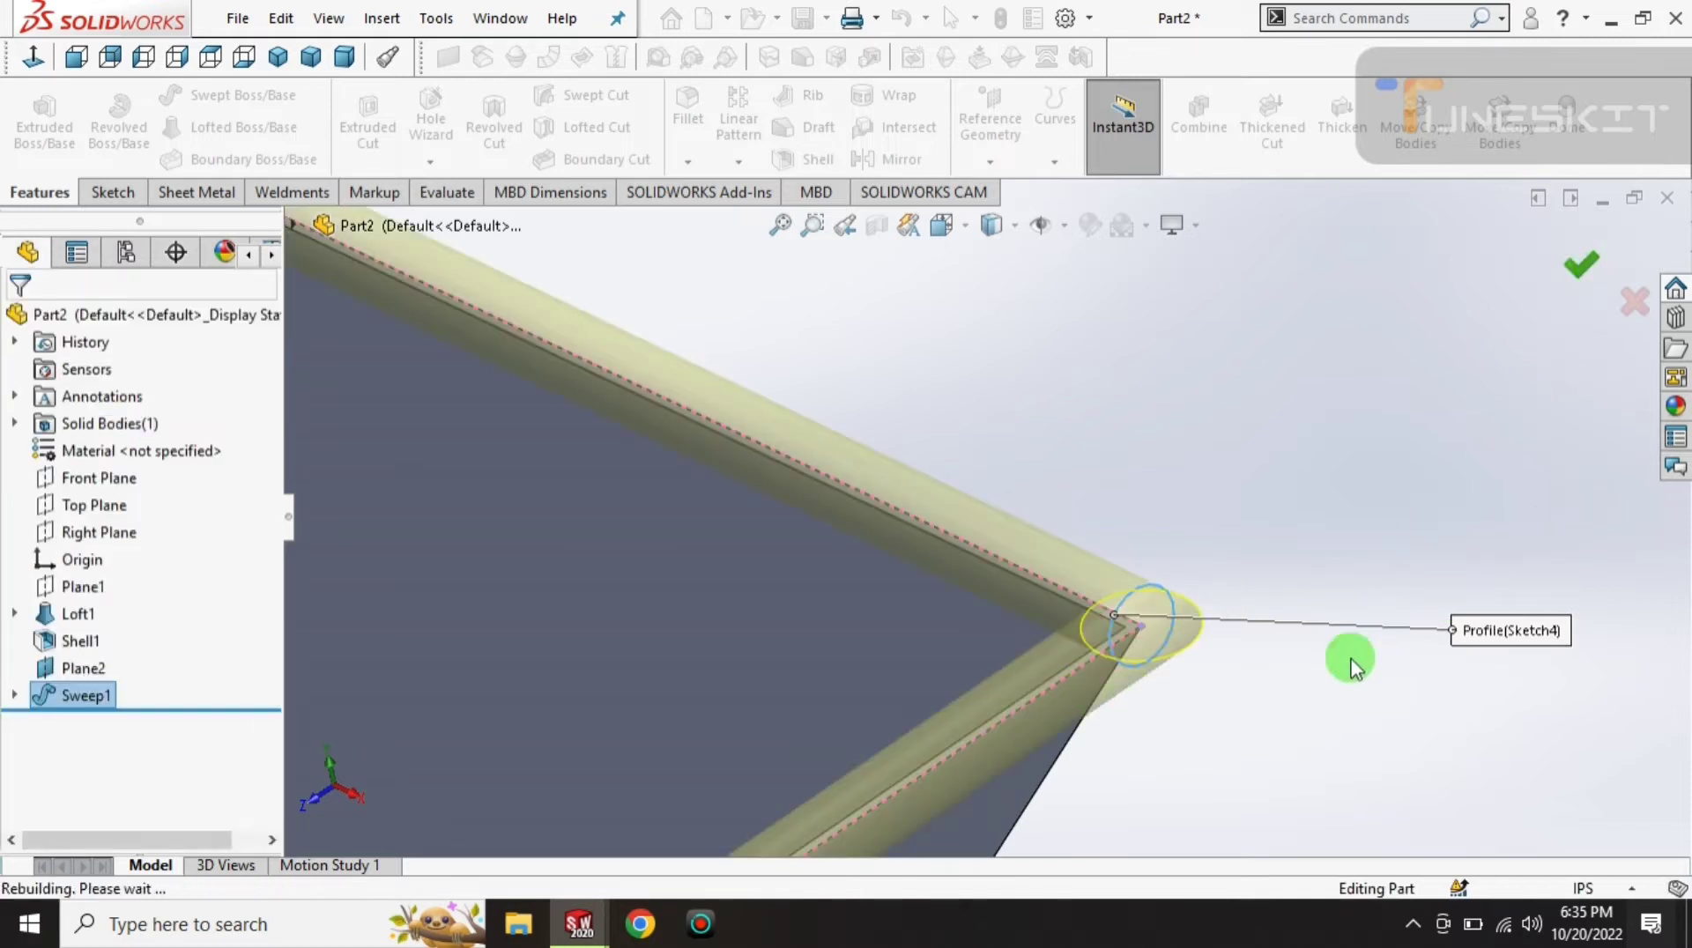
scroll(1327, 666, up, 3)
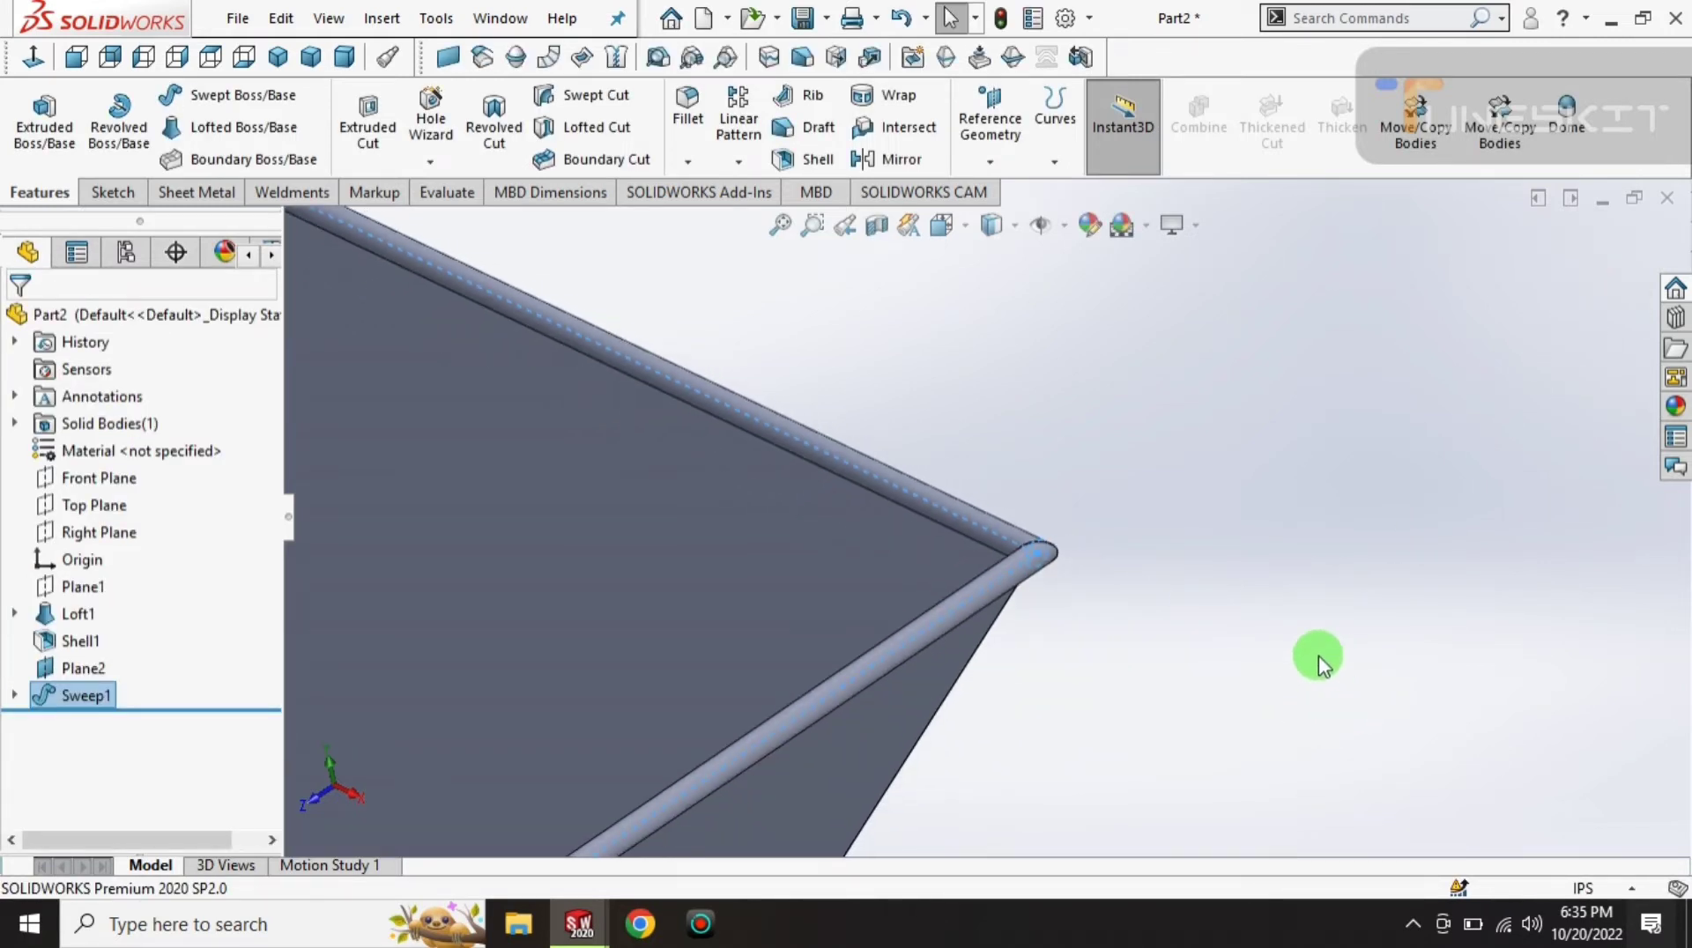
click(1106, 672)
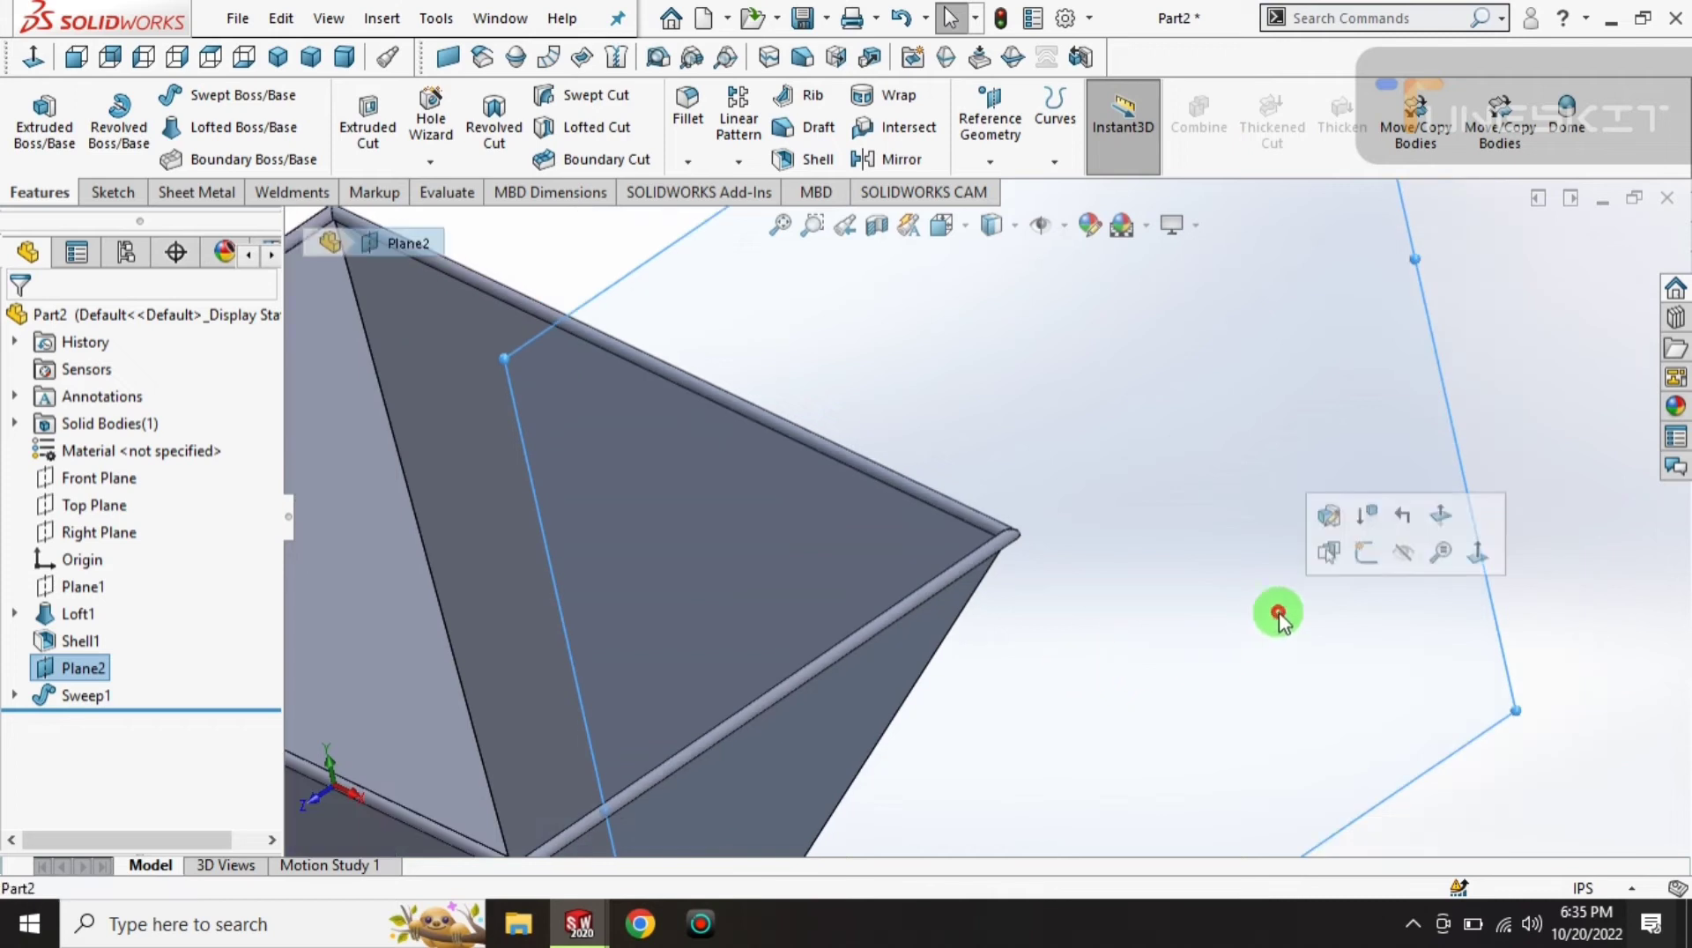
click(1446, 596)
scroll(1175, 626, up, 1)
- Show the hopper in isometric view and expand the Fillet dropdown to reach Chamfer
scroll(1057, 617, up, 3)
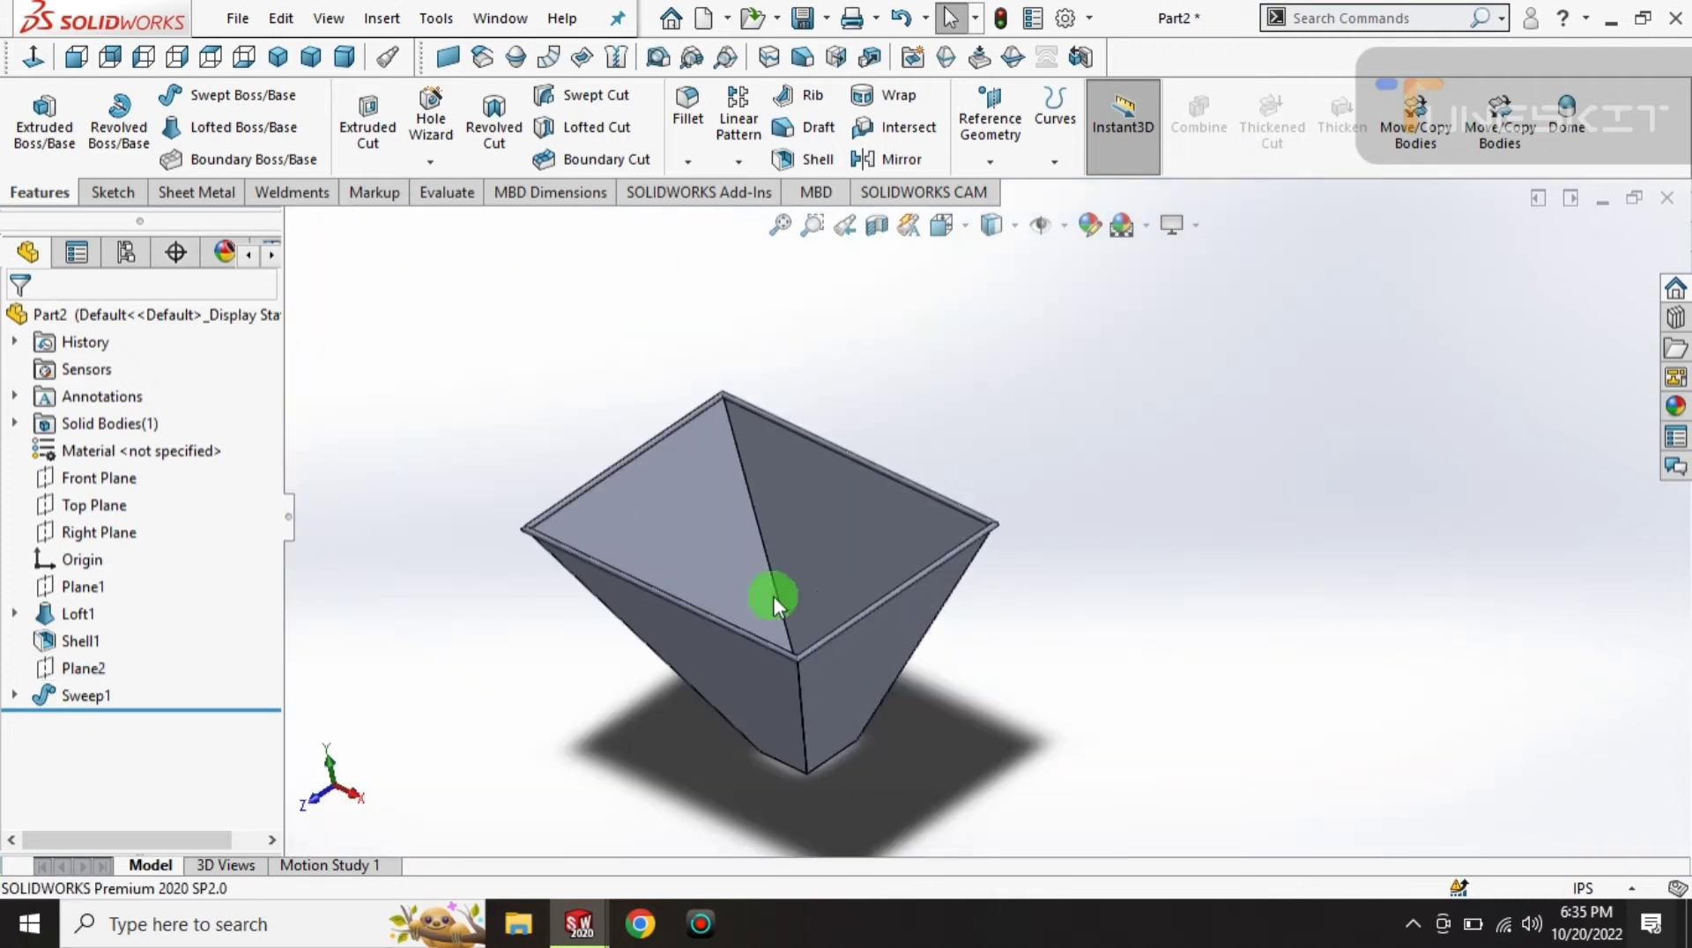
click(280, 58)
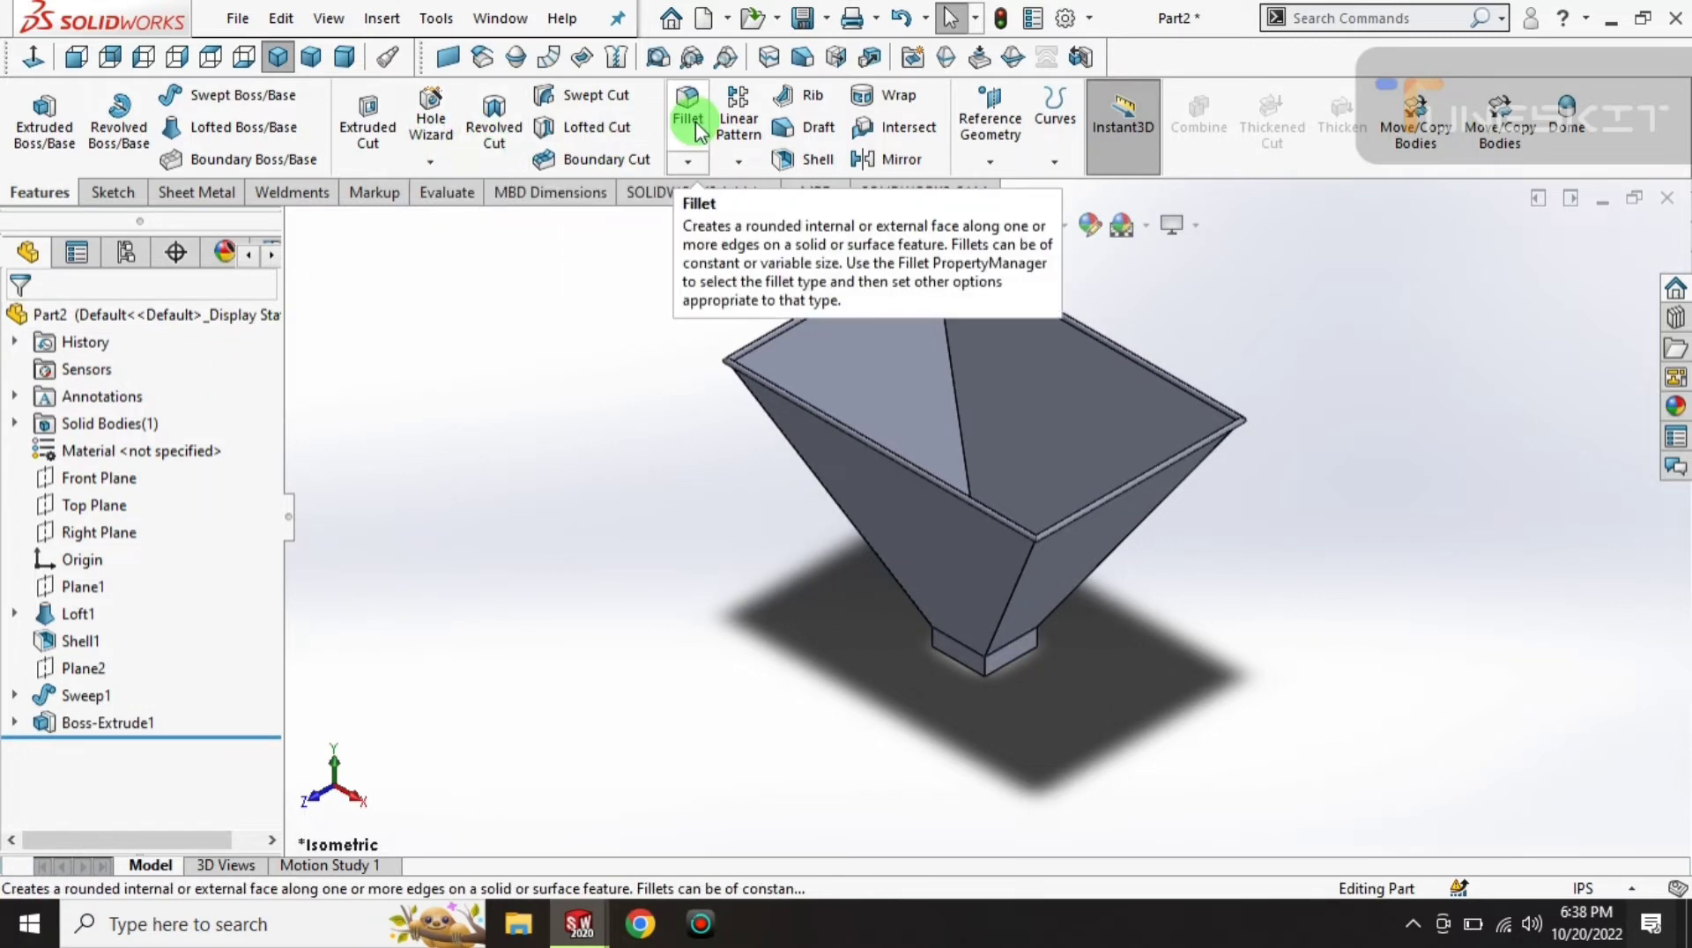
click(688, 162)
- Start a chamfer on the first neck-opening edge with a 20° angle
click(717, 222)
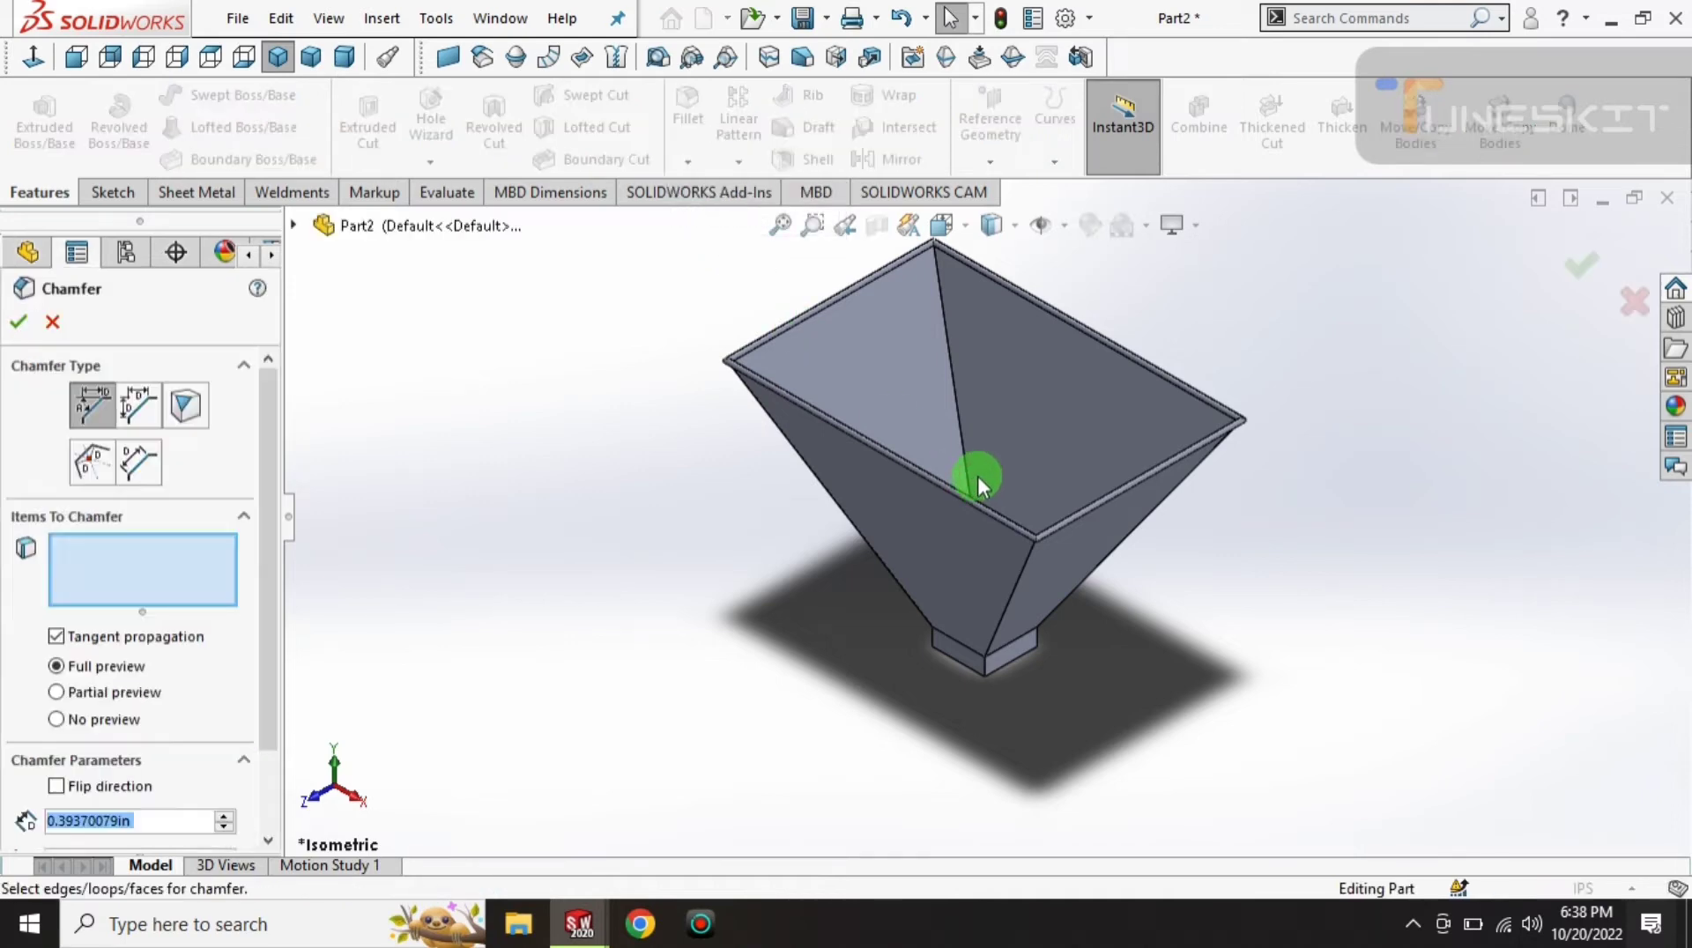
scroll(977, 476, down, 2)
middle_drag(977, 475, 965, 642)
scroll(966, 642, down, 3)
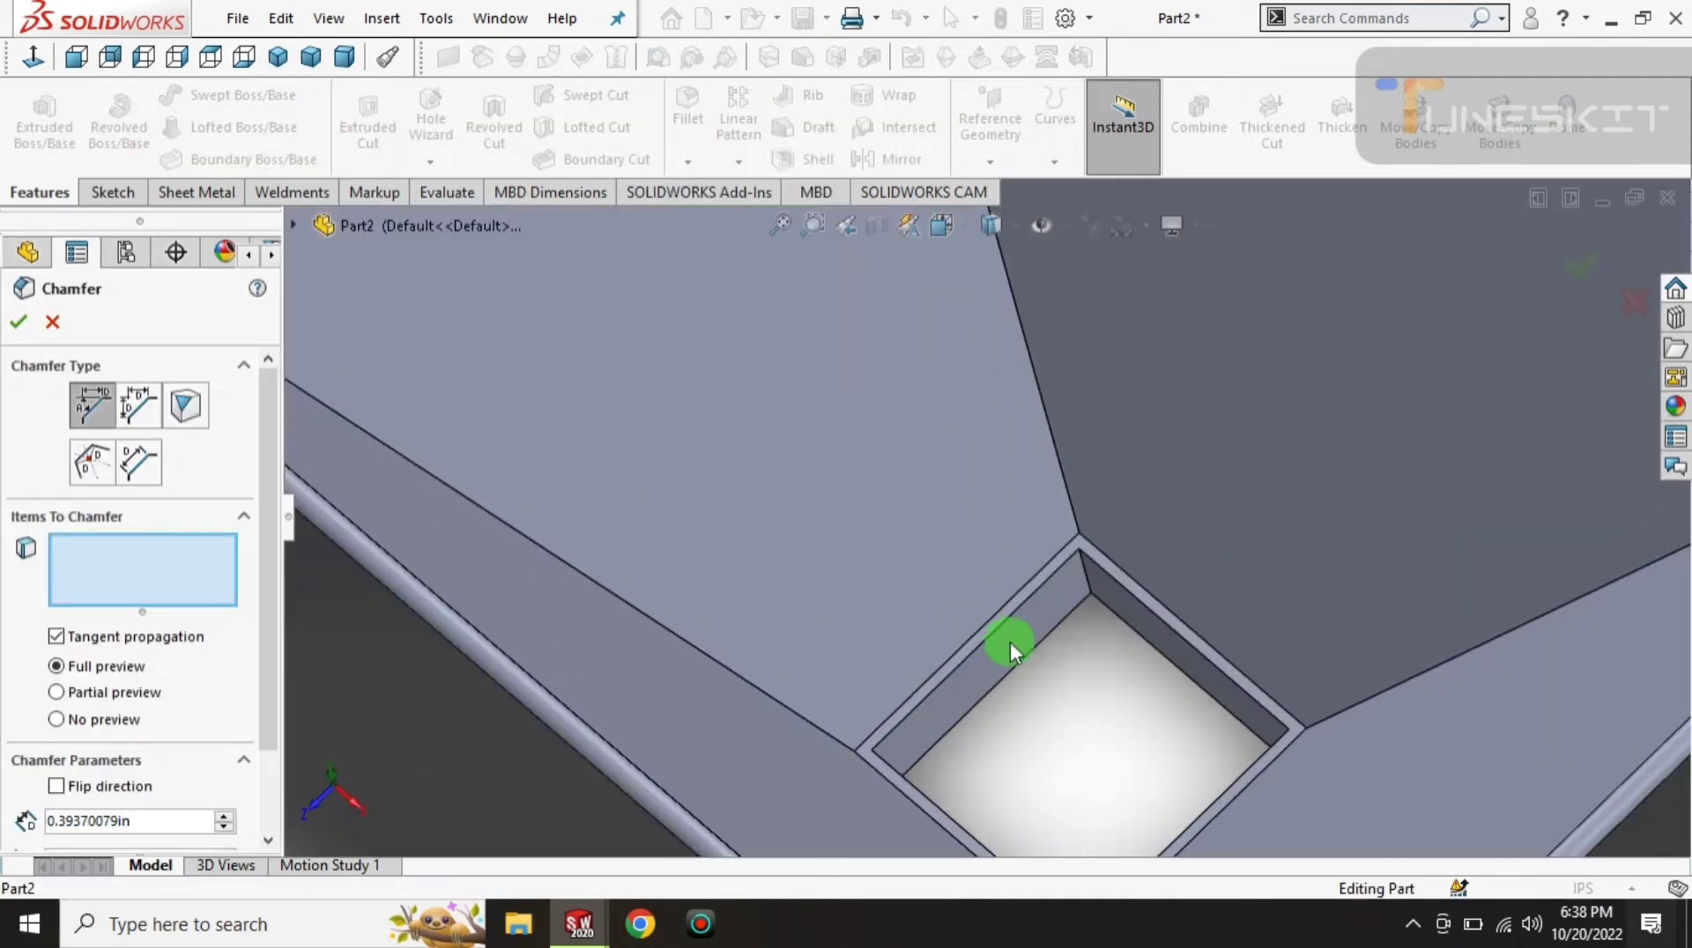
scroll(1010, 642, down, 2)
scroll(1014, 612, down, 1)
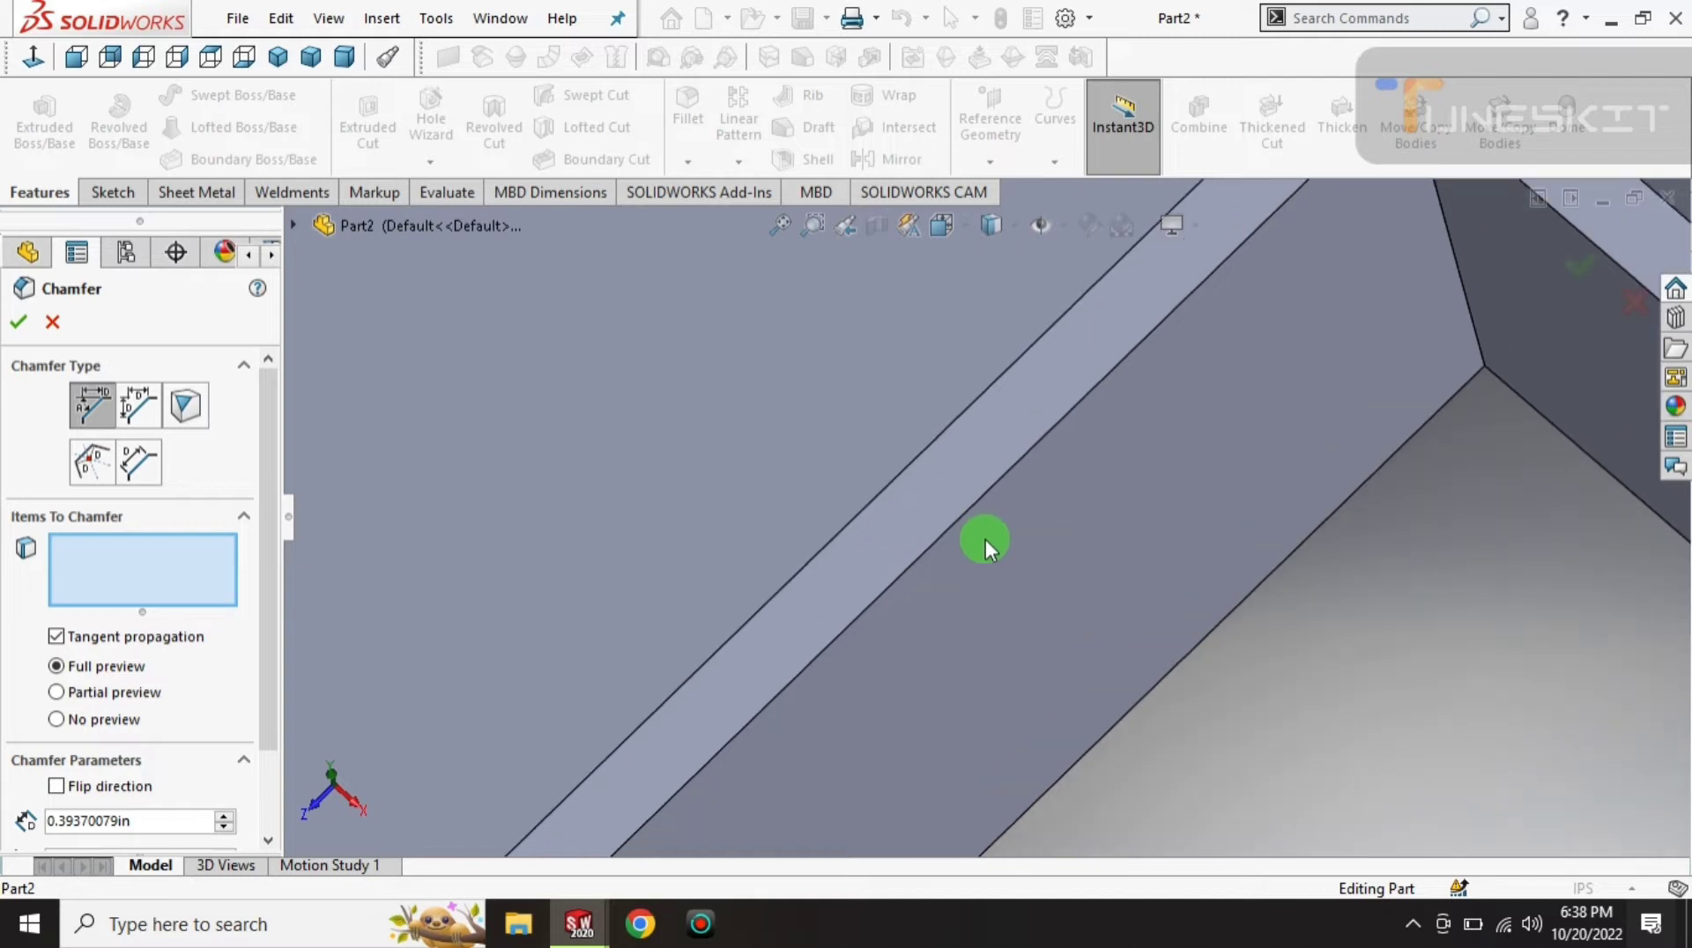
click(933, 453)
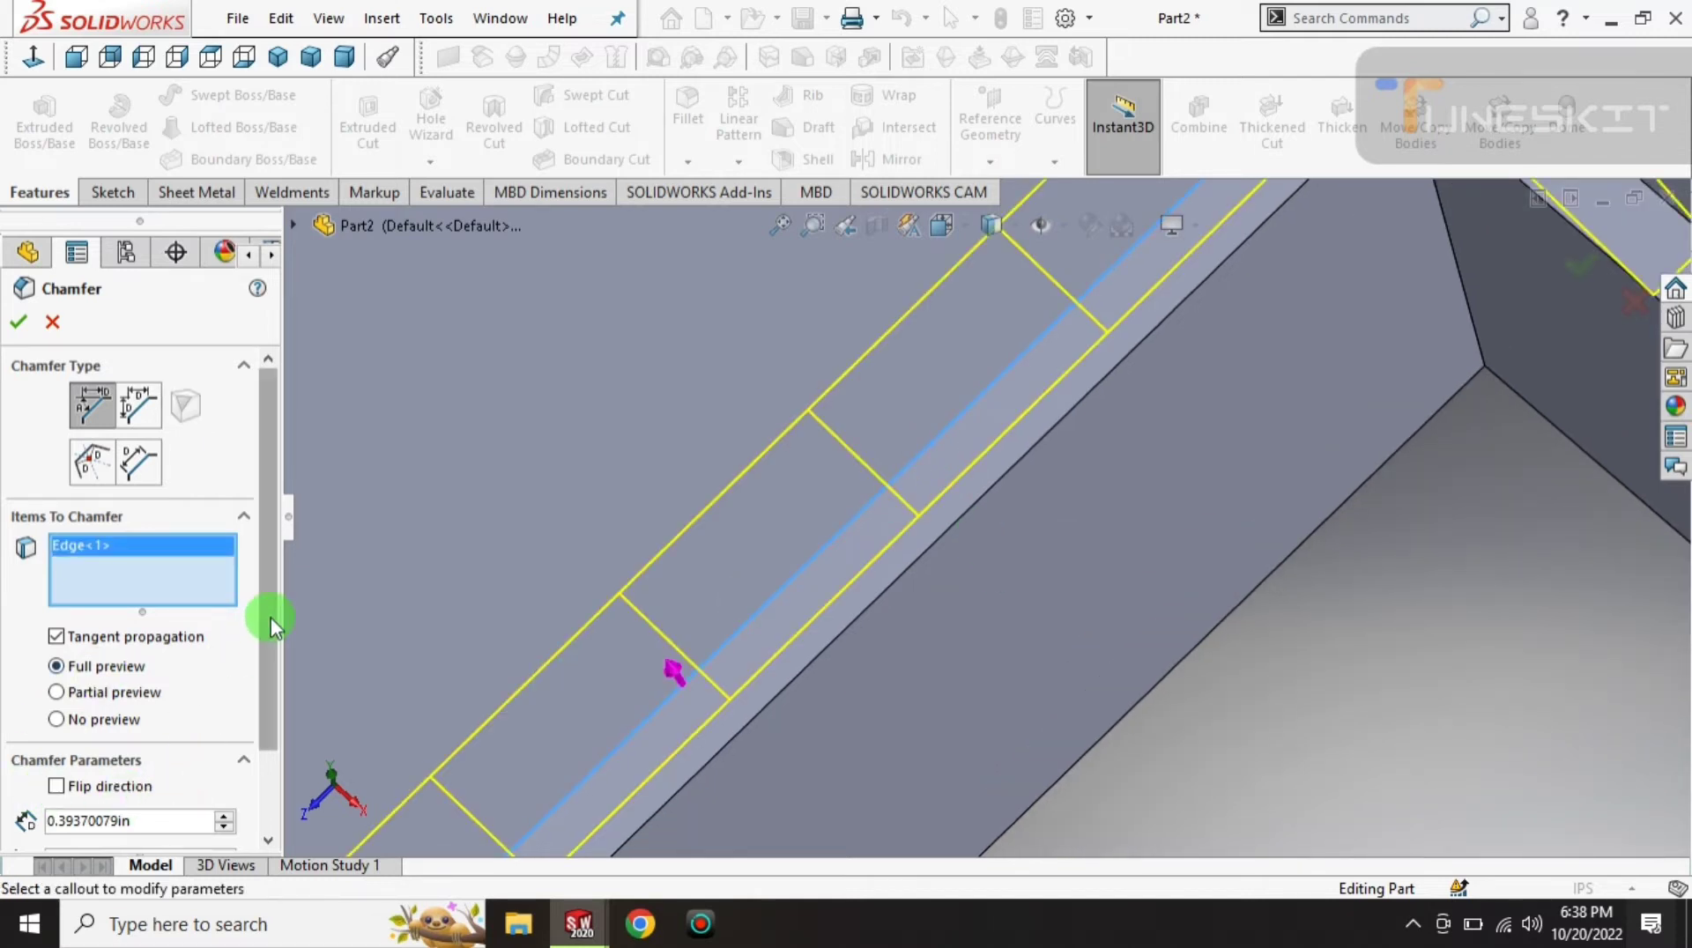
drag(266, 617, 266, 697)
click(131, 755)
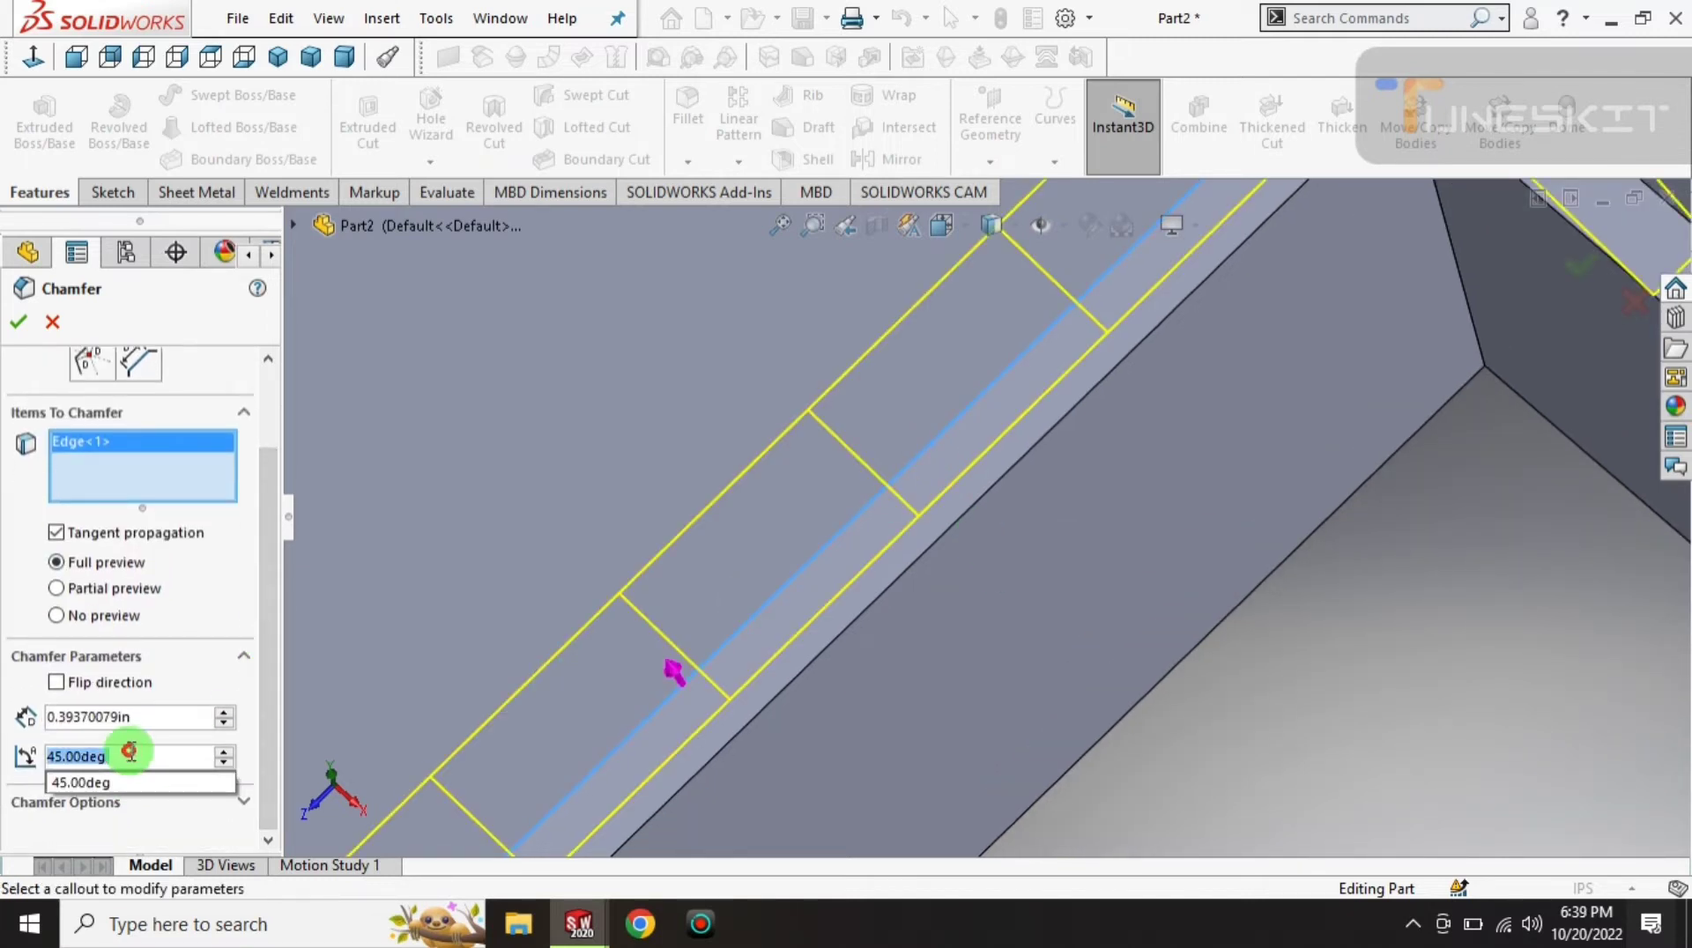
text(2)
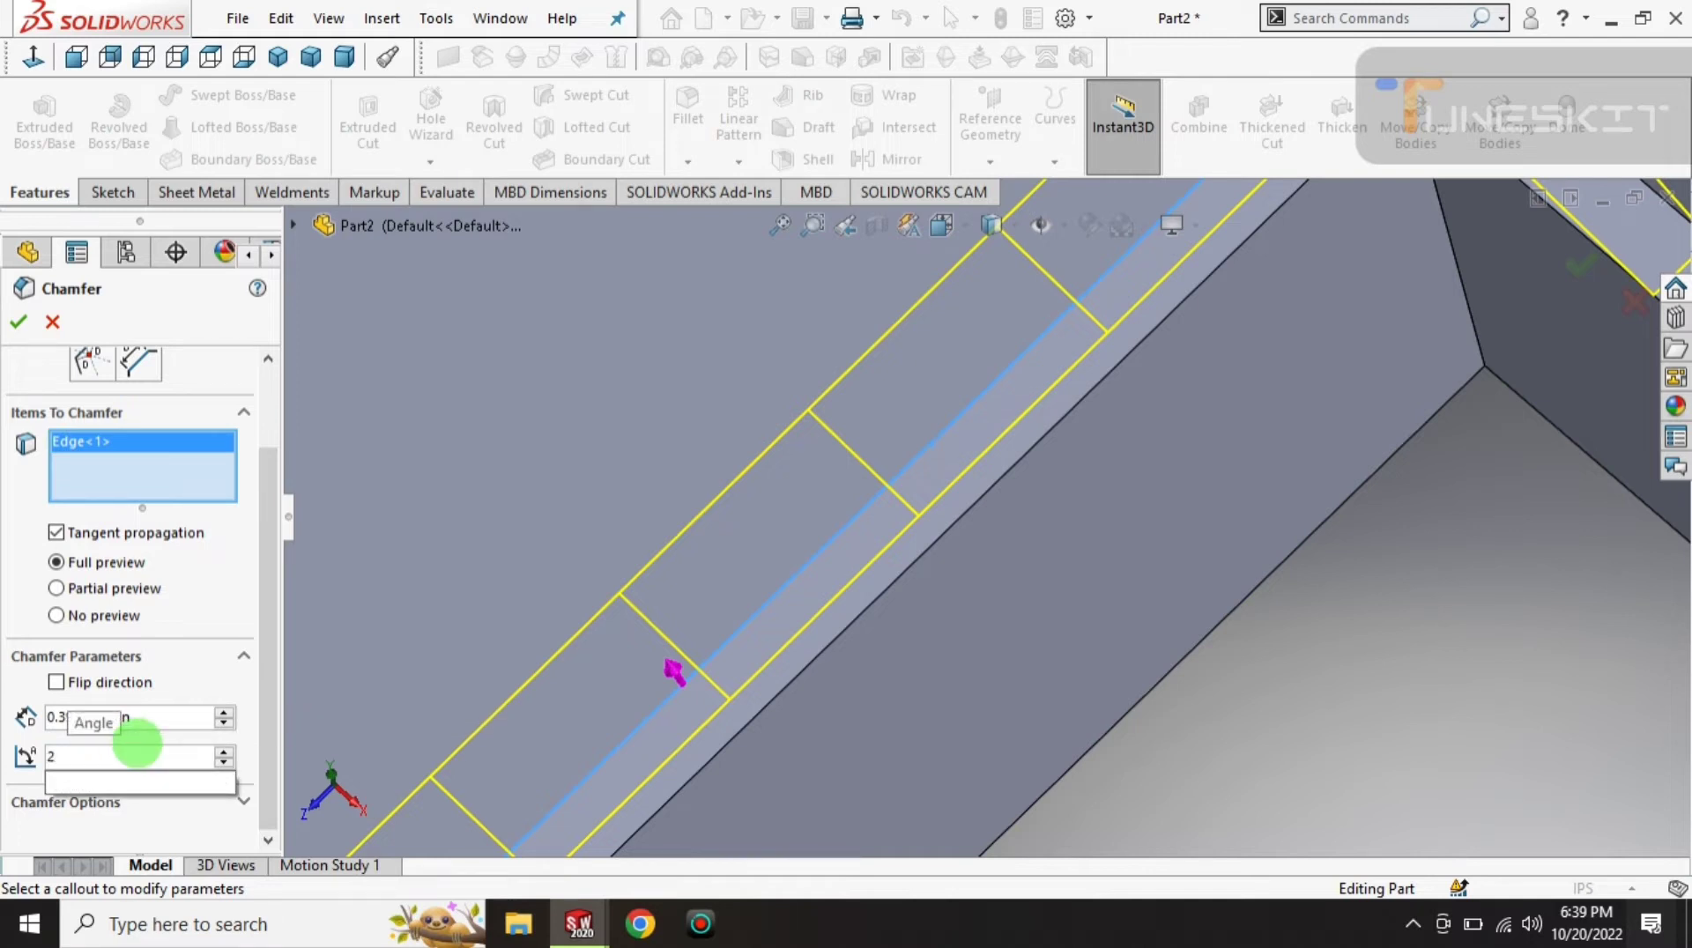
text(0)
key(Return)
- Add the remaining three opening edges and apply the 0.39370079 in, 20° chamfer
scroll(998, 659, up, 2)
scroll(996, 658, up, 3)
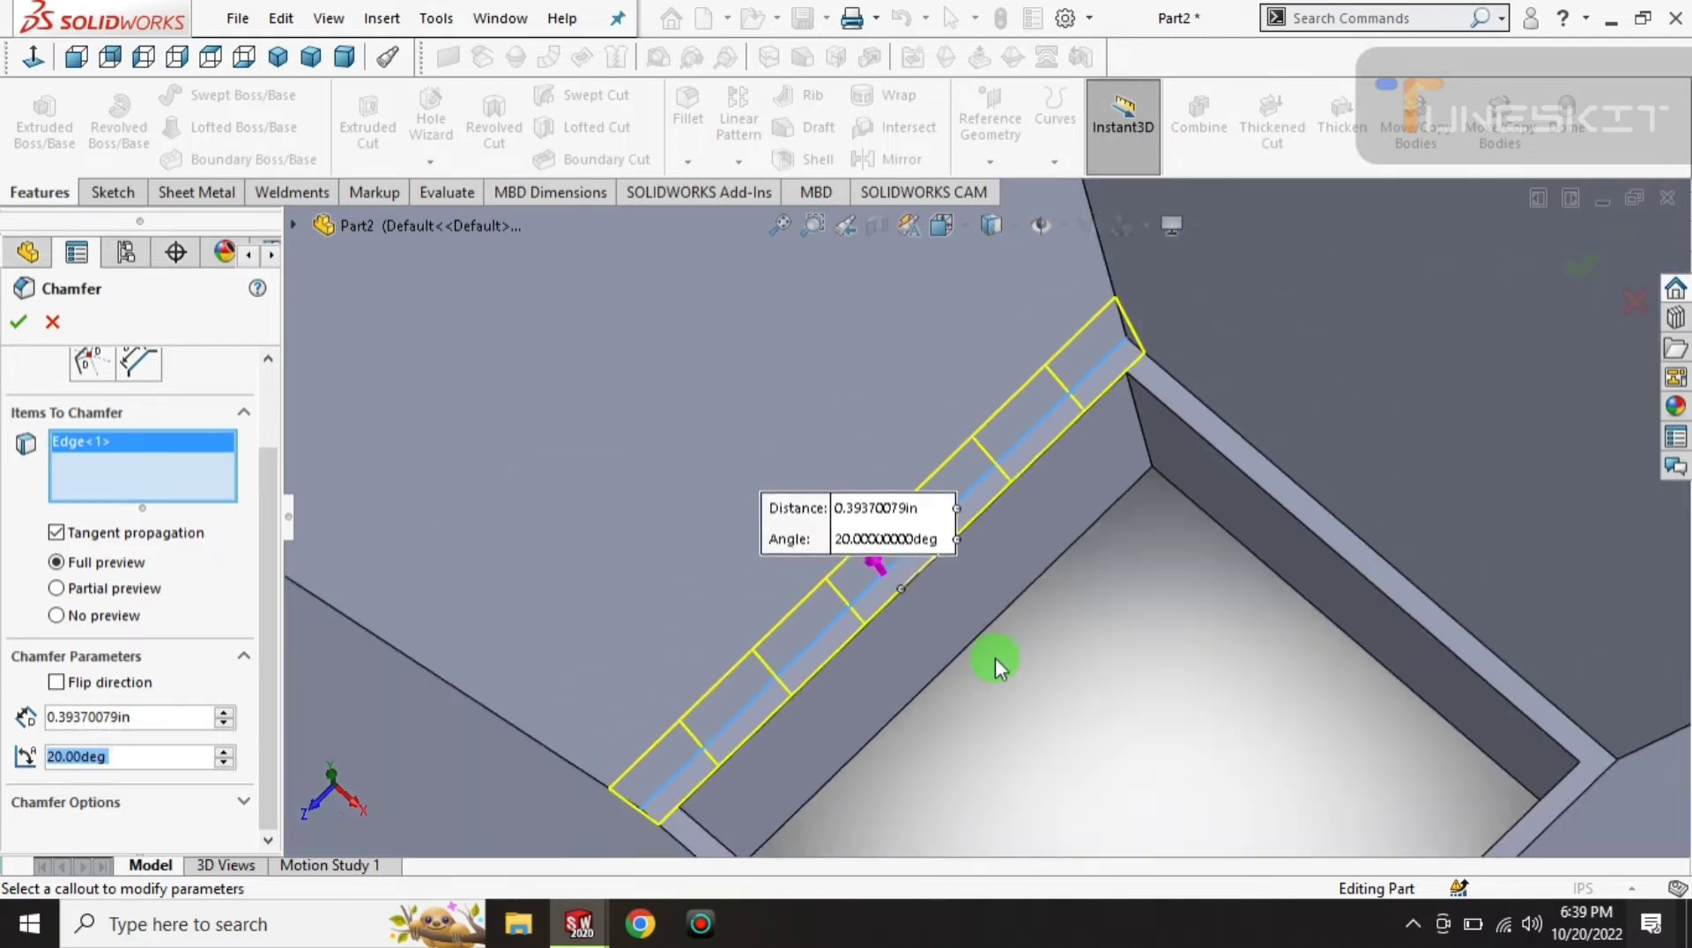
scroll(996, 657, up, 1)
mouse_move(1125, 740)
middle_down()
mouse_move(1126, 679)
mouse_move(1216, 502)
mouse_move(1193, 578)
mouse_move(1091, 721)
mouse_move(1237, 545)
mouse_move(1303, 691)
mouse_move(1401, 820)
middle_up()
click(1250, 528)
click(1421, 820)
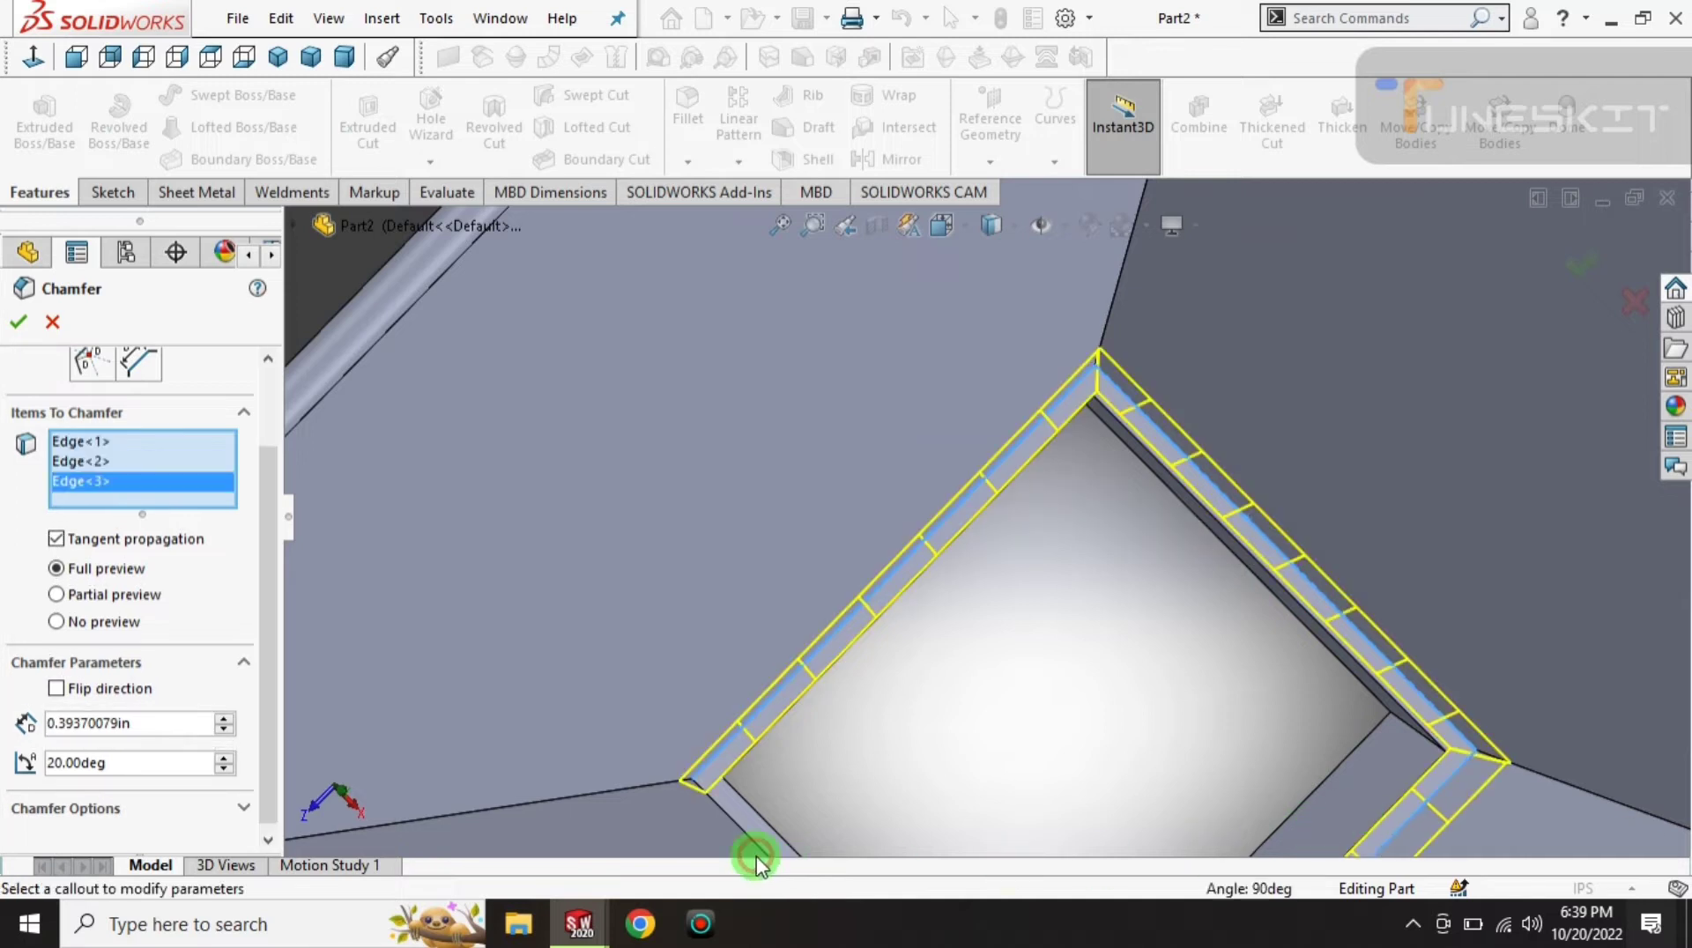
click(779, 805)
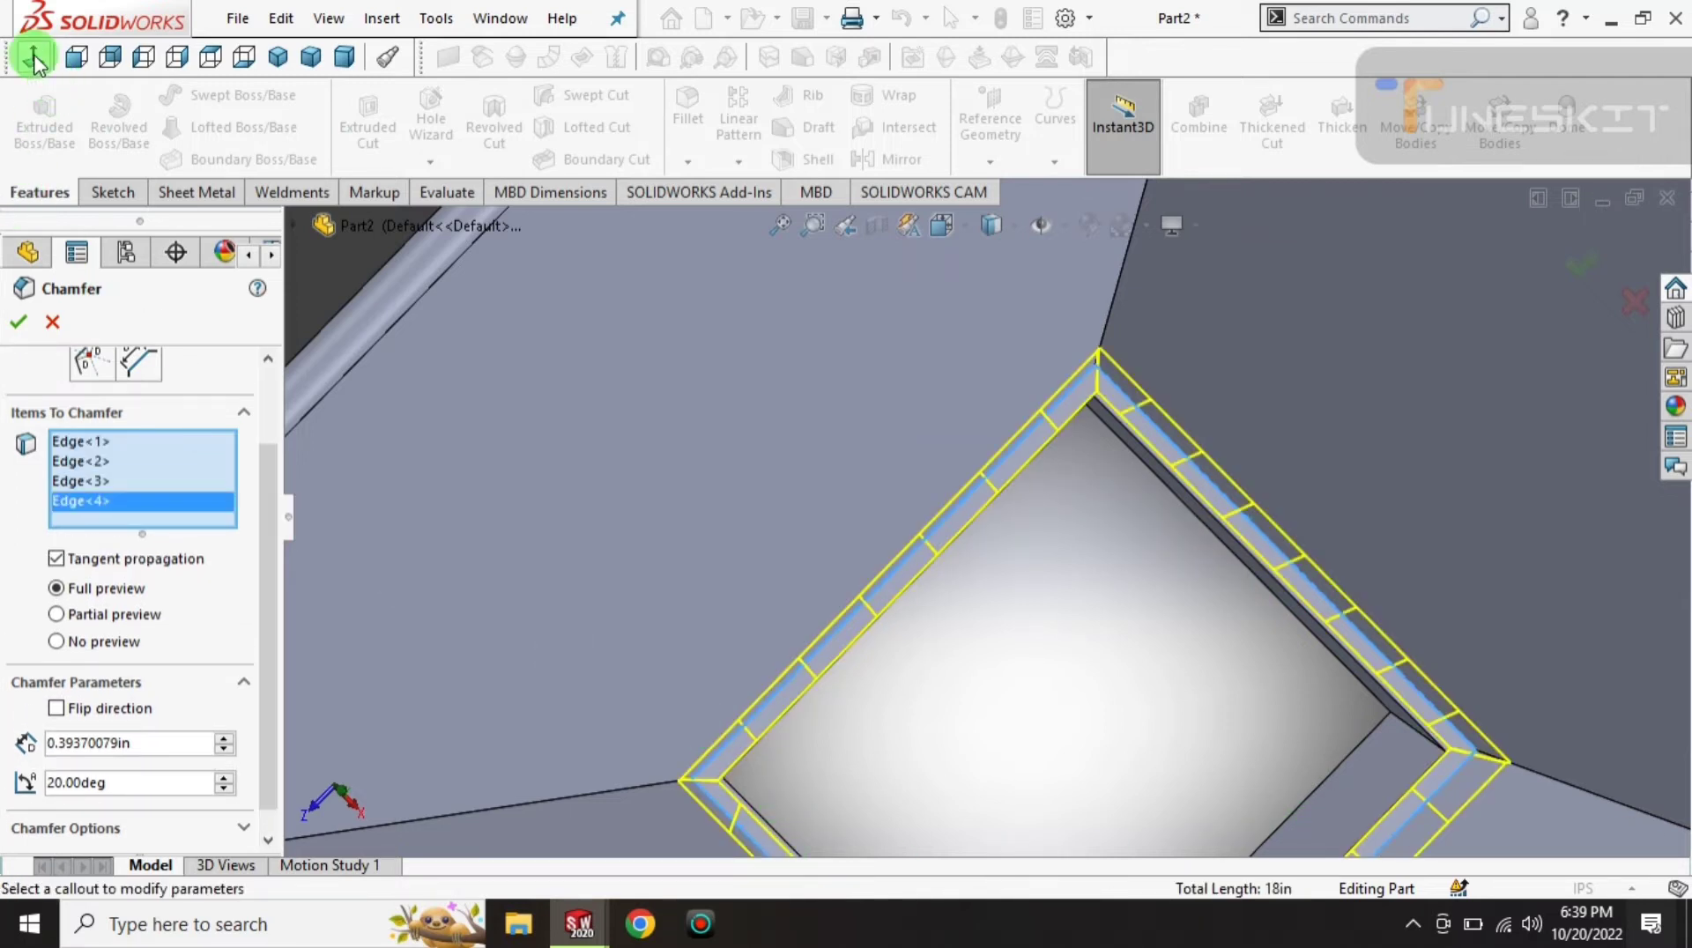
click(21, 326)
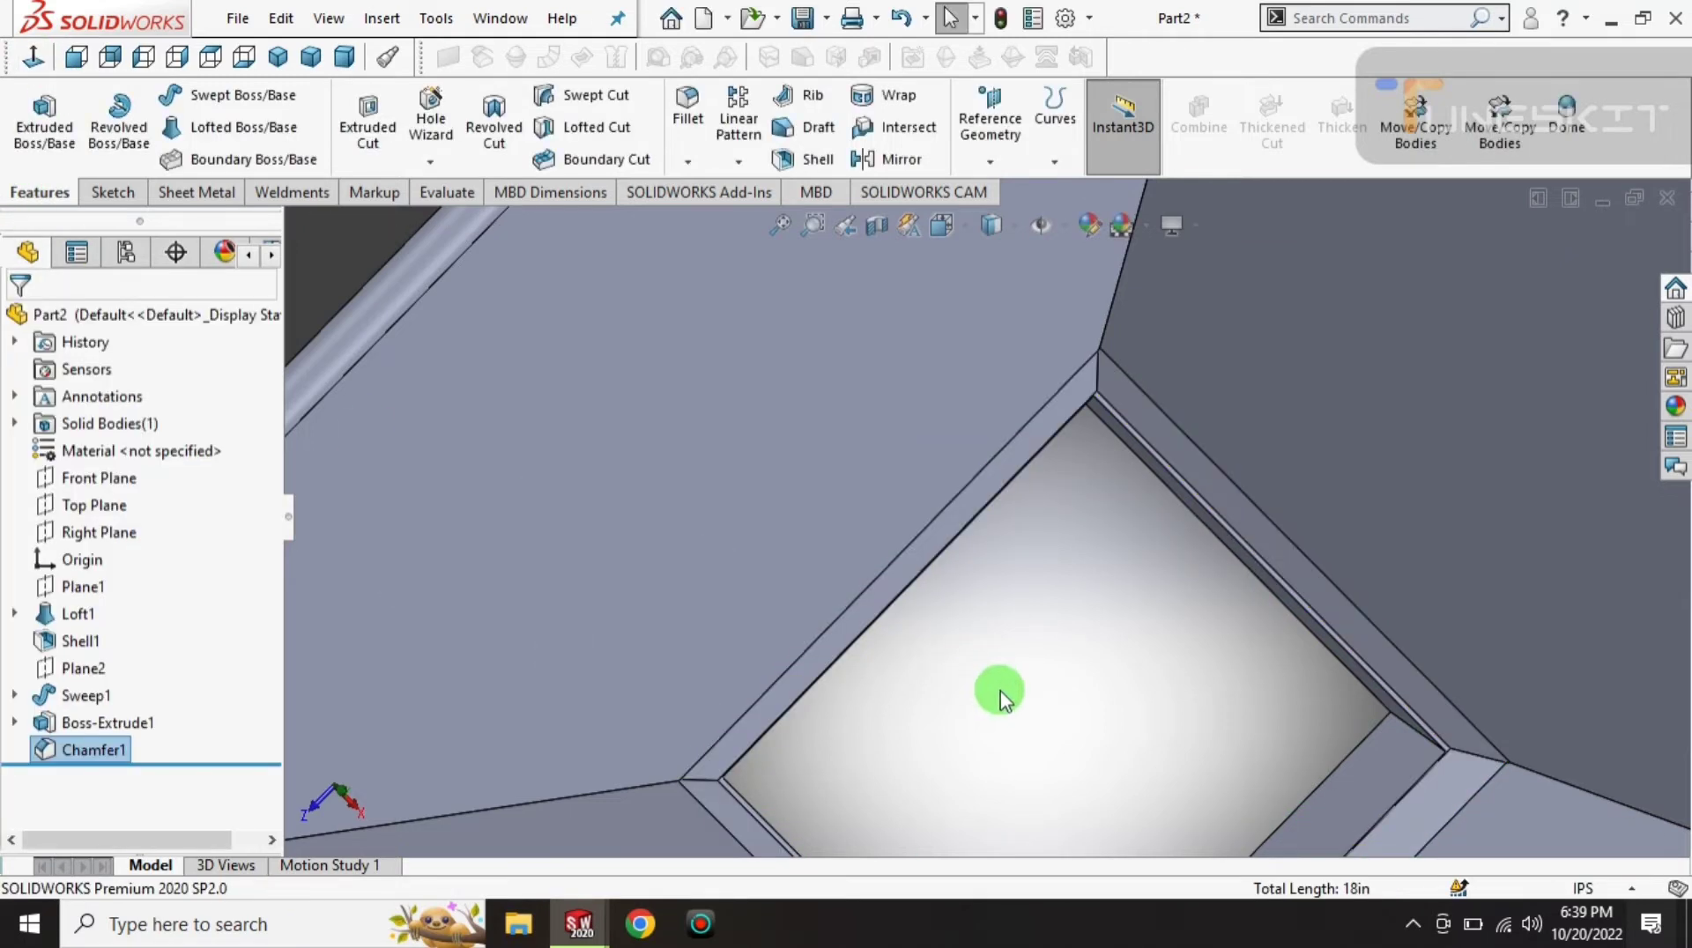
- Frame the neck in isometric view and start a new reference plane
key(ctrl+7)
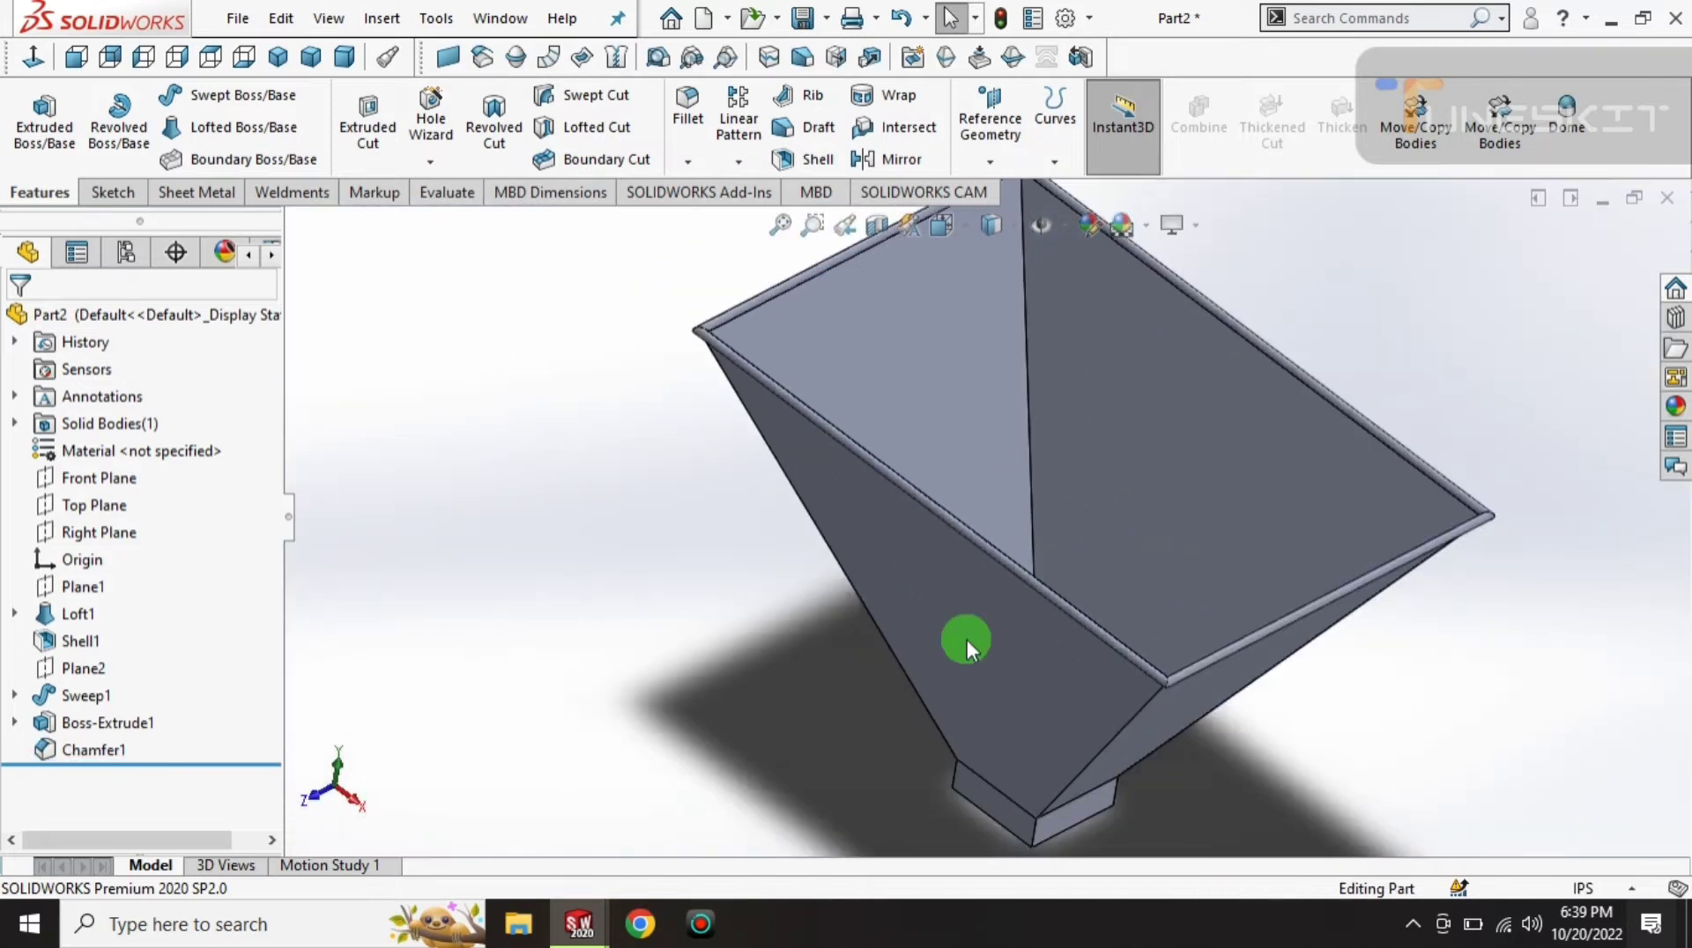
click(269, 59)
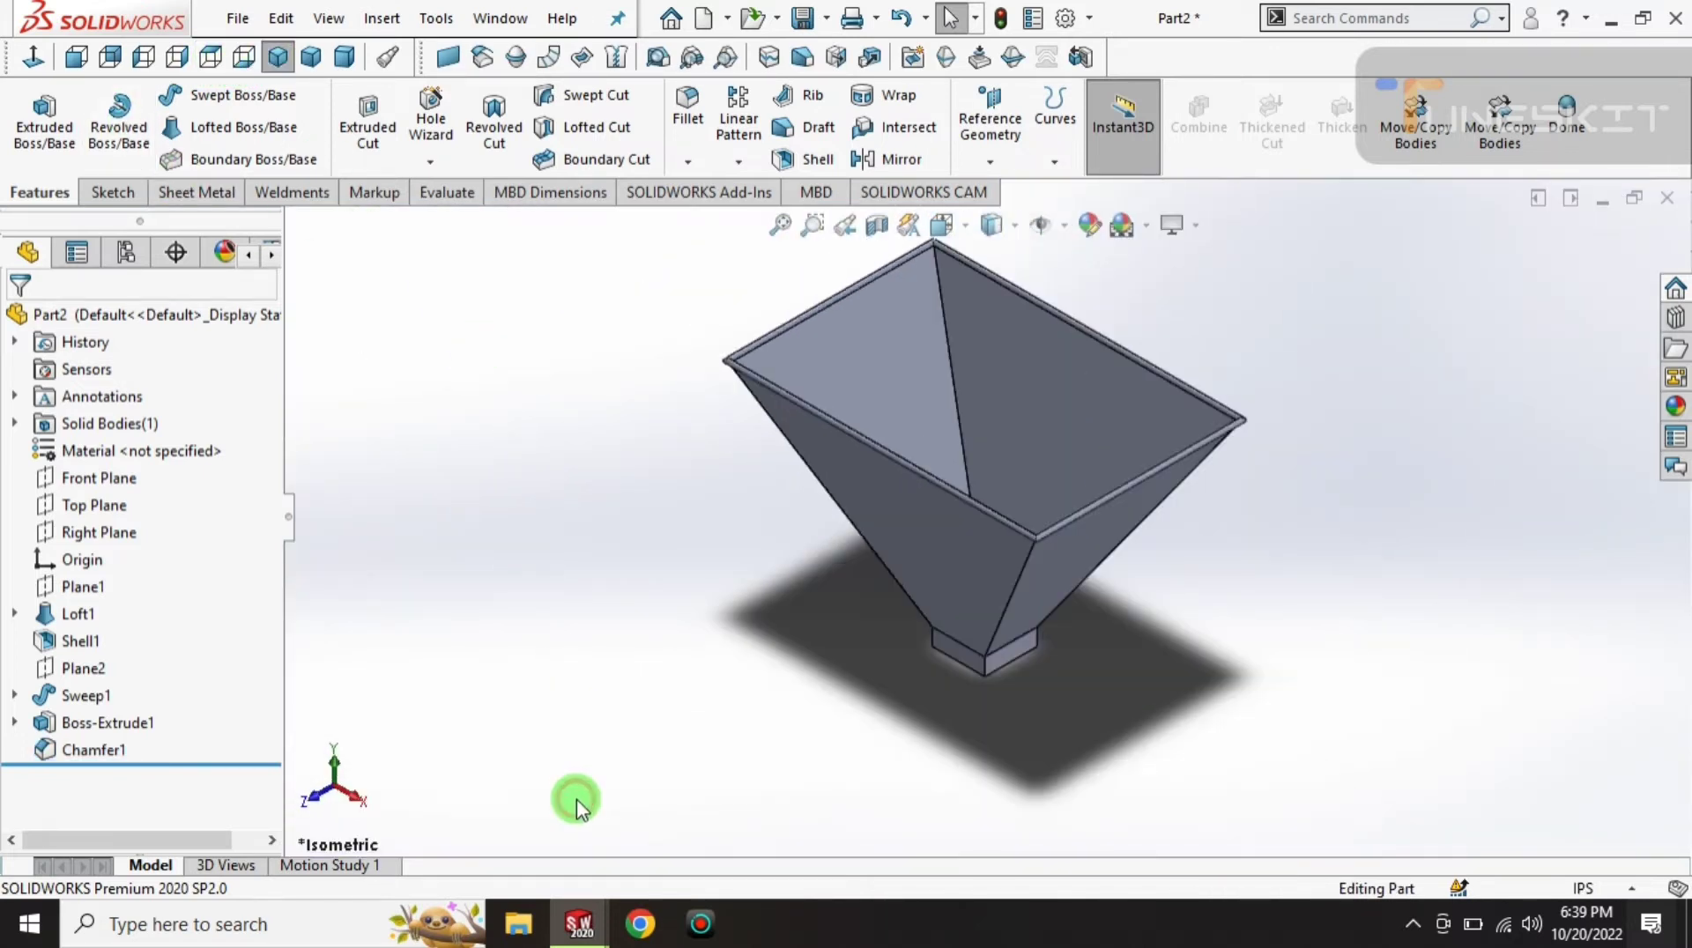
middle_drag(1012, 770, 981, 482)
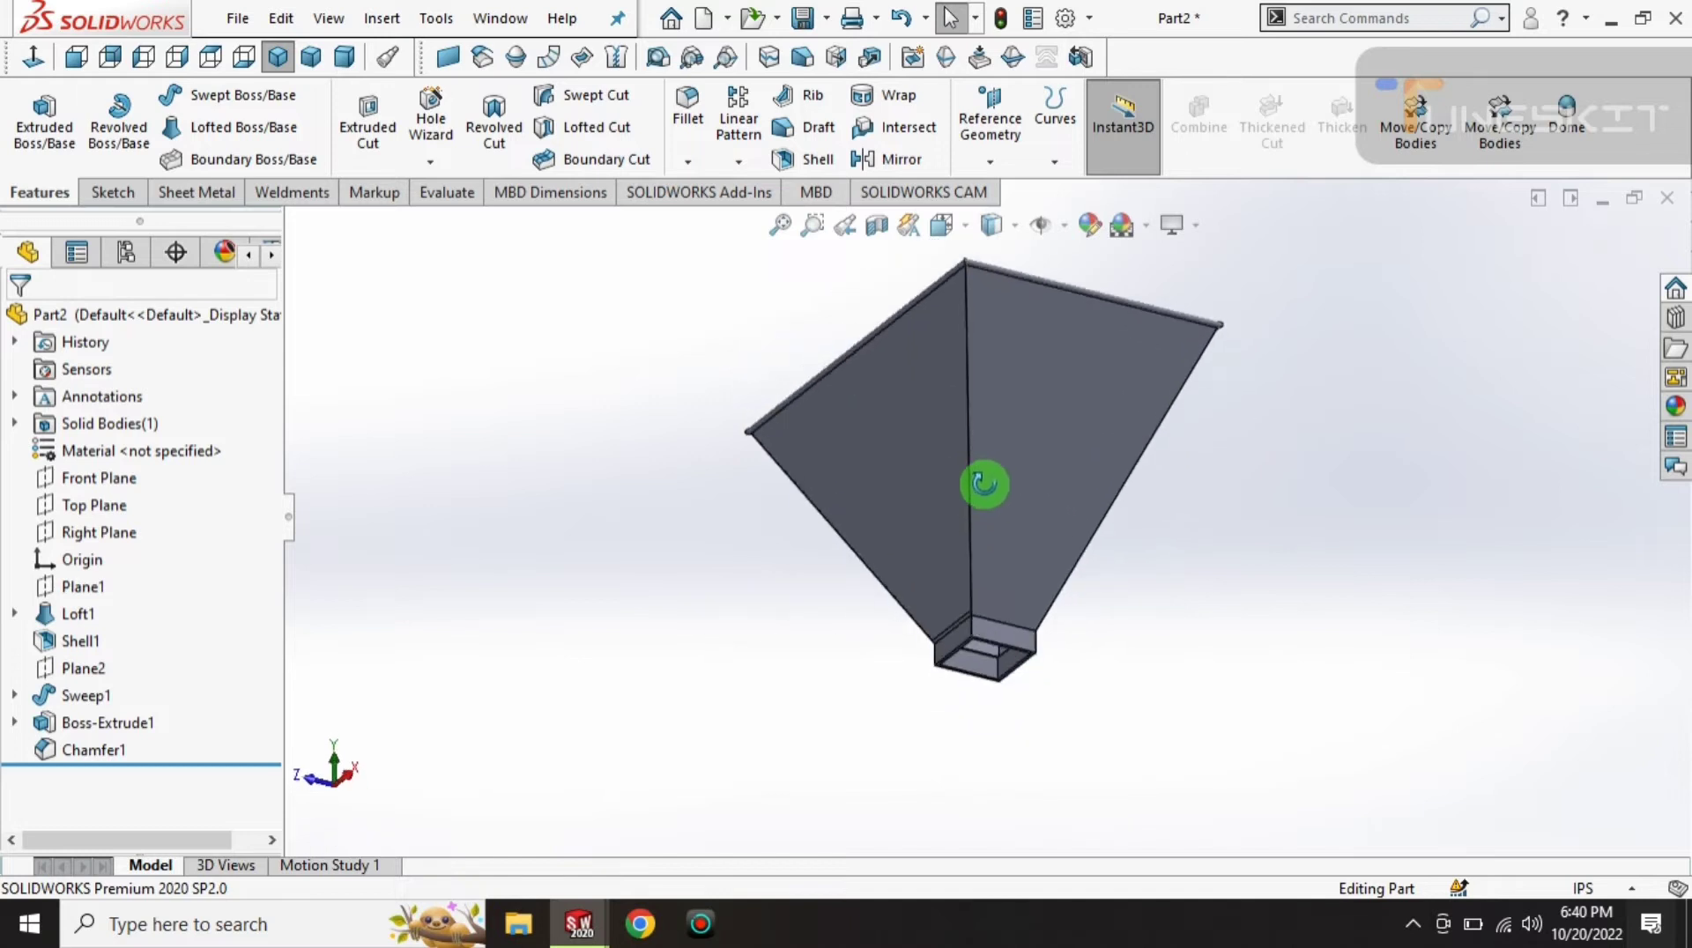
click(990, 161)
click(993, 189)
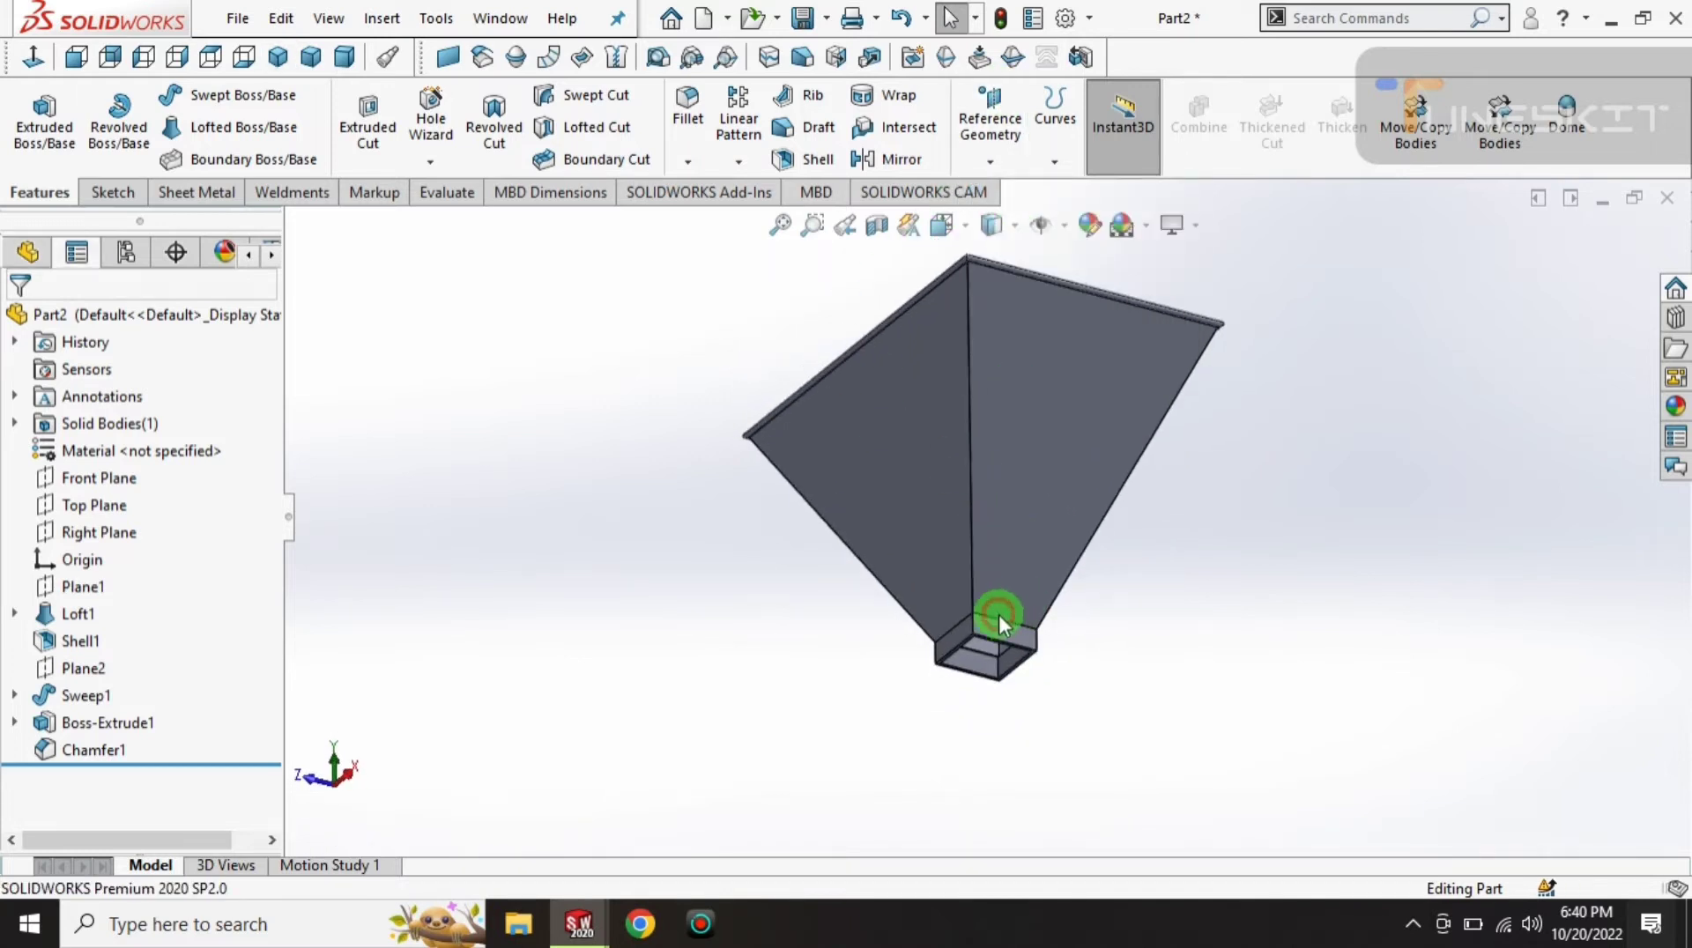
scroll(993, 625, down, 3)
scroll(960, 616, down, 3)
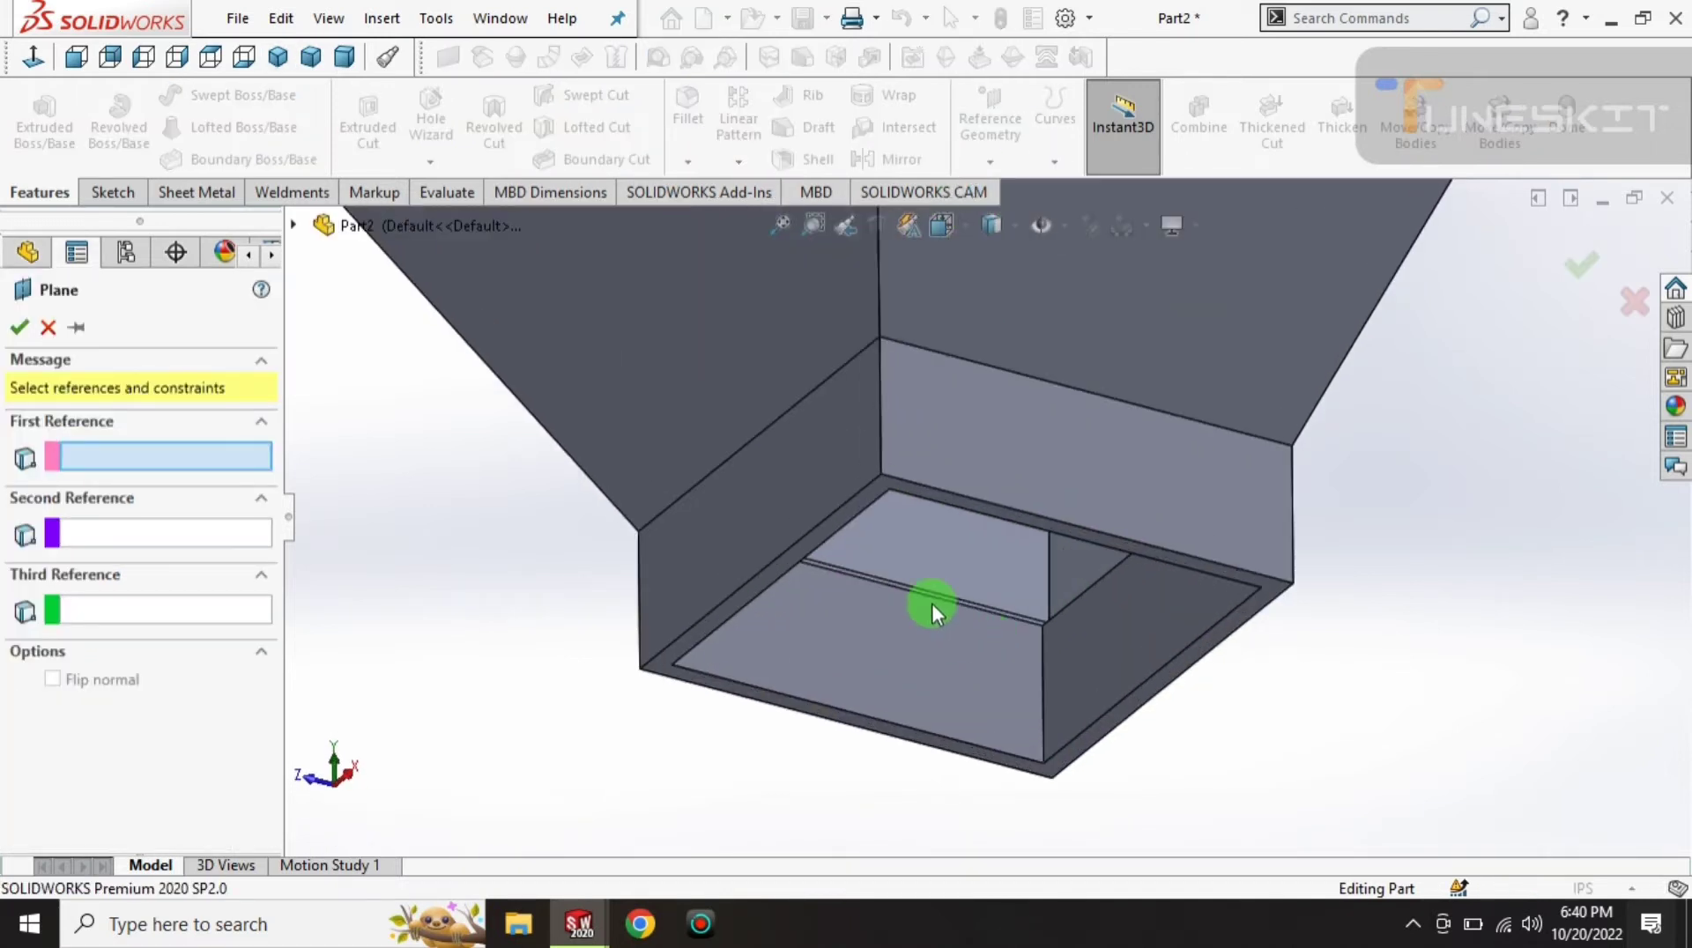
- Base Plane3 on the neck's bottom face, offset 1.00 in and flipped toward the hopper
click(851, 504)
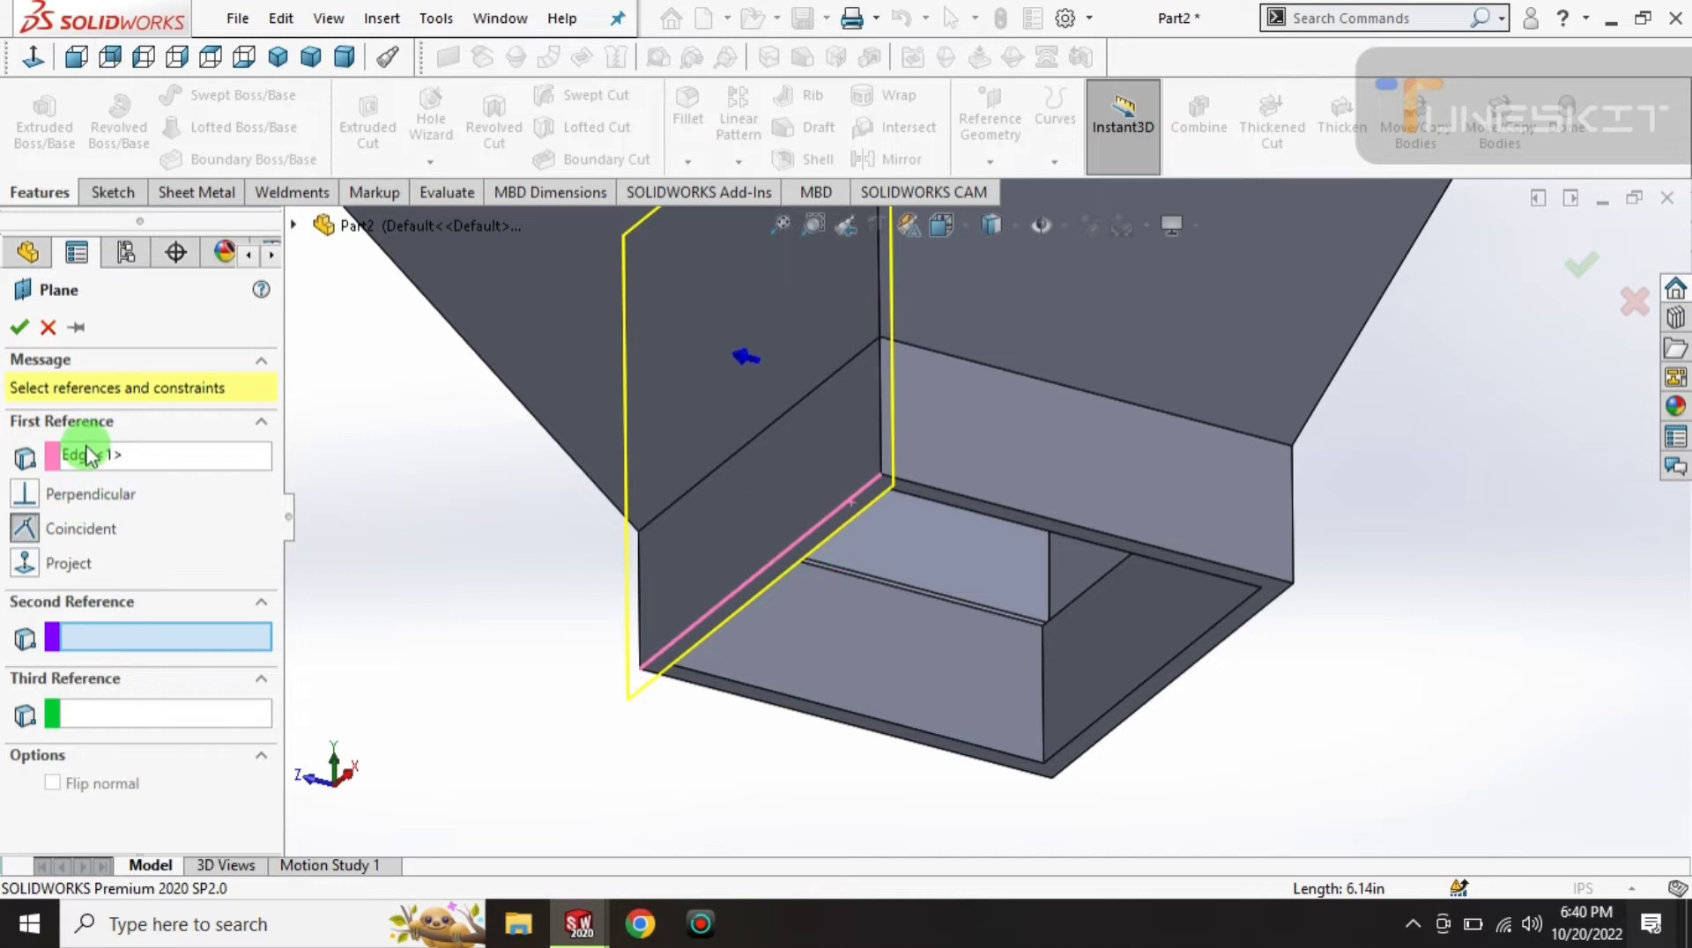
click(120, 457)
click(185, 471)
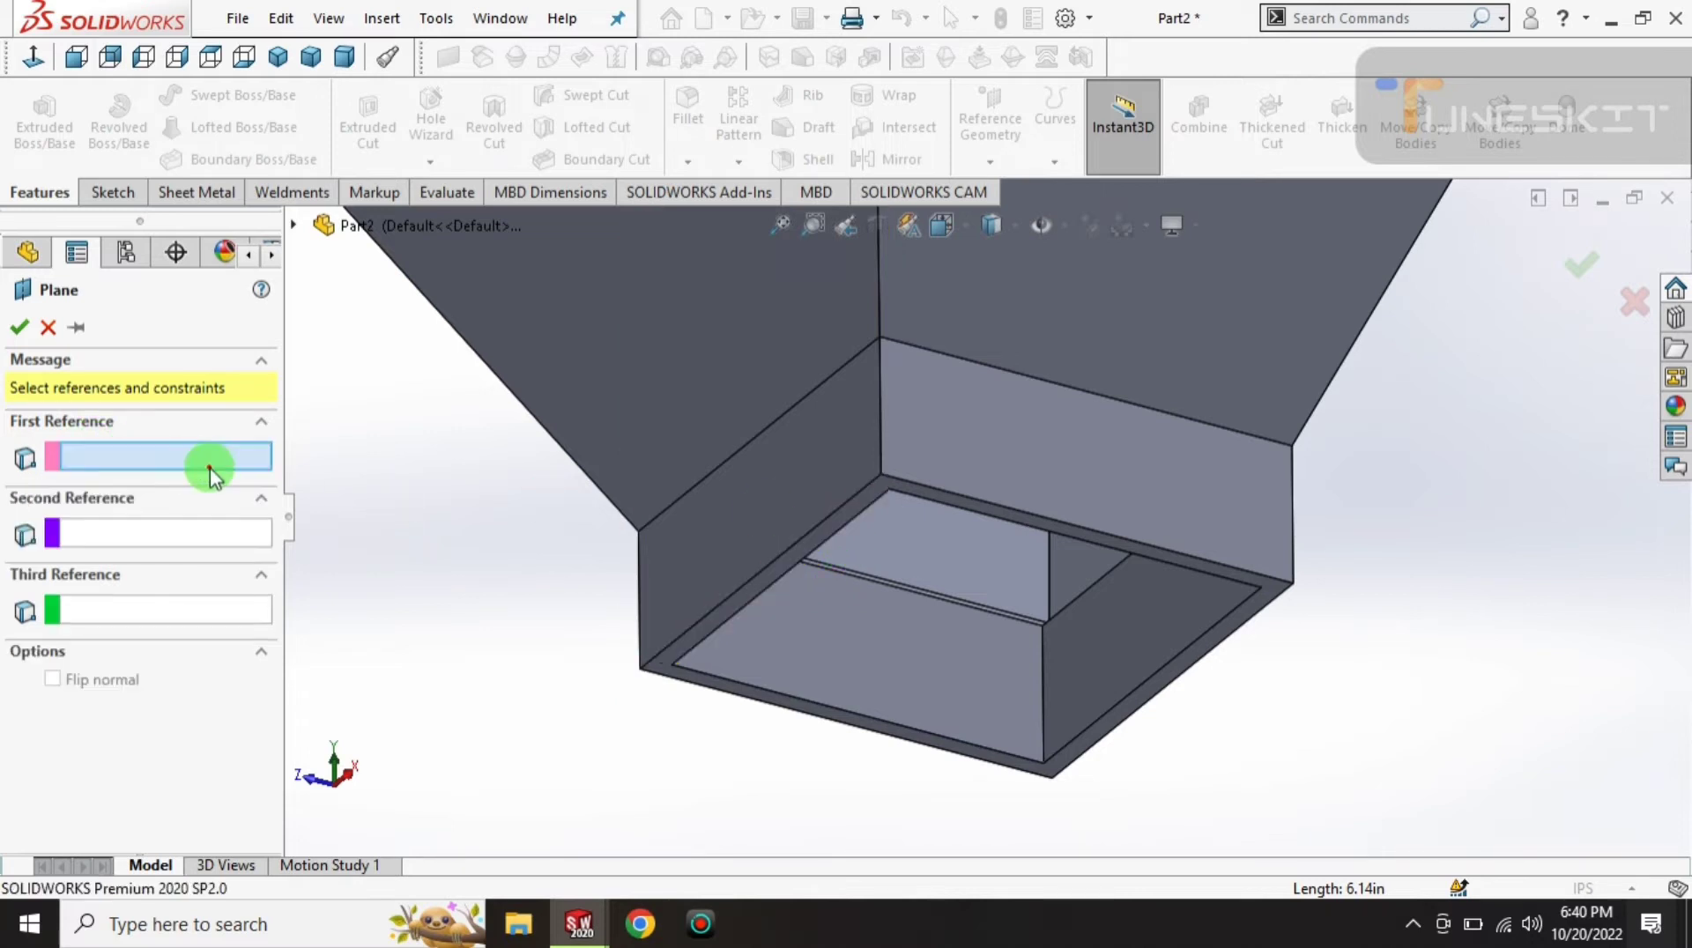
scroll(1162, 547, down, 5)
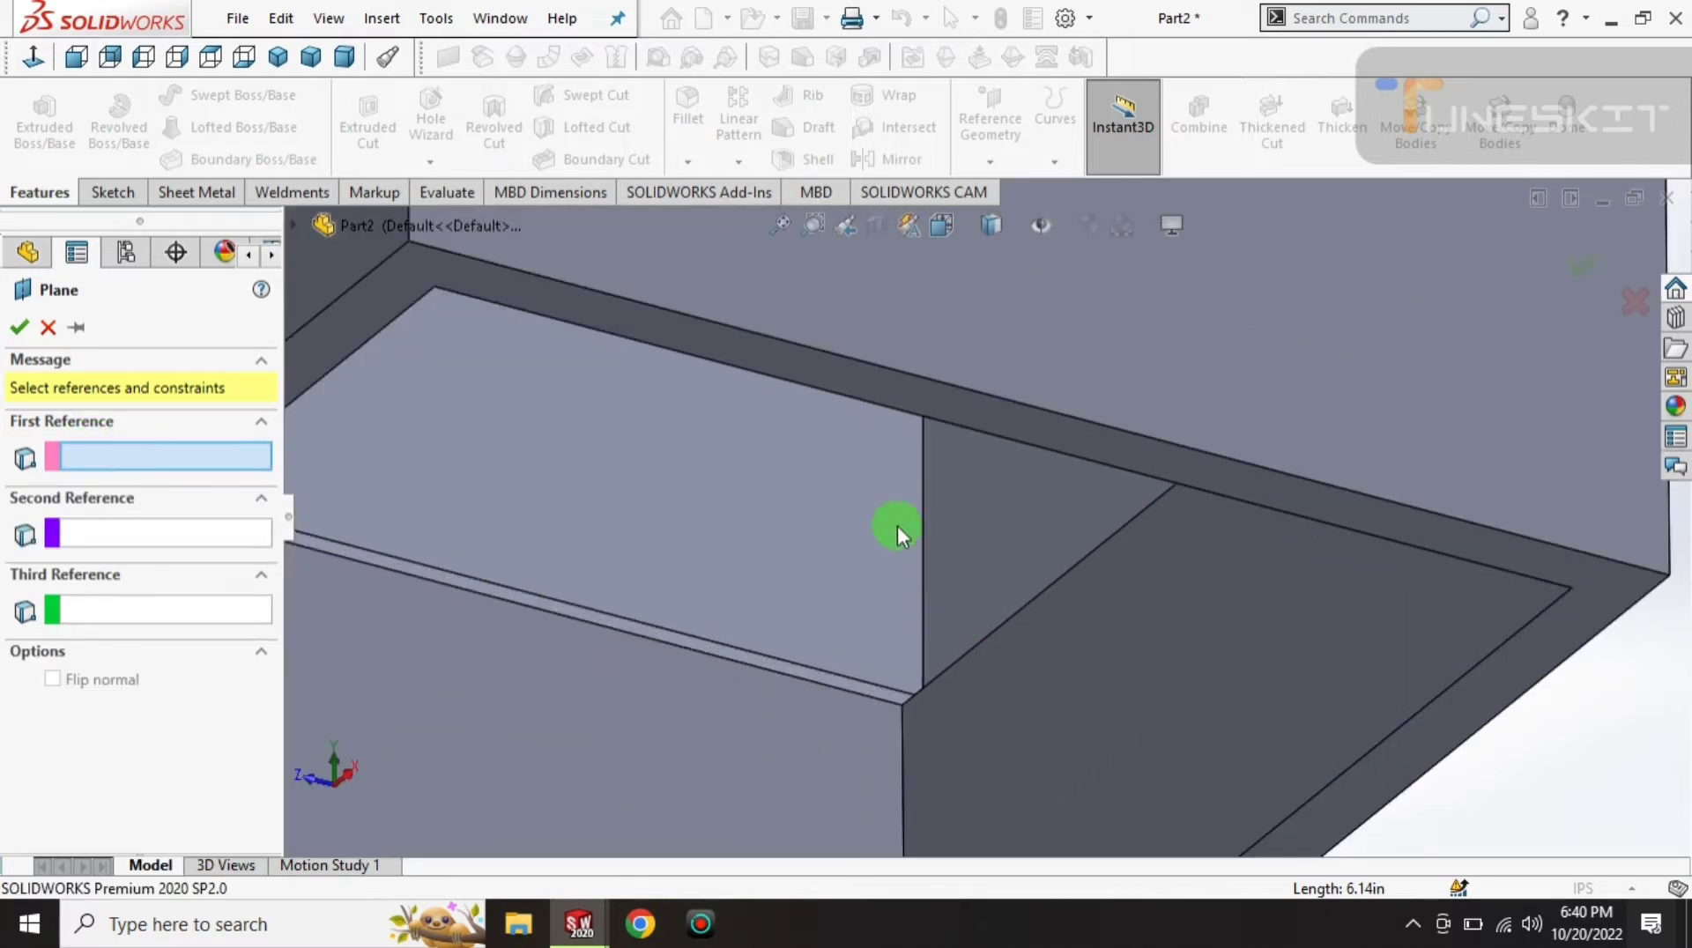
click(917, 393)
scroll(956, 473, up, 3)
middle_drag(956, 473, 979, 599)
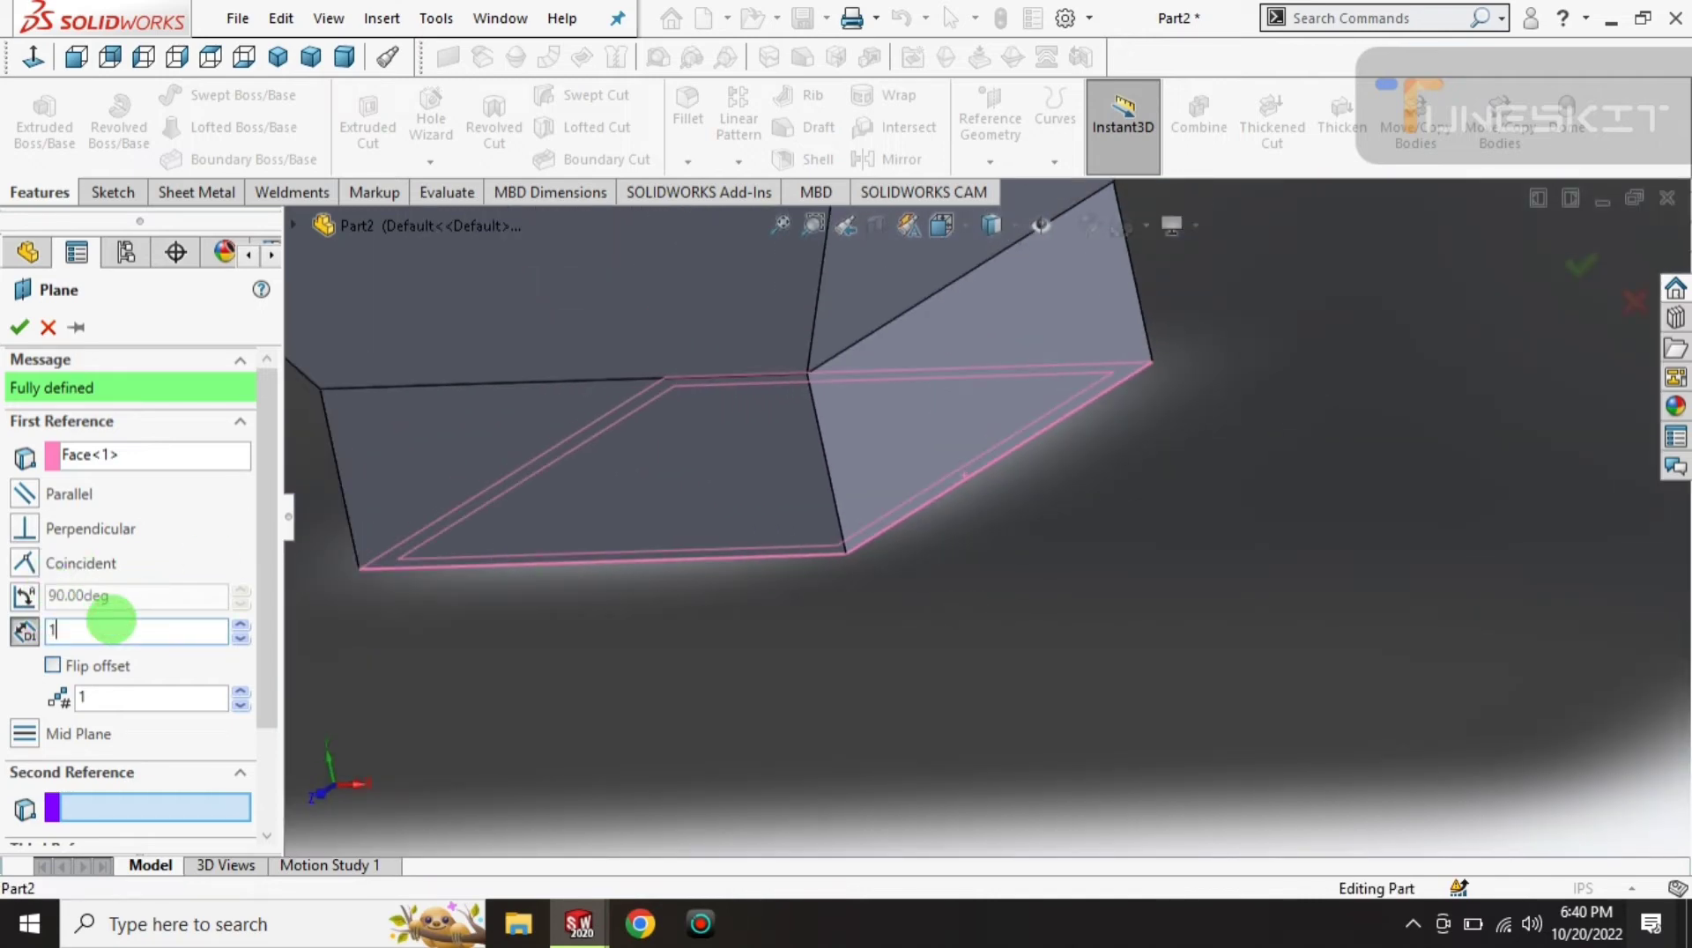
click(626, 714)
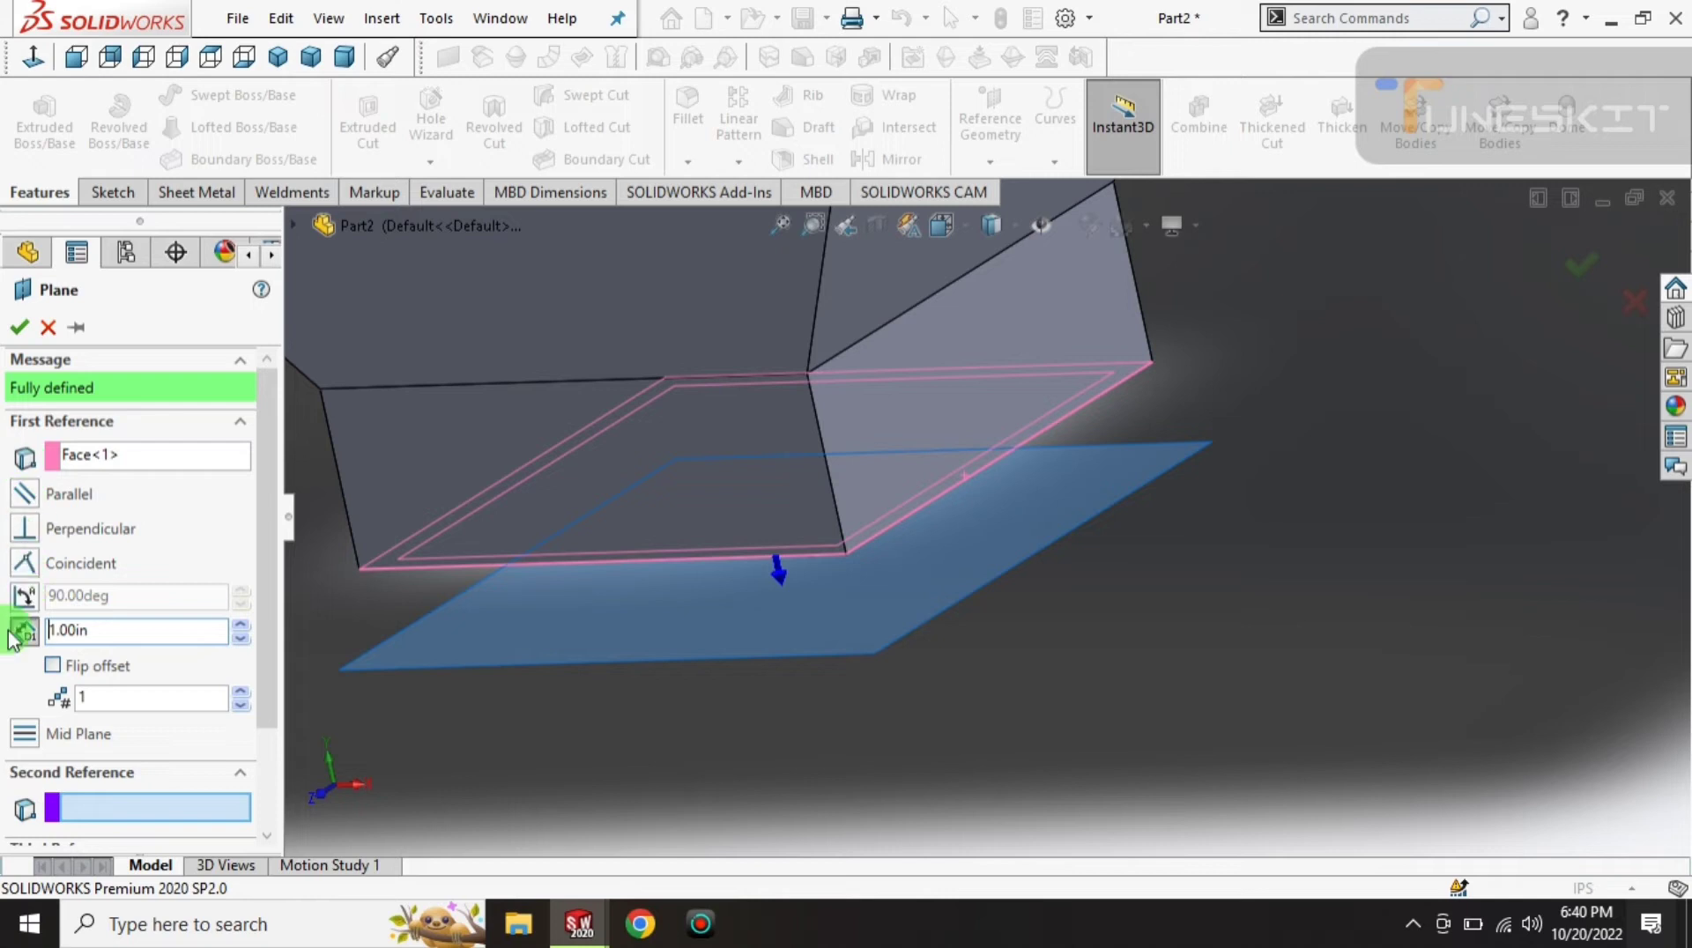
click(53, 665)
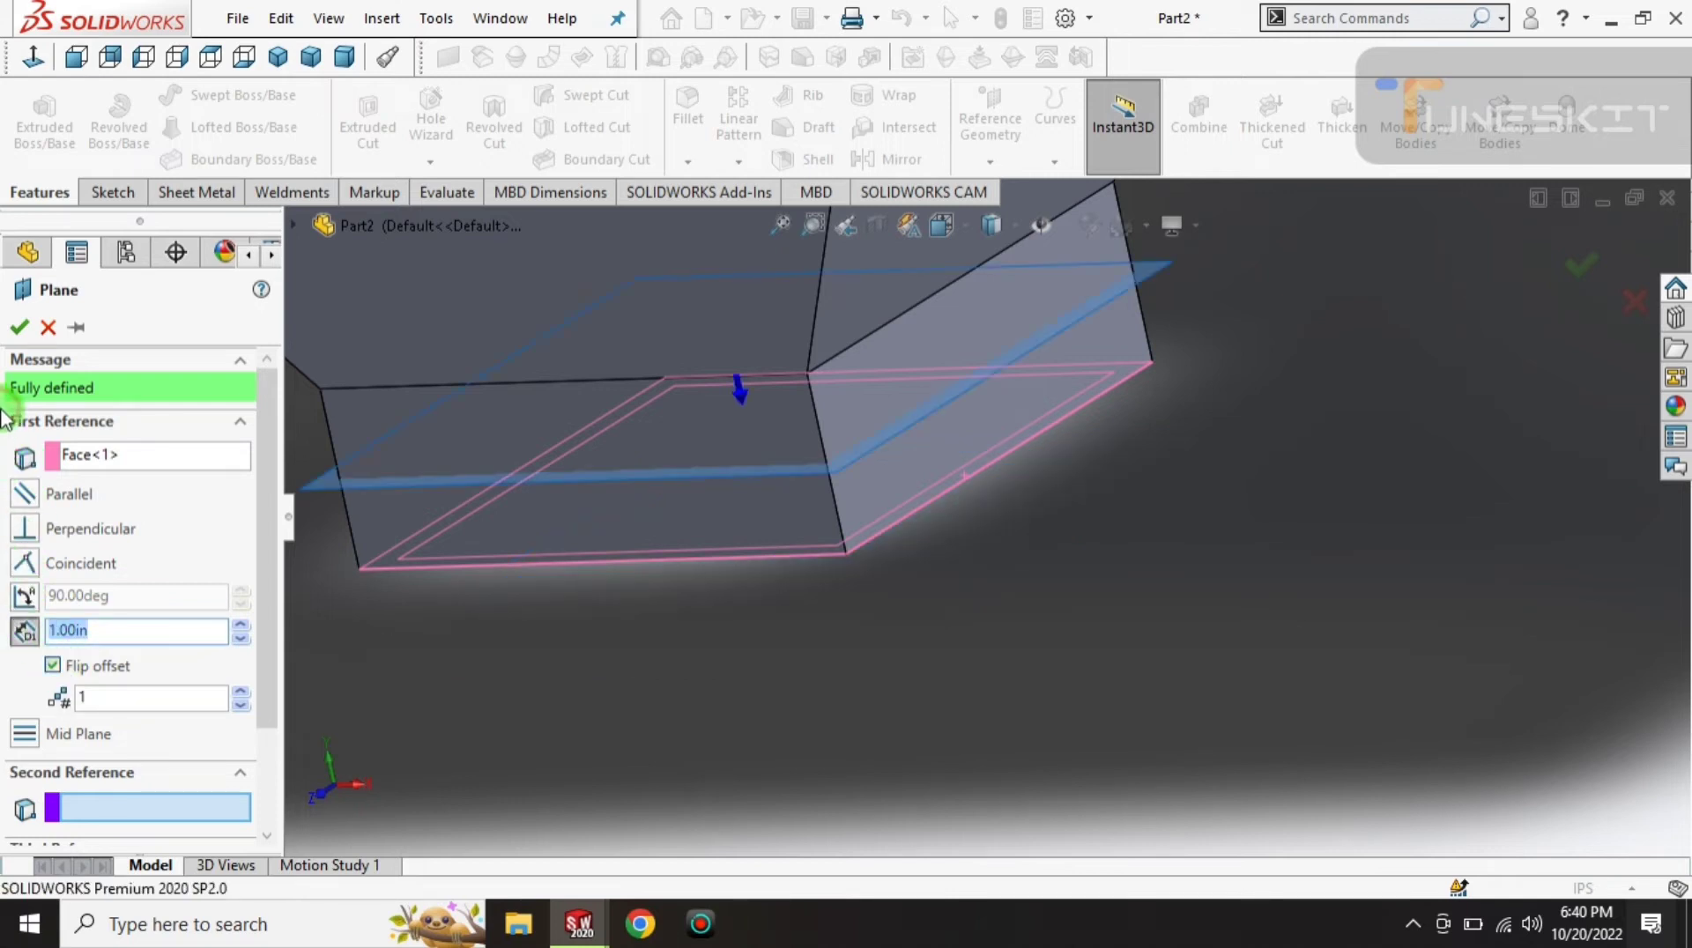
click(22, 333)
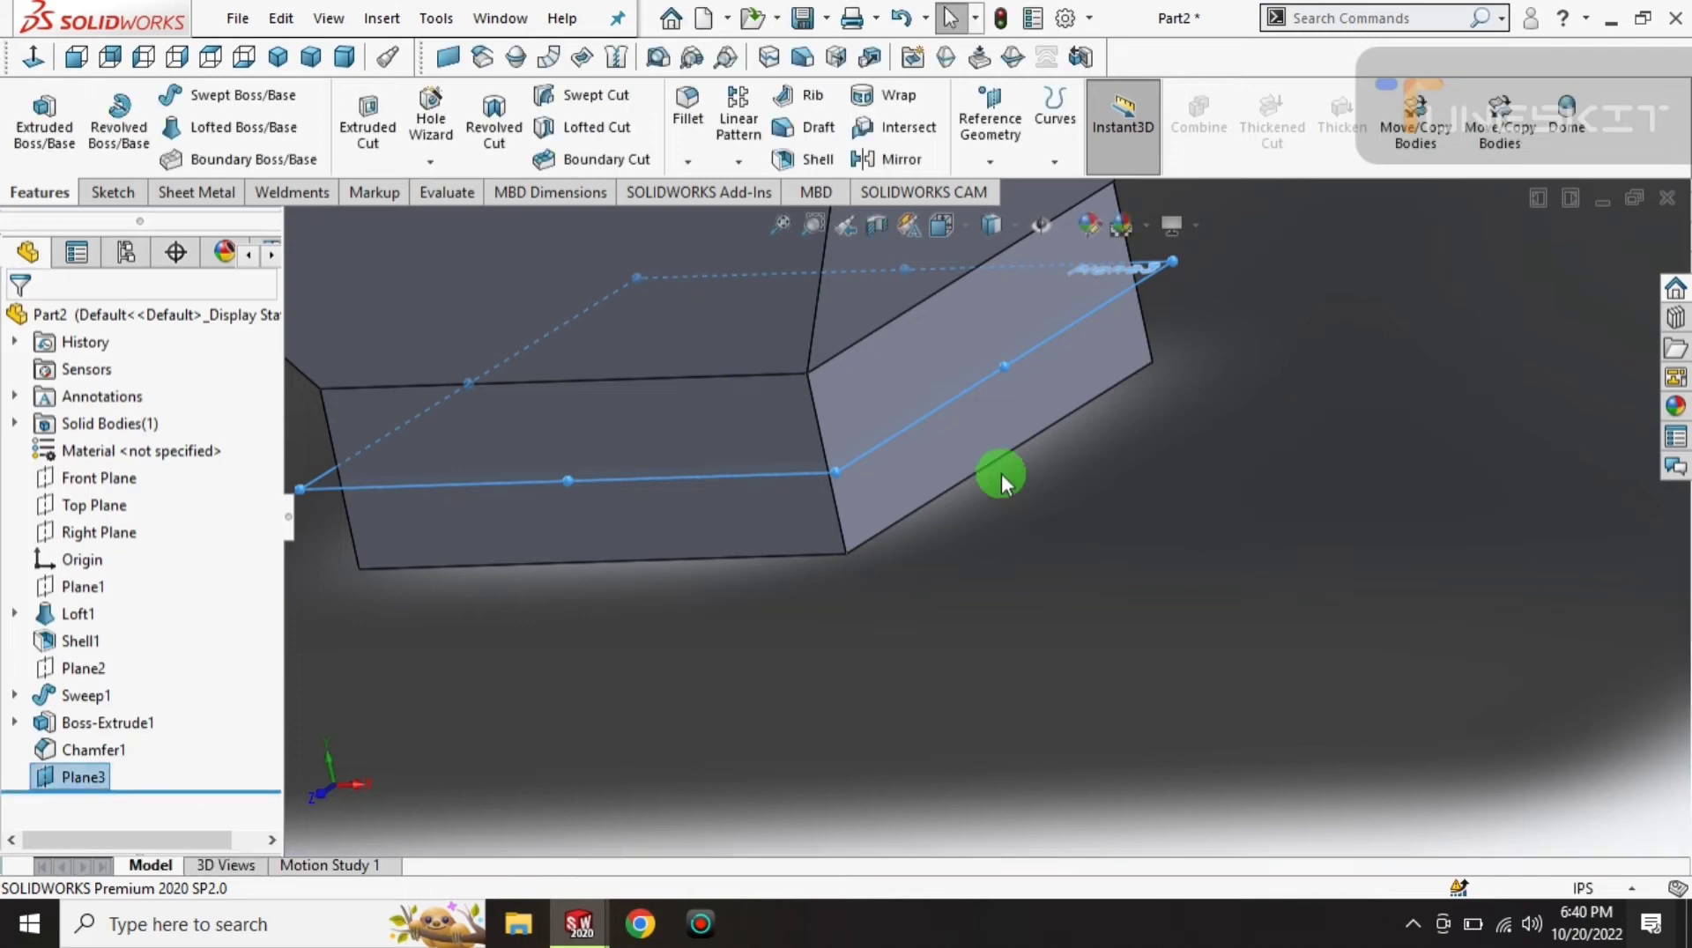
- Orbit to the square opening and view Plane3 head-on with the Corner Rectangle tool
mouse_move(1001, 469)
middle_down()
mouse_move(1040, 482)
mouse_move(1069, 548)
mouse_move(1084, 705)
mouse_move(1081, 616)
mouse_move(1097, 636)
middle_up()
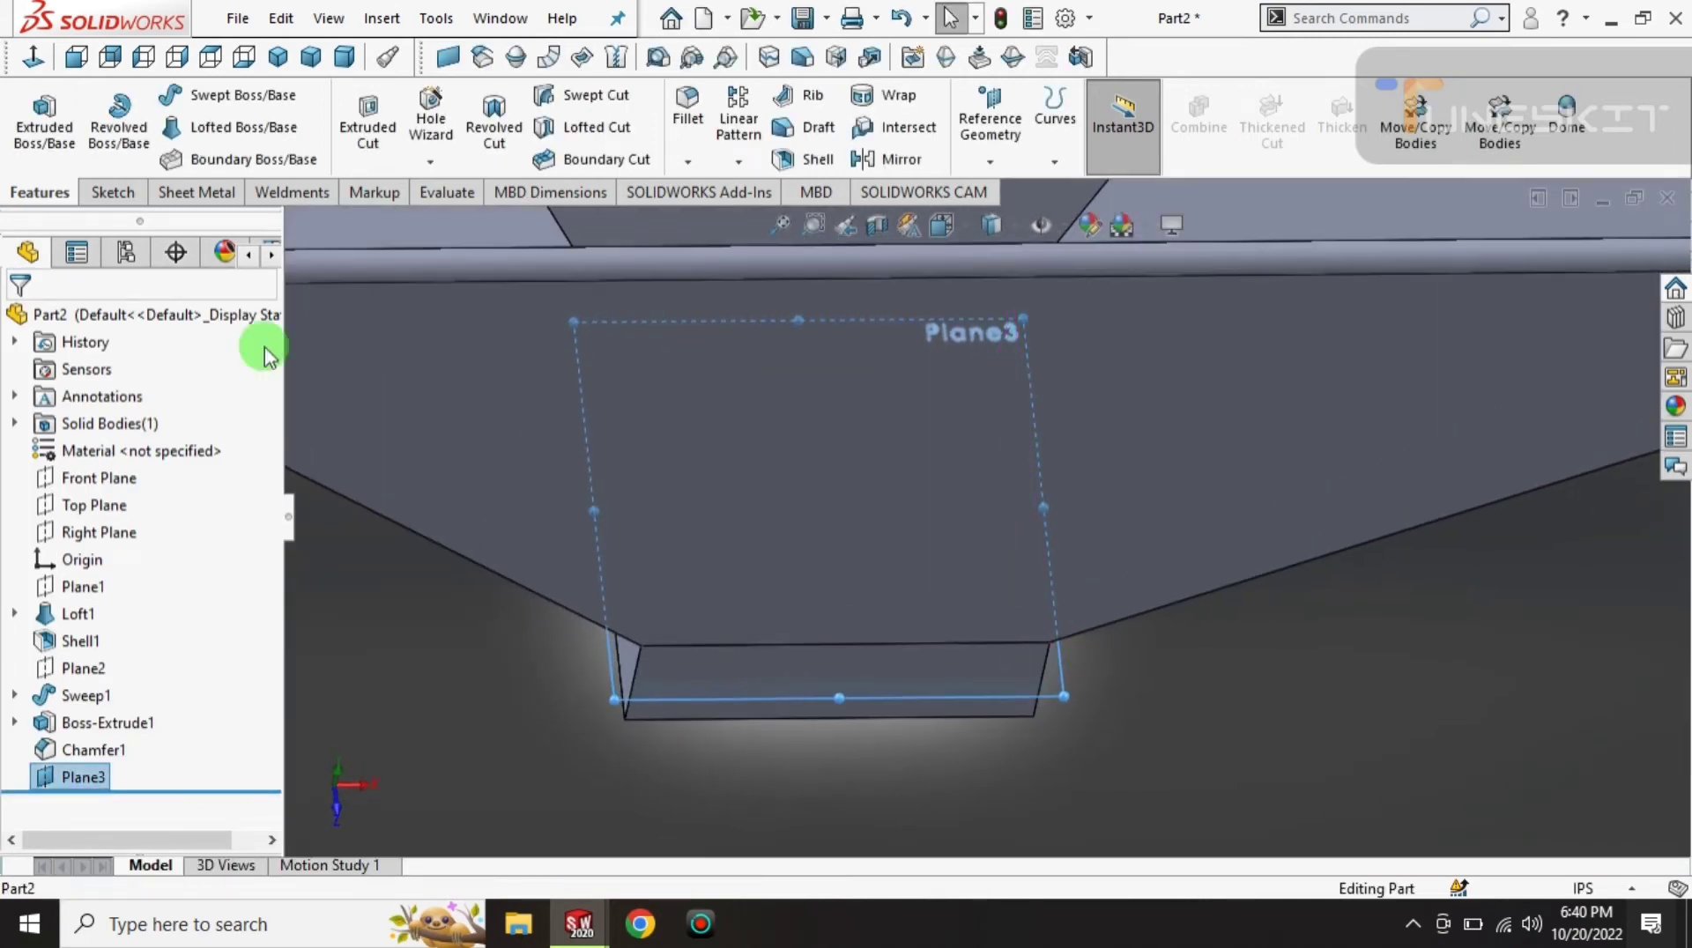
mouse_move(1420, 692)
middle_down()
mouse_move(1367, 669)
mouse_move(986, 683)
mouse_move(956, 11)
mouse_move(993, 65)
mouse_move(929, 679)
mouse_move(985, 638)
middle_up()
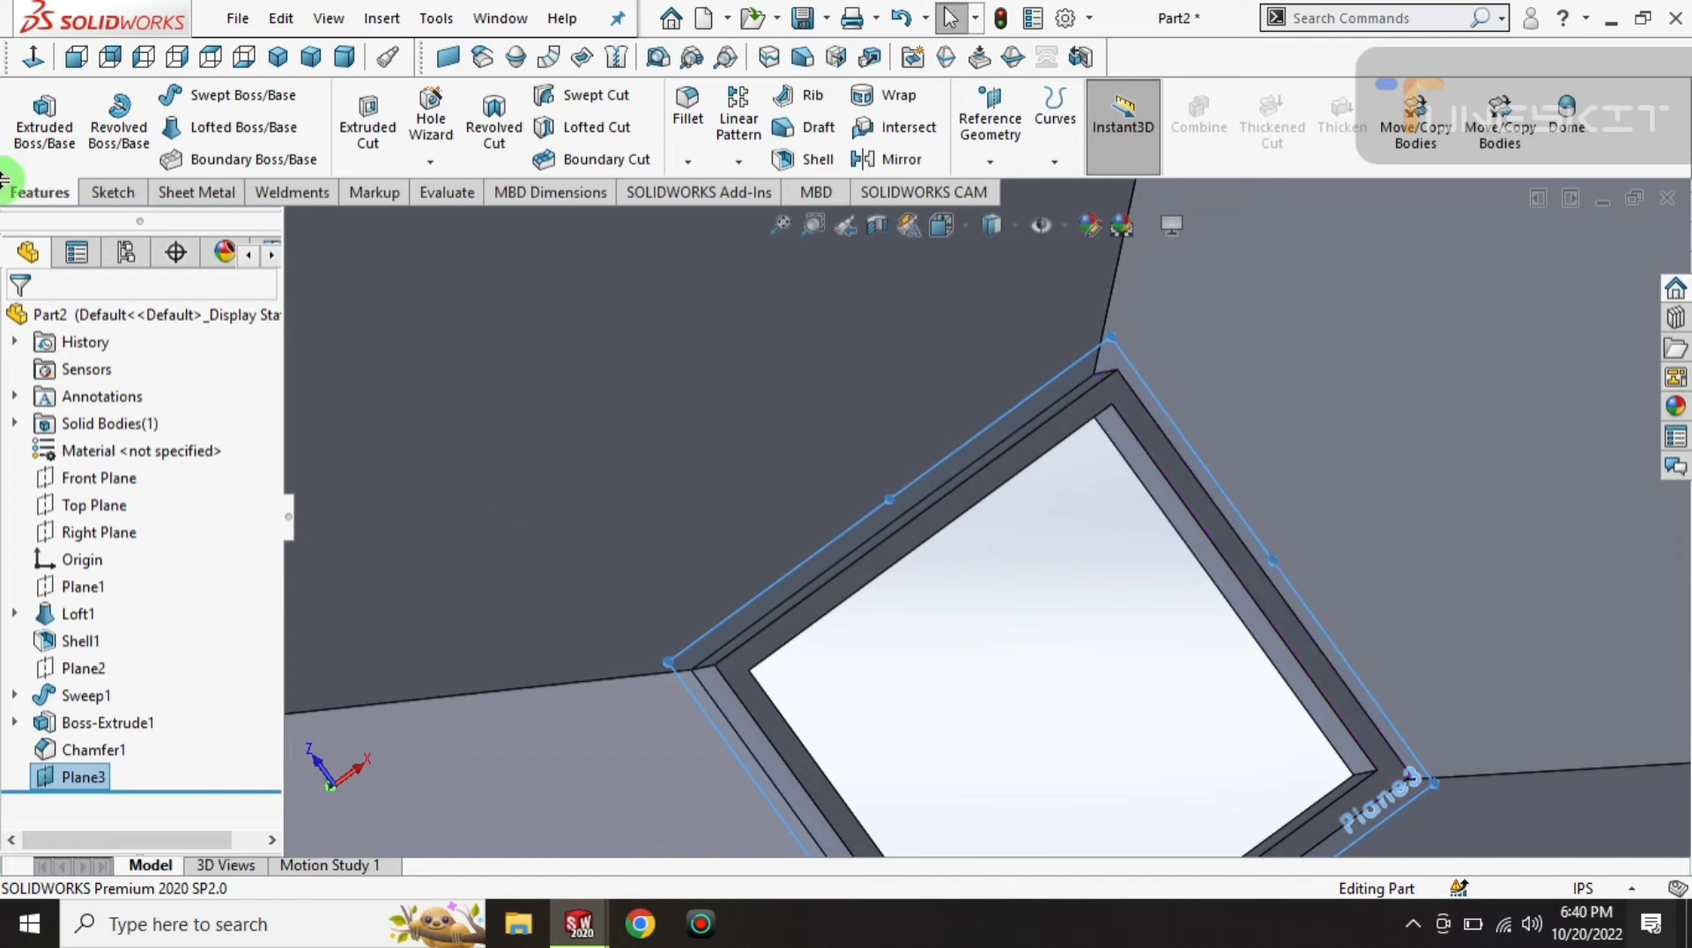
click(117, 205)
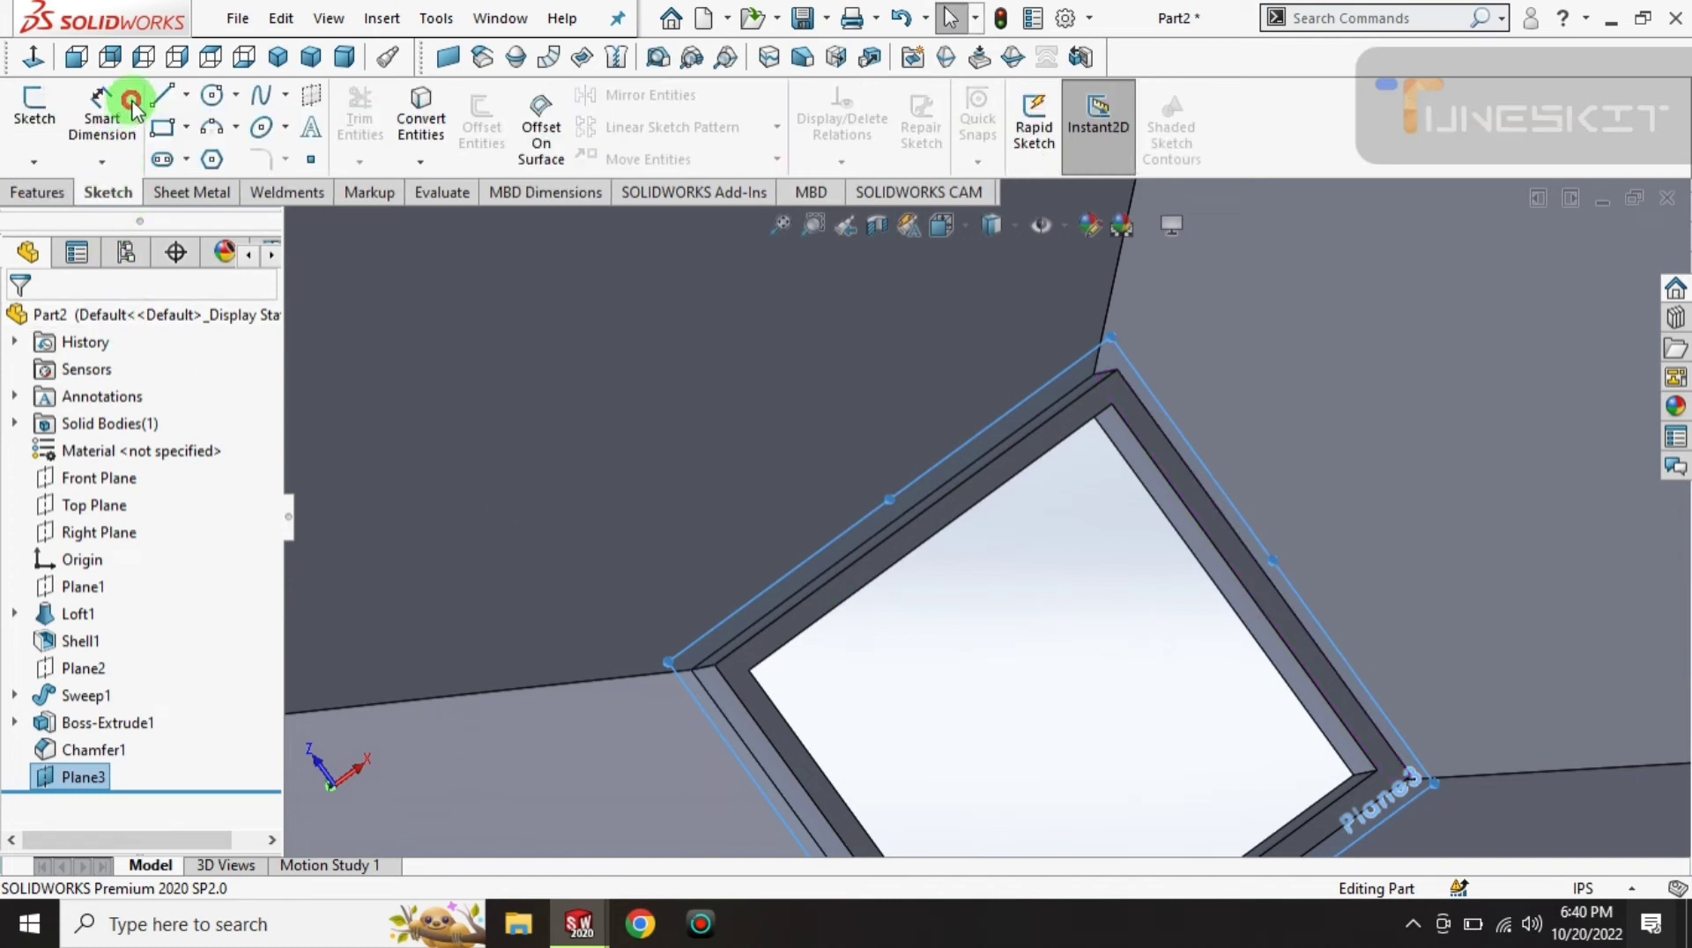
click(186, 127)
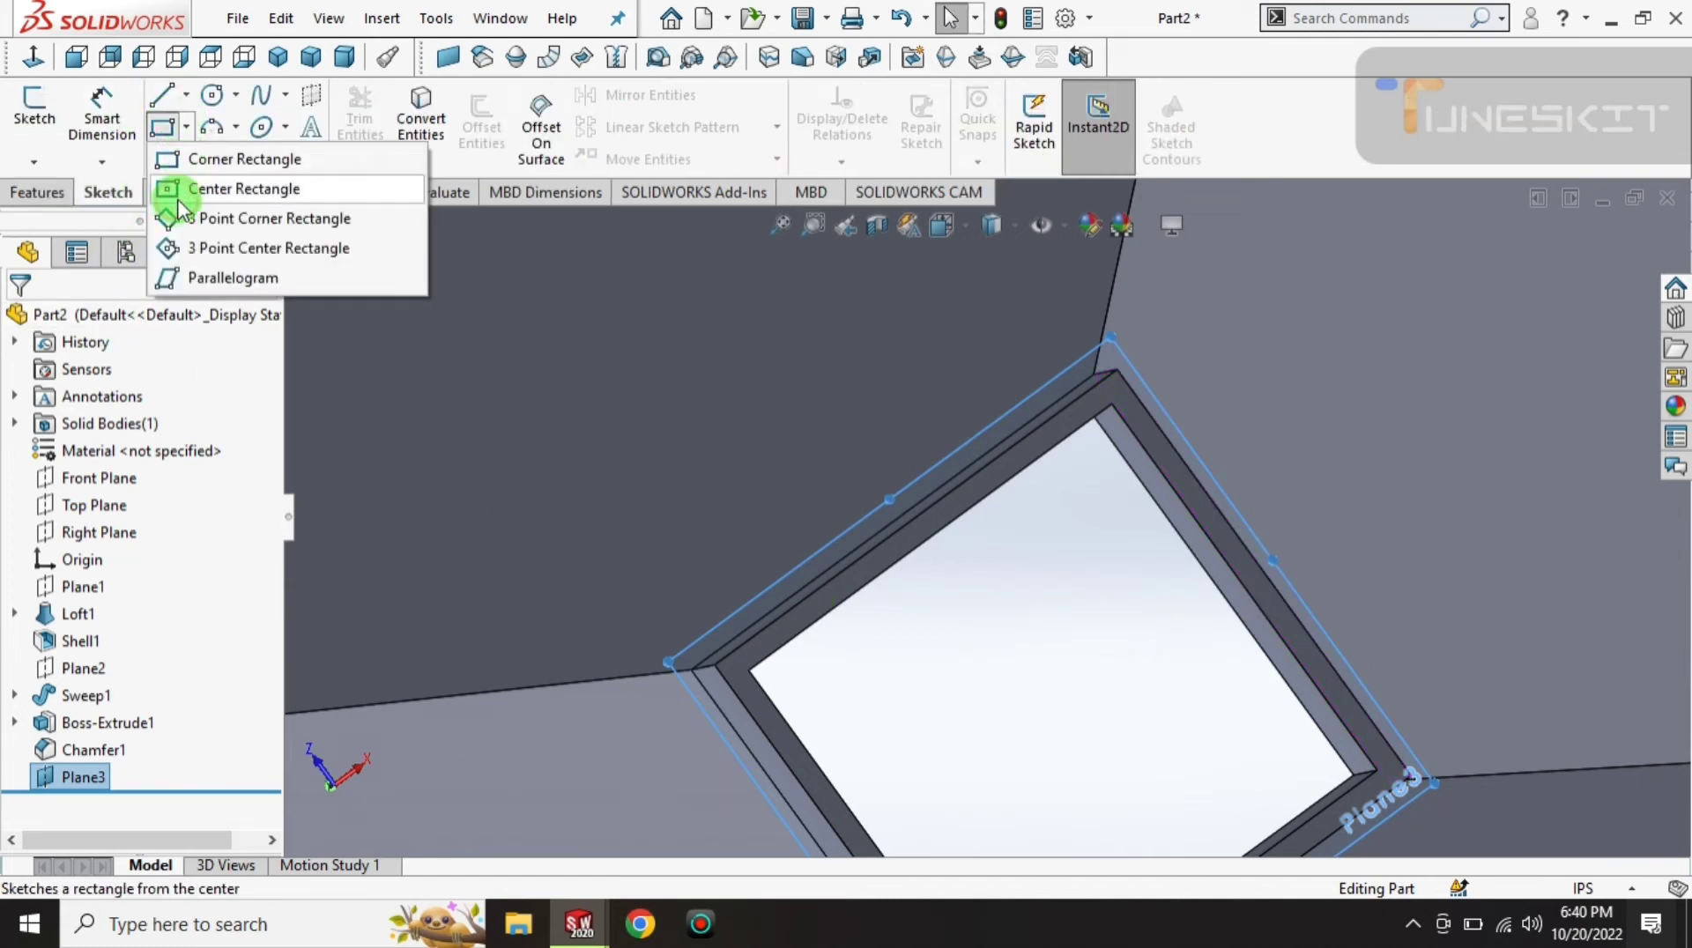
click(203, 160)
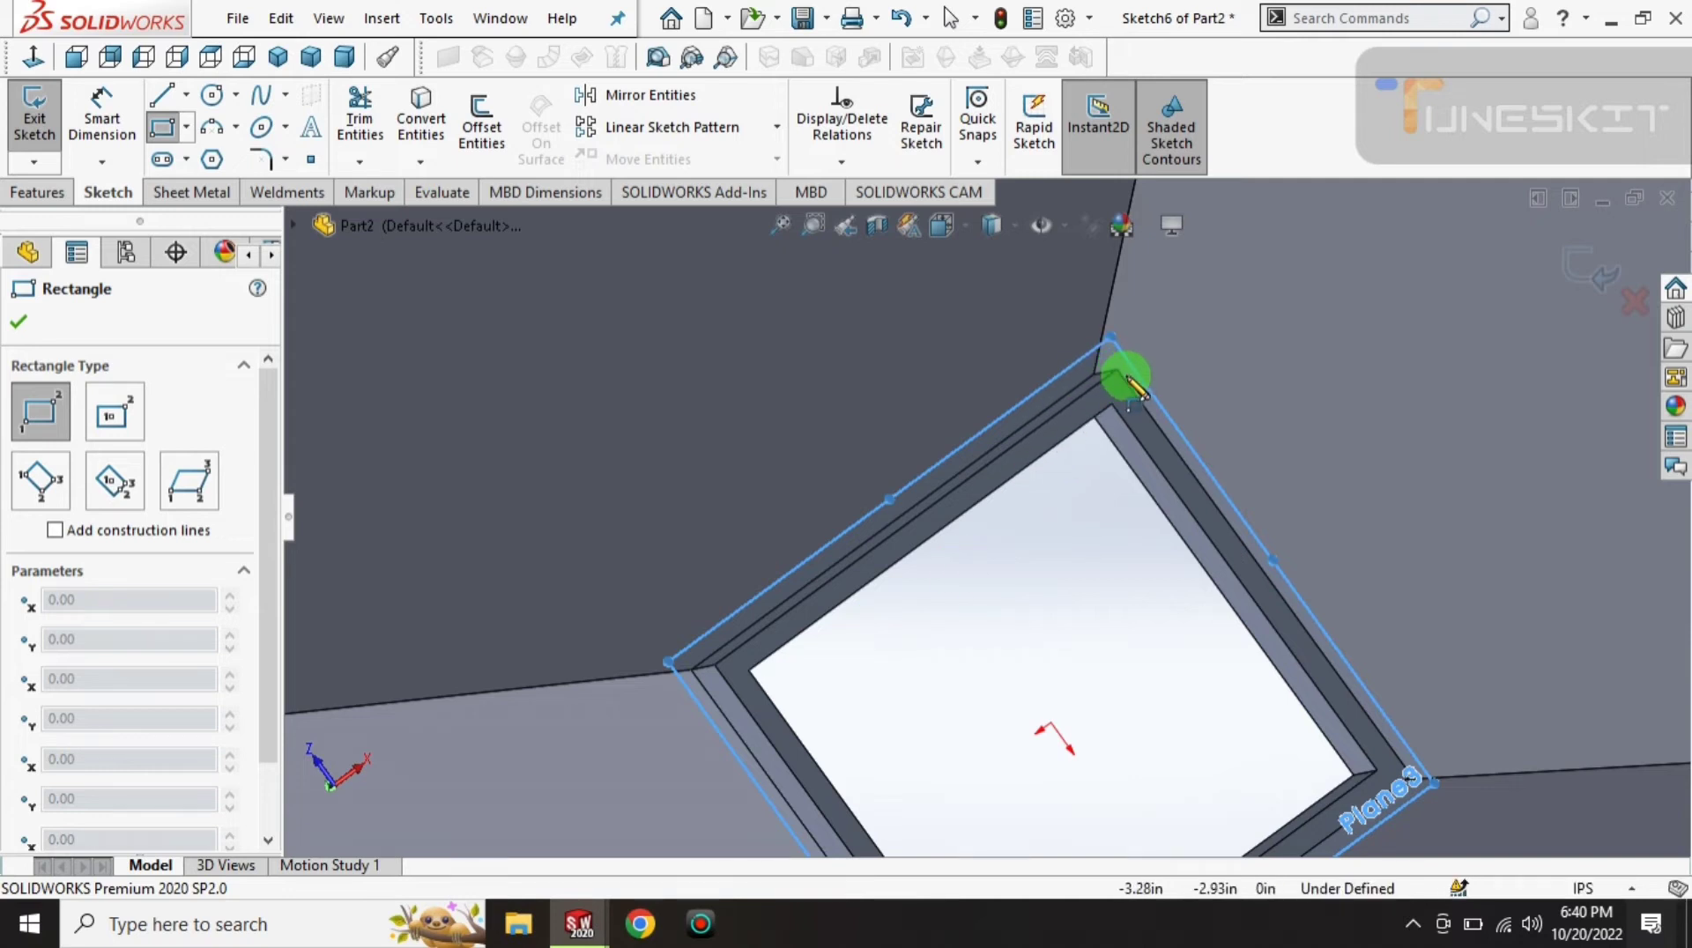
scroll(985, 520, up, 3)
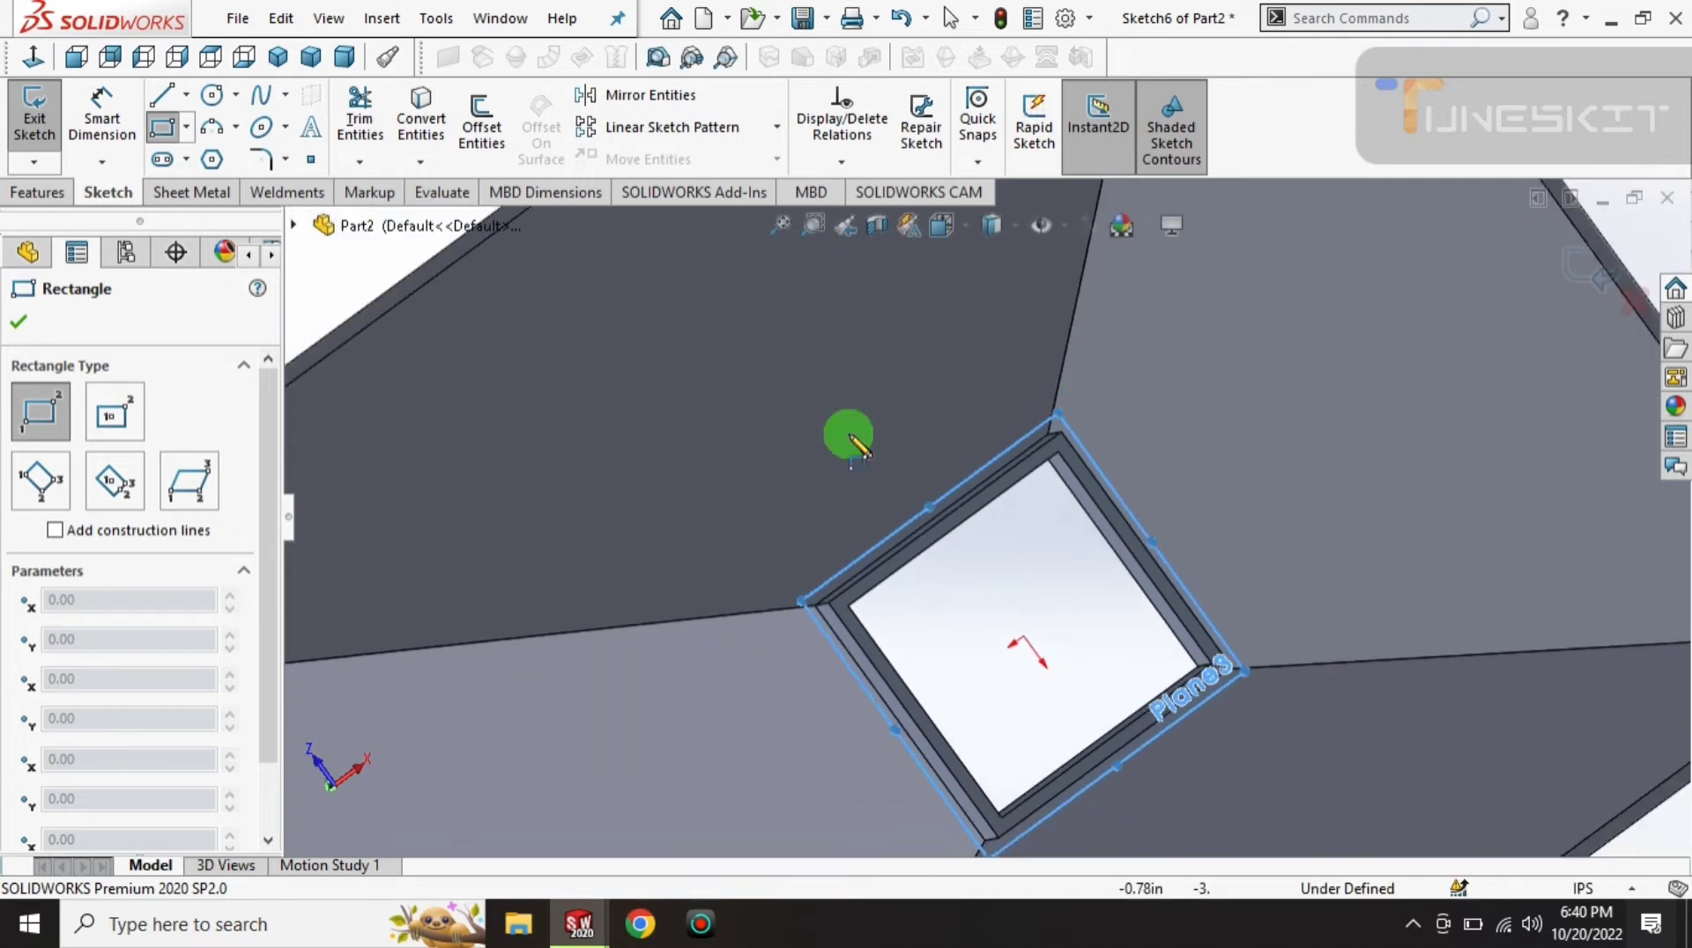
click(37, 66)
scroll(975, 528, down, 2)
scroll(1088, 443, down, 2)
scroll(1086, 432, down, 5)
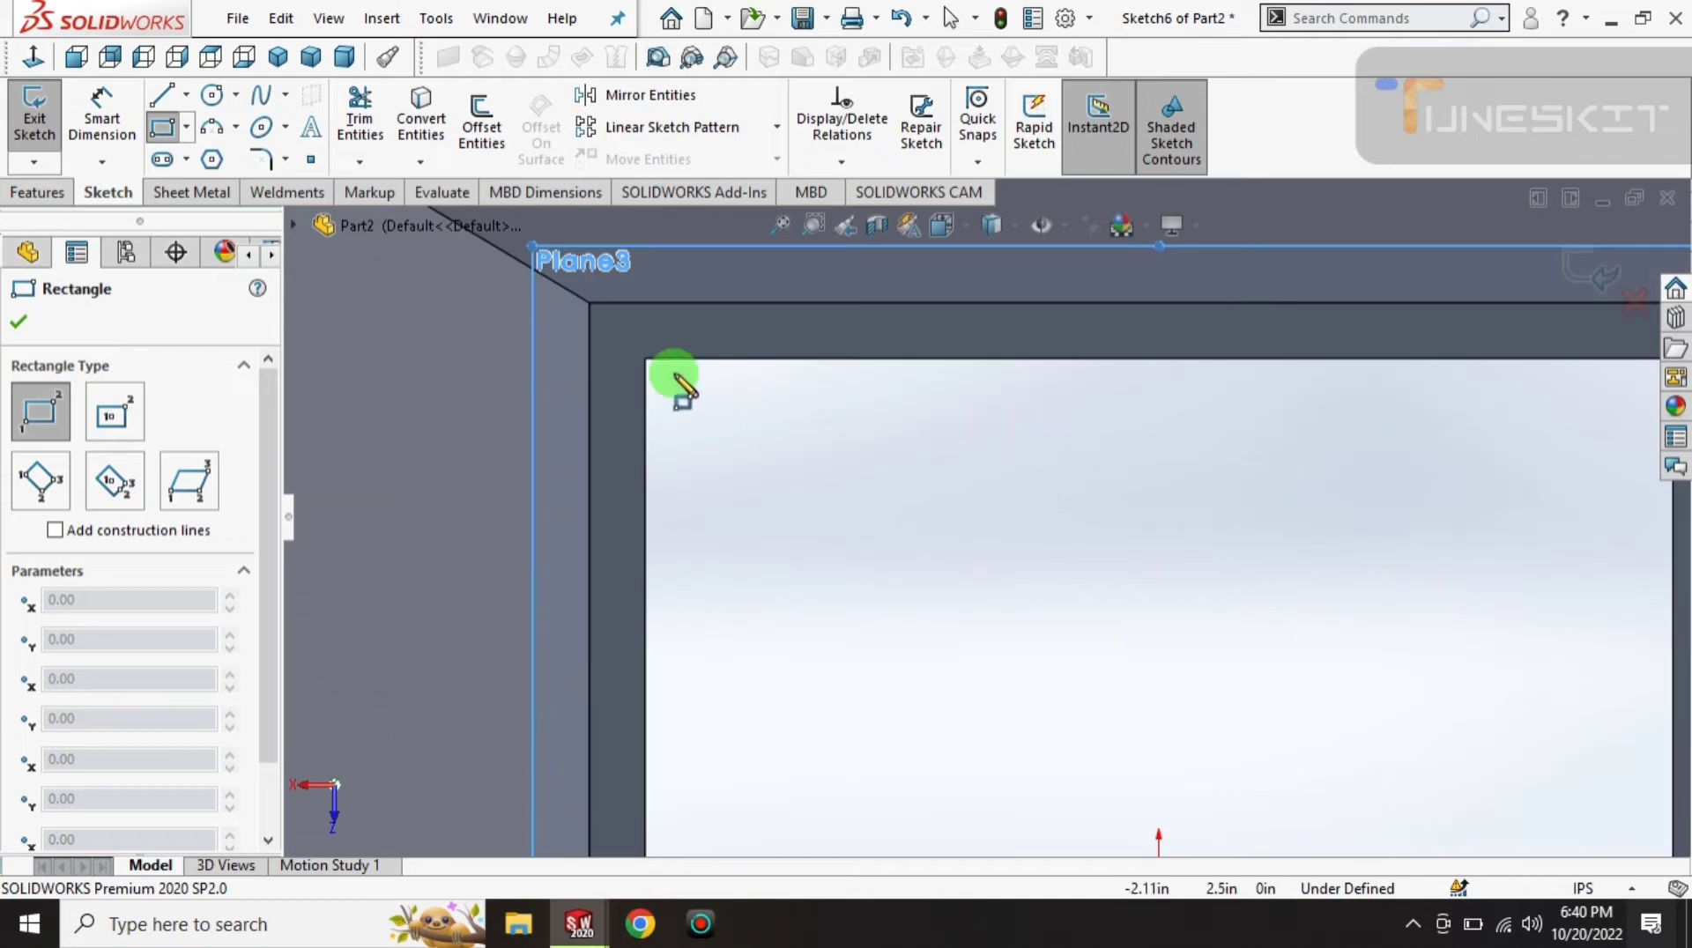
- Draw a square over the neck outline and offset it 0.5 in outward
click(592, 309)
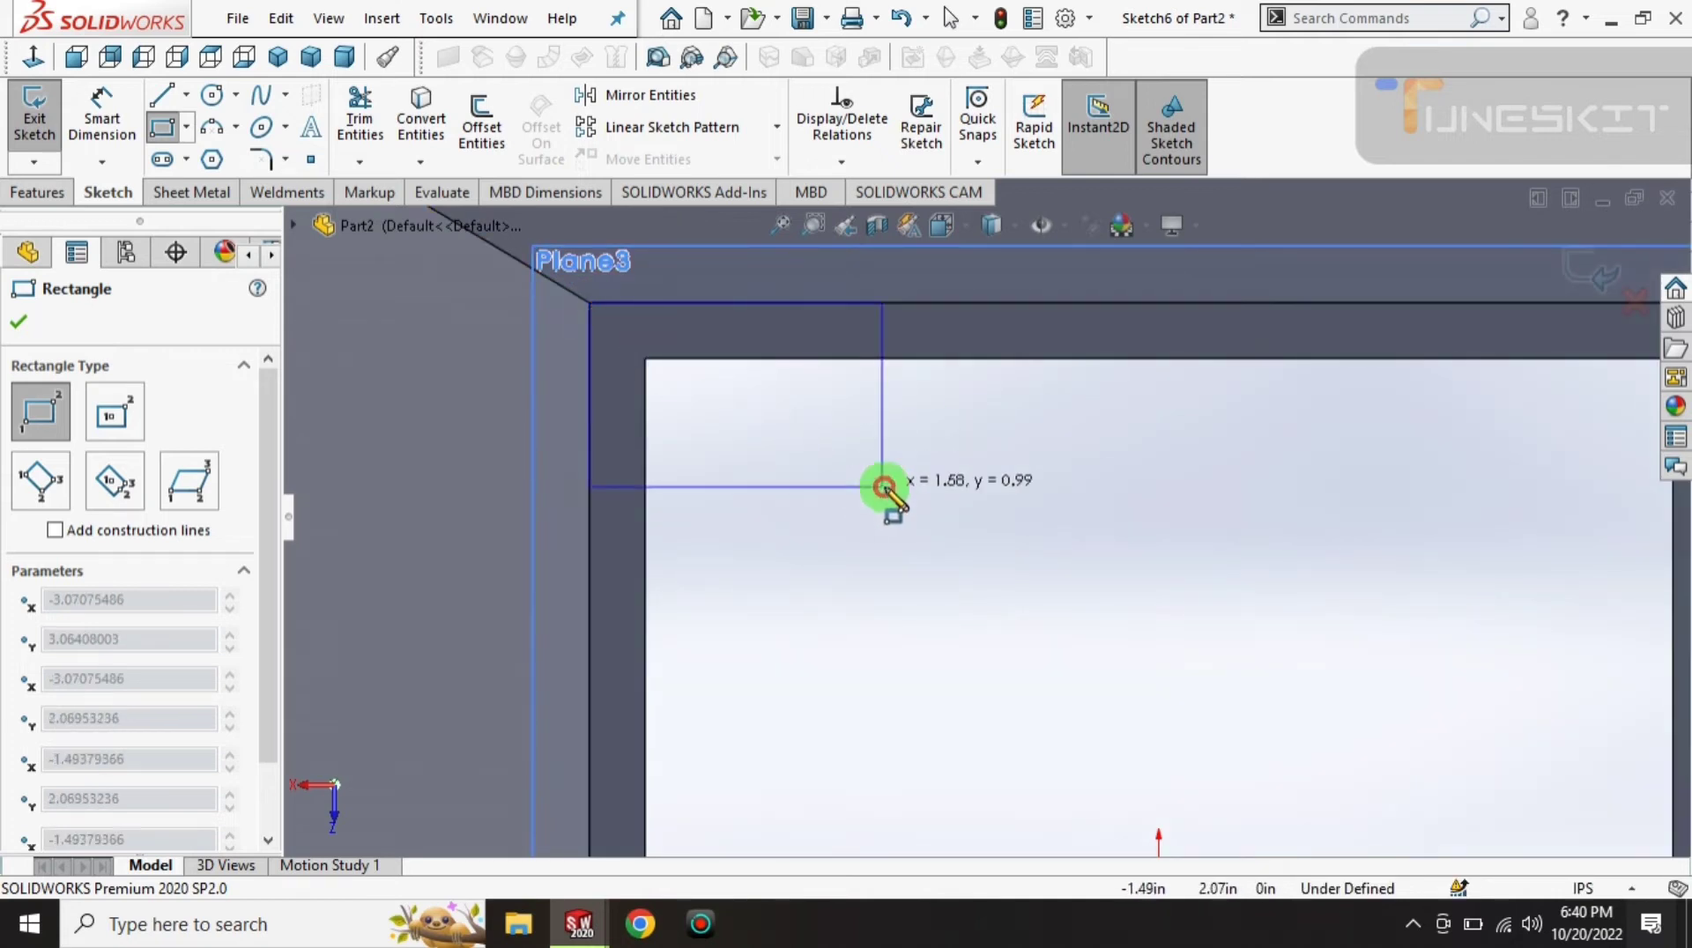
scroll(891, 491, up, 4)
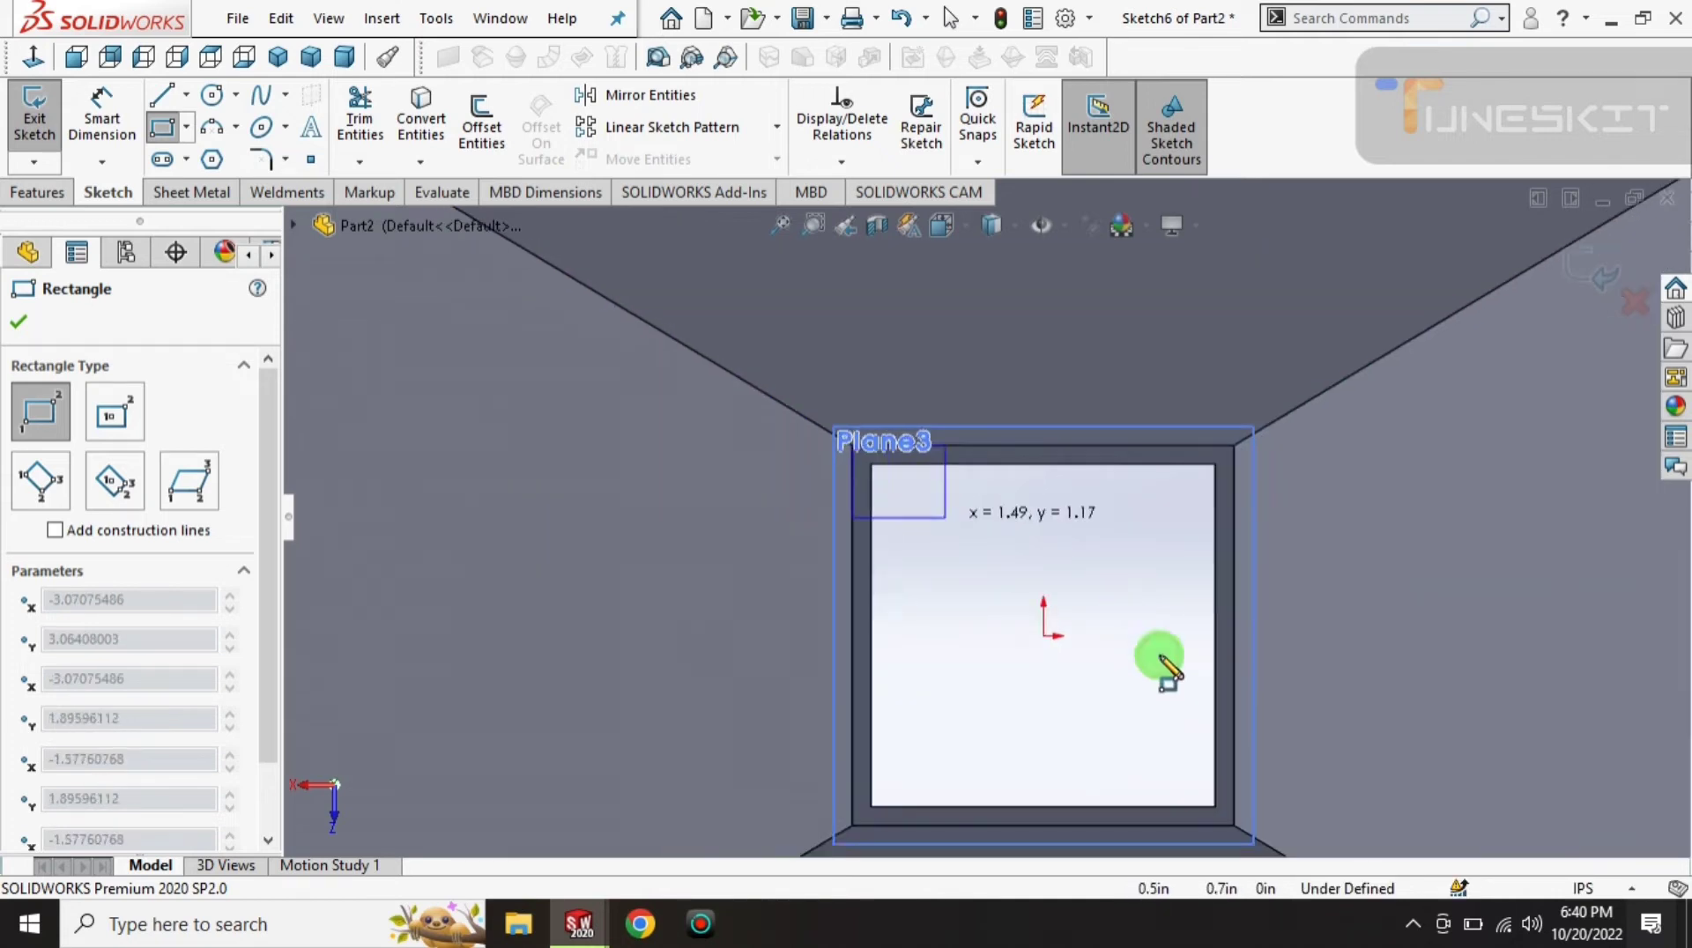
click(1234, 826)
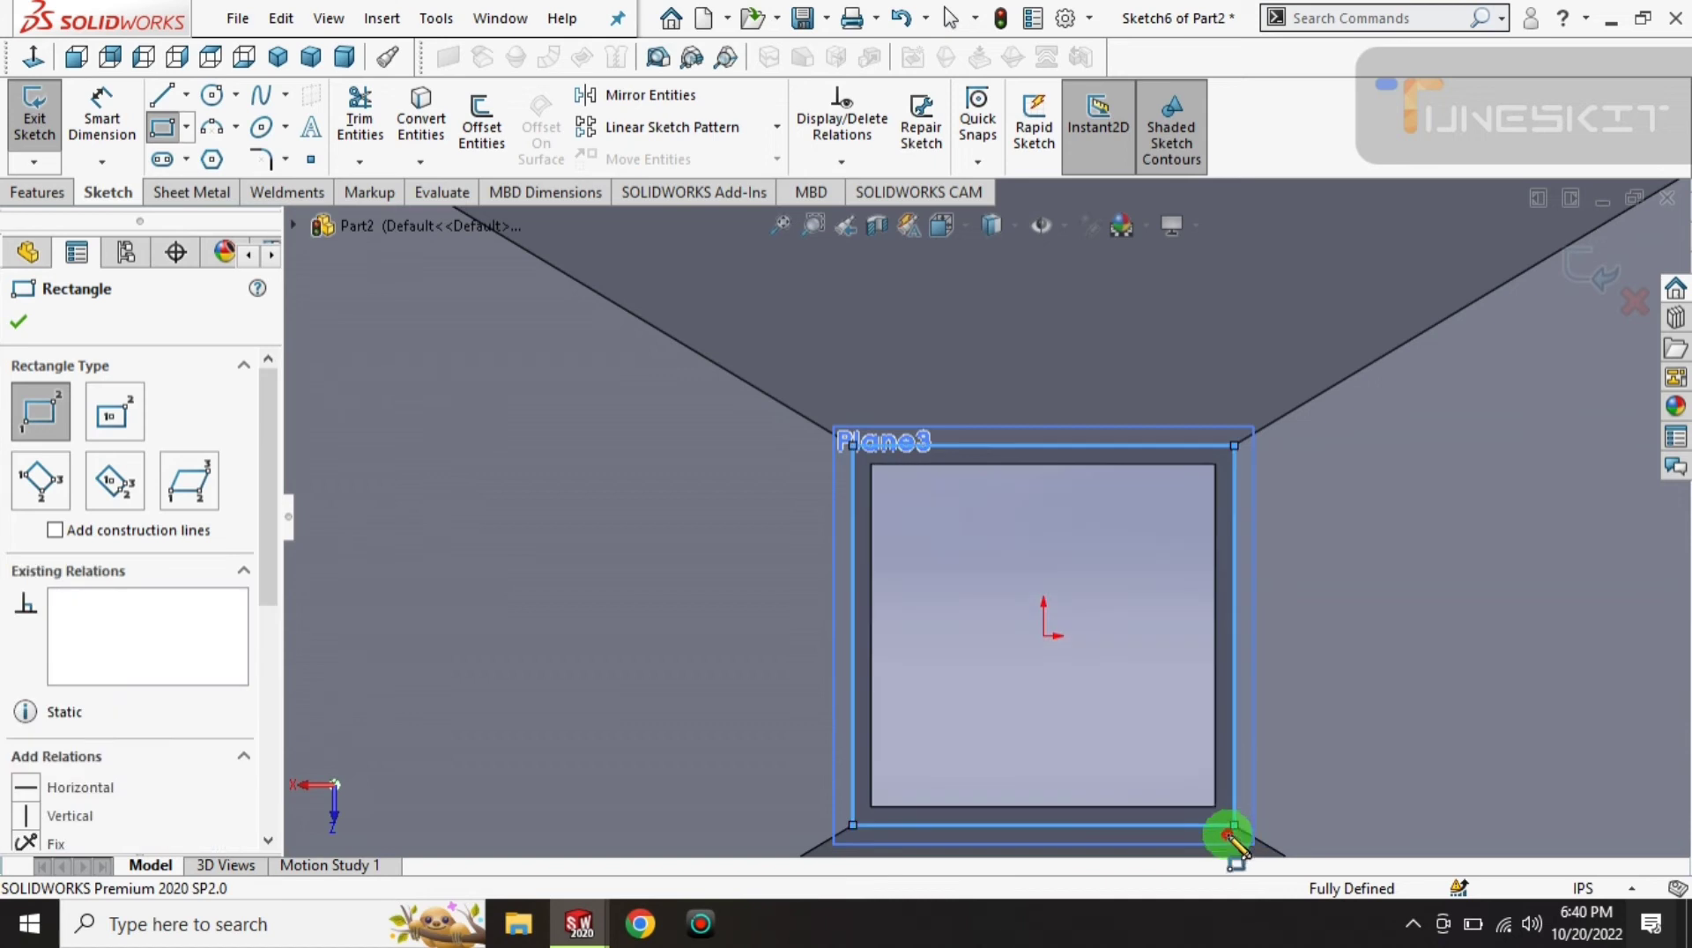
click(481, 124)
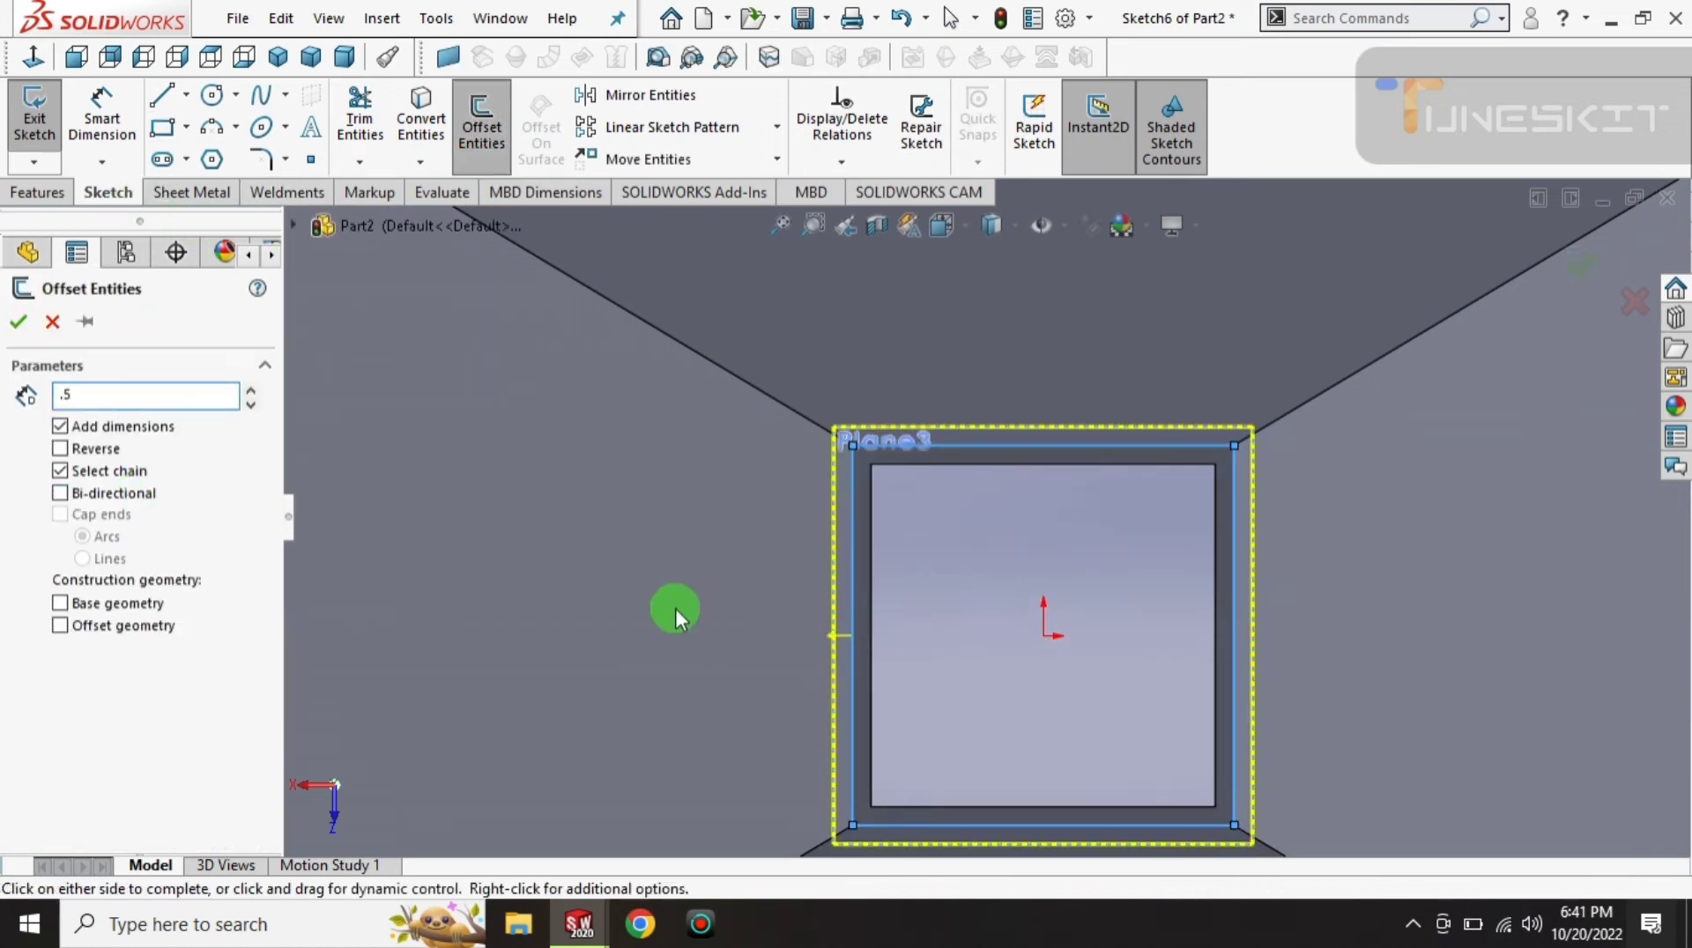
click(675, 608)
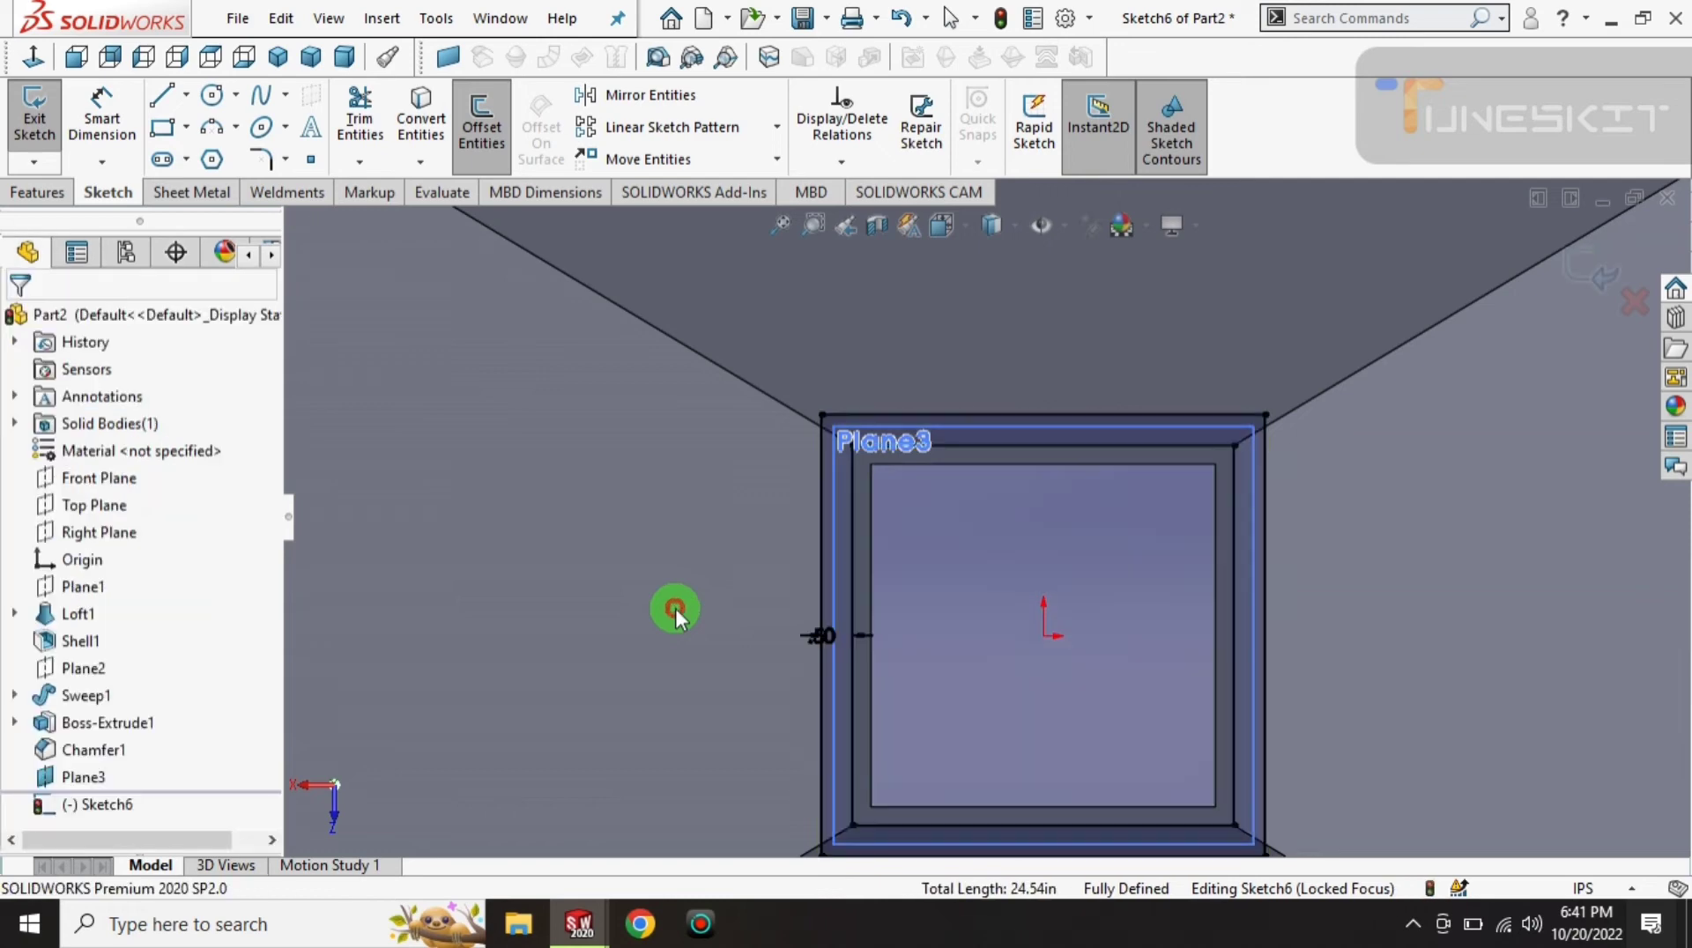
- Extrude the two-square ring 0.5 in blind, reversed toward the hopper, forming the flange
click(35, 205)
click(40, 115)
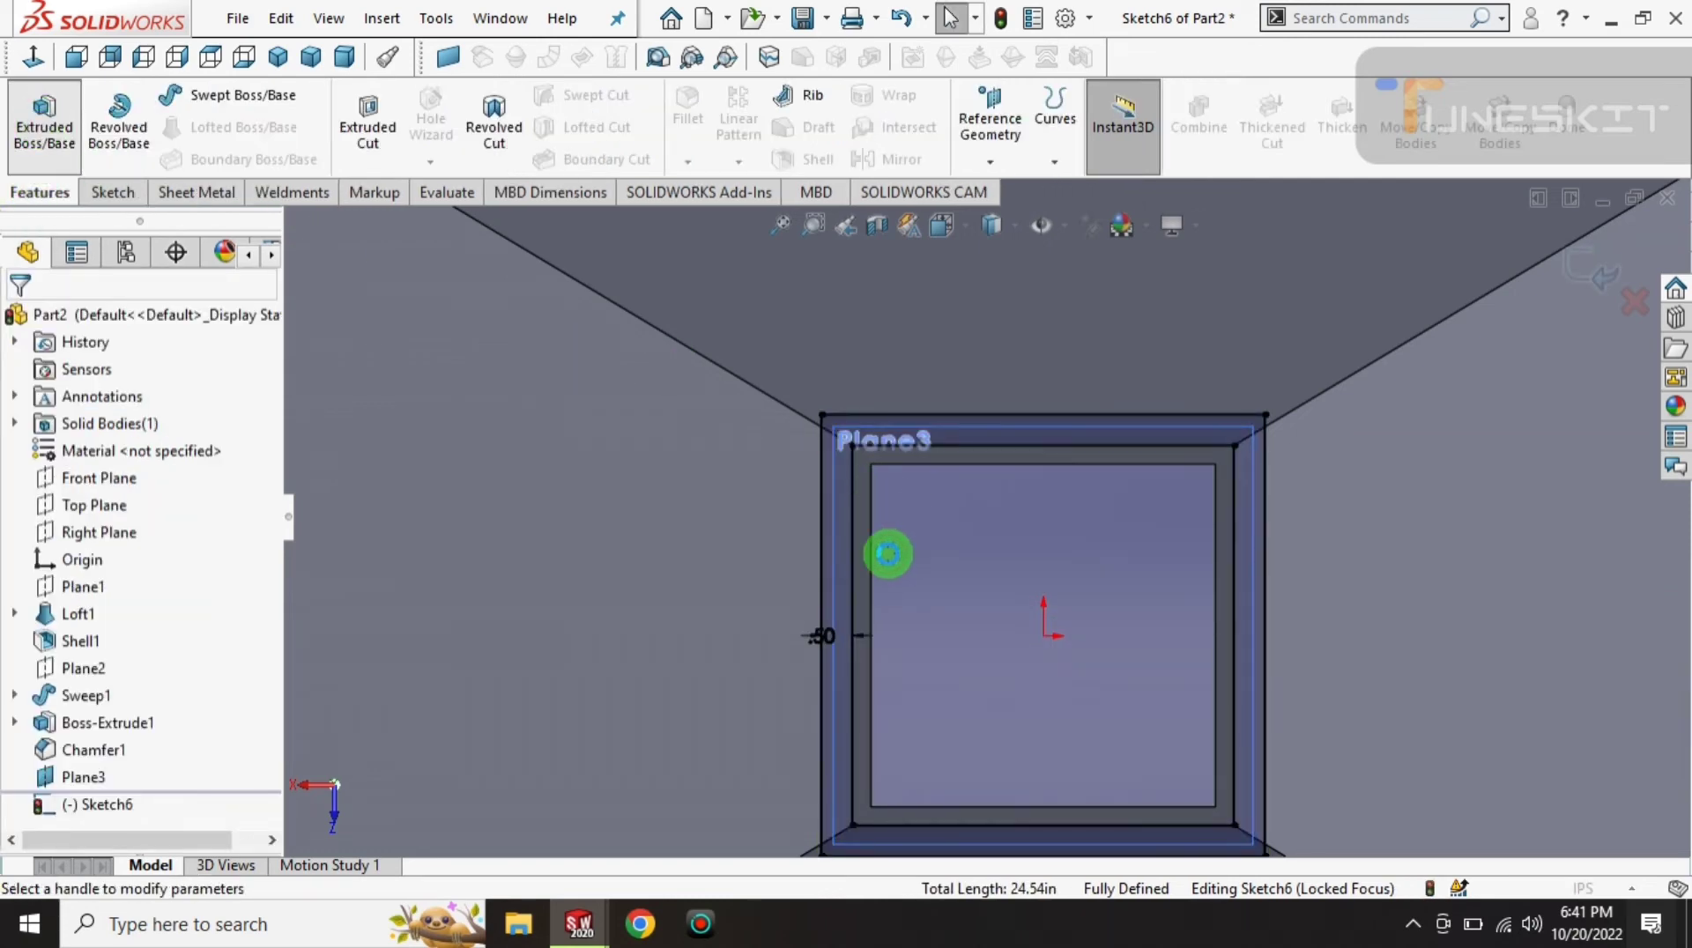
mouse_move(860, 584)
middle_down()
mouse_move(990, 615)
mouse_move(372, 641)
middle_up()
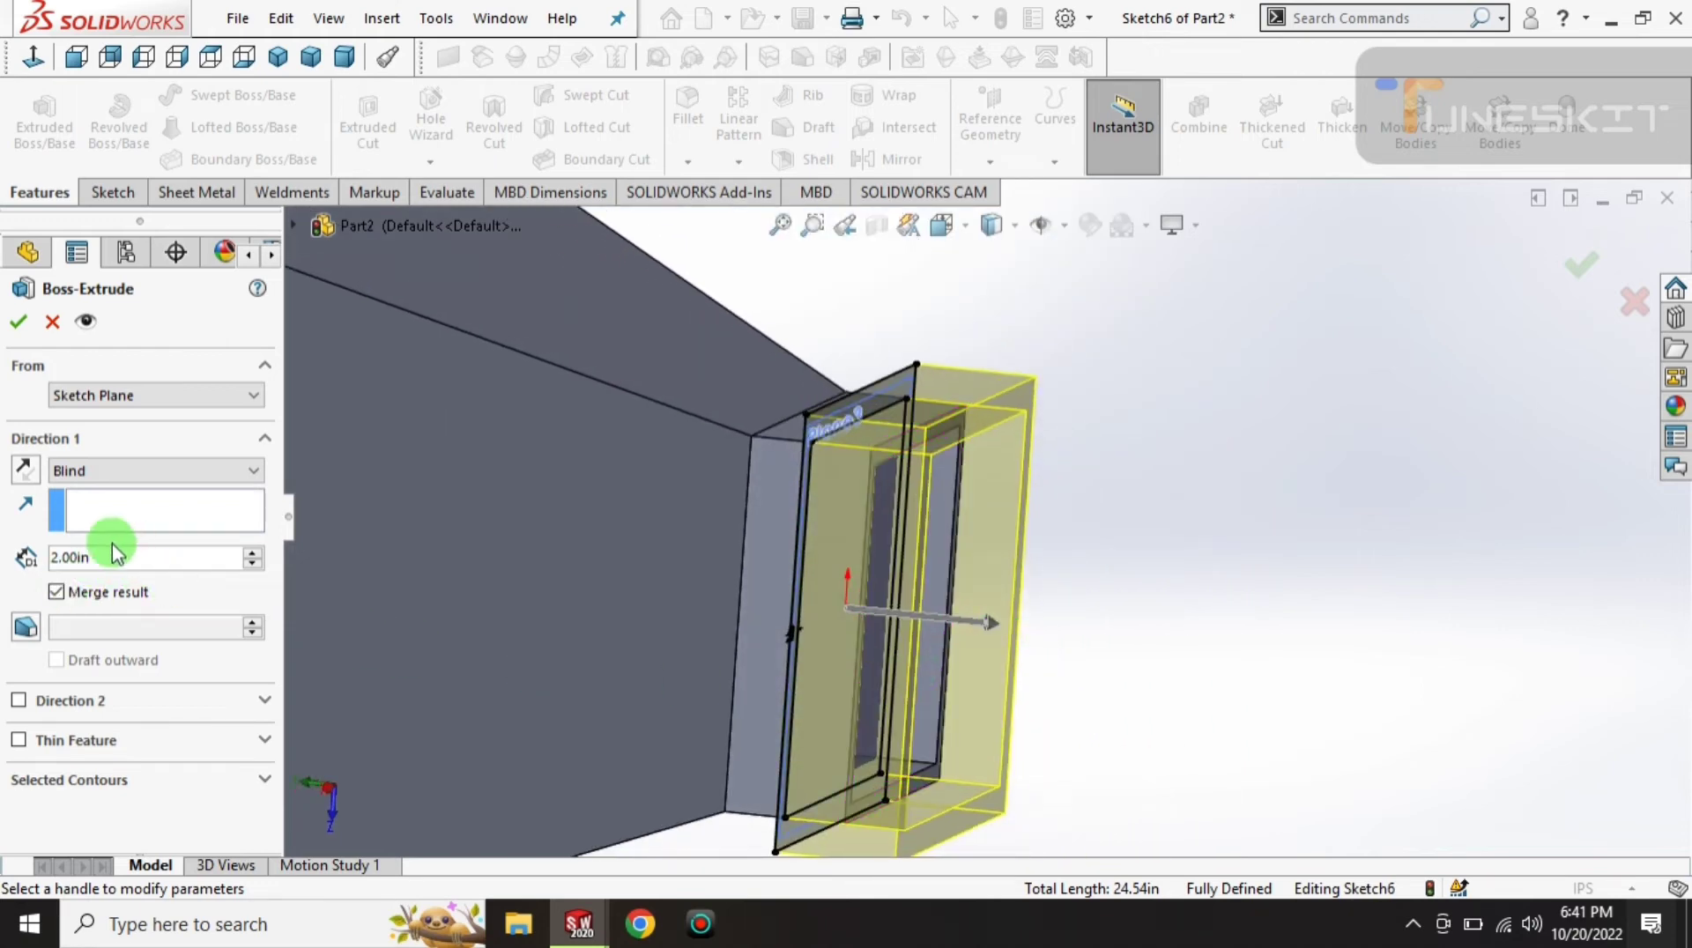
text(0.5)
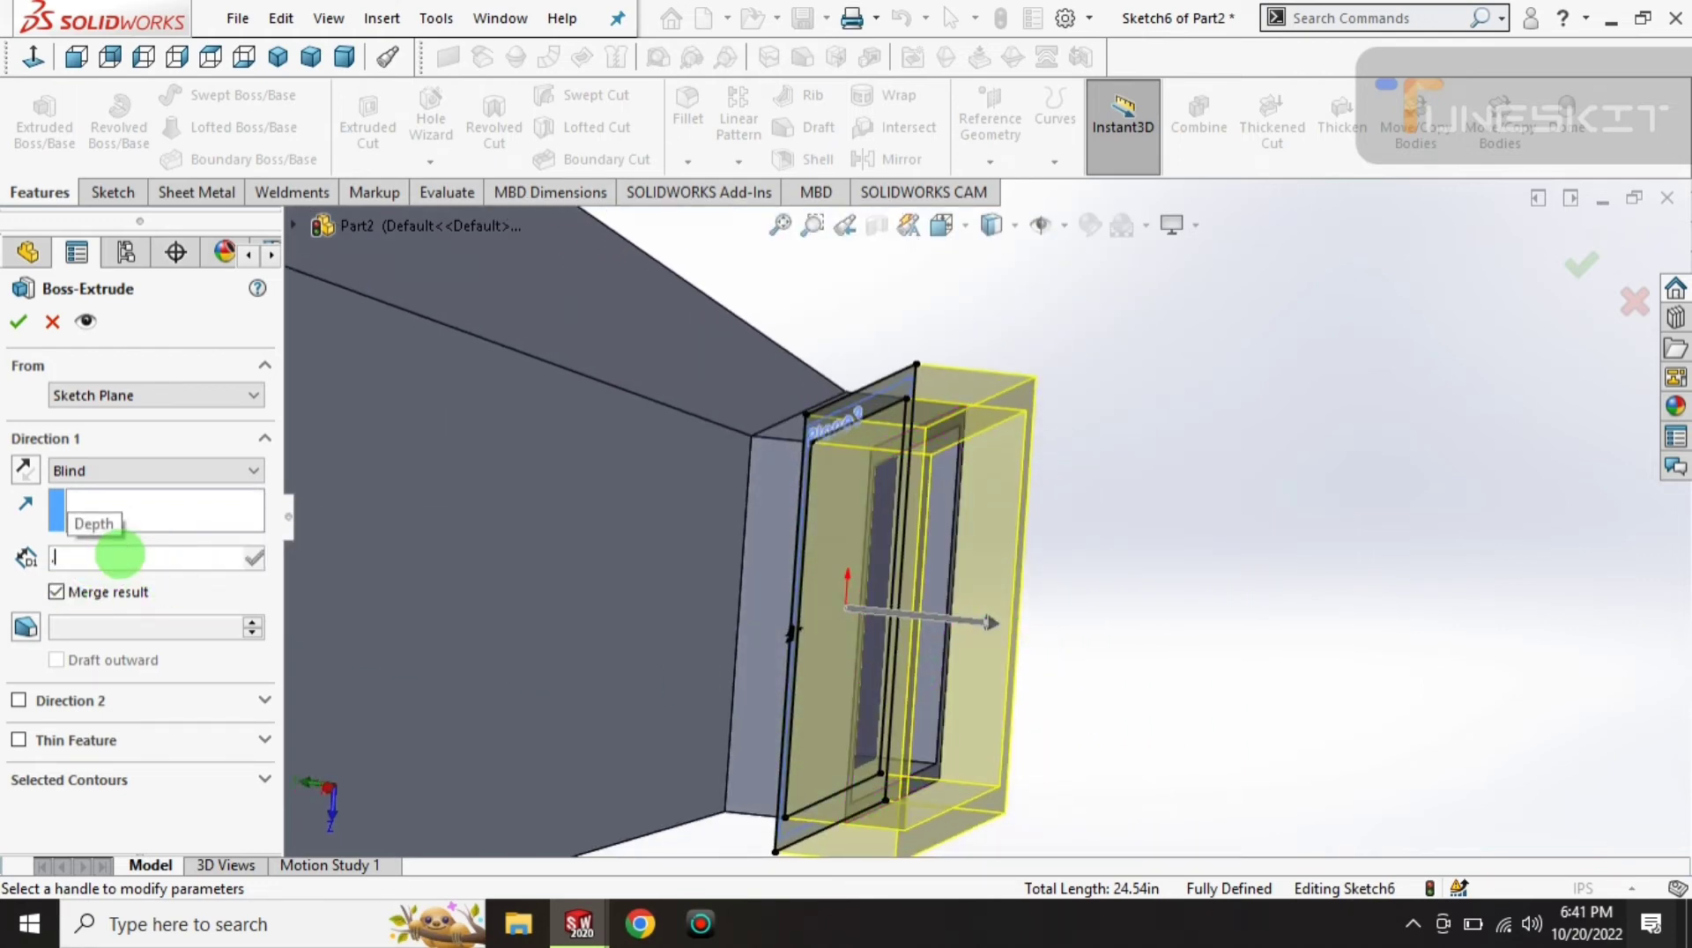
key(Return)
scroll(835, 530, down, 2)
scroll(838, 534, down, 3)
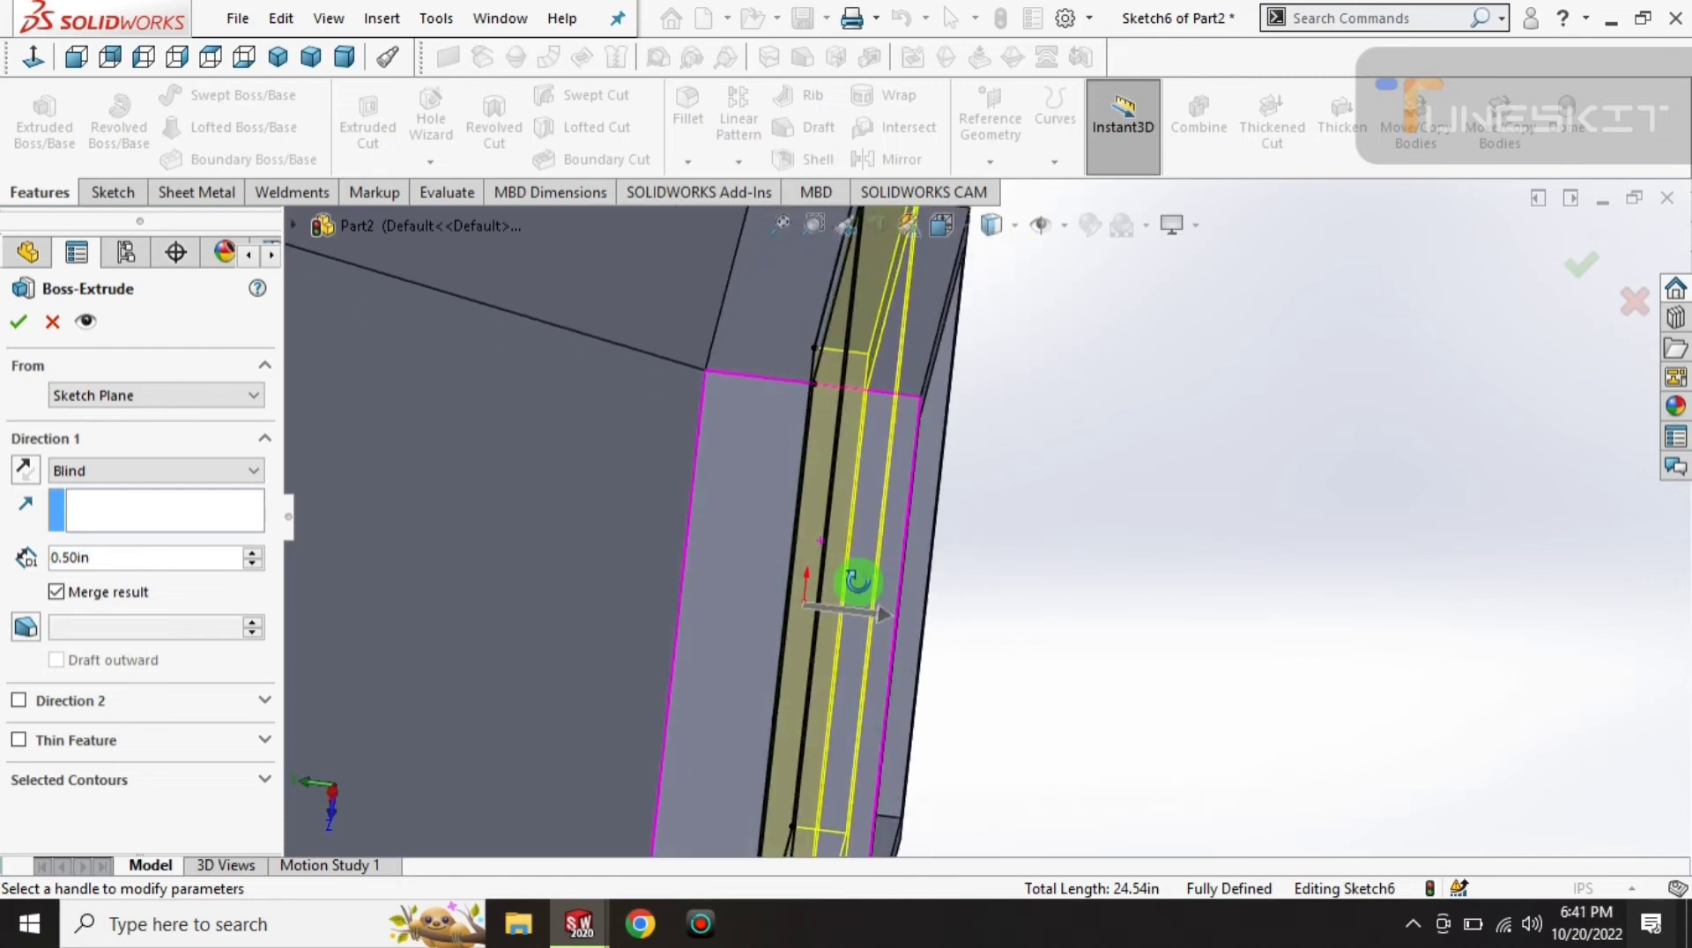
click(26, 469)
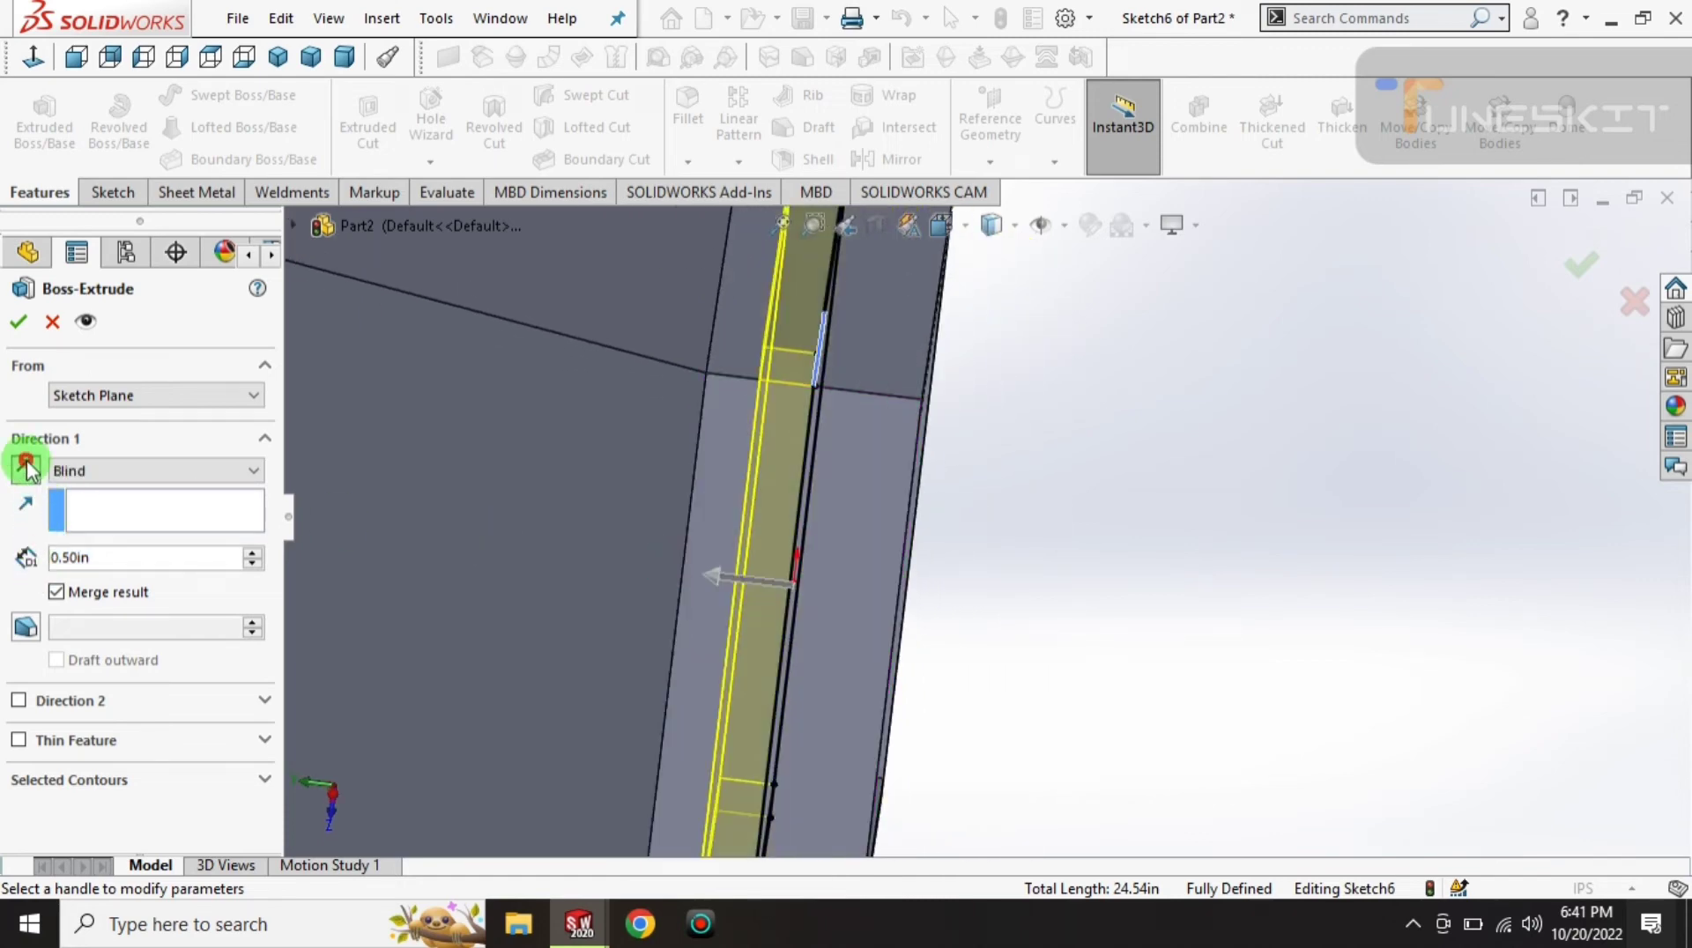
click(19, 324)
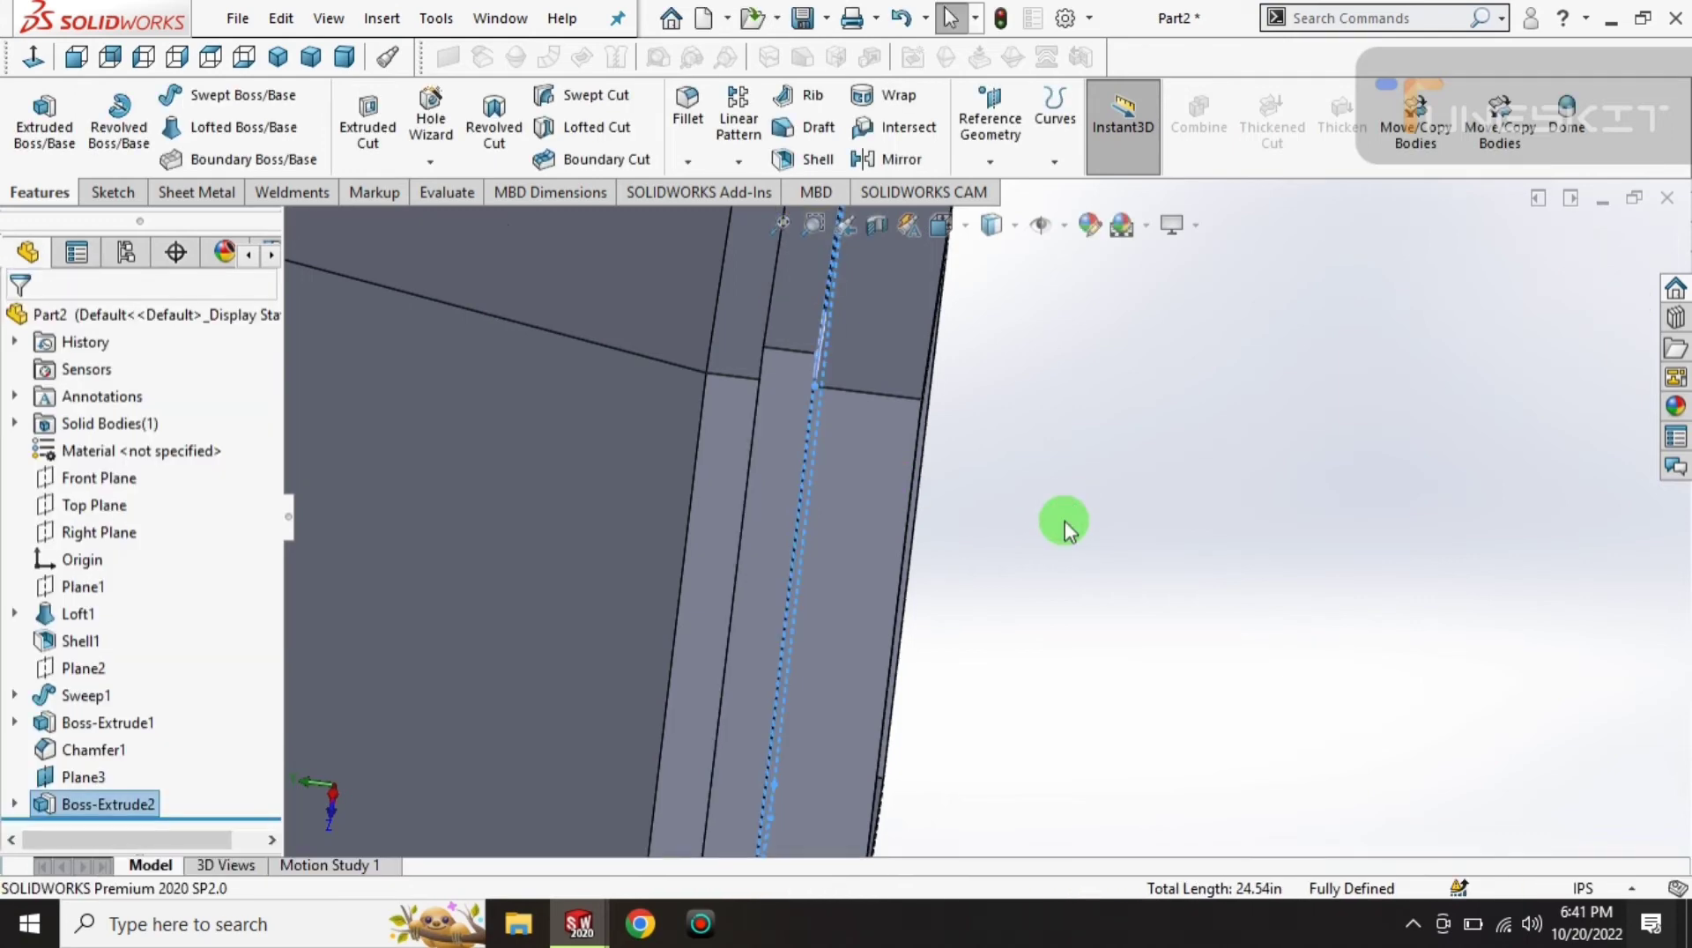
- Orbit around the hopper and return to isometric view, briefly checking Chamfer1
mouse_move(960, 499)
middle_down()
mouse_move(1012, 453)
mouse_move(1061, 484)
mouse_move(1053, 577)
mouse_move(1061, 483)
mouse_move(1012, 332)
mouse_move(1122, 151)
middle_up()
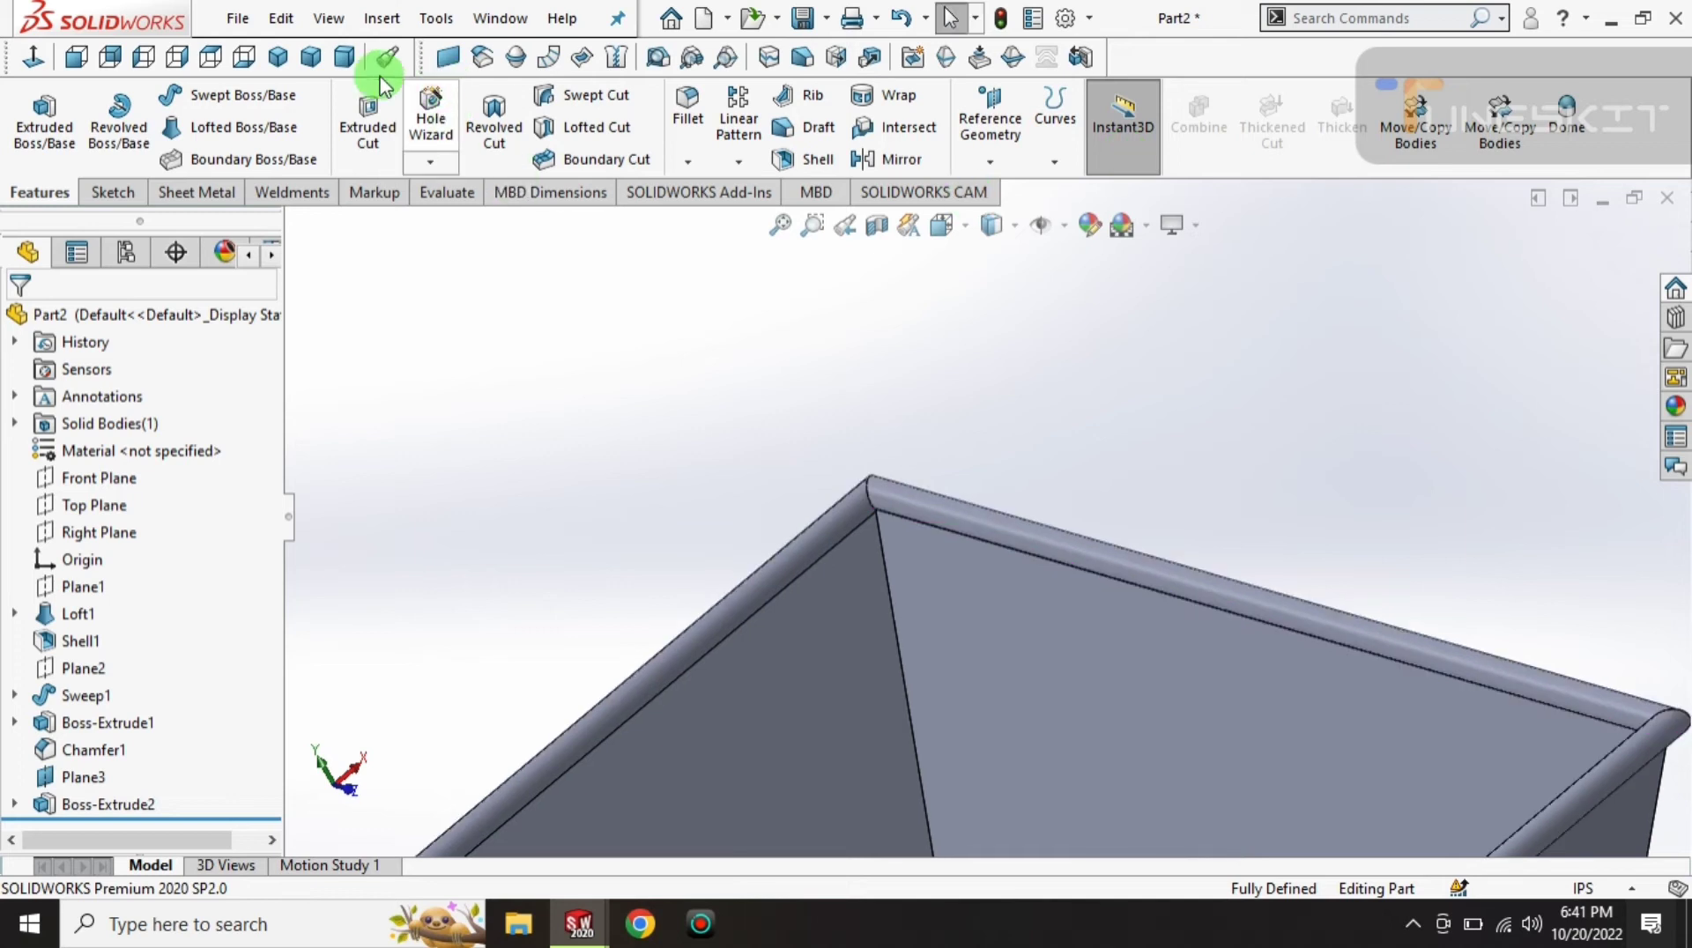
click(292, 59)
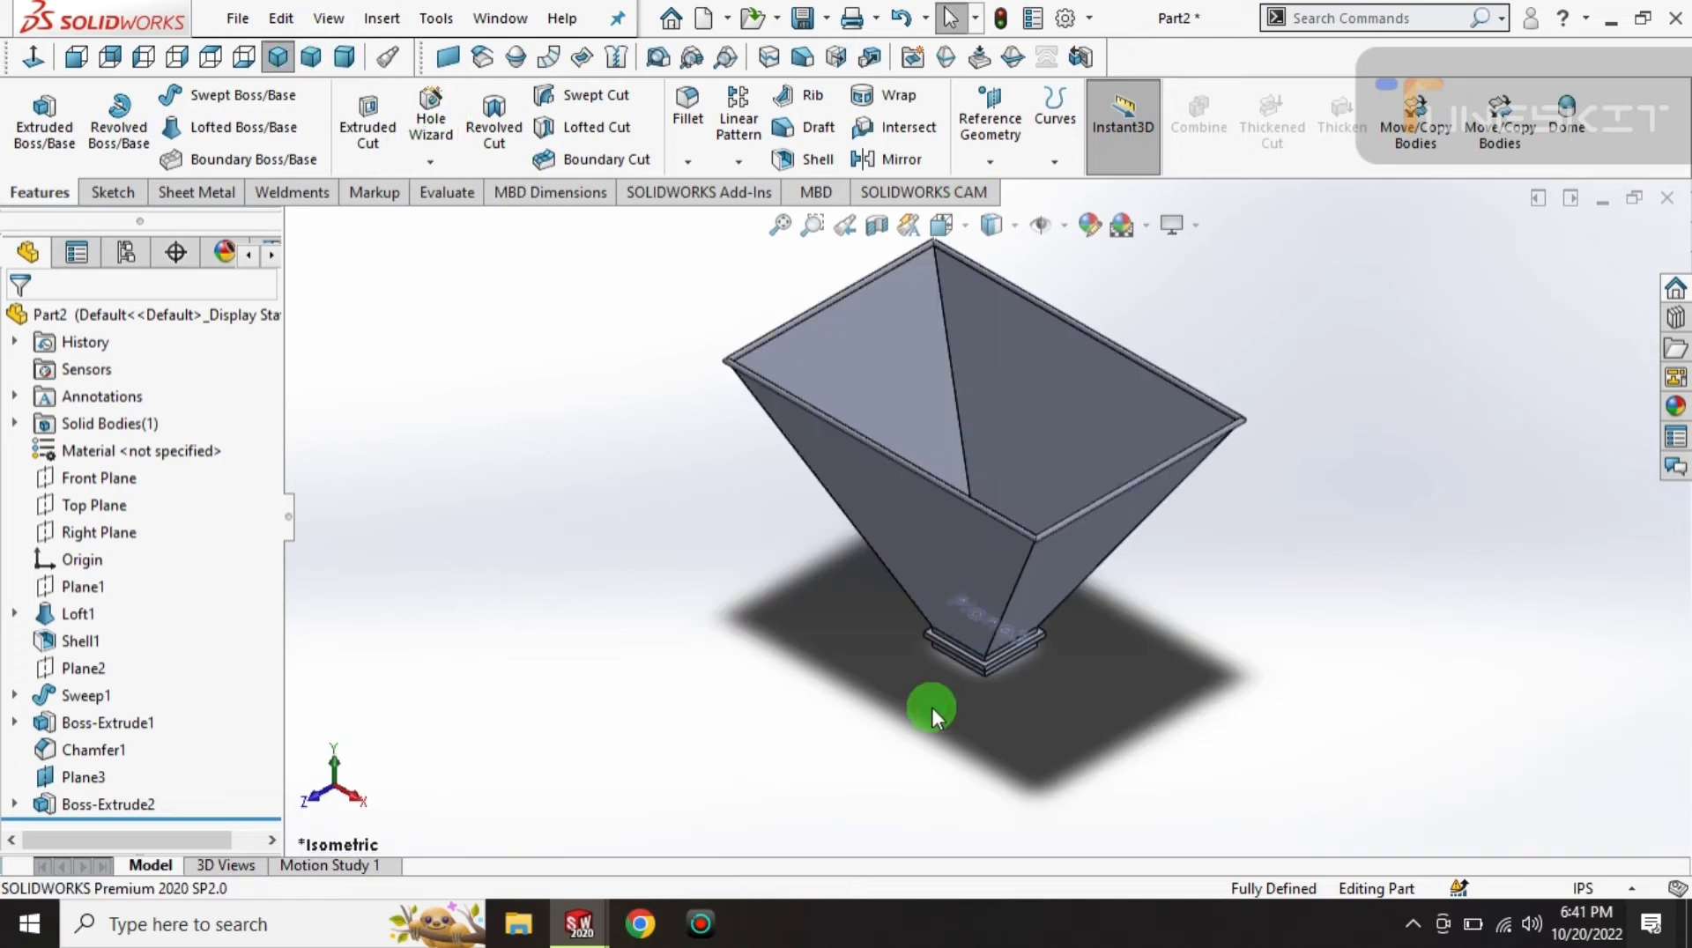
scroll(932, 707, down, 3)
click(113, 747)
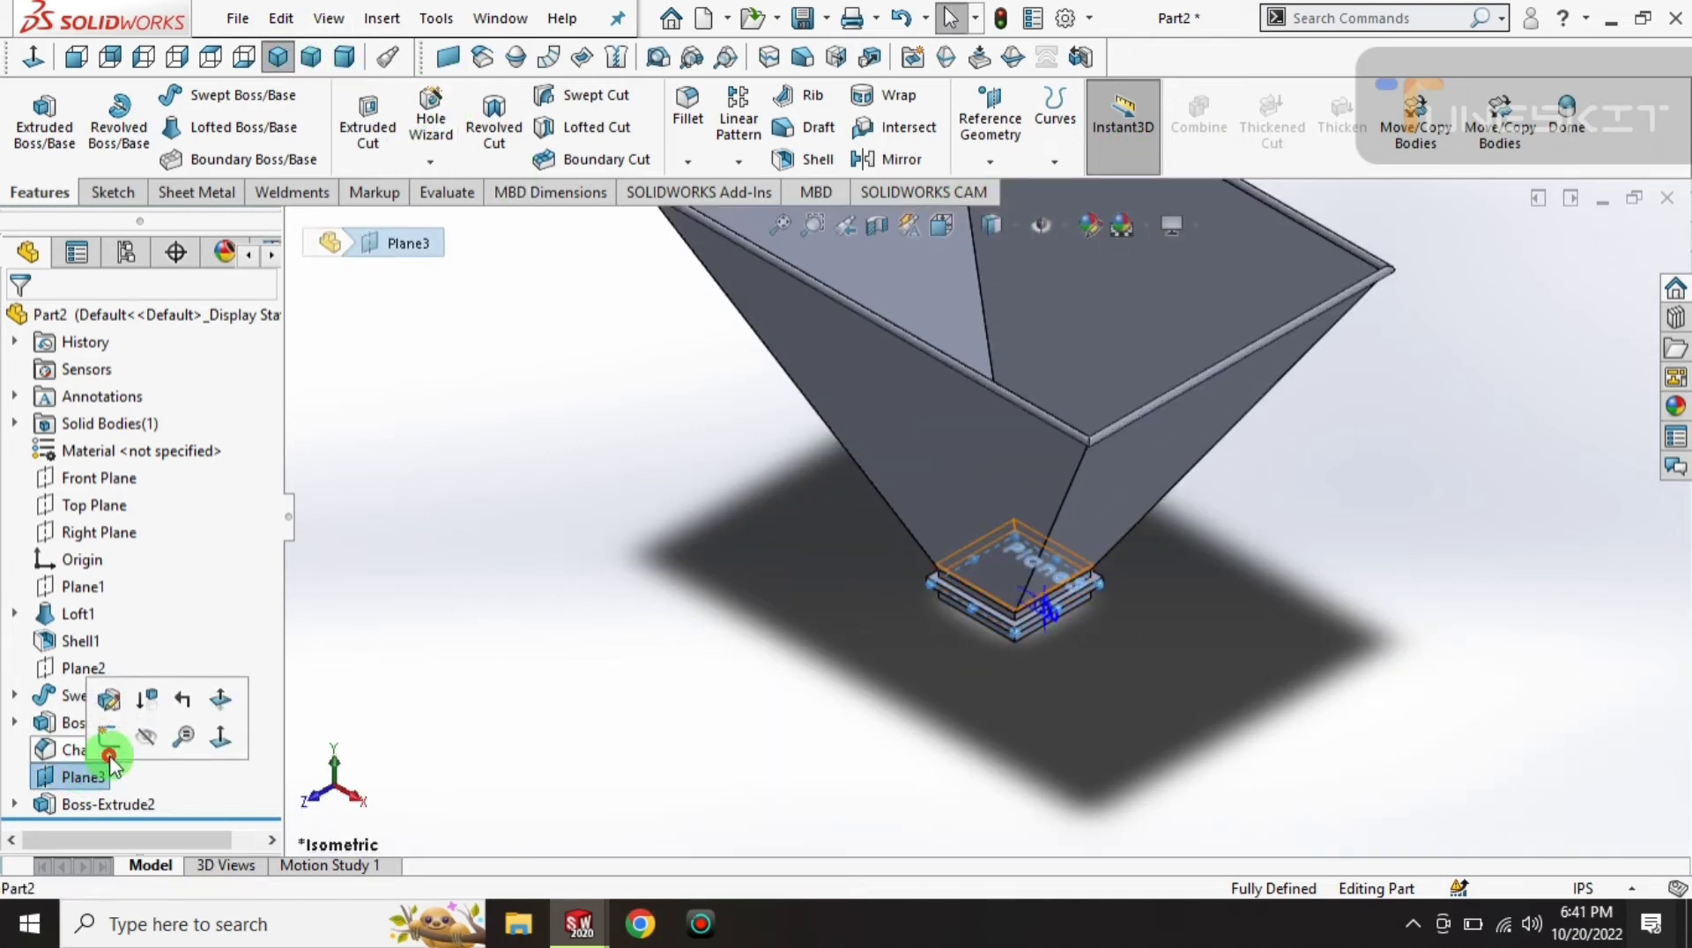
click(756, 702)
click(284, 59)
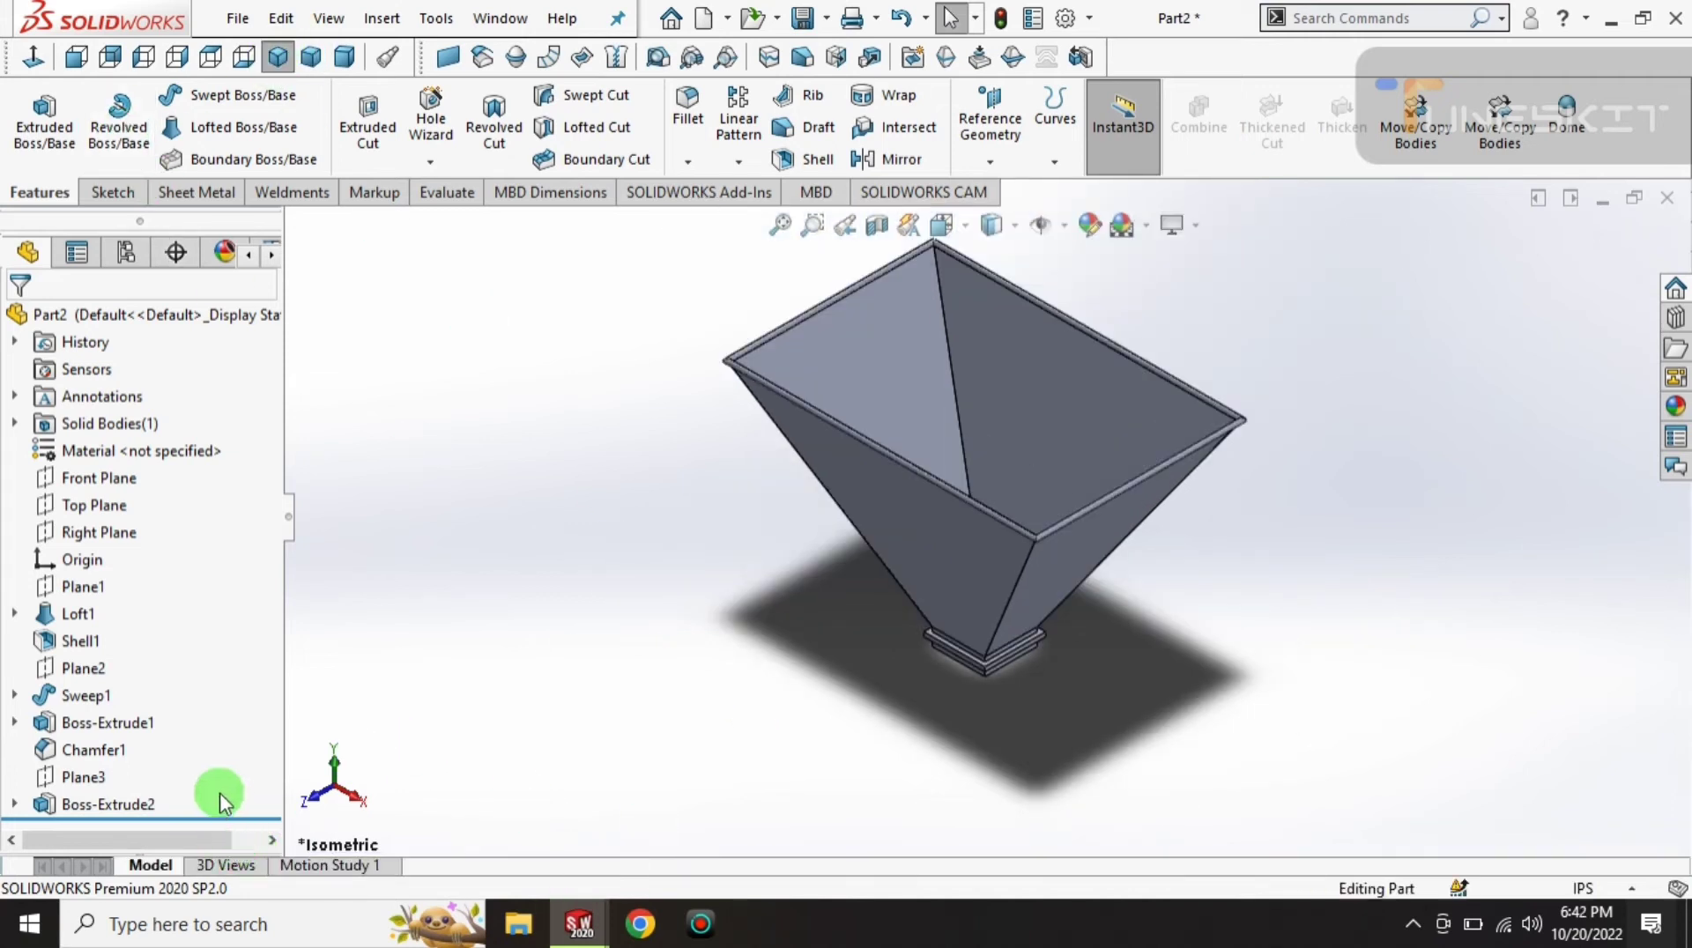
- Zoom to the base and select the neck's side face just above the flange
scroll(922, 662, down, 2)
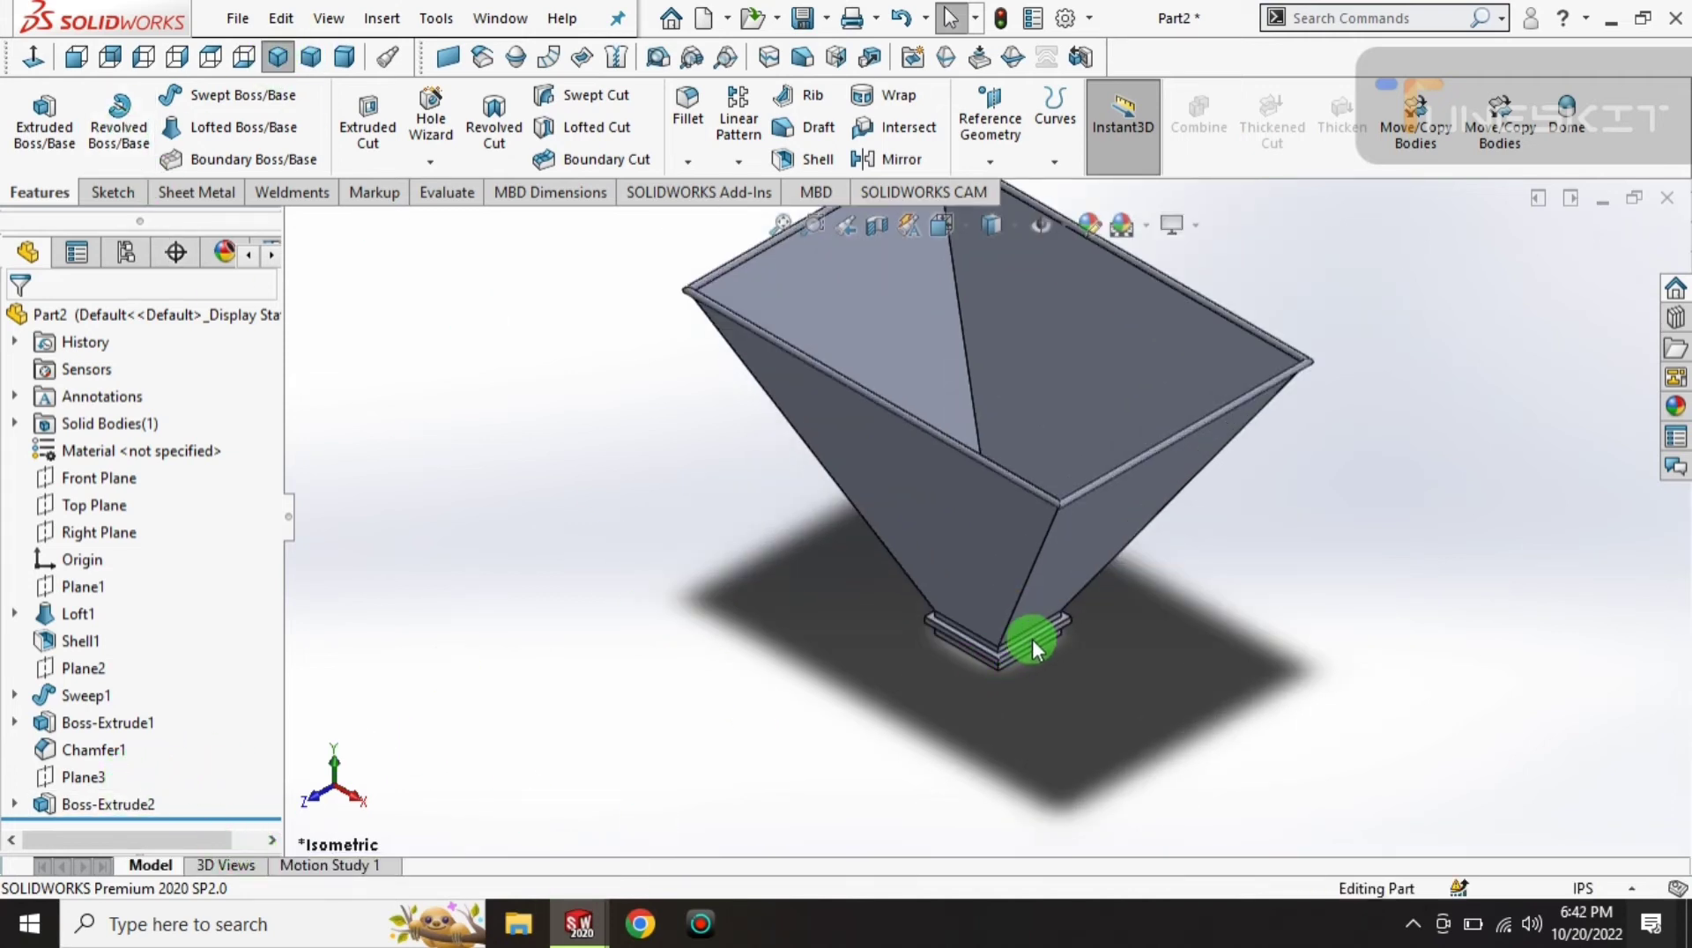
scroll(1032, 644, down, 5)
scroll(1036, 558, down, 1)
scroll(1031, 569, down, 3)
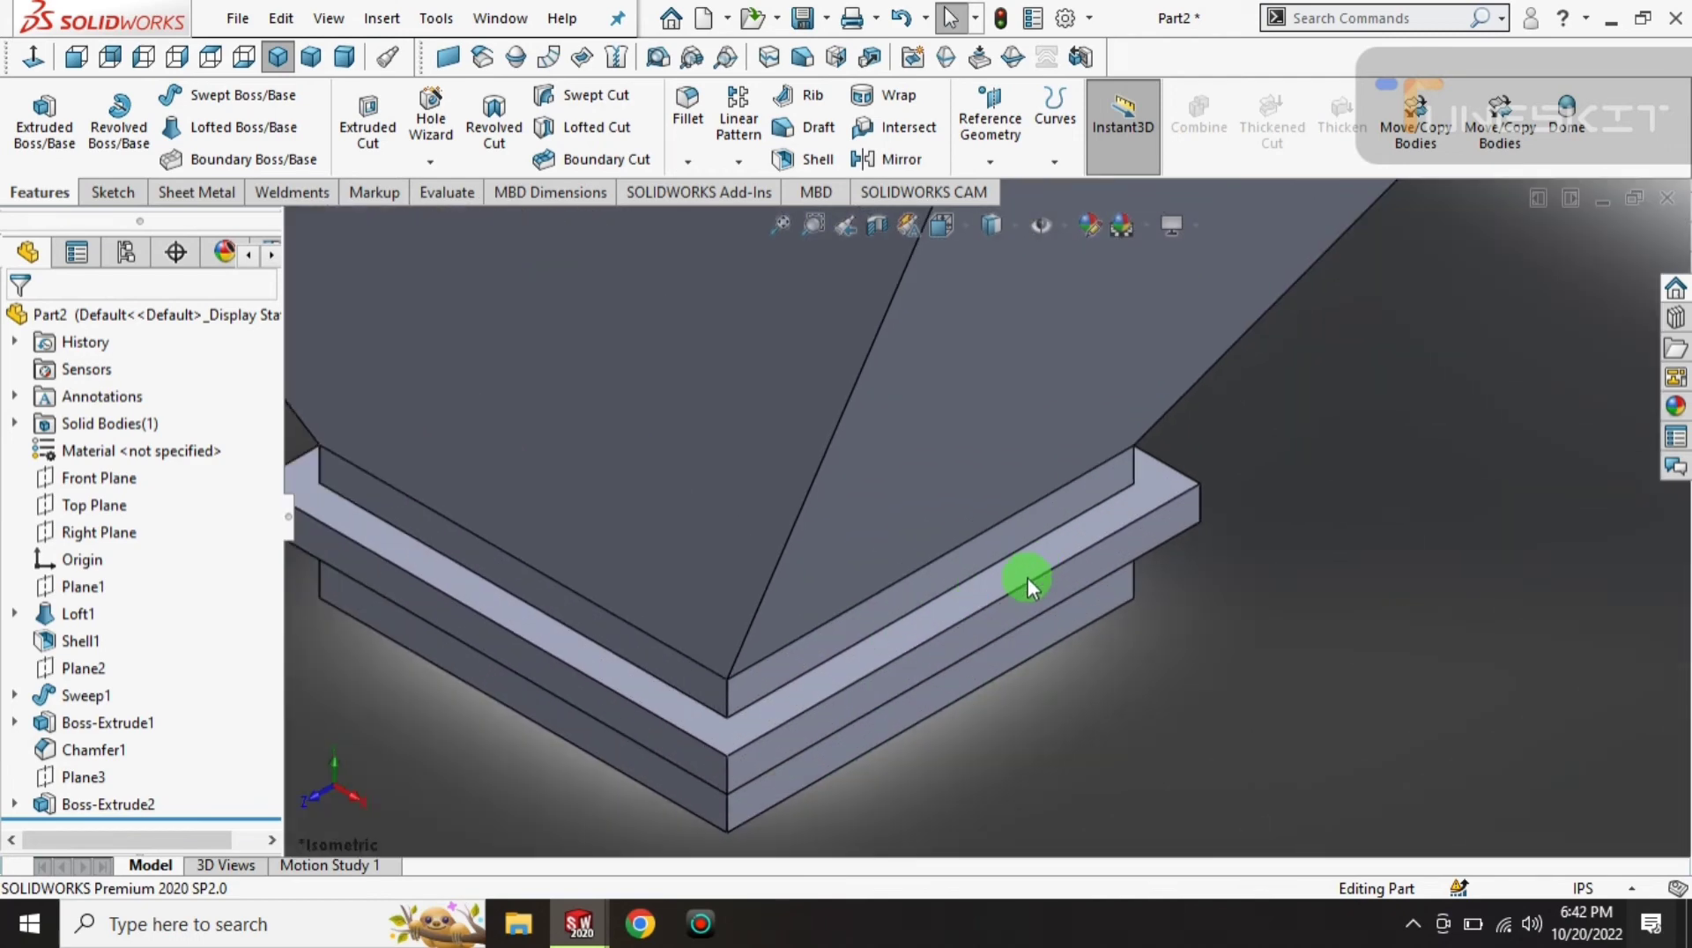
scroll(987, 591, down, 3)
click(933, 588)
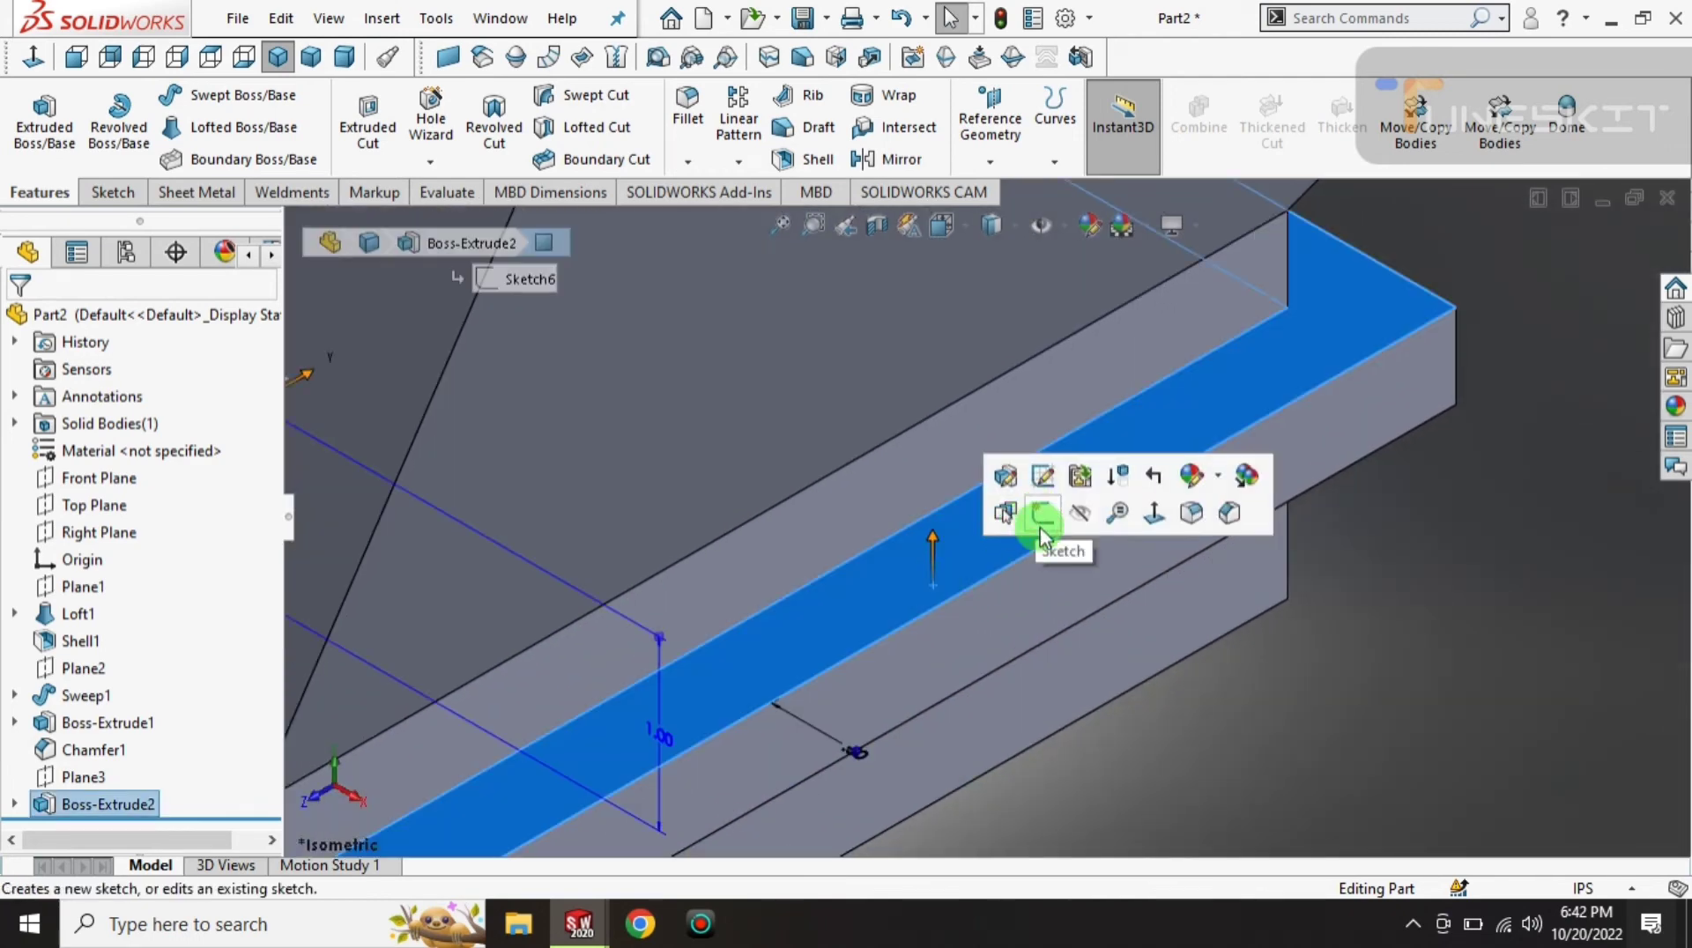
click(1321, 776)
click(838, 518)
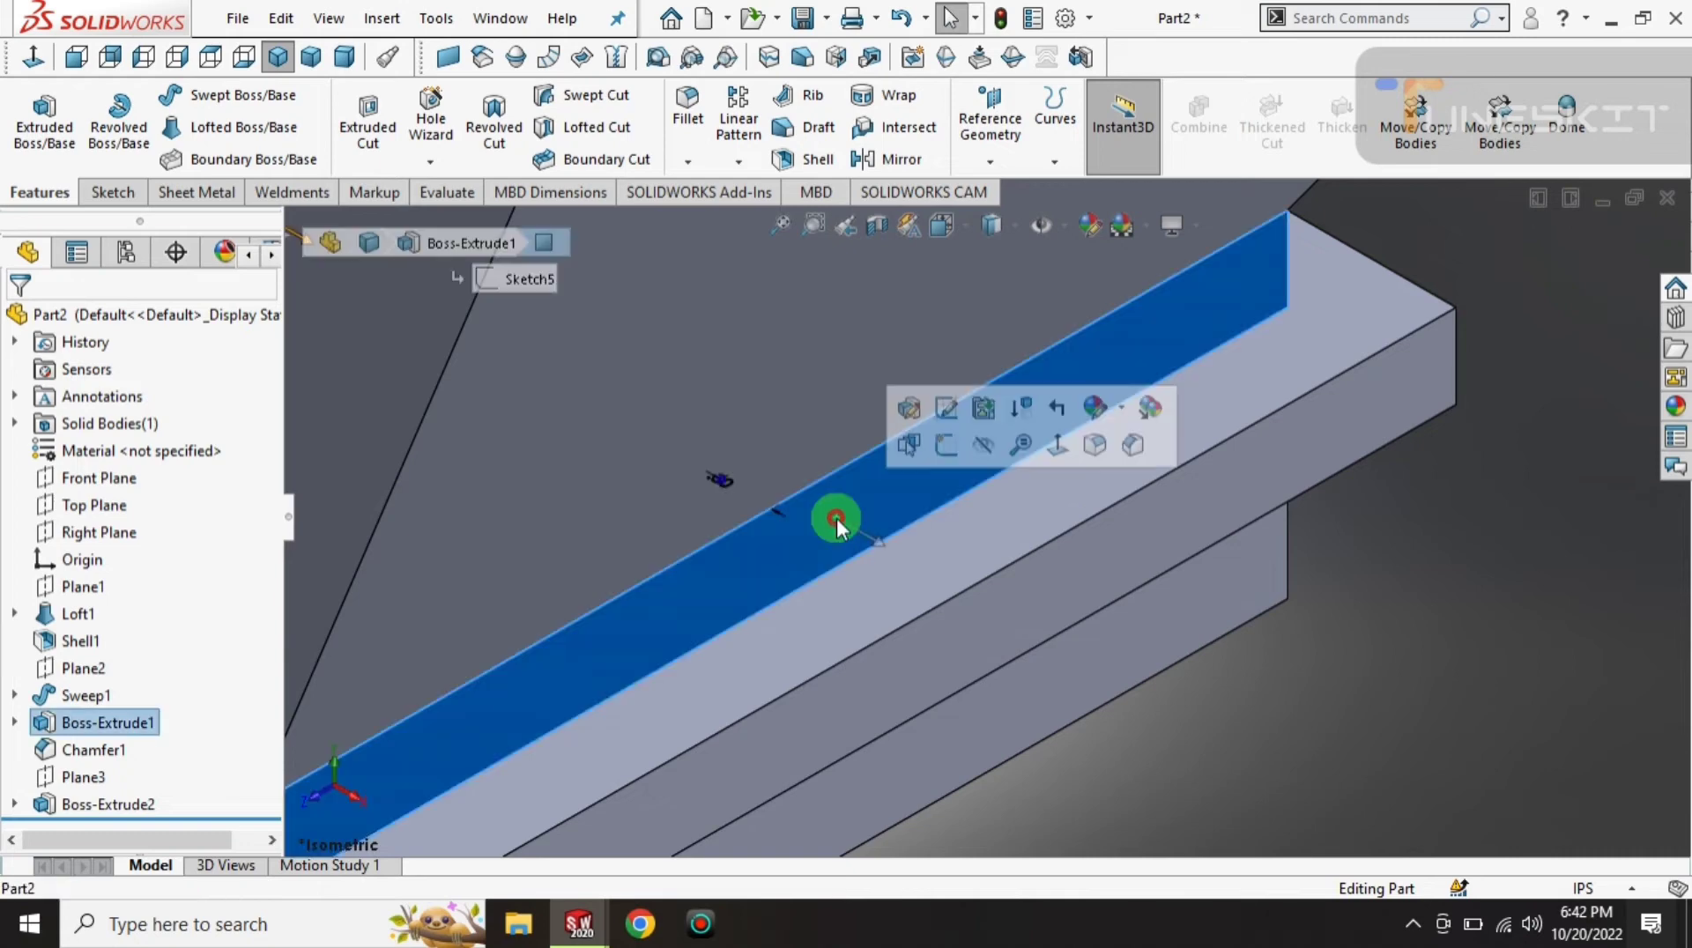
- Start a sketch on the neck face, viewed from the side with hidden lines dashed
click(921, 438)
scroll(798, 653, up, 2)
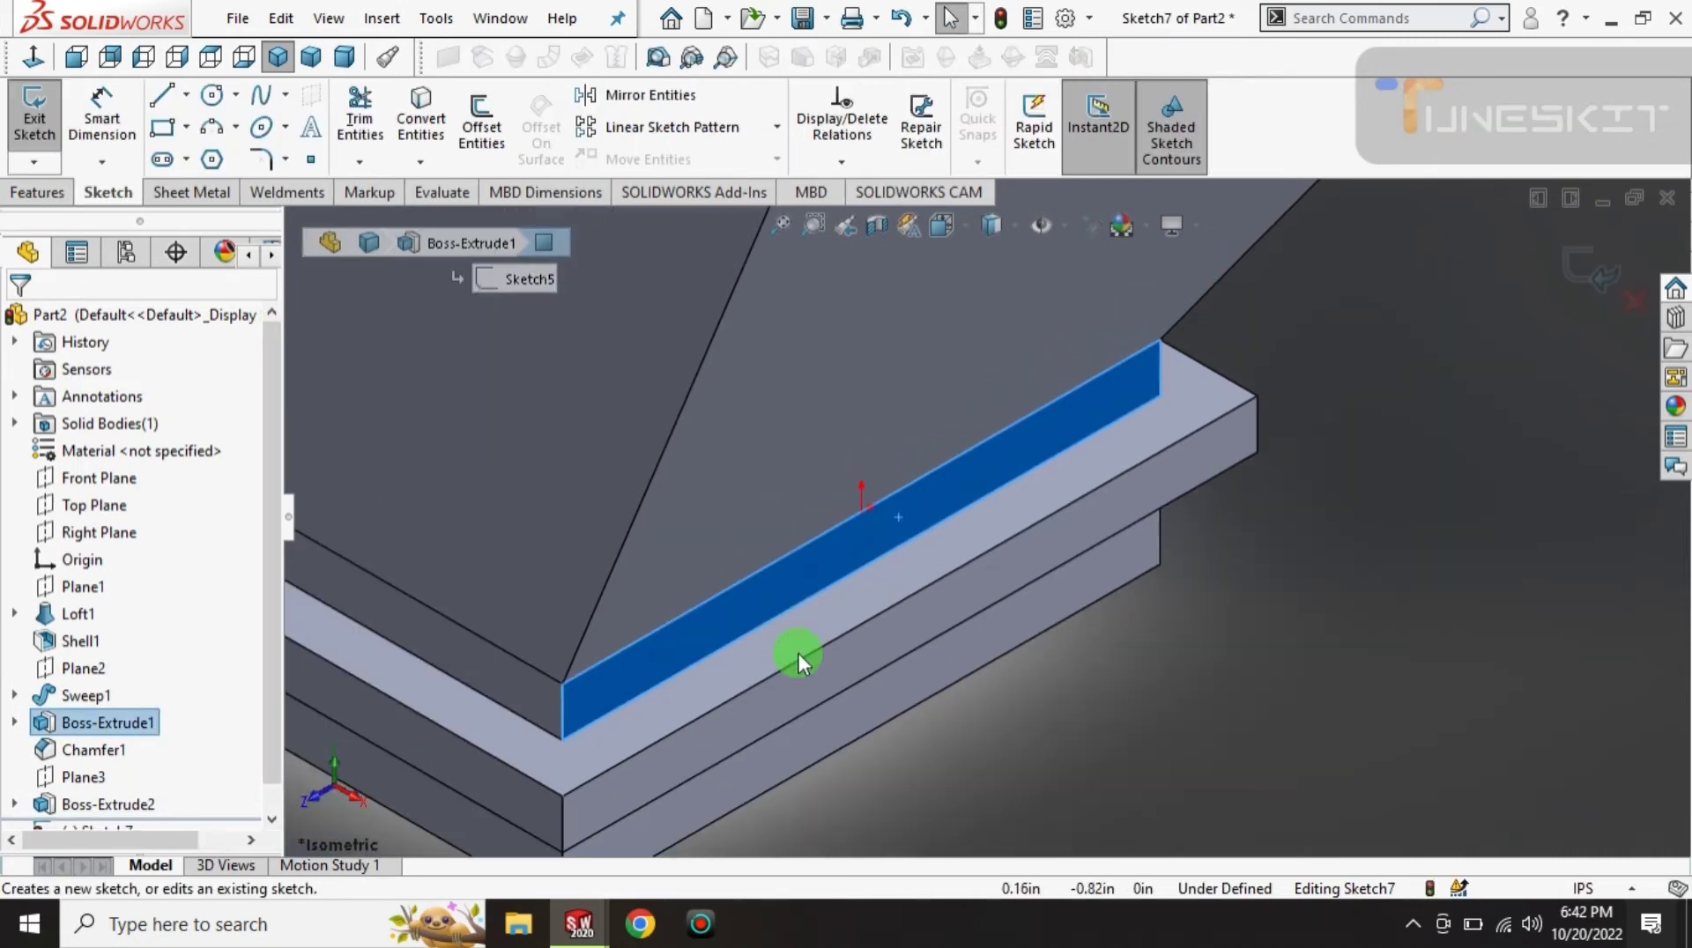
click(176, 56)
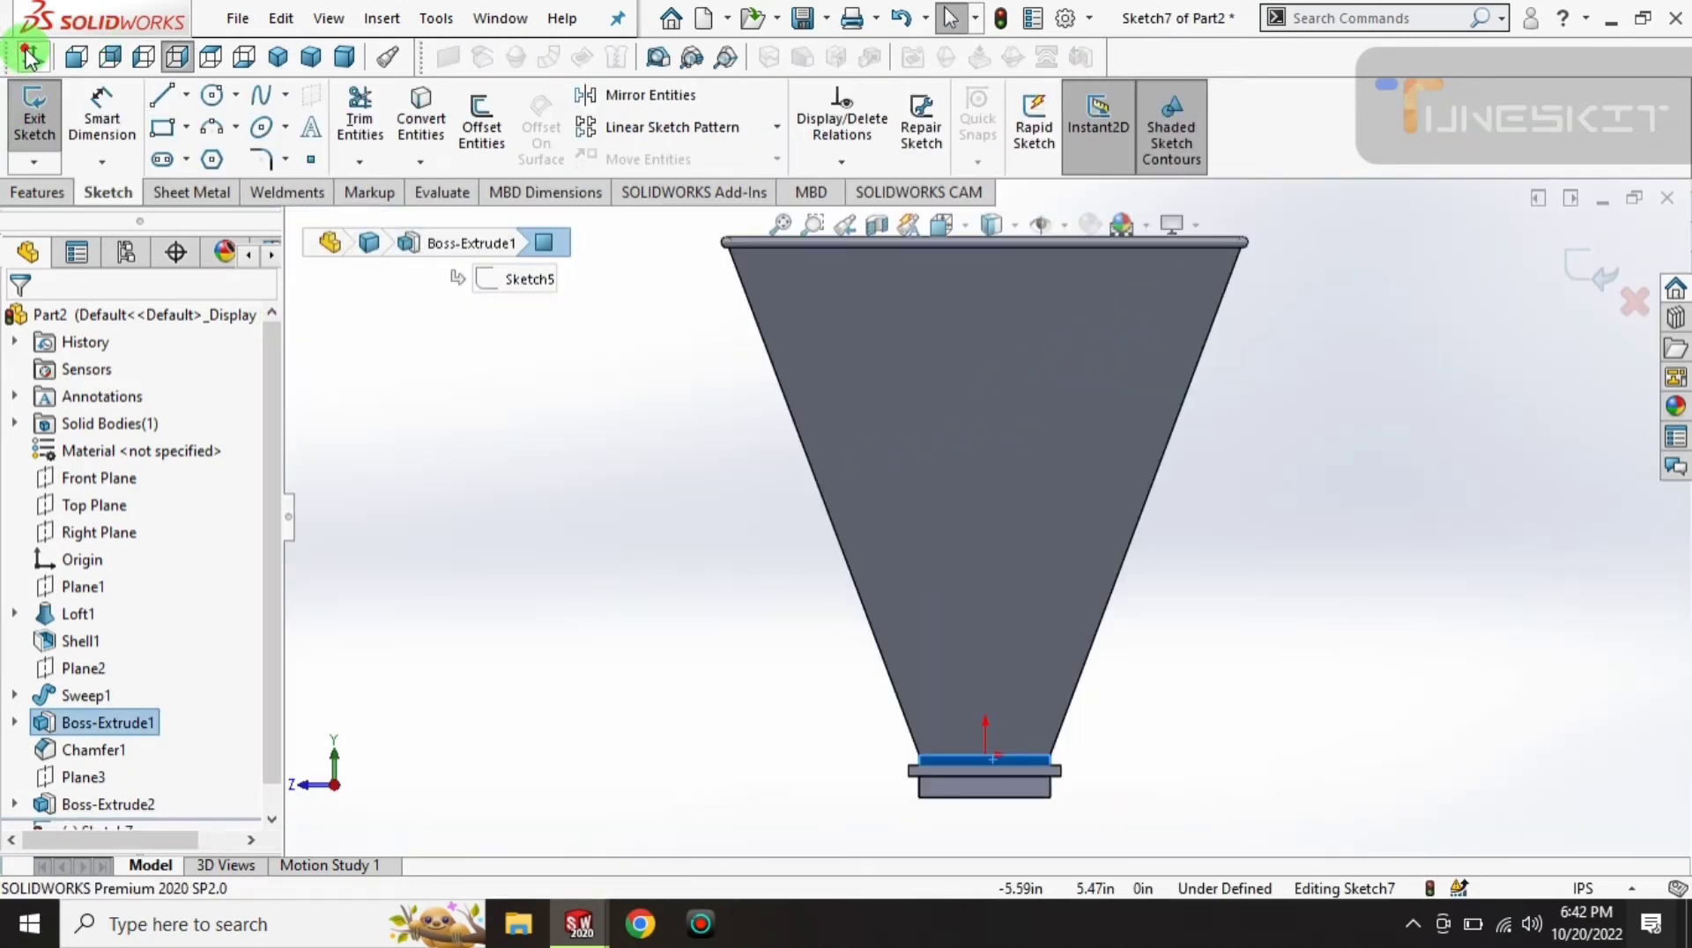
scroll(990, 764, down, 2)
scroll(1012, 795, down, 2)
scroll(1012, 794, down, 2)
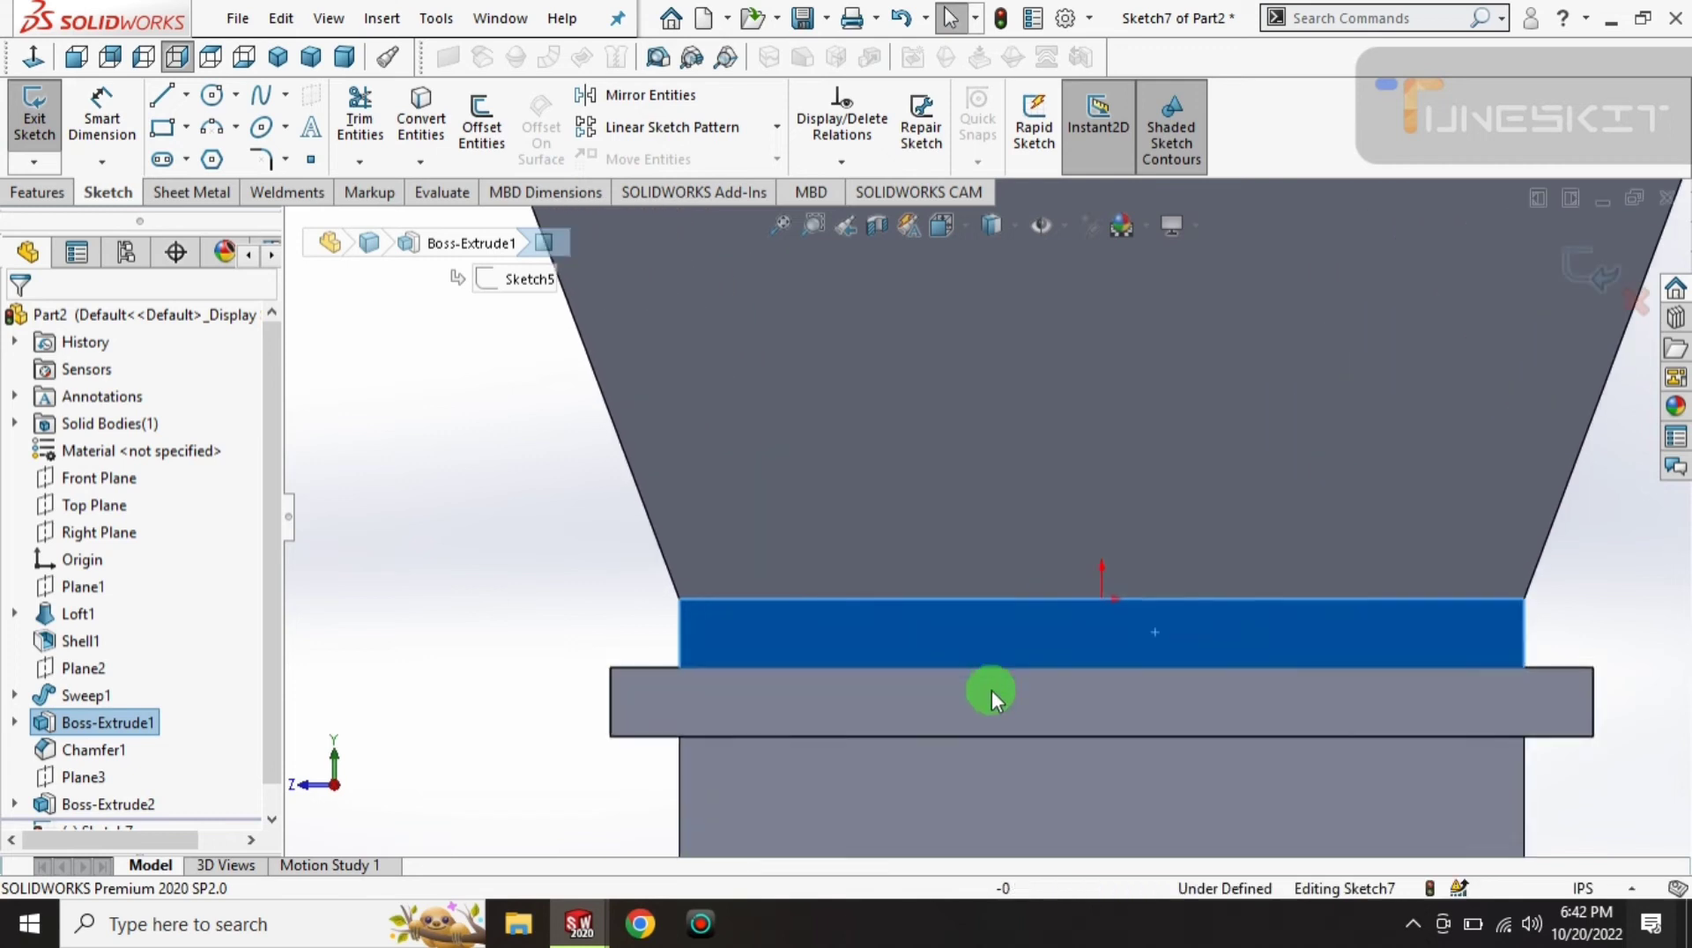
scroll(991, 690, down, 2)
scroll(1434, 559, up, 2)
scroll(1299, 475, down, 1)
scroll(1166, 479, down, 2)
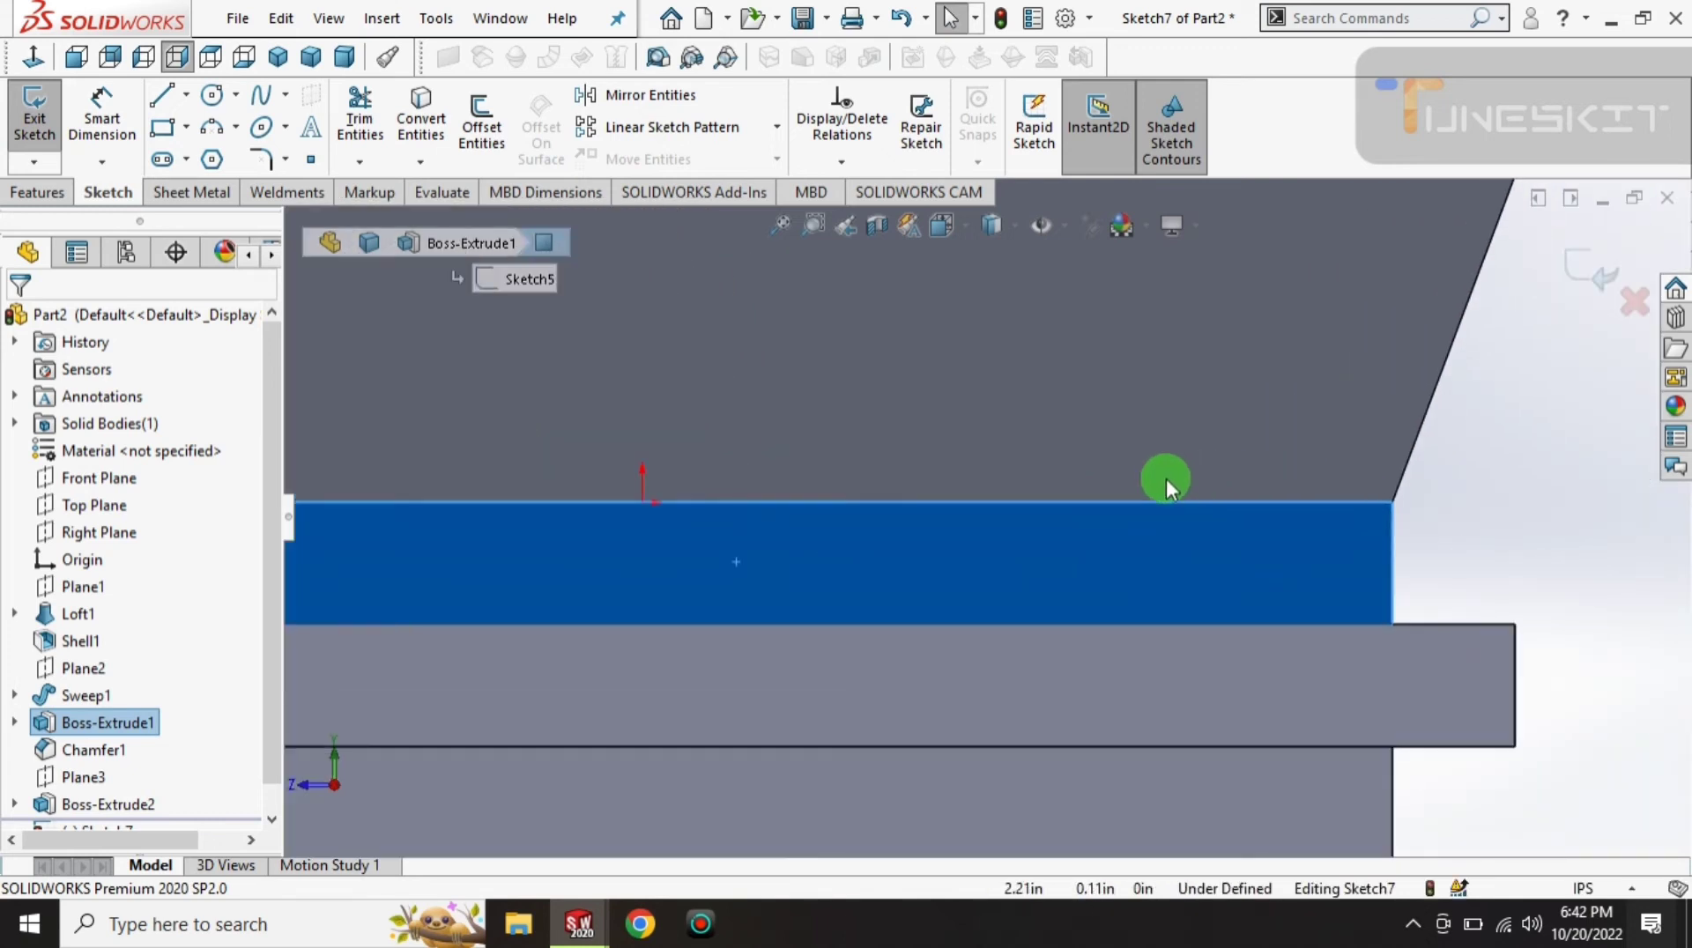
scroll(965, 527, up, 2)
scroll(835, 494, down, 2)
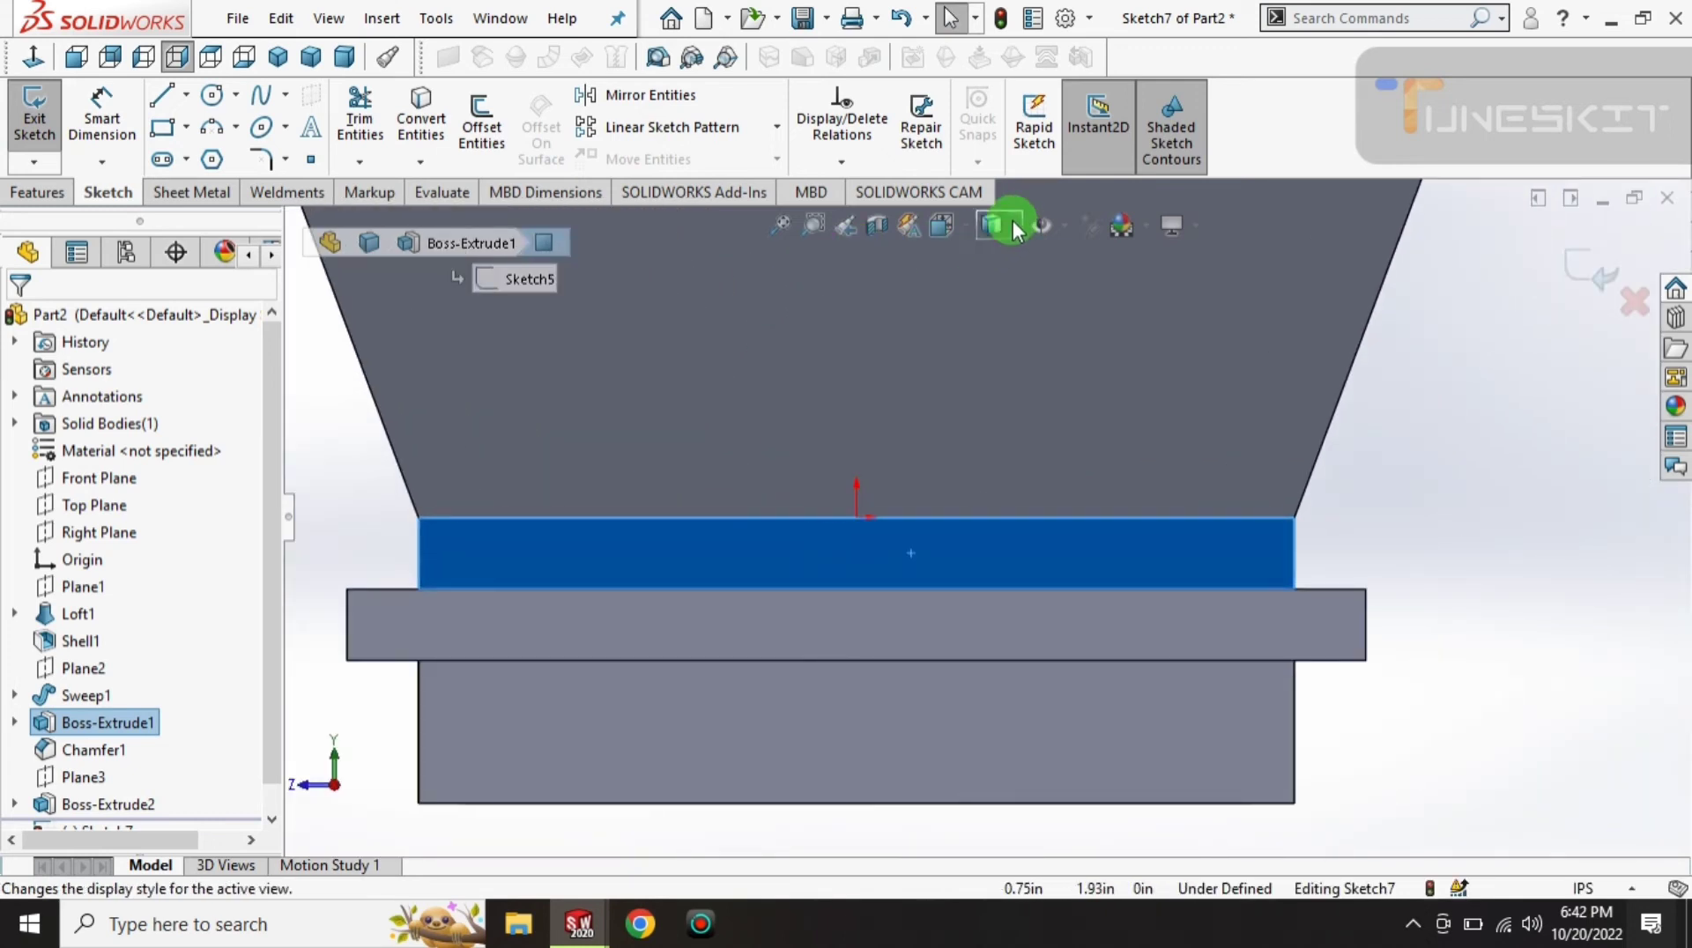
click(993, 370)
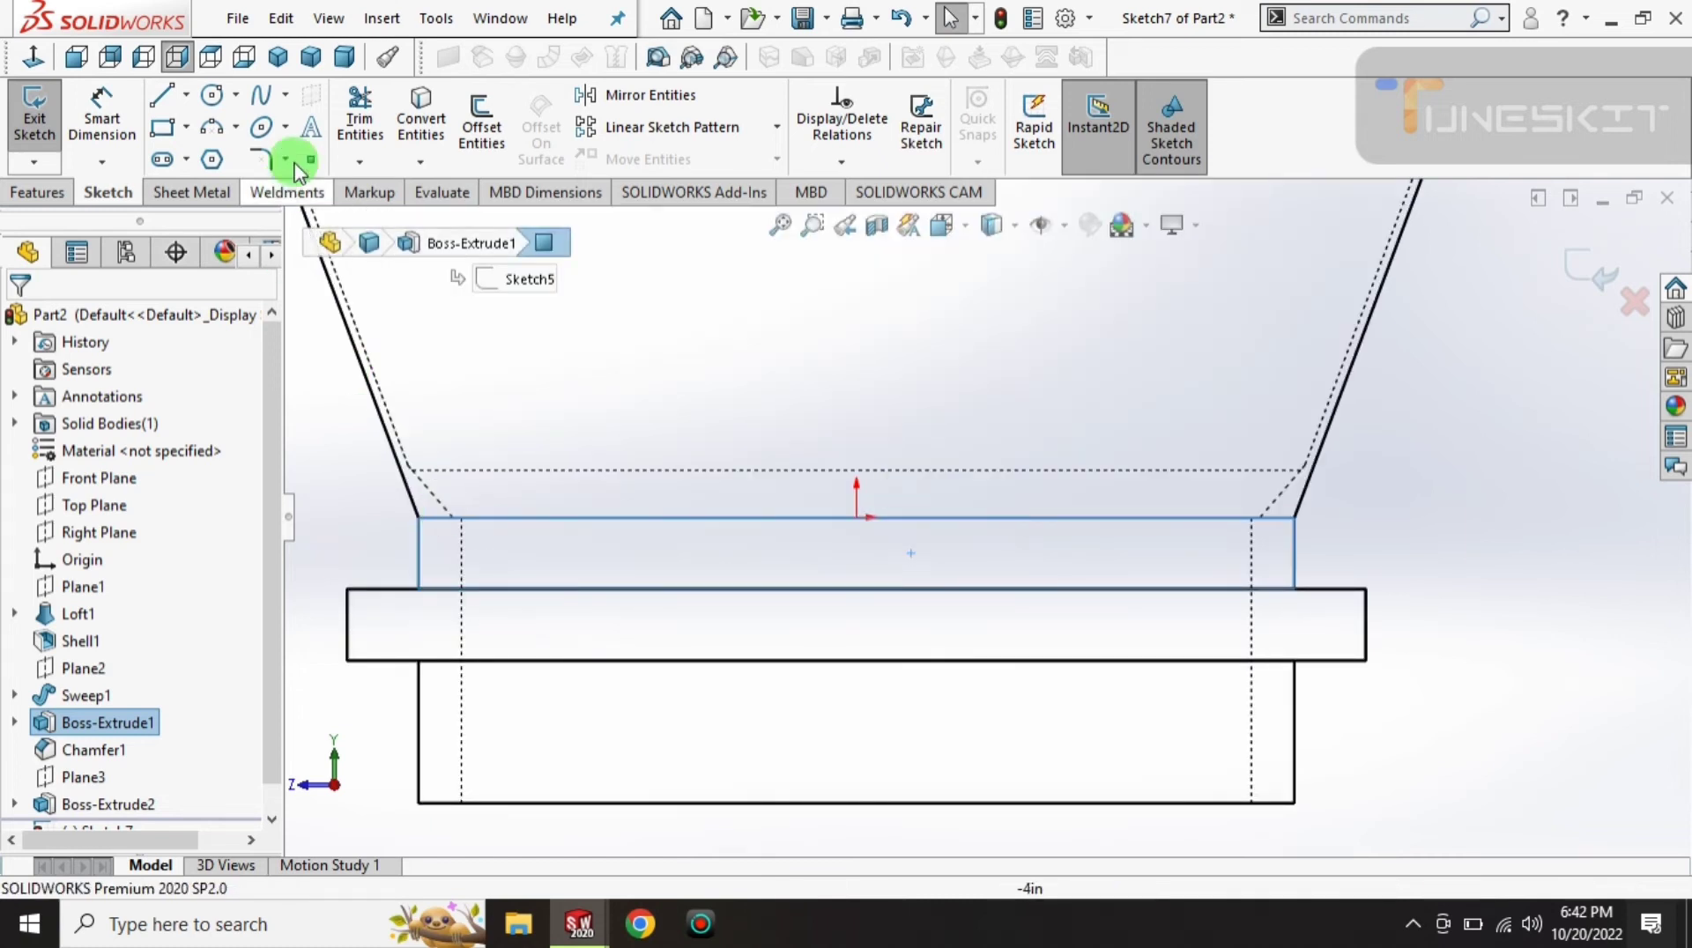
- Draw a thin slot rectangle across the neck above the flange
click(167, 128)
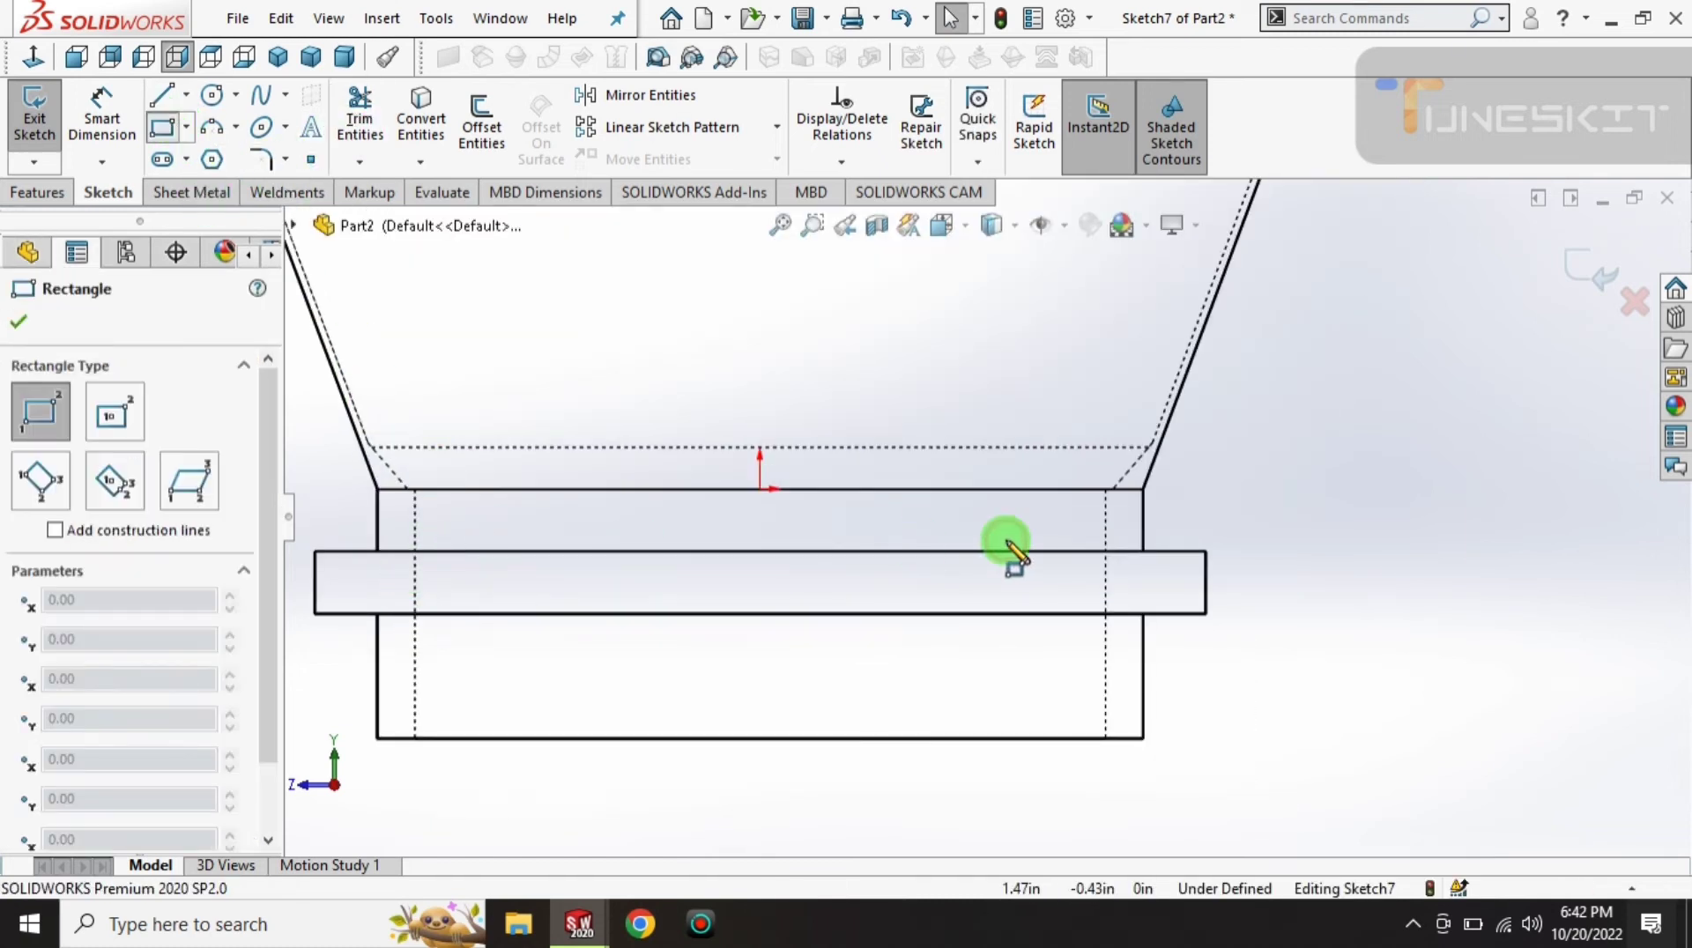
scroll(517, 567, down, 5)
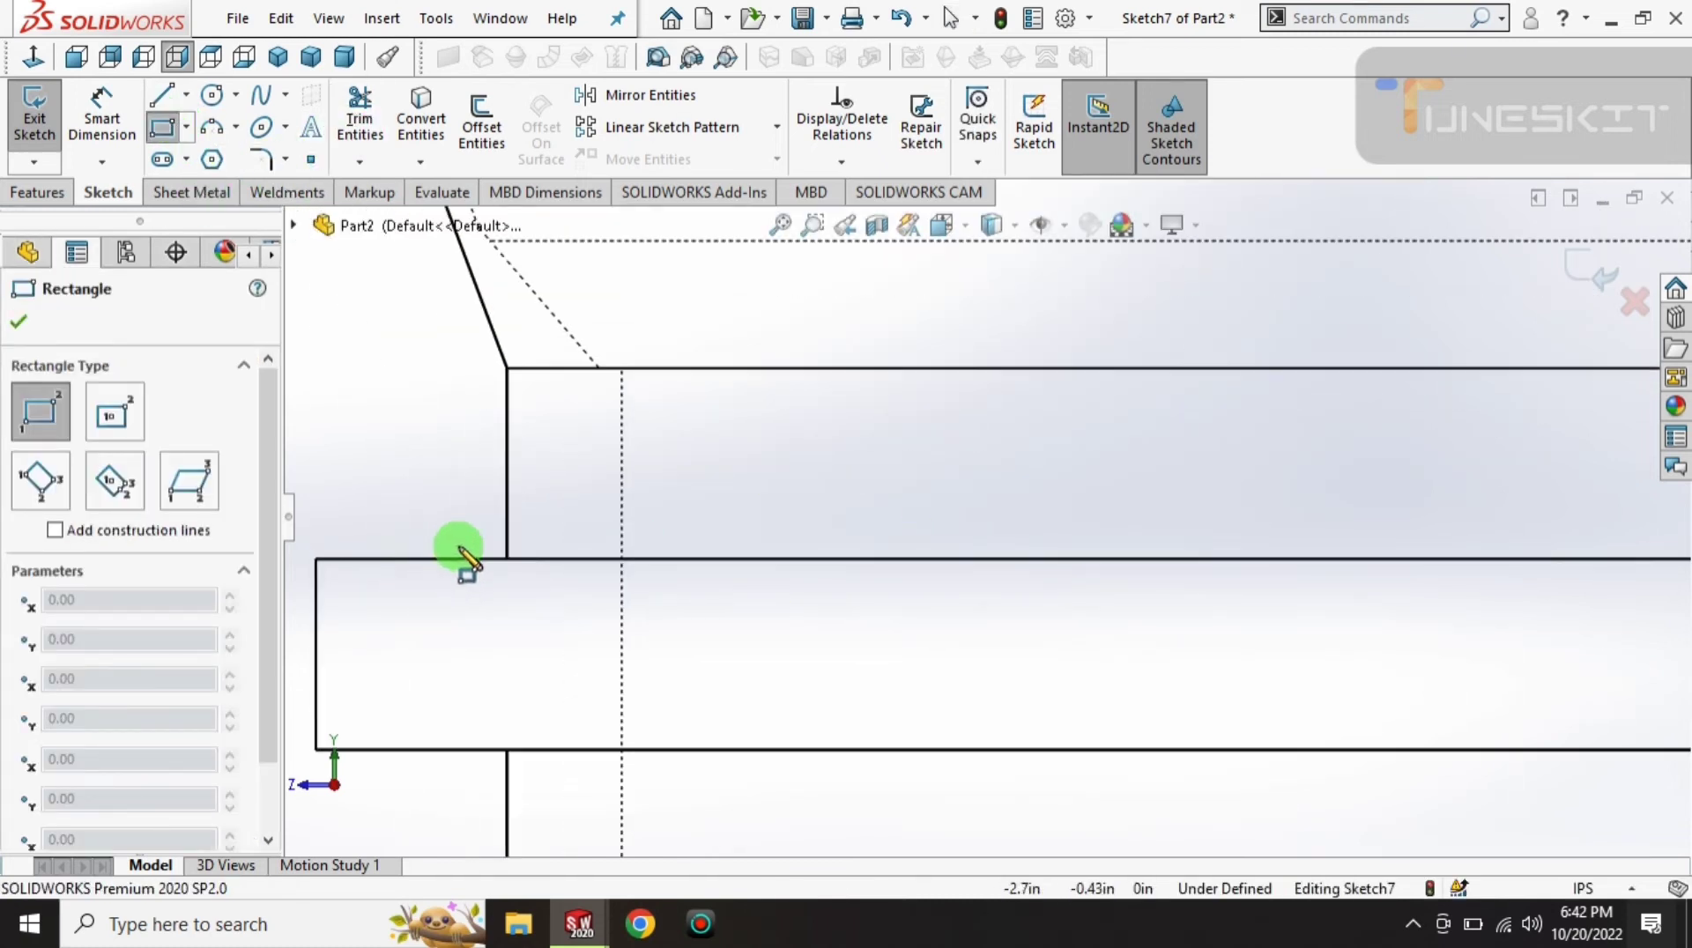
click(635, 557)
scroll(1040, 481, up, 2)
scroll(1137, 485, up, 2)
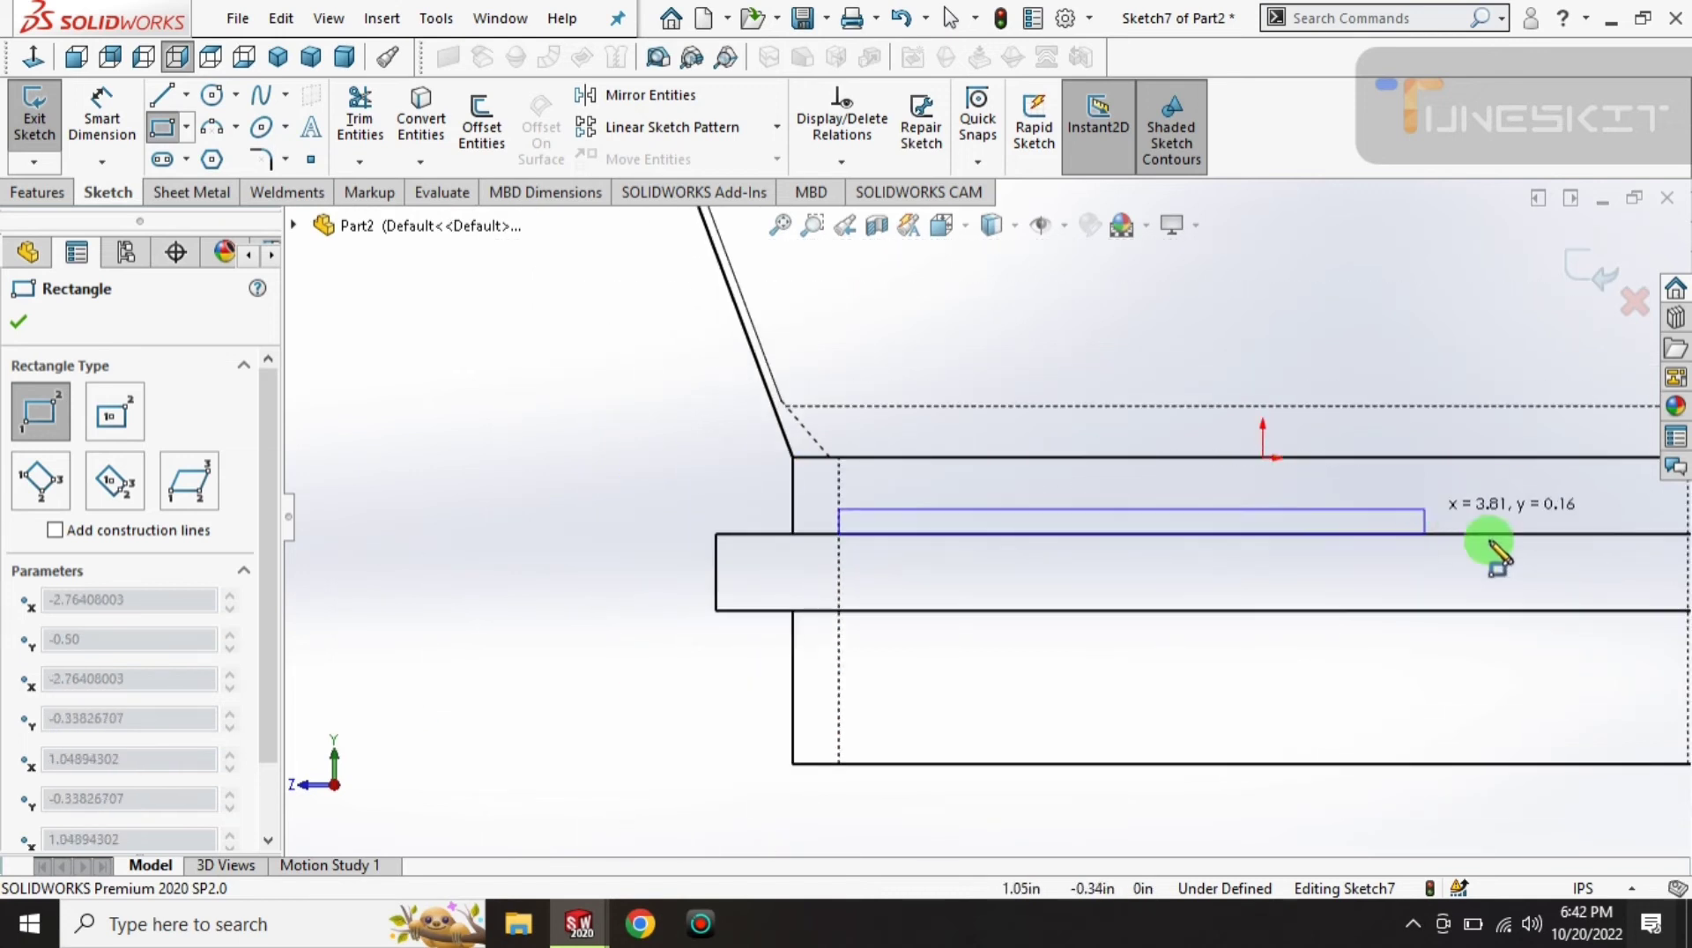
scroll(1454, 520, up, 2)
scroll(1122, 552, down, 3)
scroll(1202, 537, down, 2)
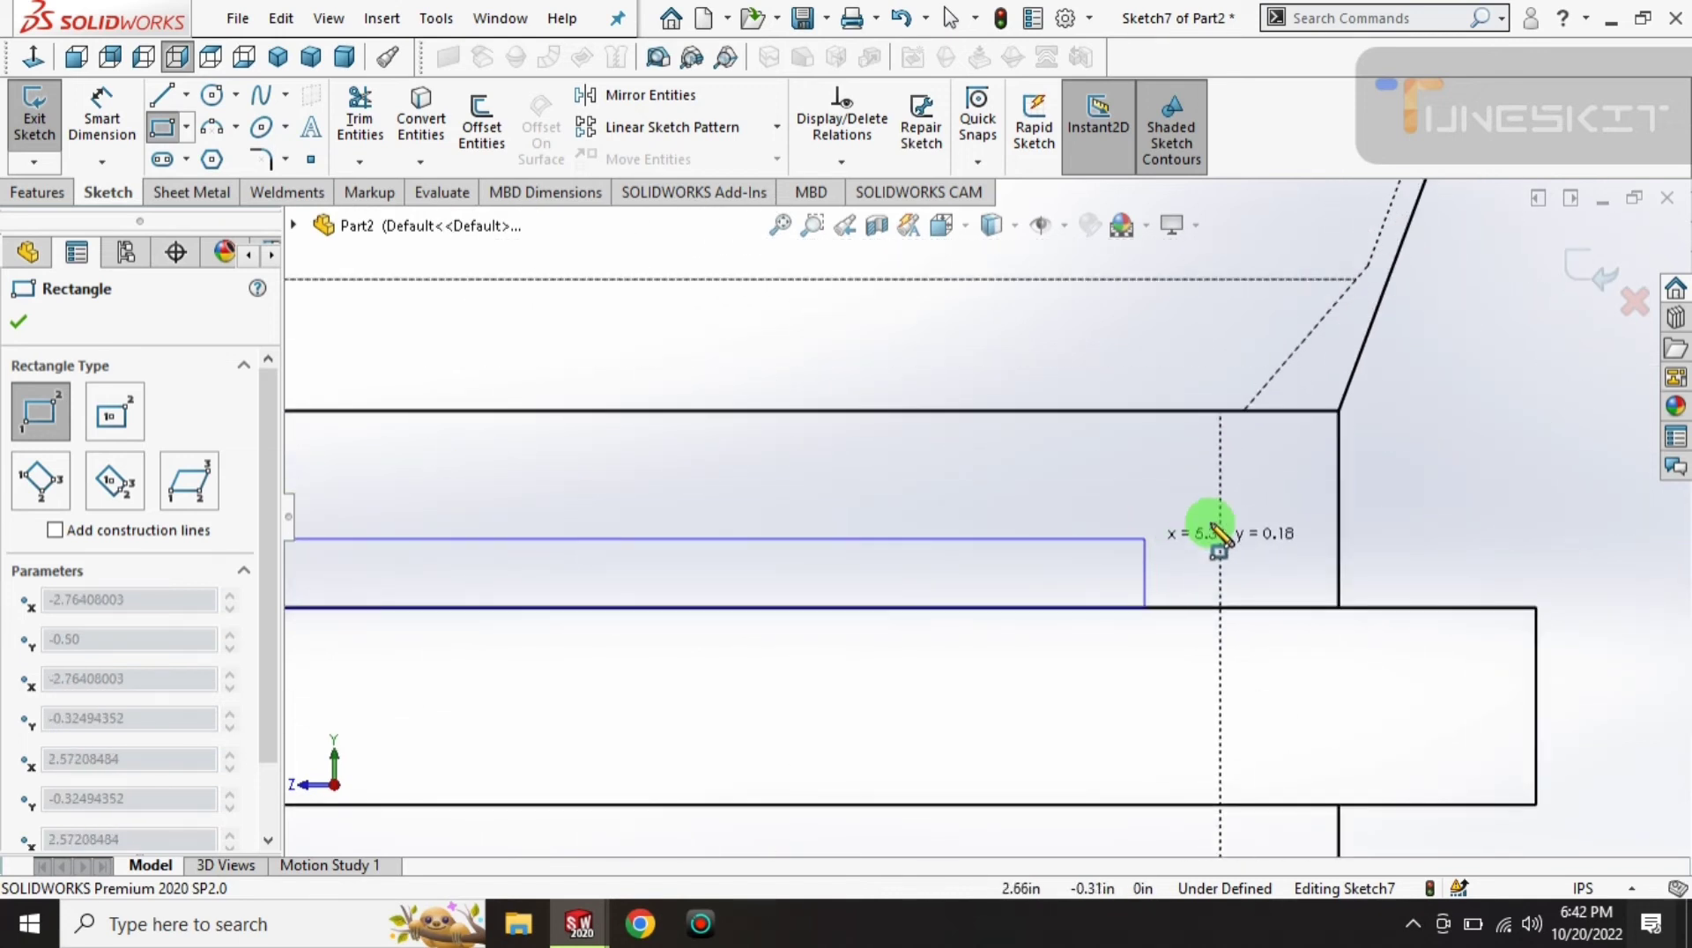
click(1221, 496)
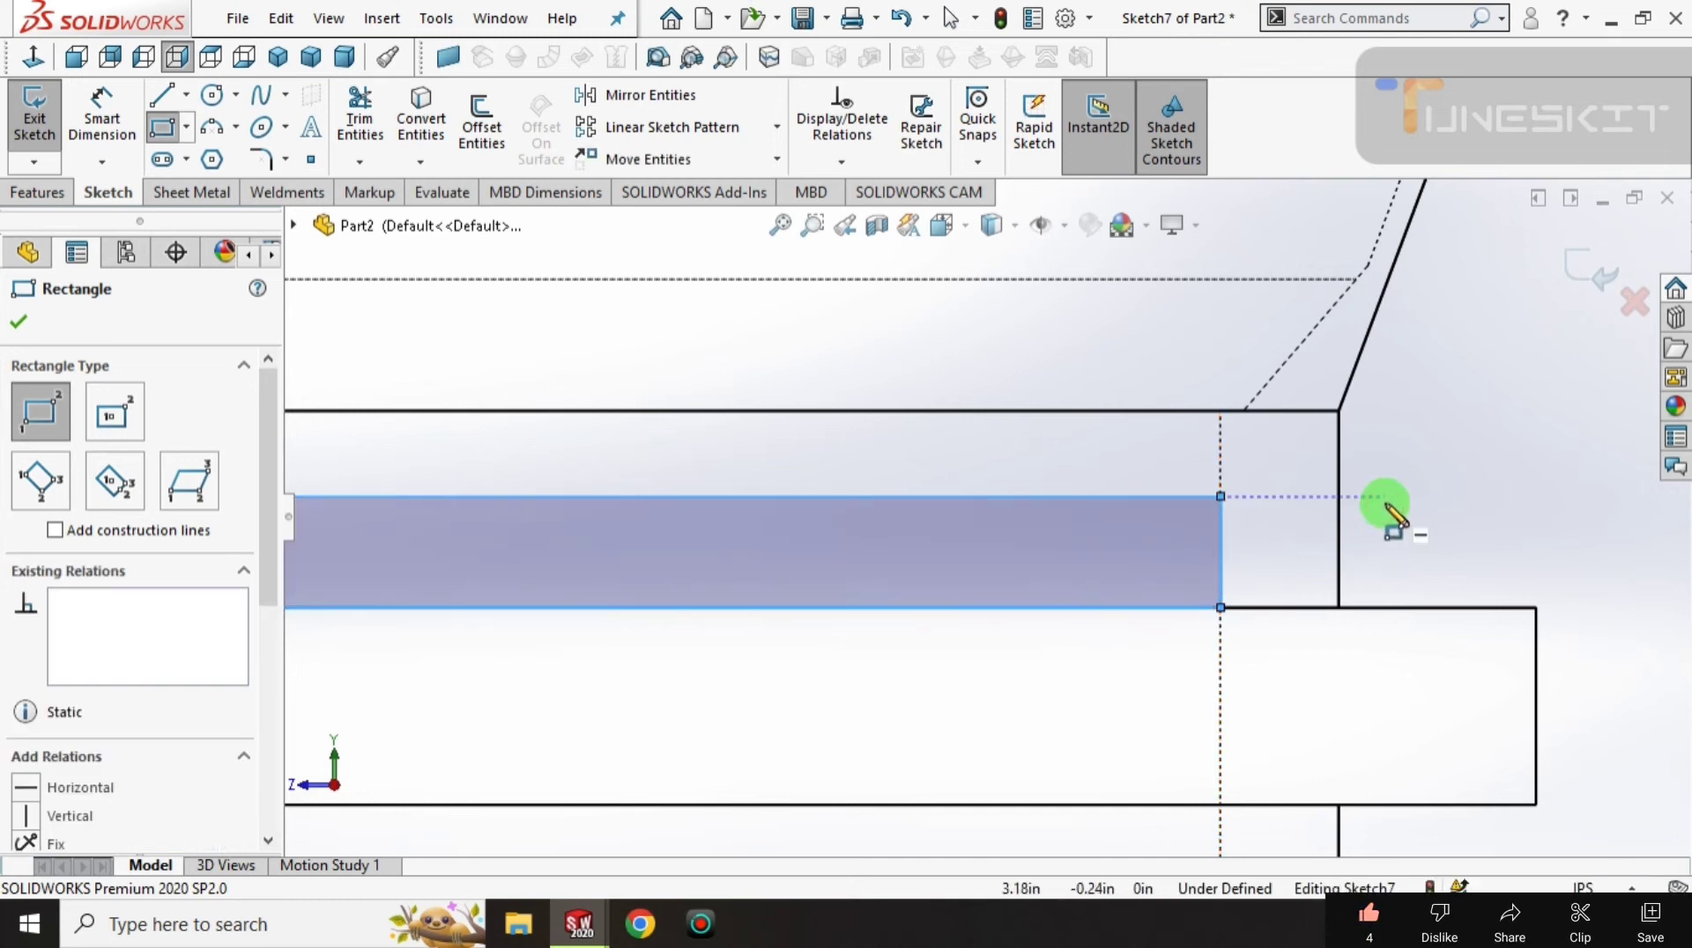
right_drag(1387, 497, 1304, 498)
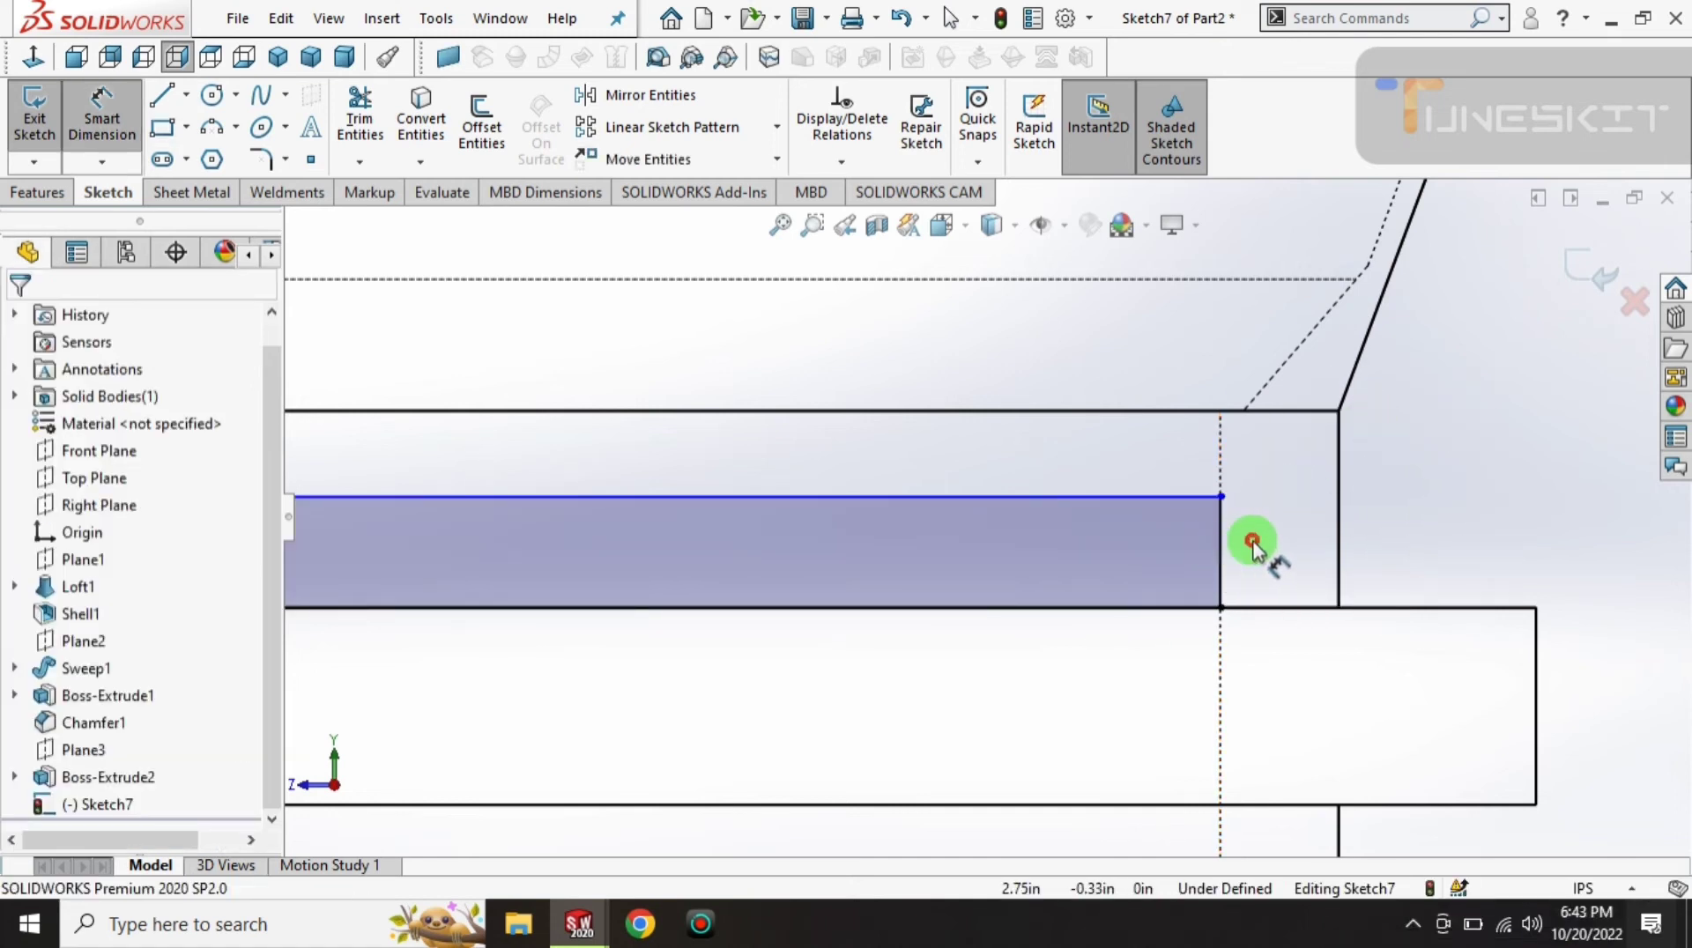
- Dimension the rectangle's height to 0.19 in, then fit the part in view
click(1221, 544)
click(1376, 529)
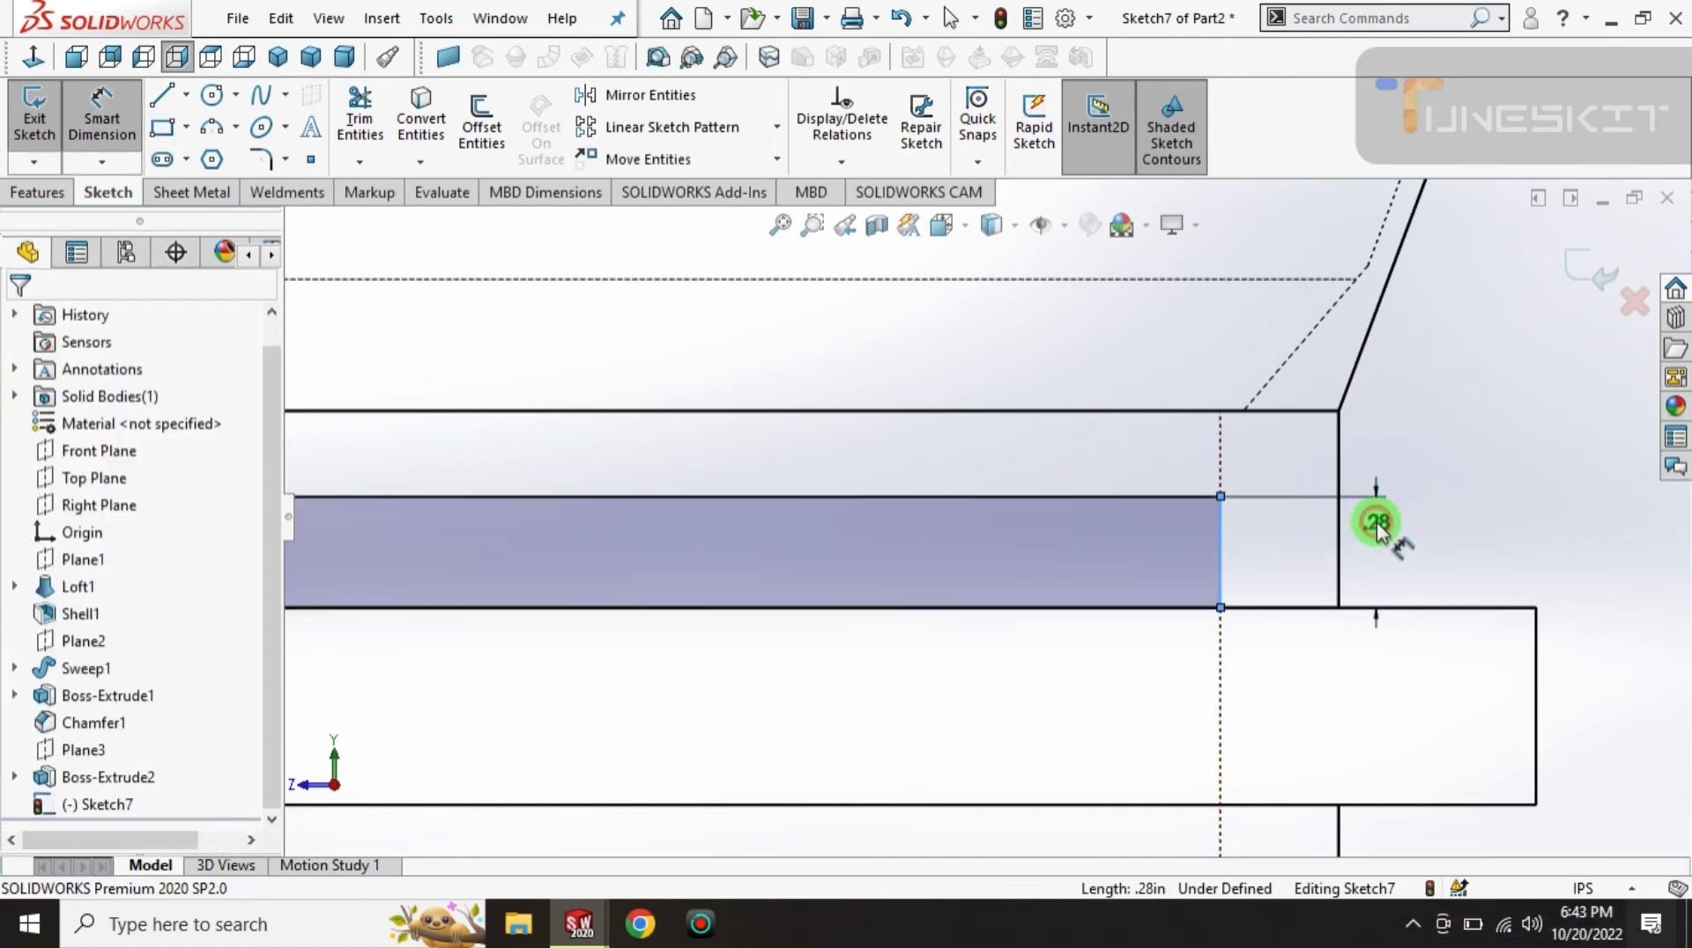
text(.19)
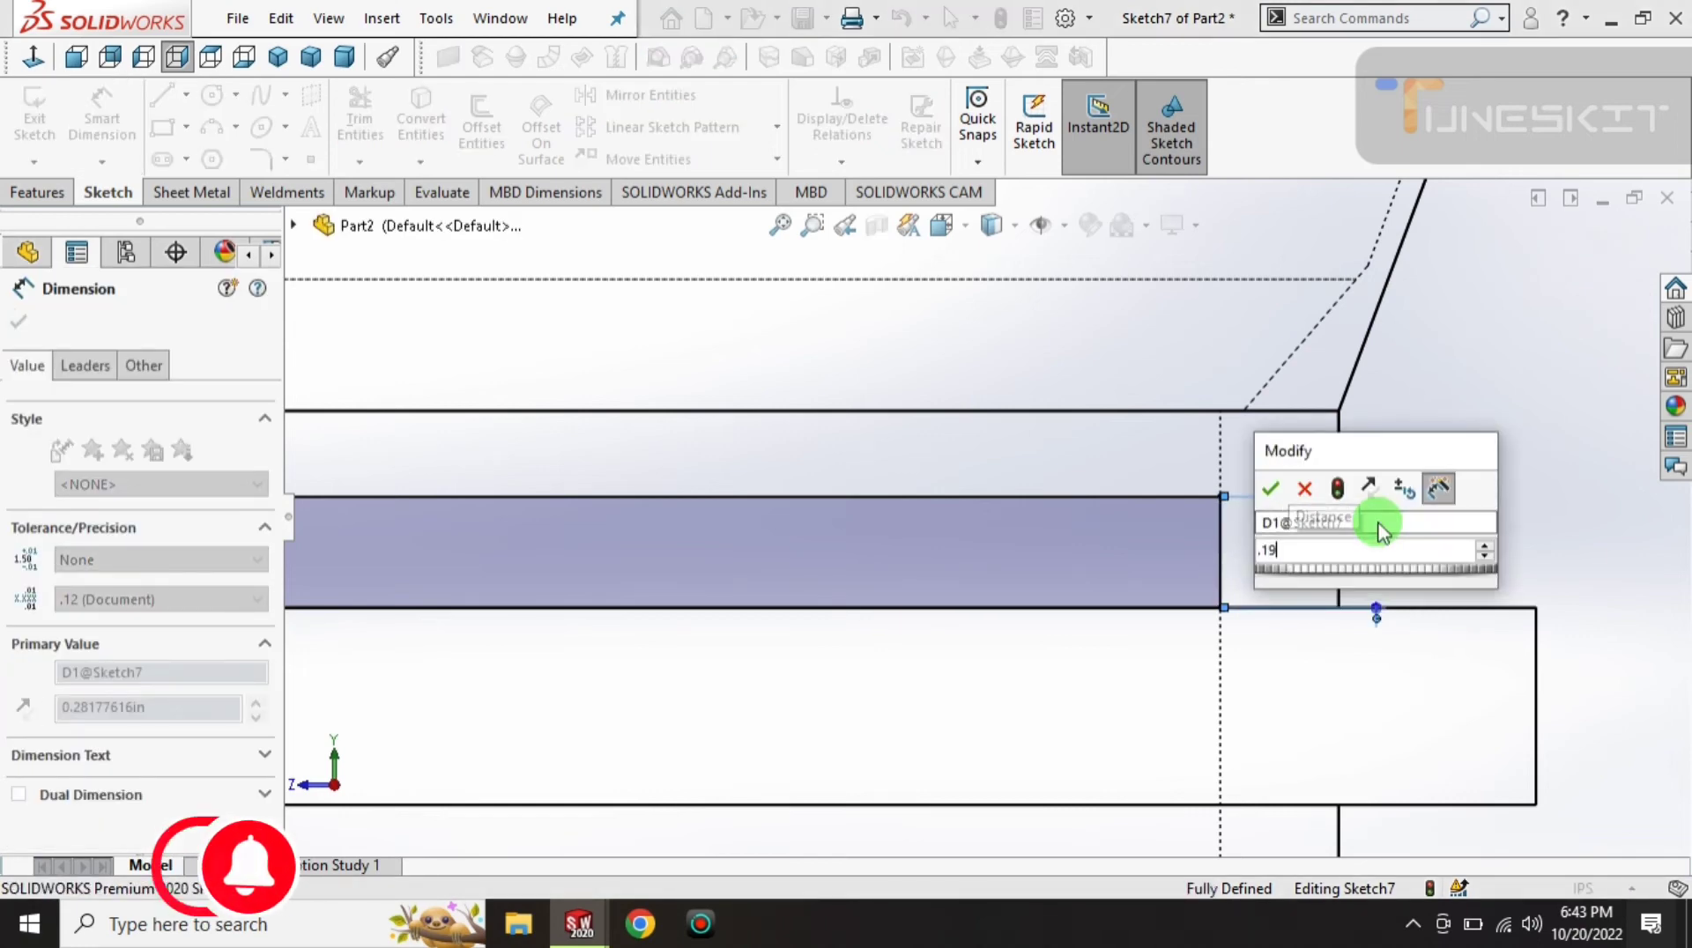
key(Return)
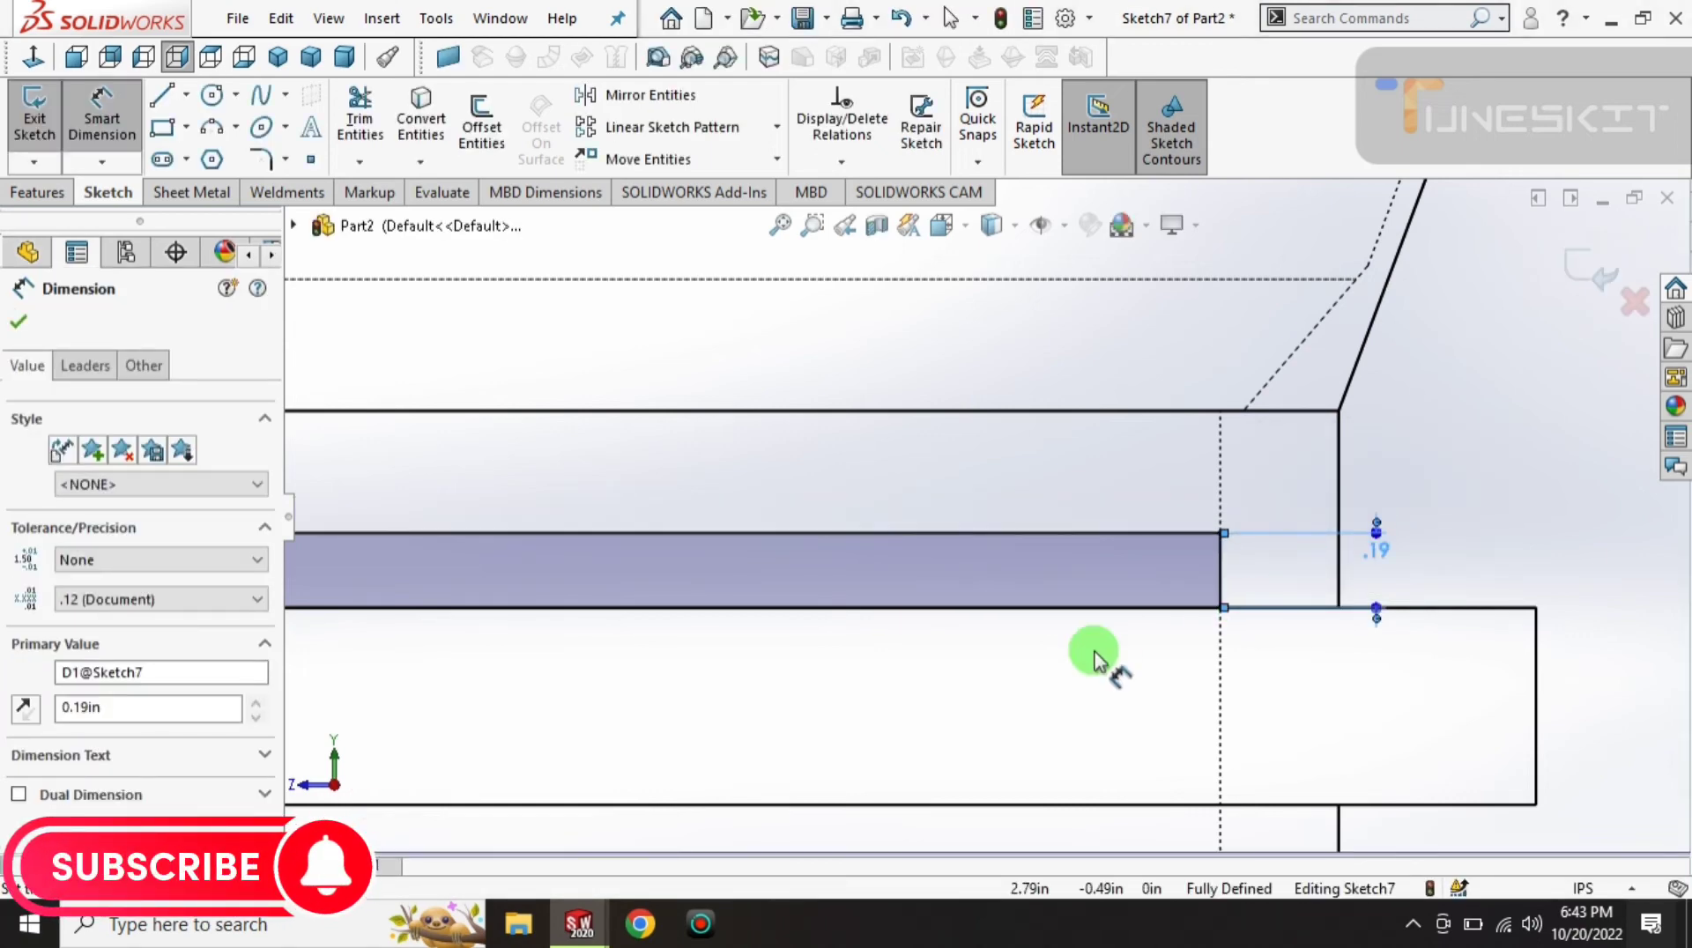
key(f)
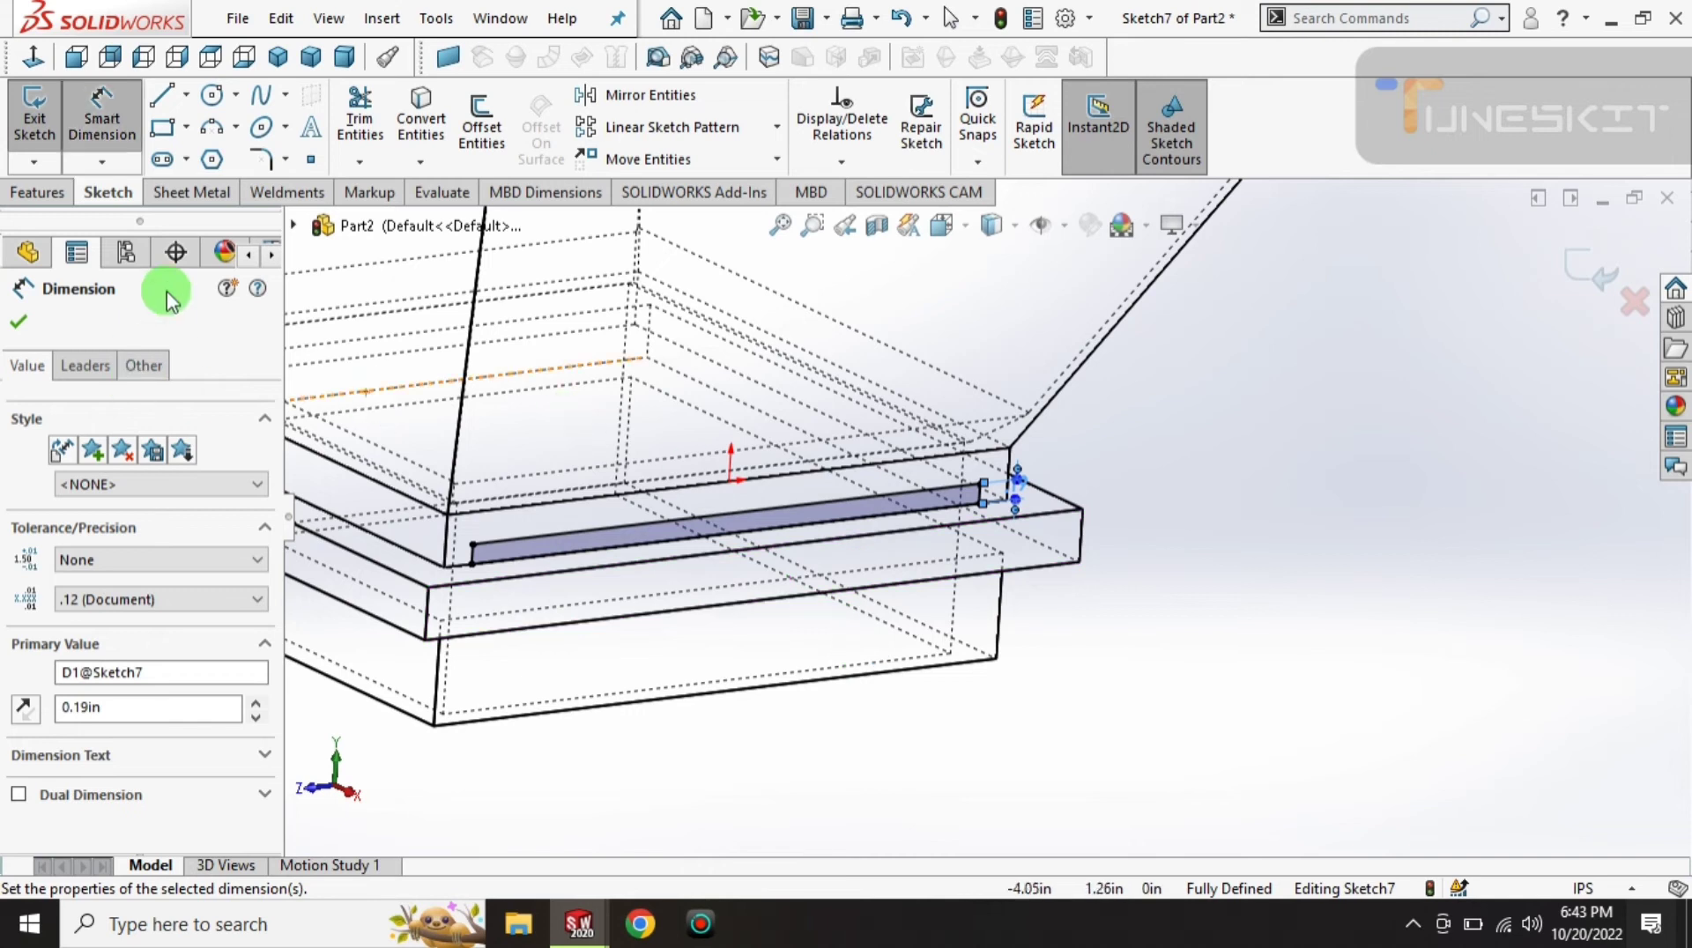
- Cut the slot sketch 0.50 in blind into the collar, after cancelling an accidental boss extrude
click(38, 190)
click(109, 149)
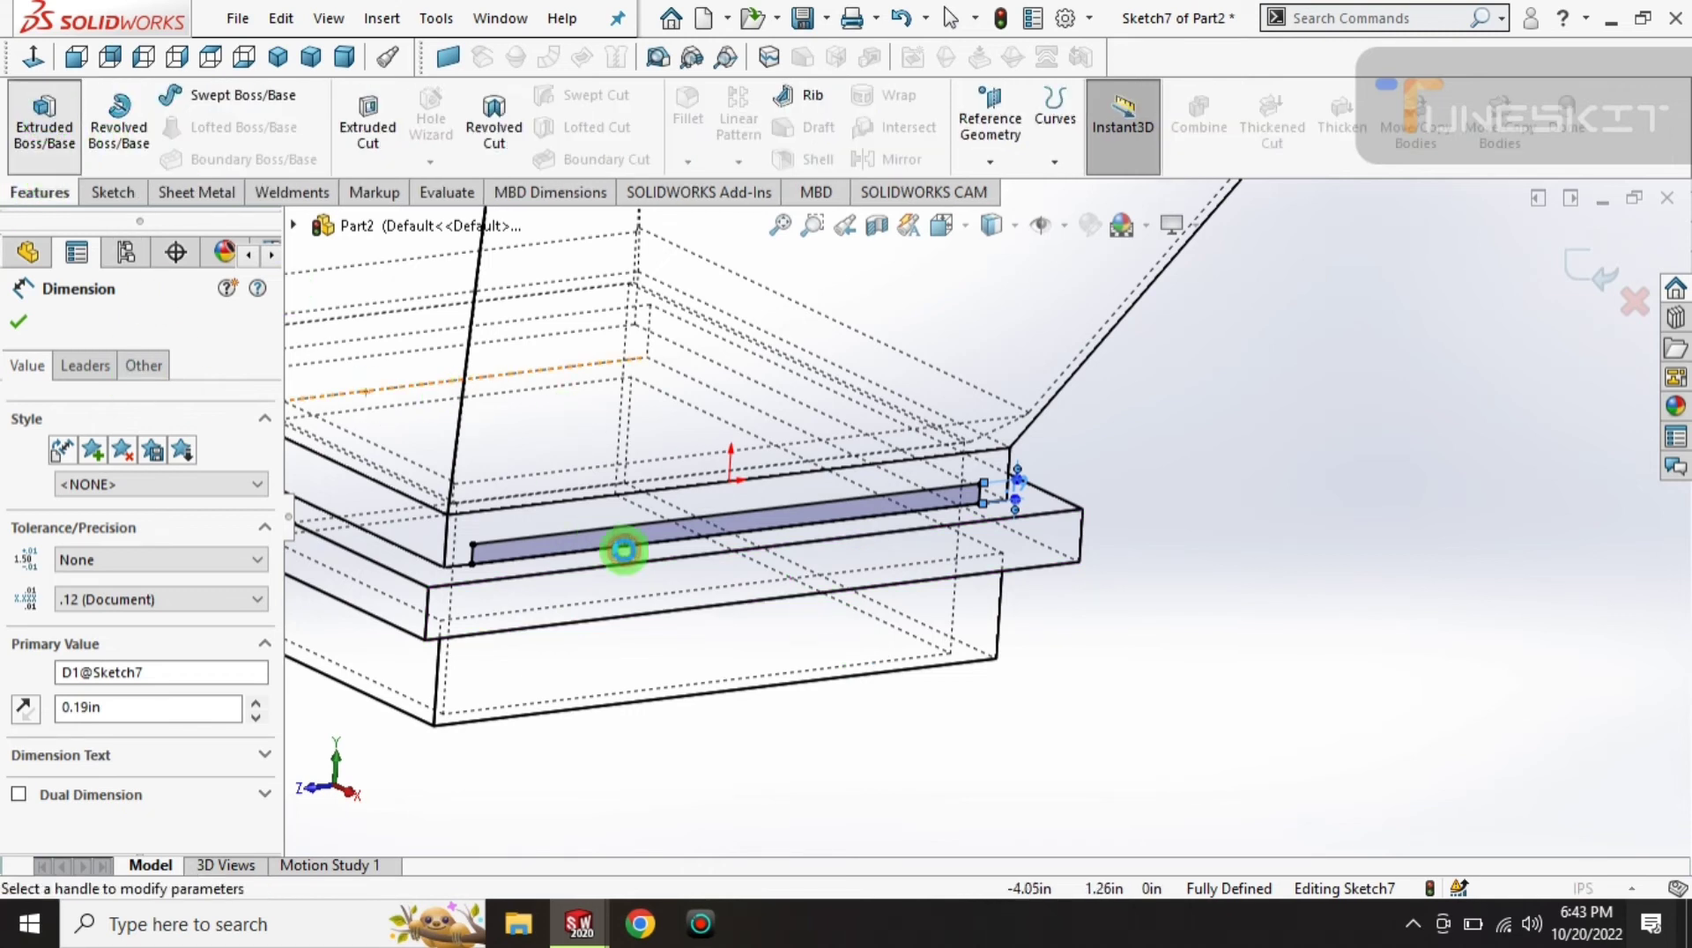
click(629, 569)
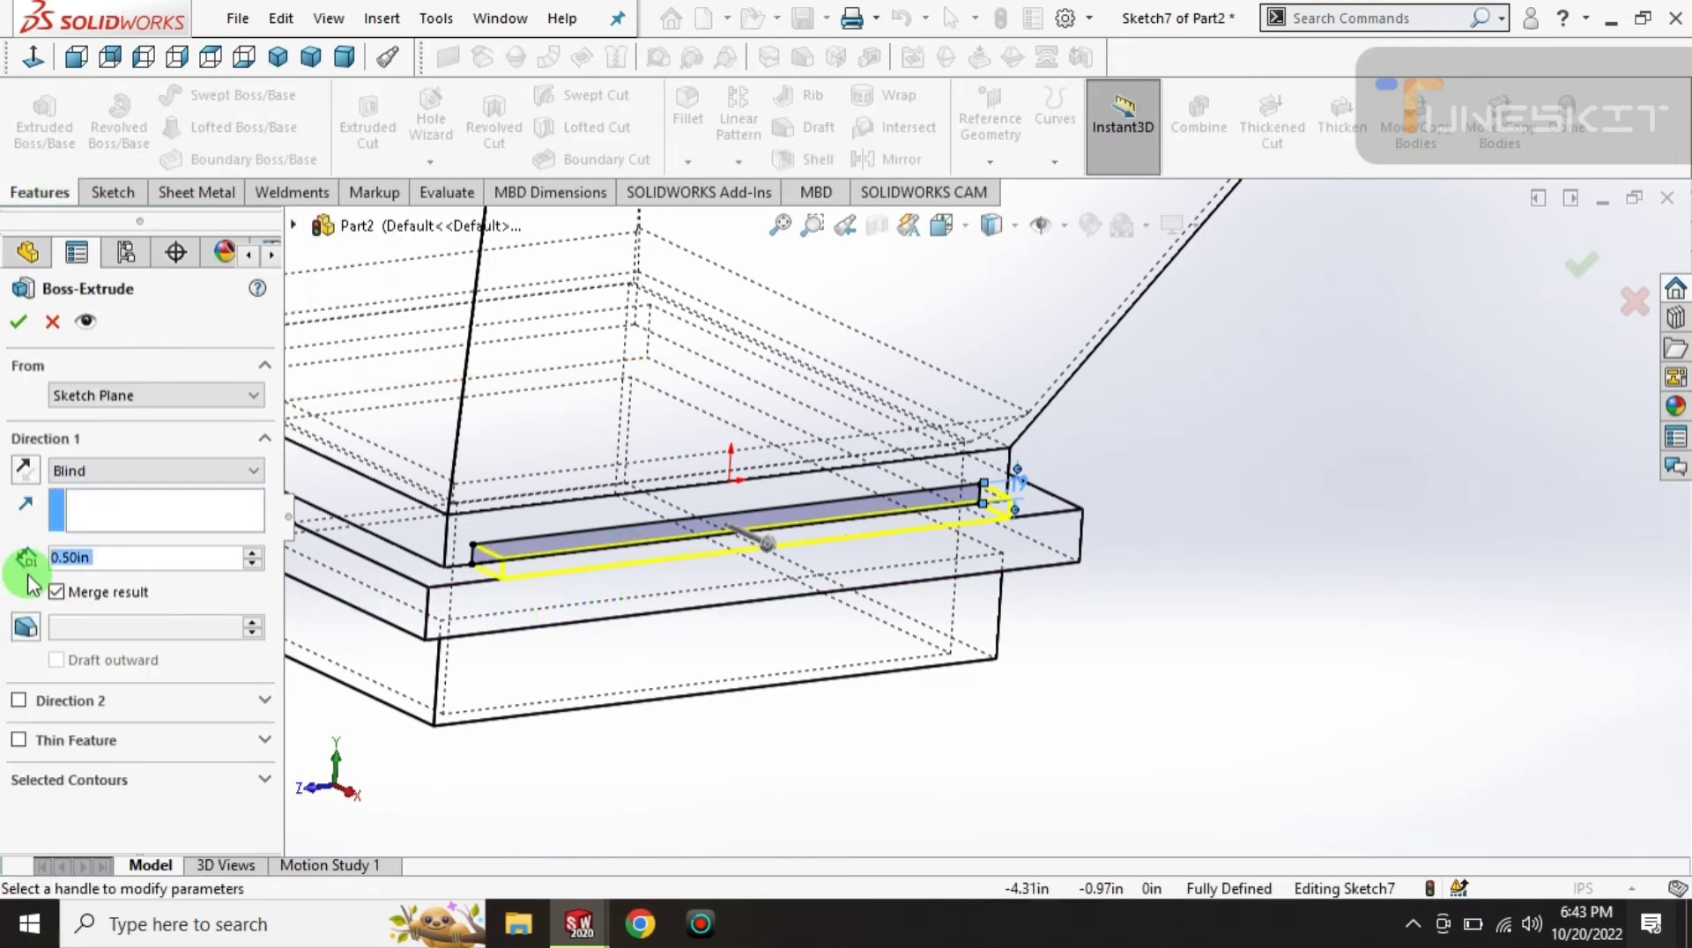
click(43, 336)
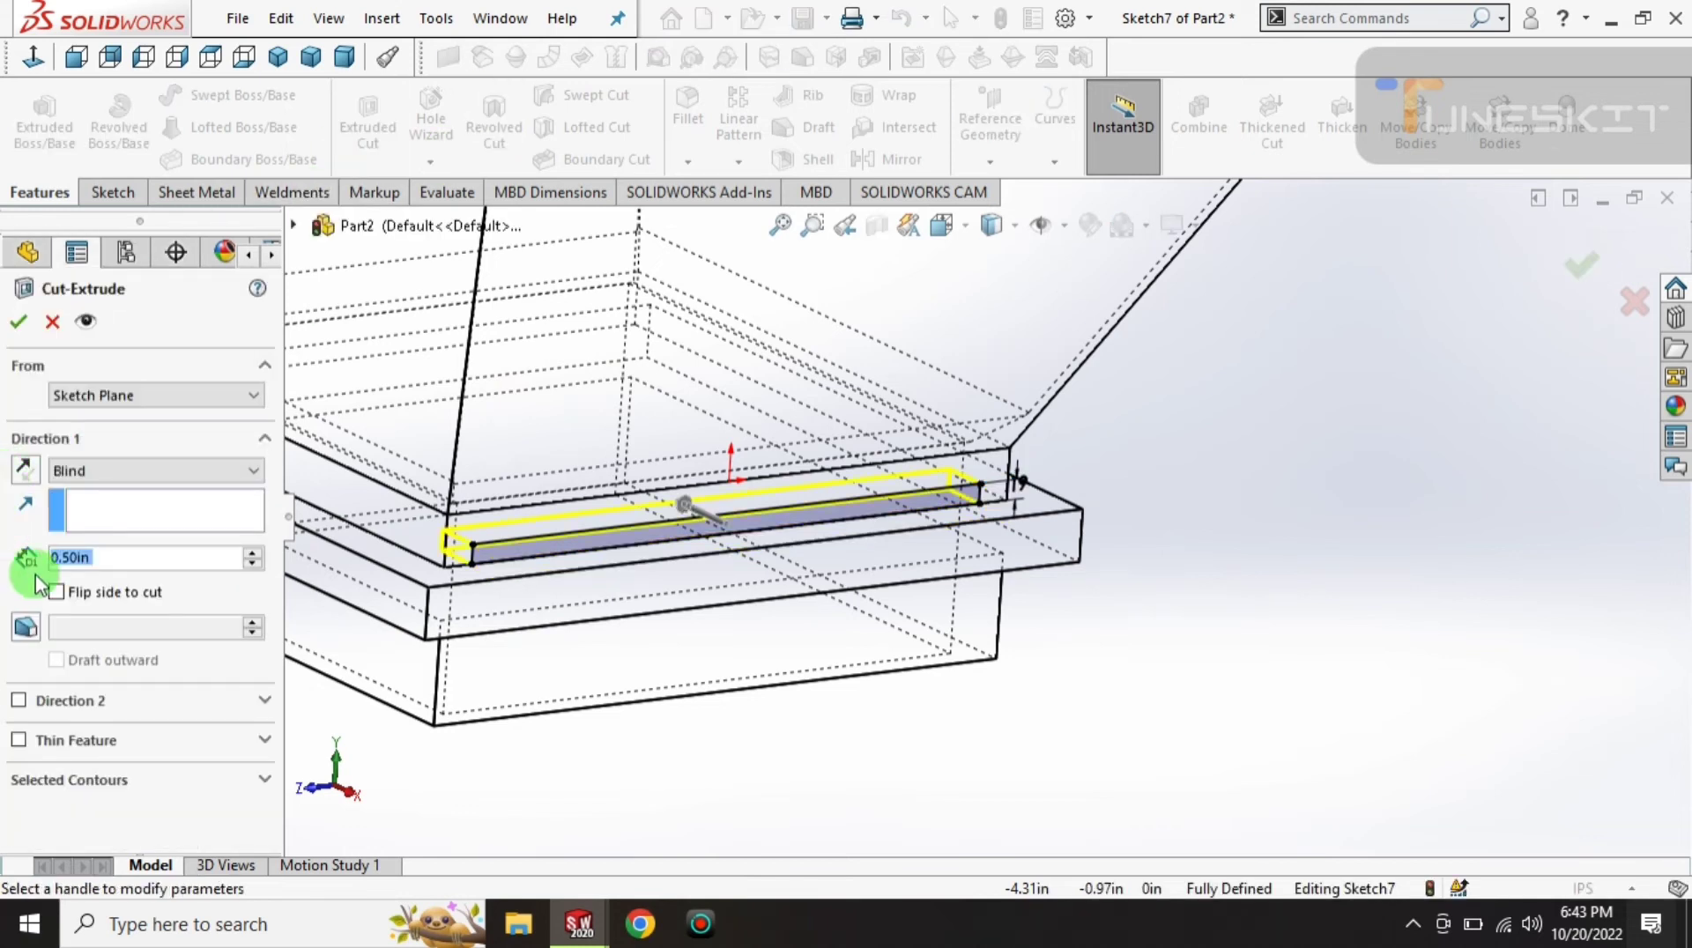
click(136, 470)
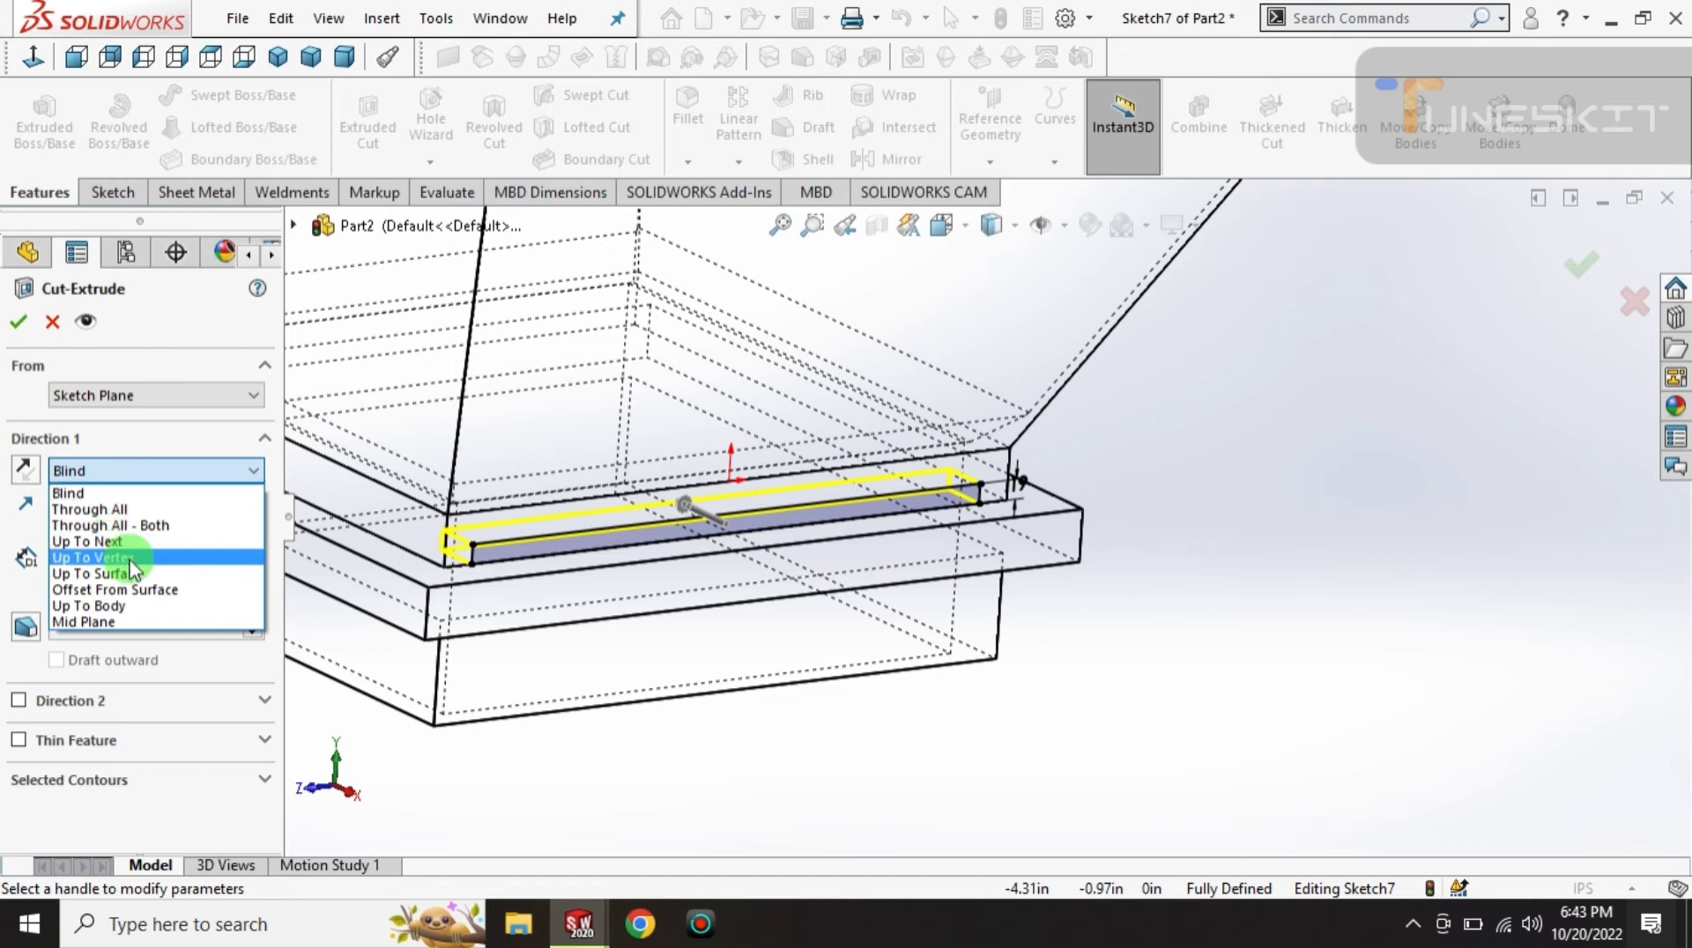
click(22, 328)
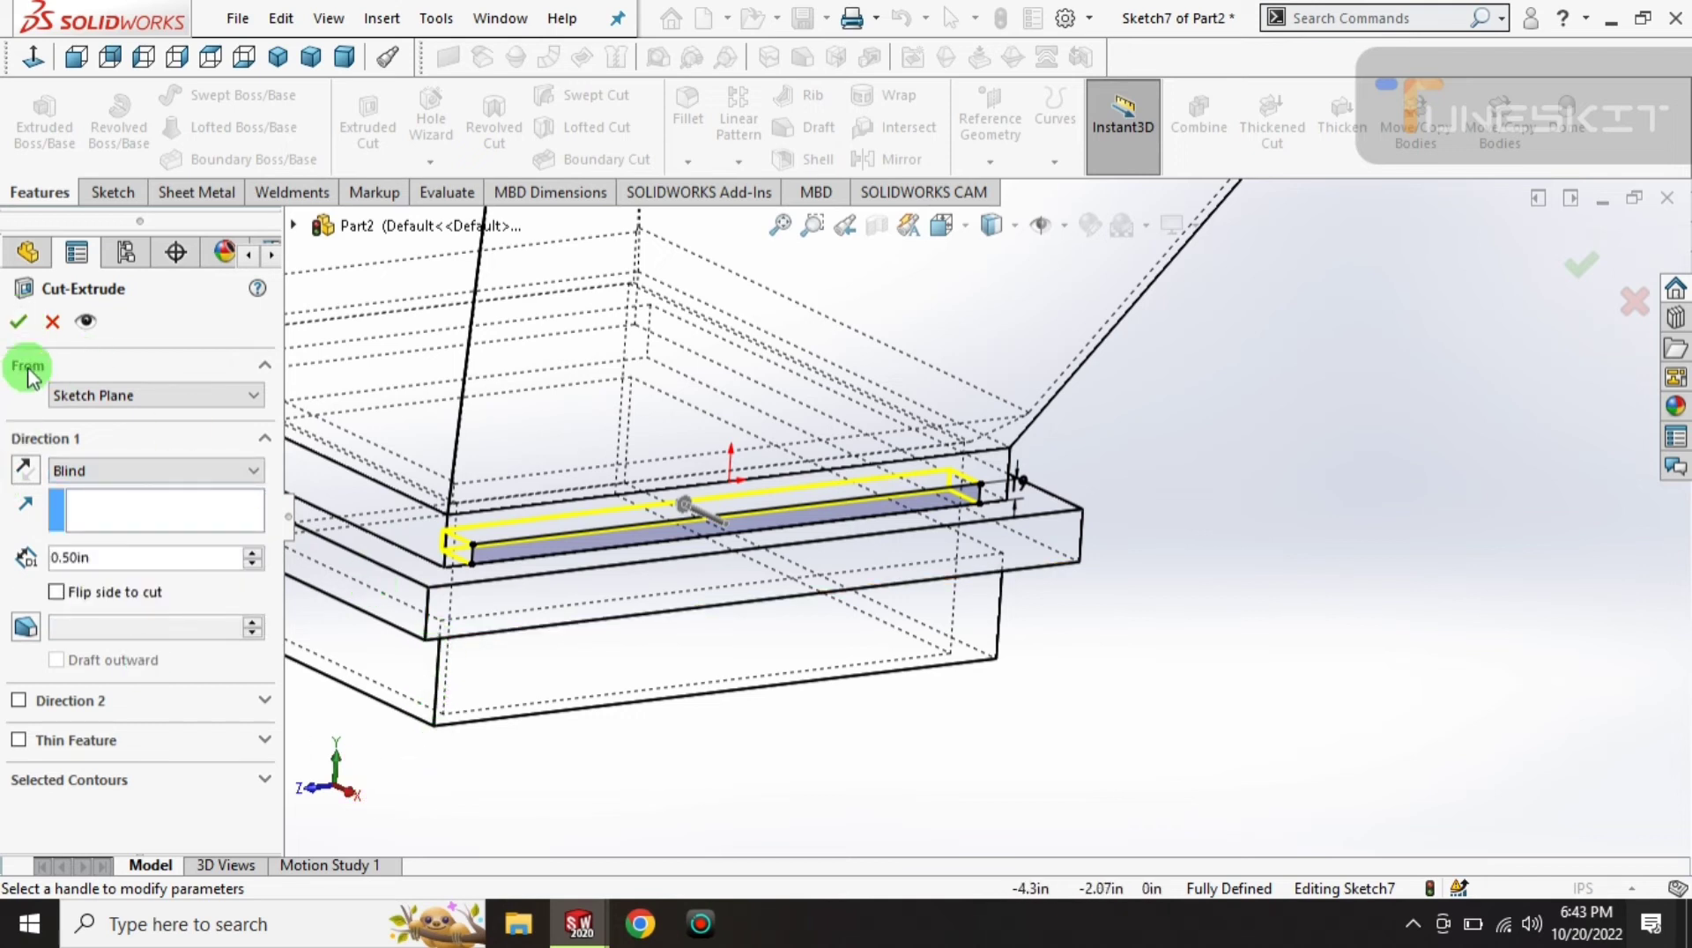
click(22, 328)
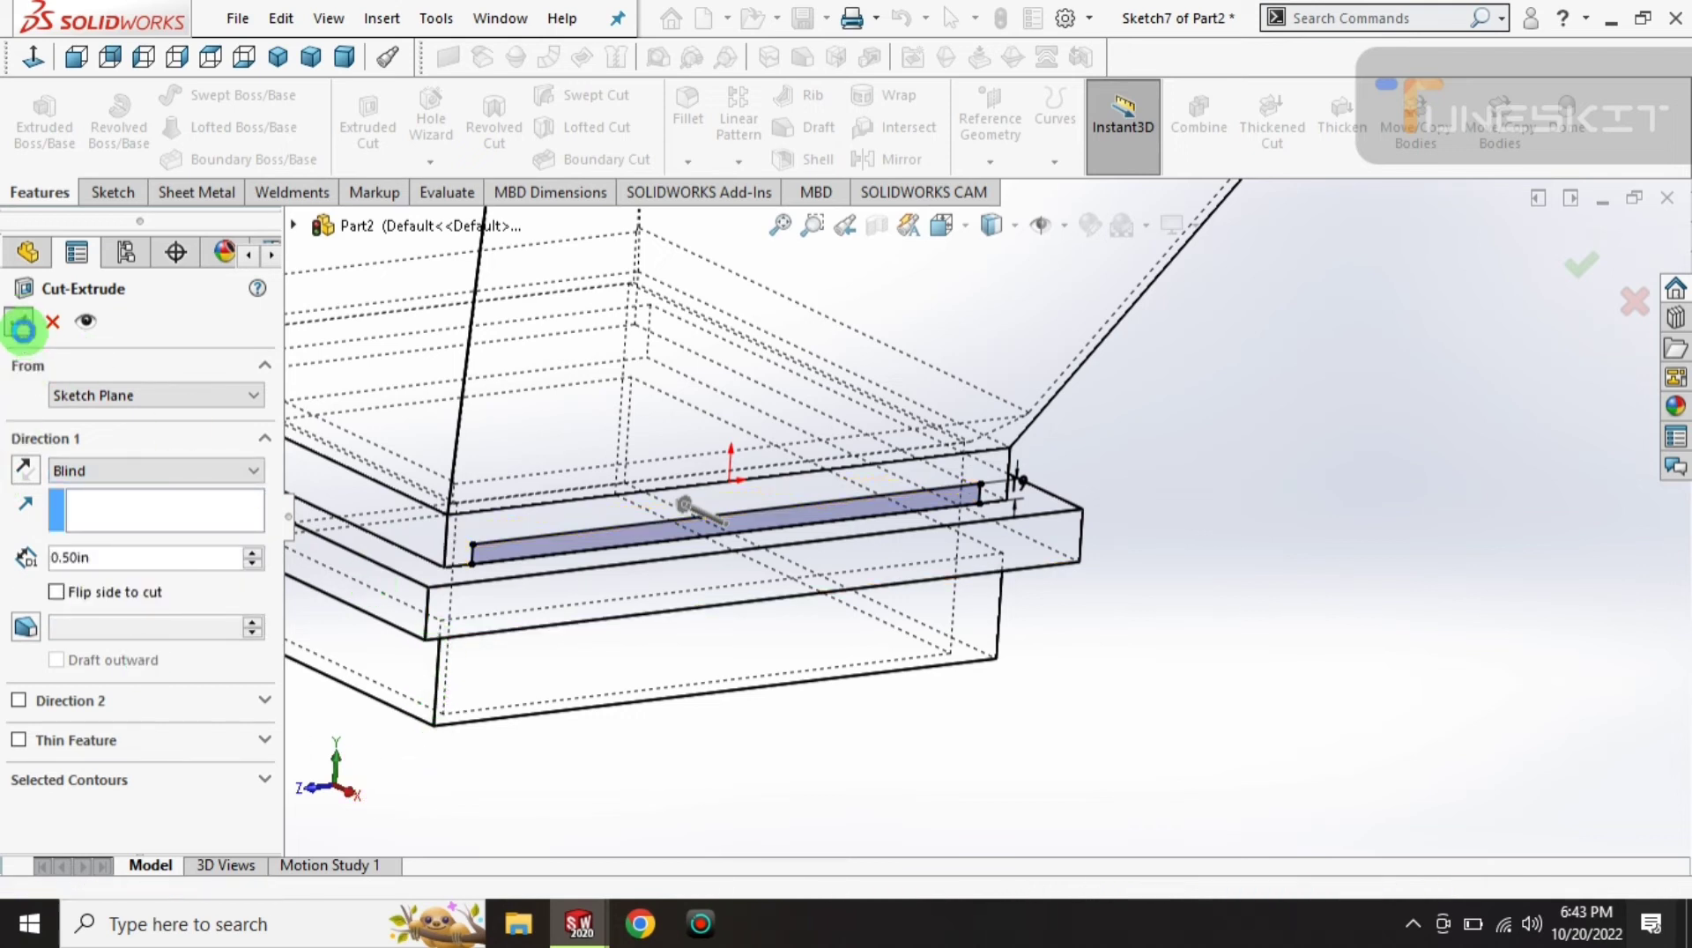
- Orbit to inspect the slot and switch the model to shaded display
click(678, 780)
scroll(604, 519, down, 3)
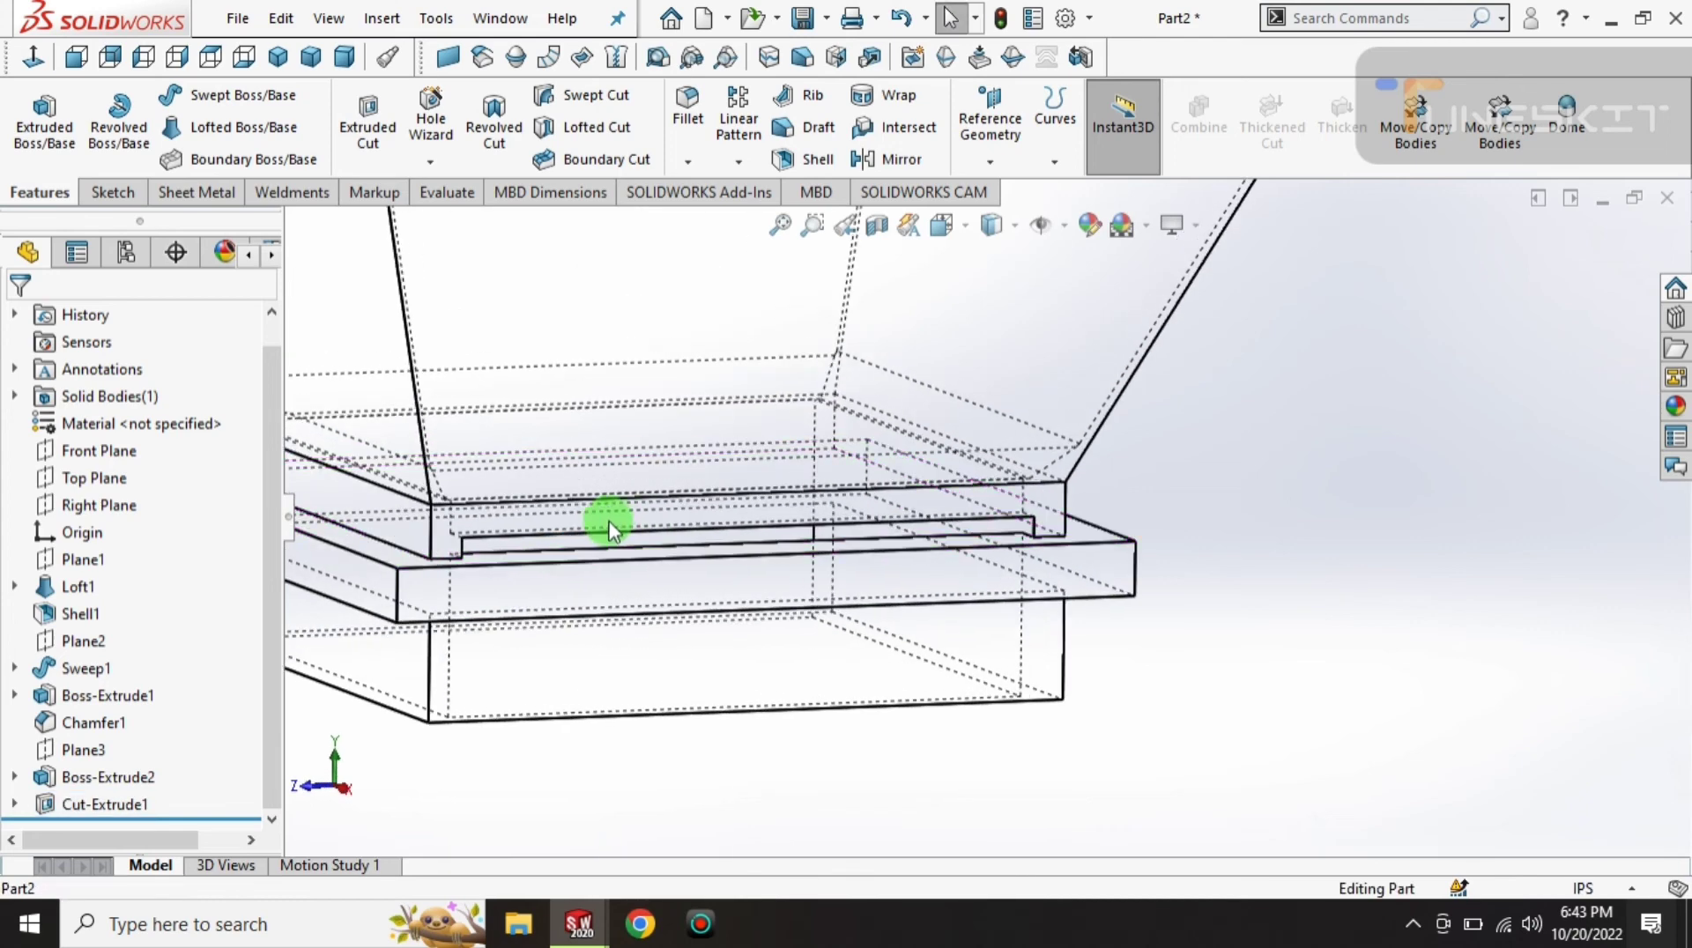
scroll(602, 534, down, 3)
middle_drag(602, 534, 604, 578)
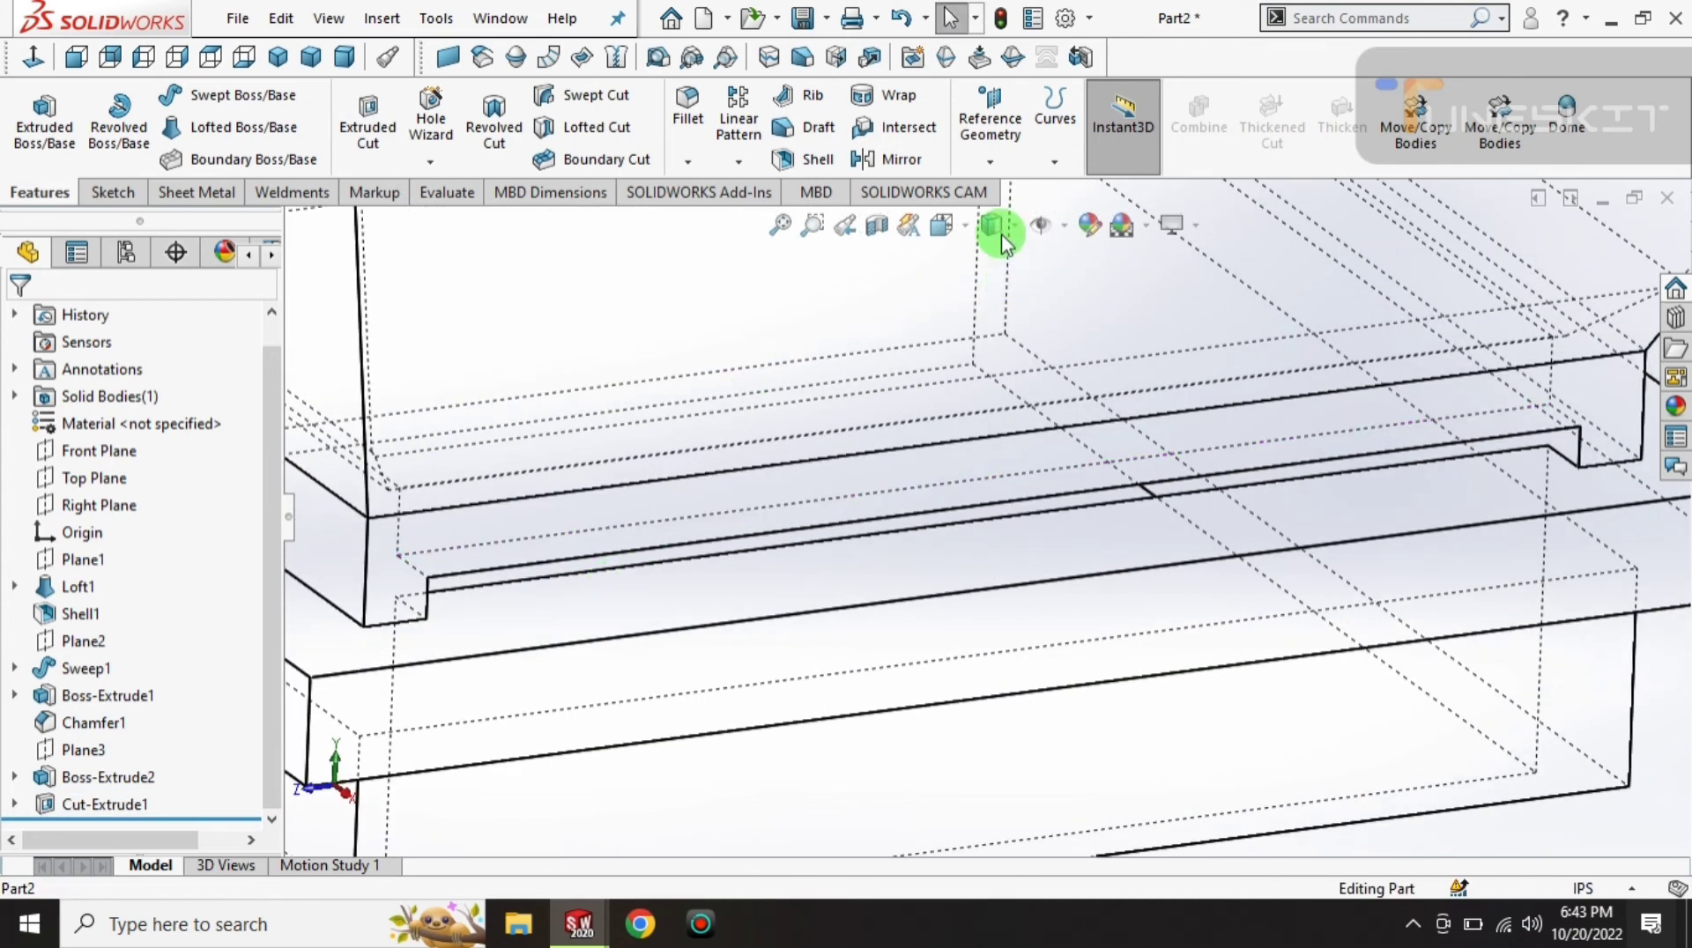
click(992, 226)
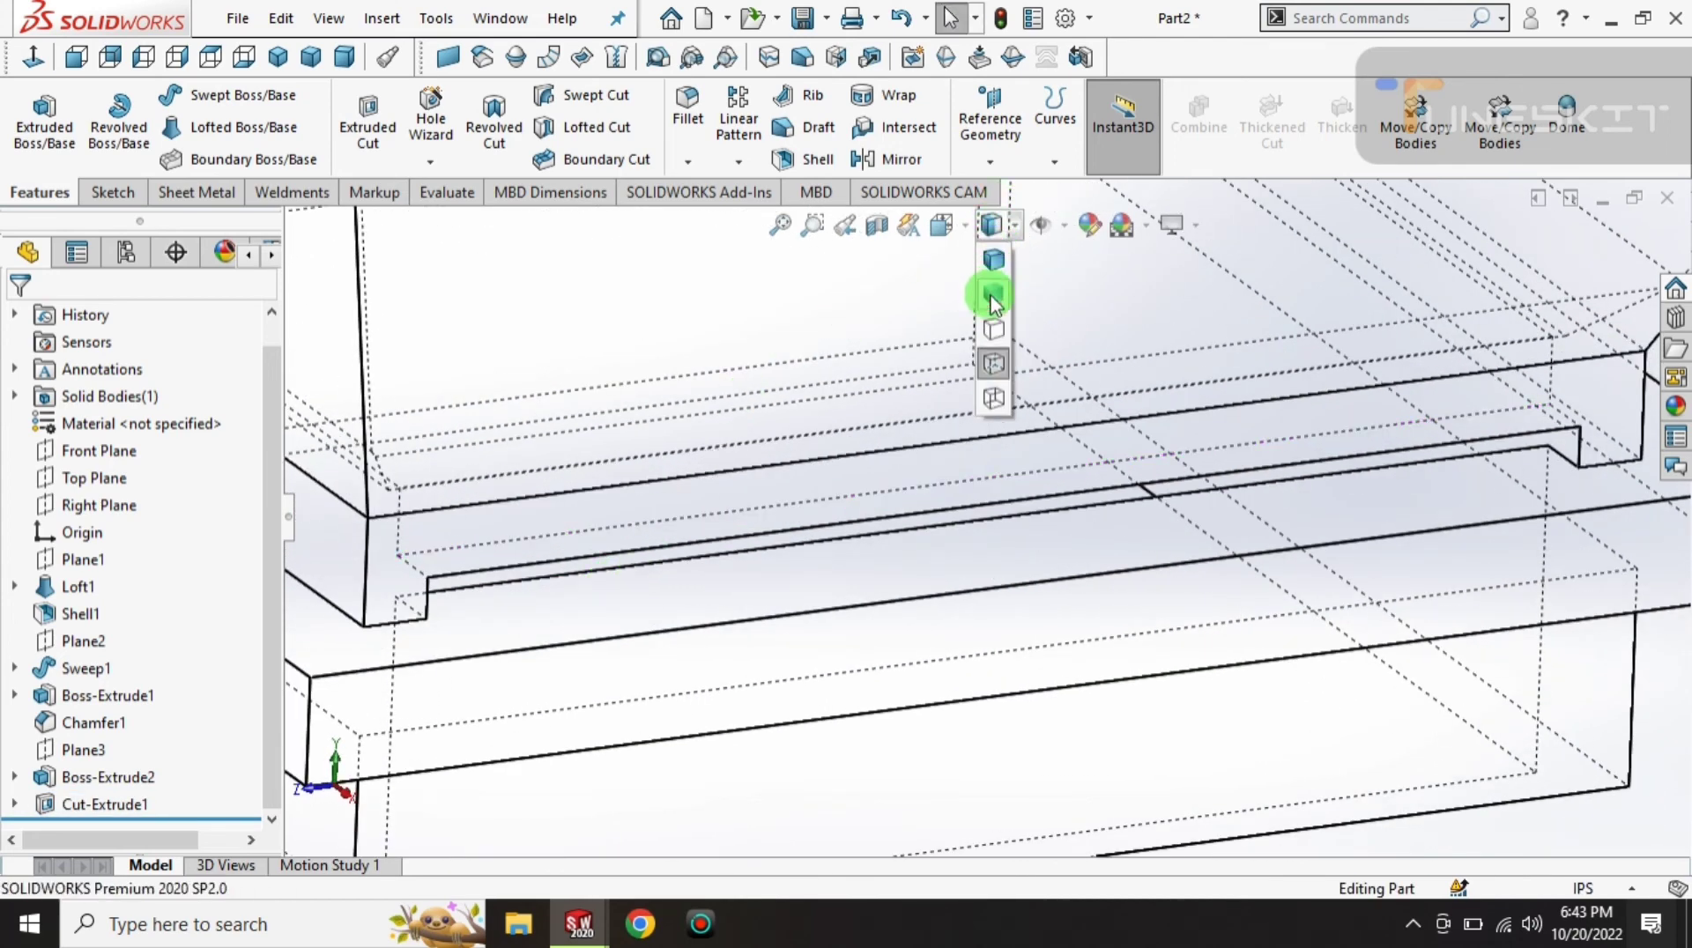
click(993, 296)
scroll(963, 564, up, 3)
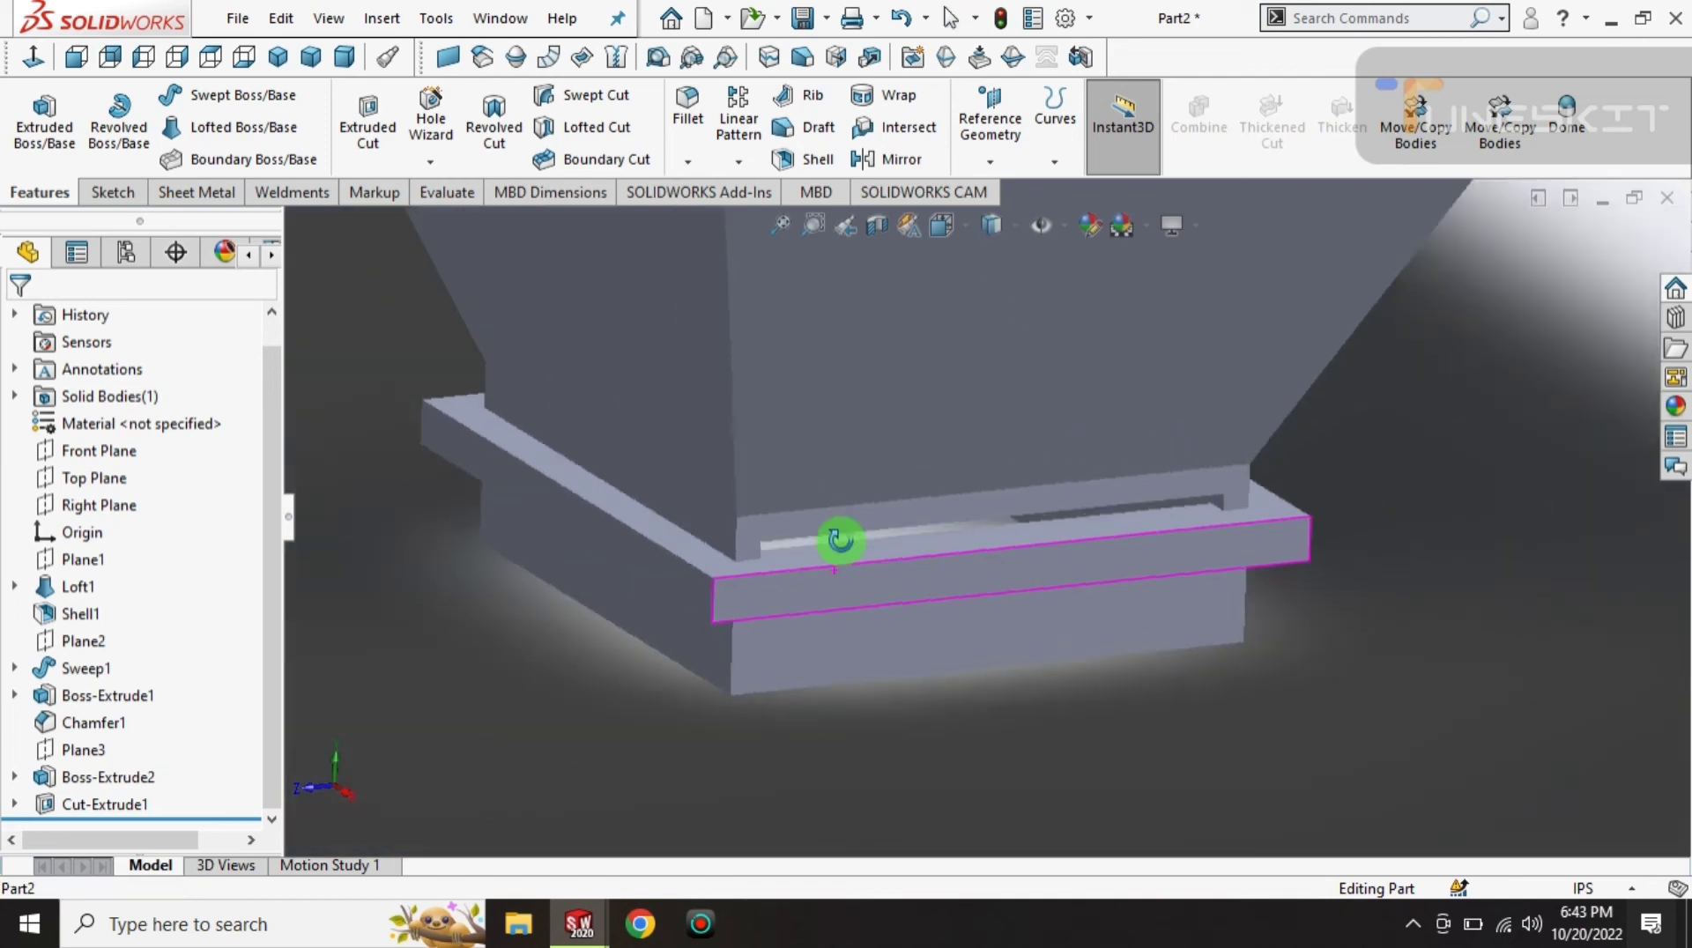
mouse_move(838, 536)
middle_down()
mouse_move(971, 604)
mouse_move(751, 544)
mouse_move(679, 414)
mouse_move(760, 433)
mouse_move(679, 480)
mouse_move(642, 569)
mouse_move(875, 449)
mouse_move(944, 373)
mouse_move(960, 408)
mouse_move(918, 419)
middle_up()
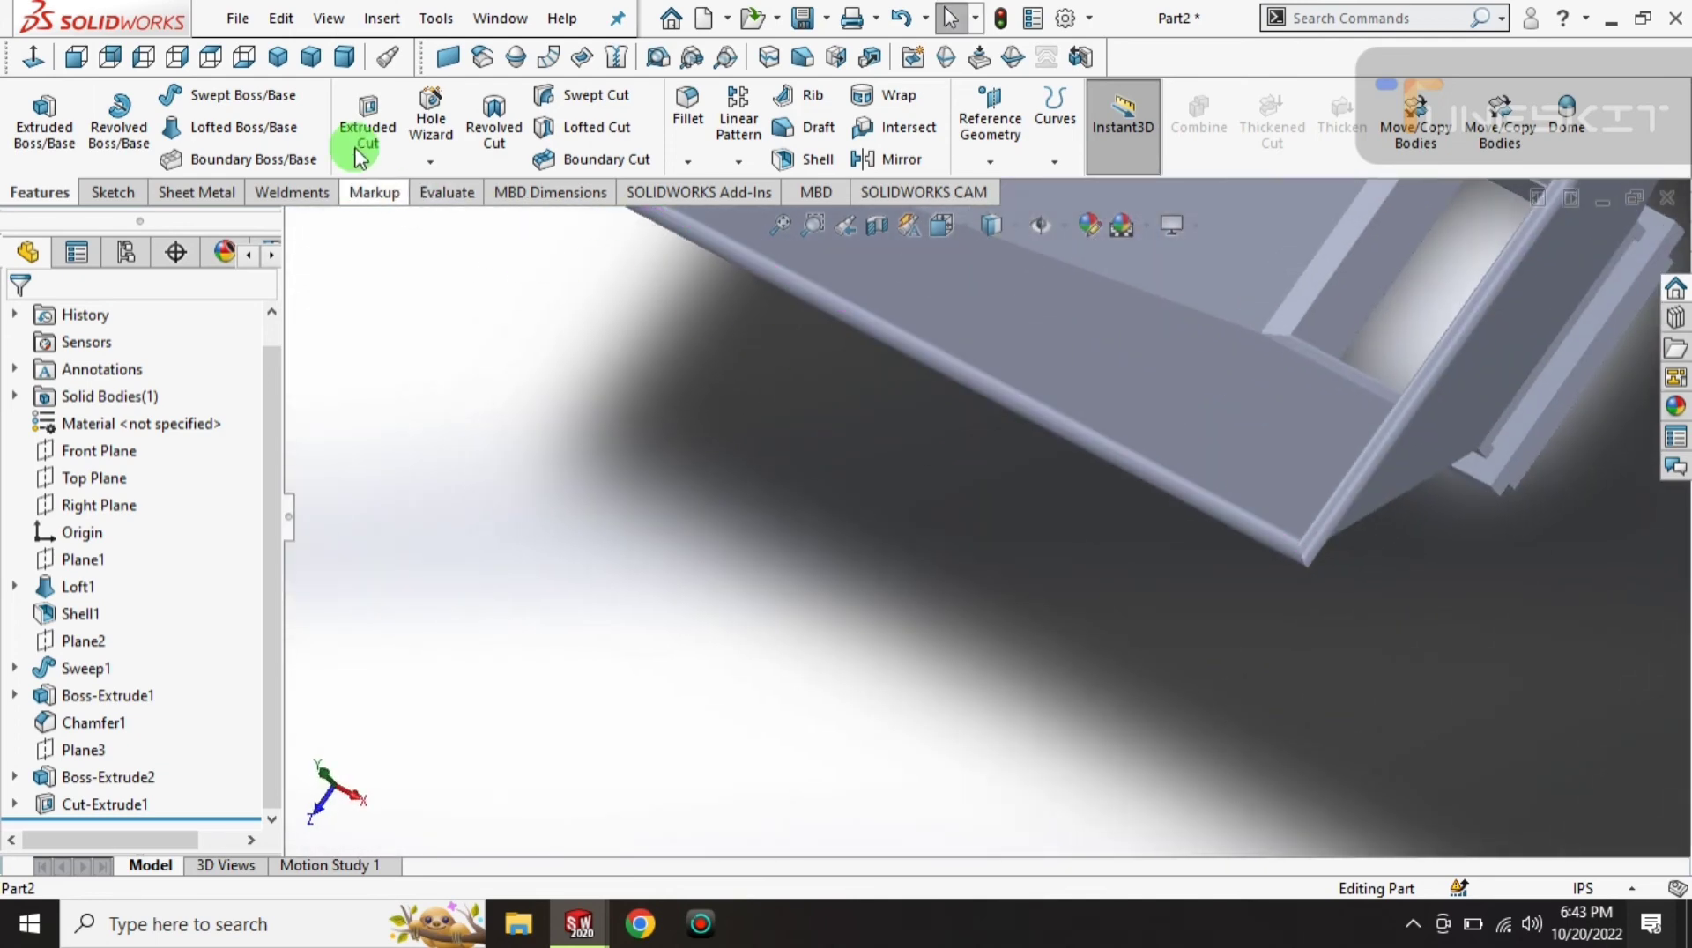
- Return to isometric view with Shaded With Edges display
click(280, 59)
scroll(1014, 420, up, 2)
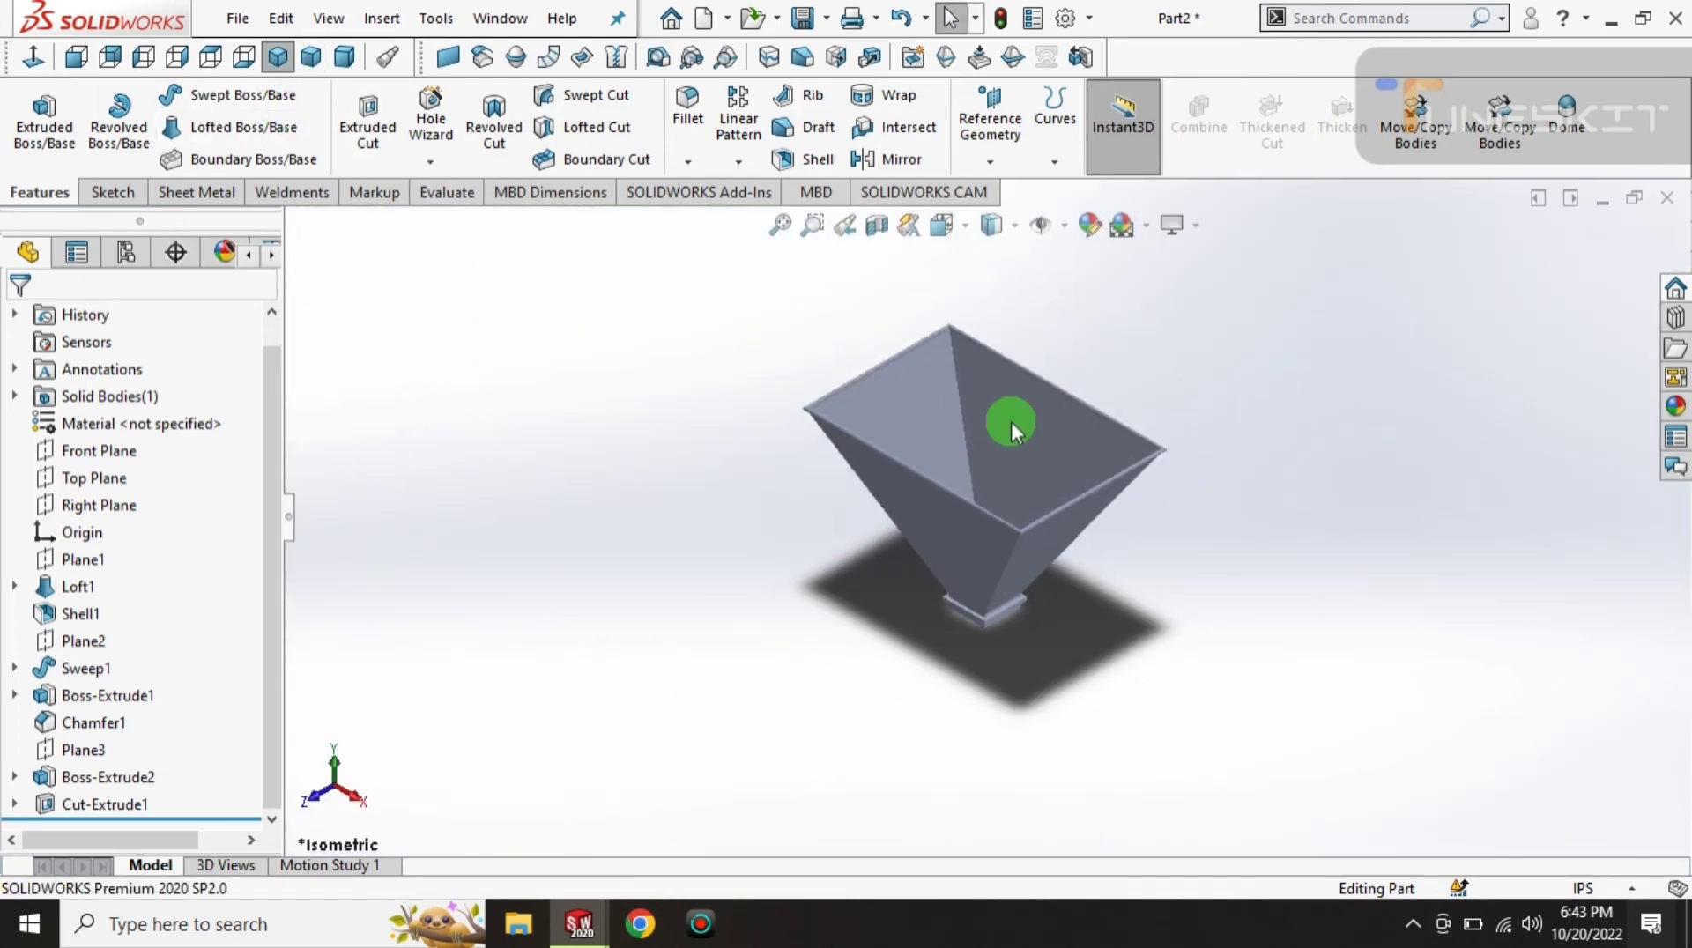
scroll(1013, 419, down, 2)
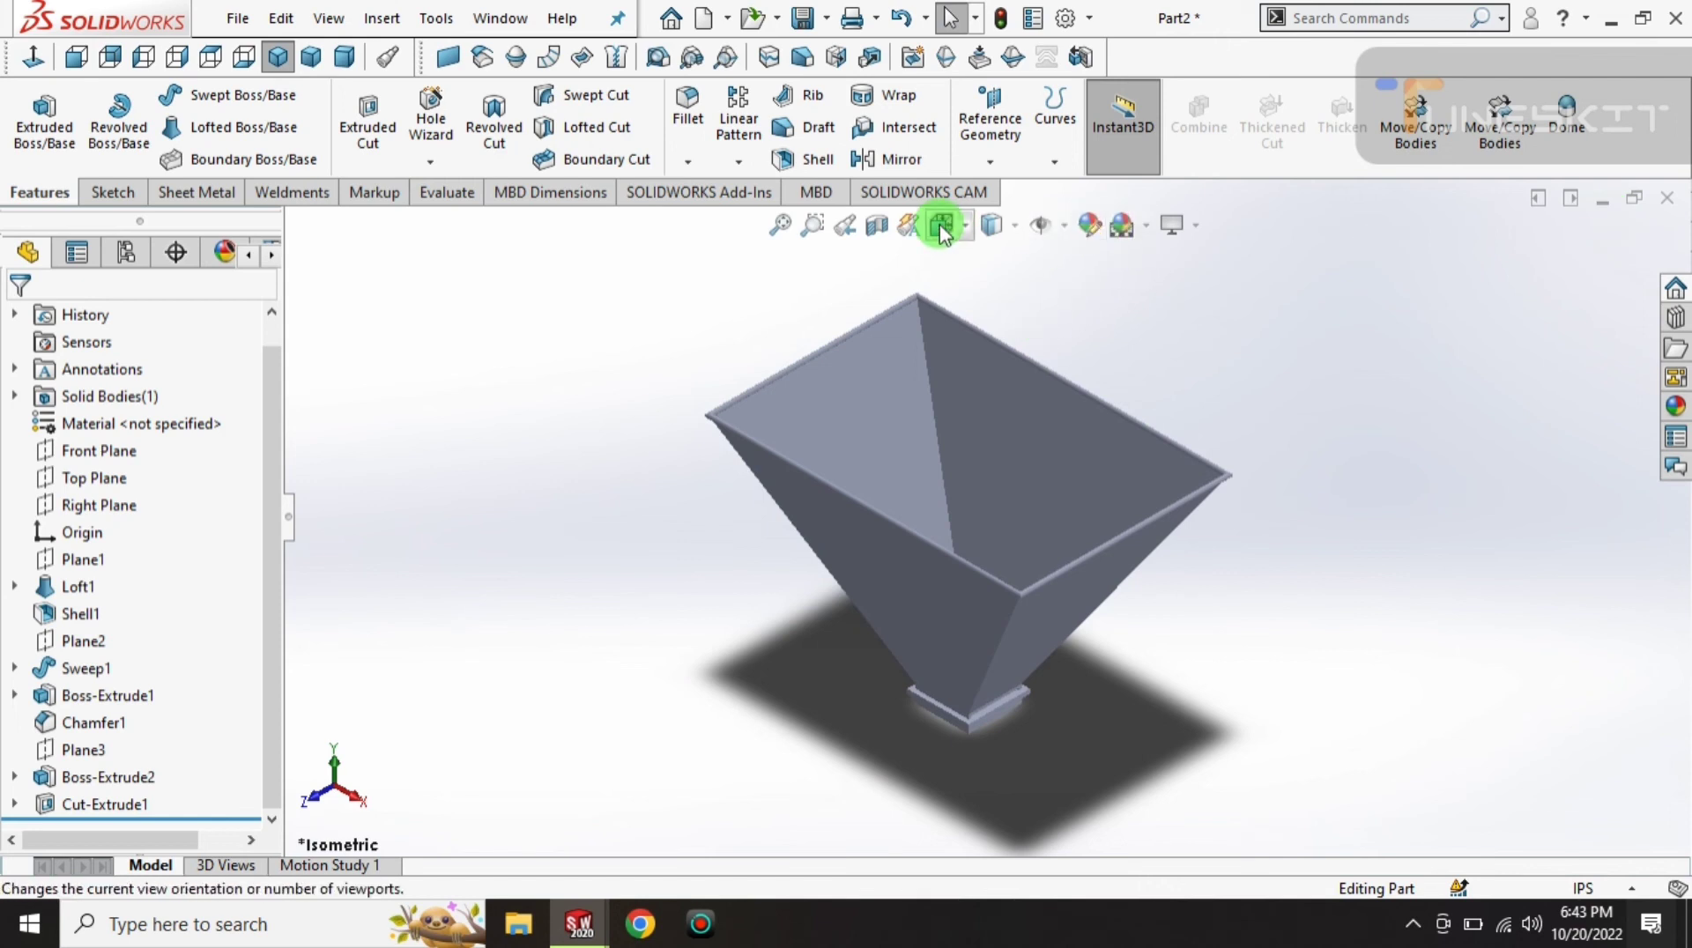
click(987, 226)
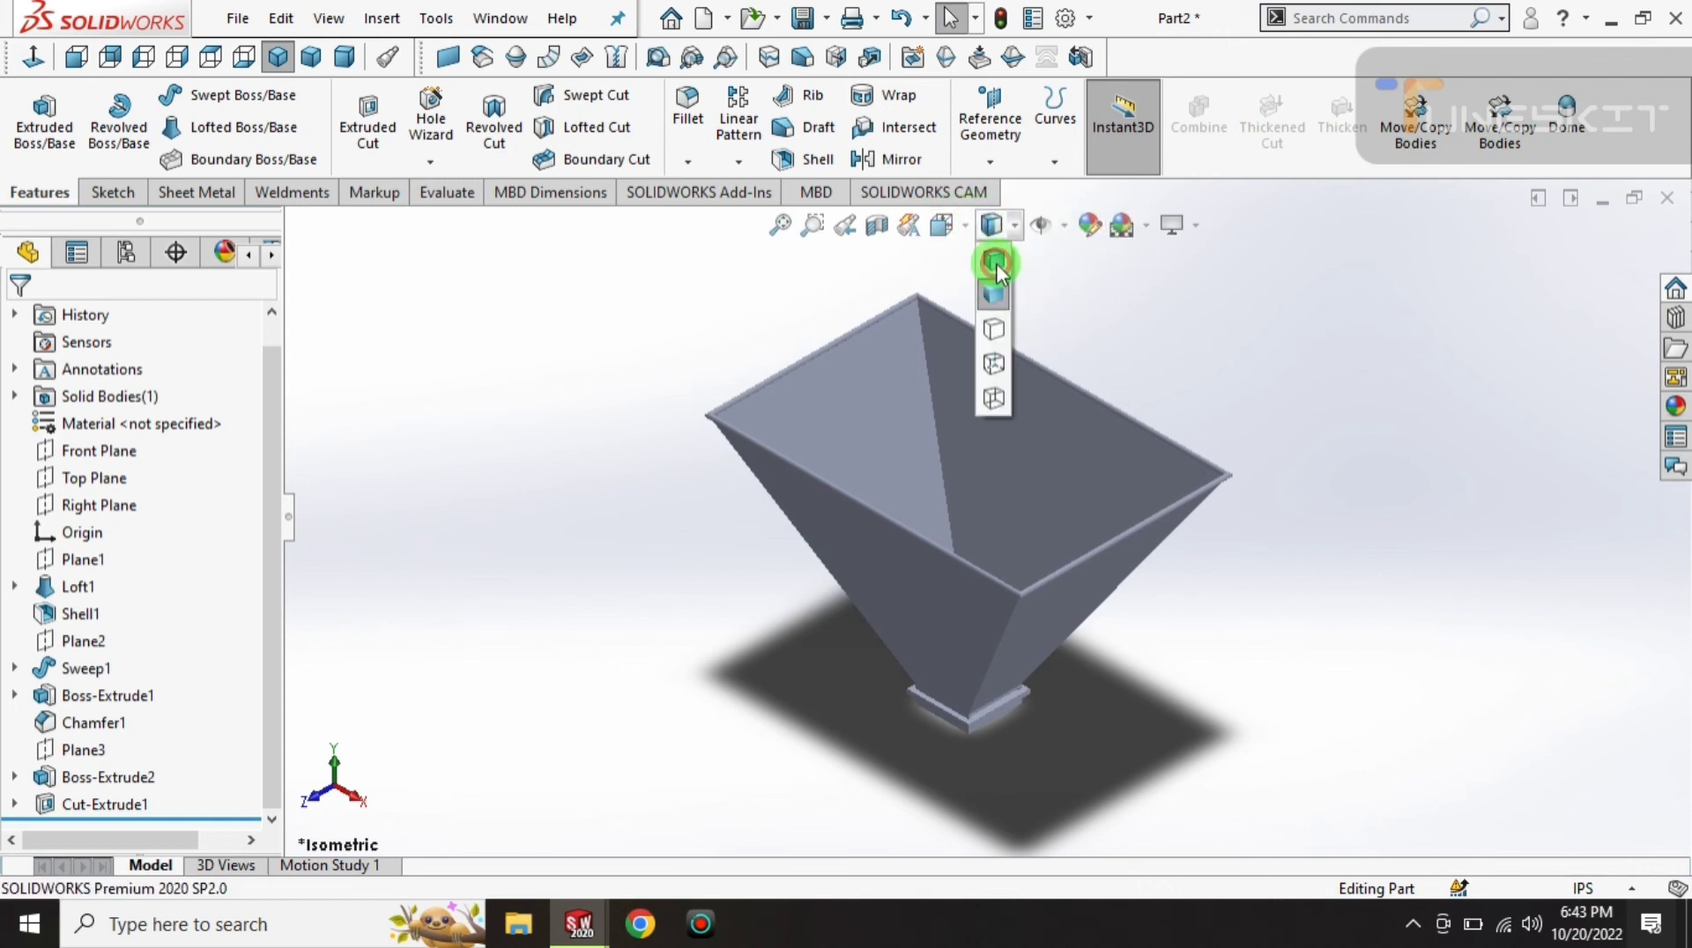
click(994, 256)
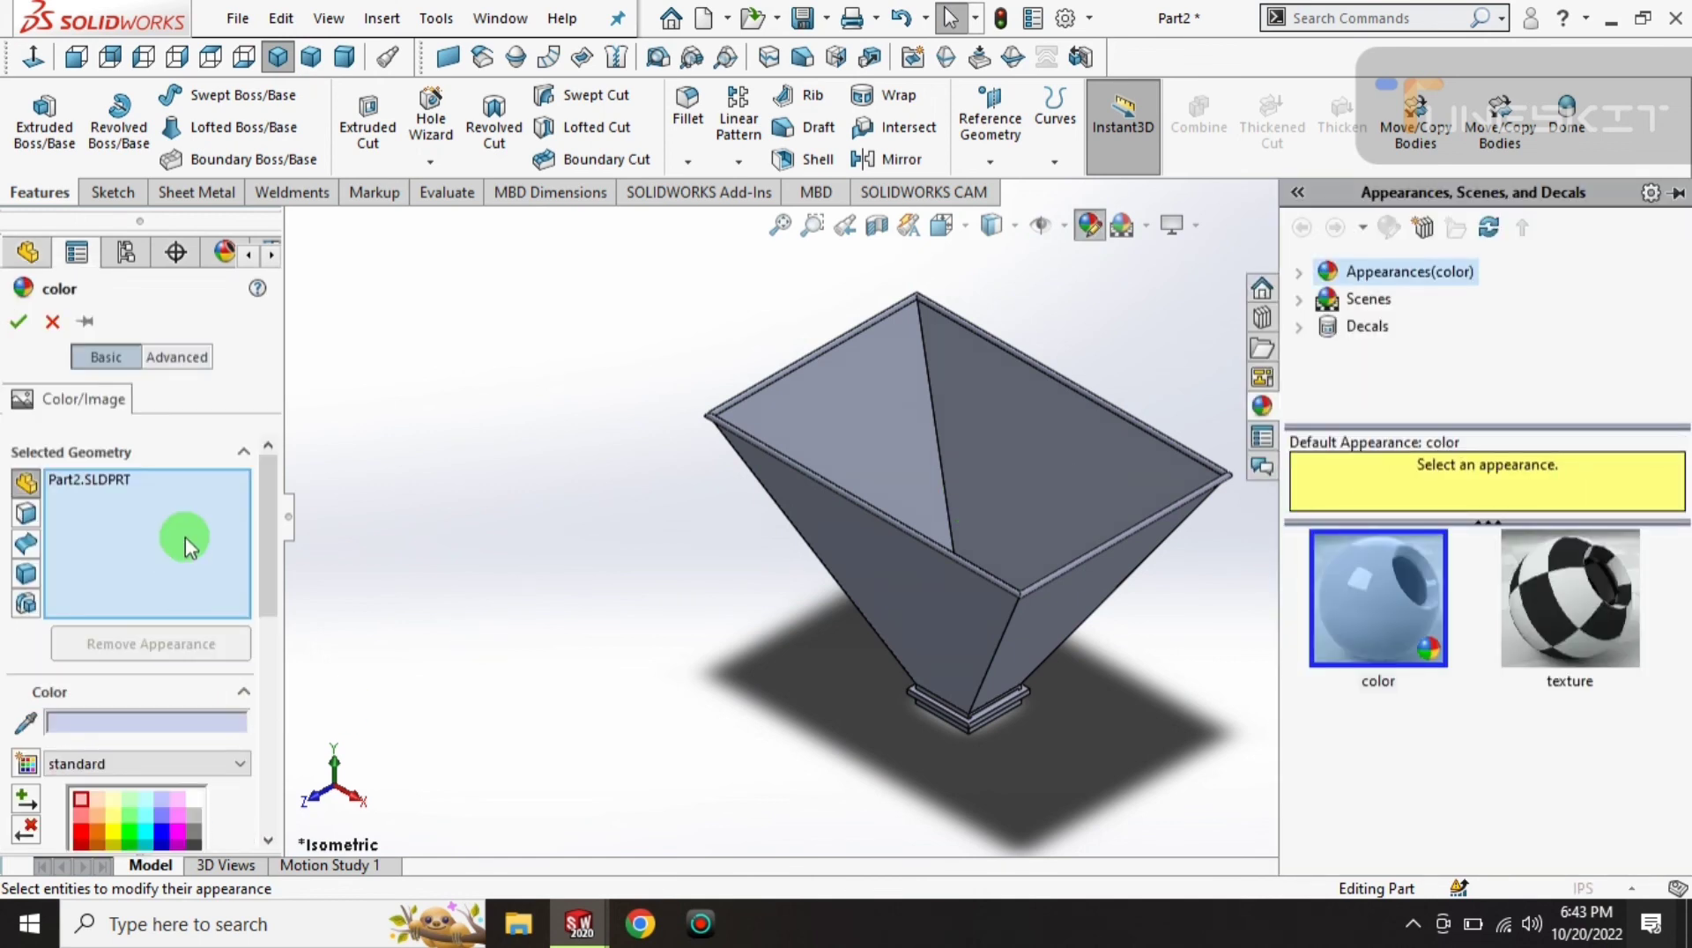
- Try several palette swatches, then apply purple to the whole hopper part
drag(267, 531, 268, 598)
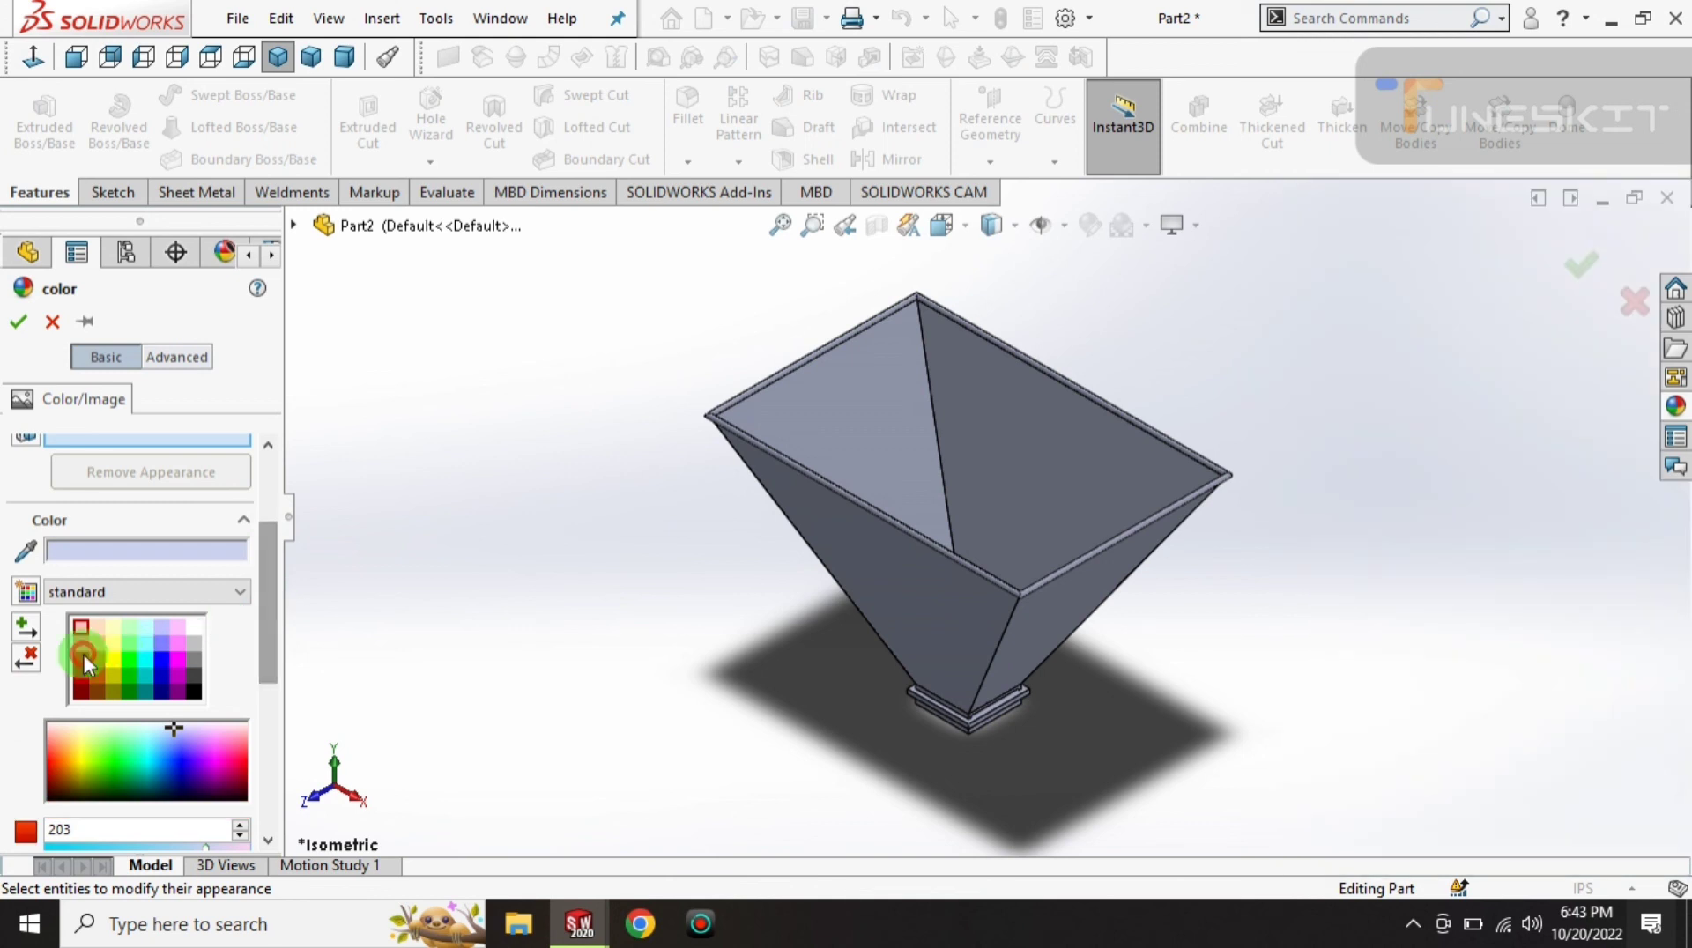
click(84, 658)
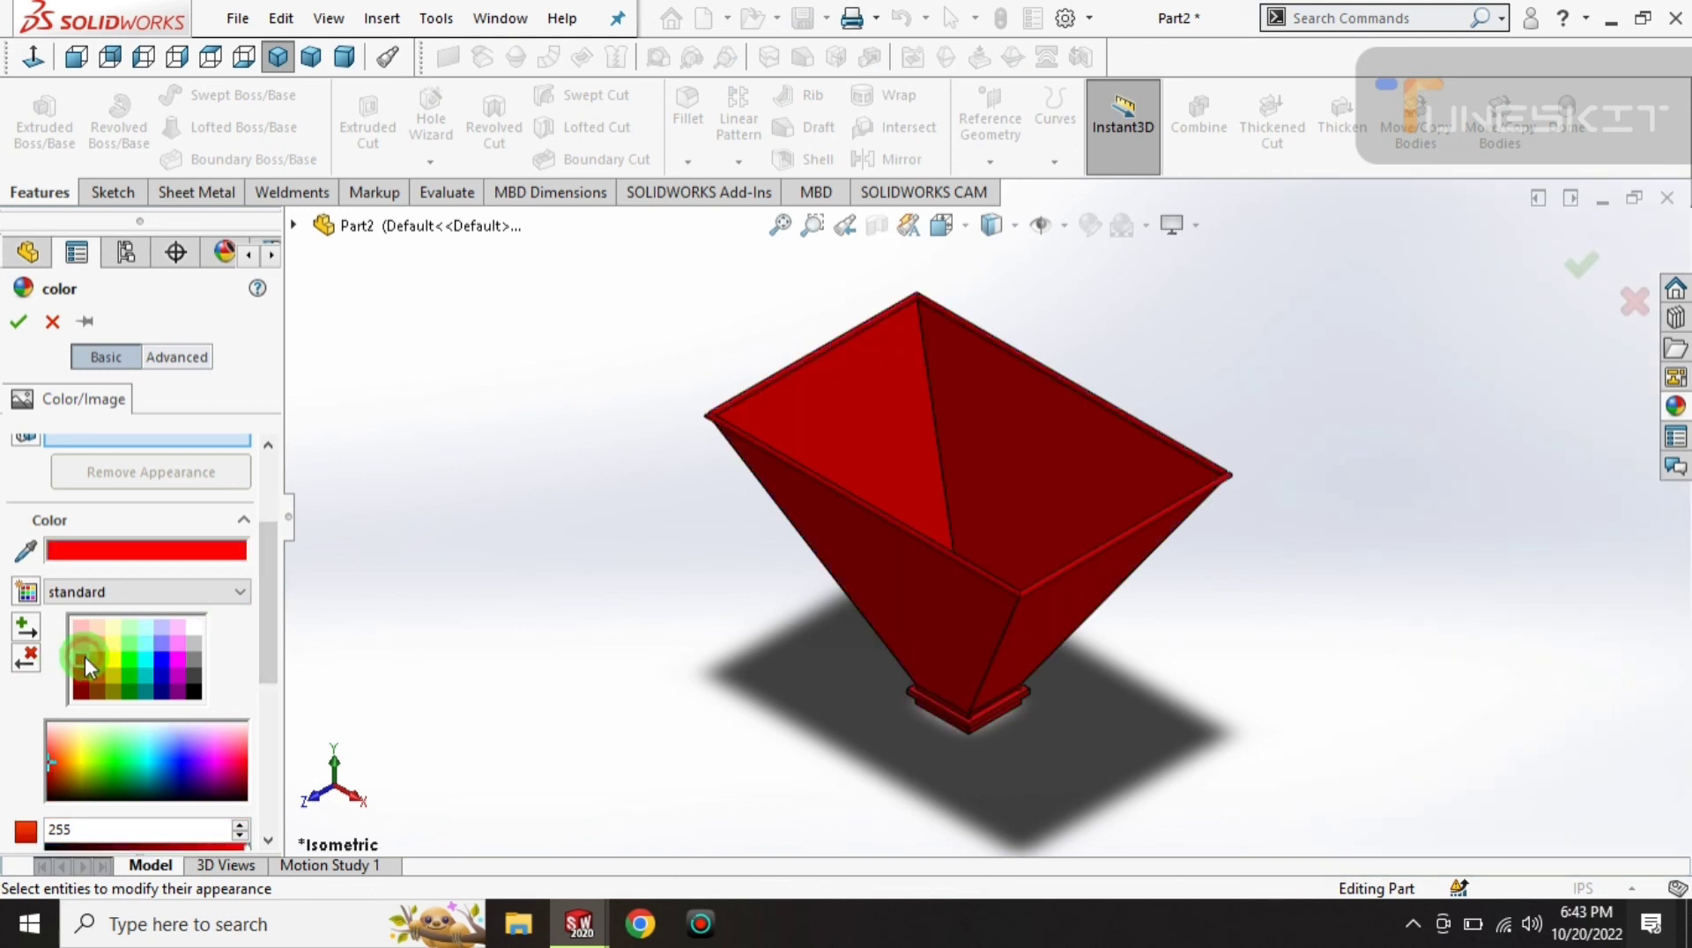
click(163, 654)
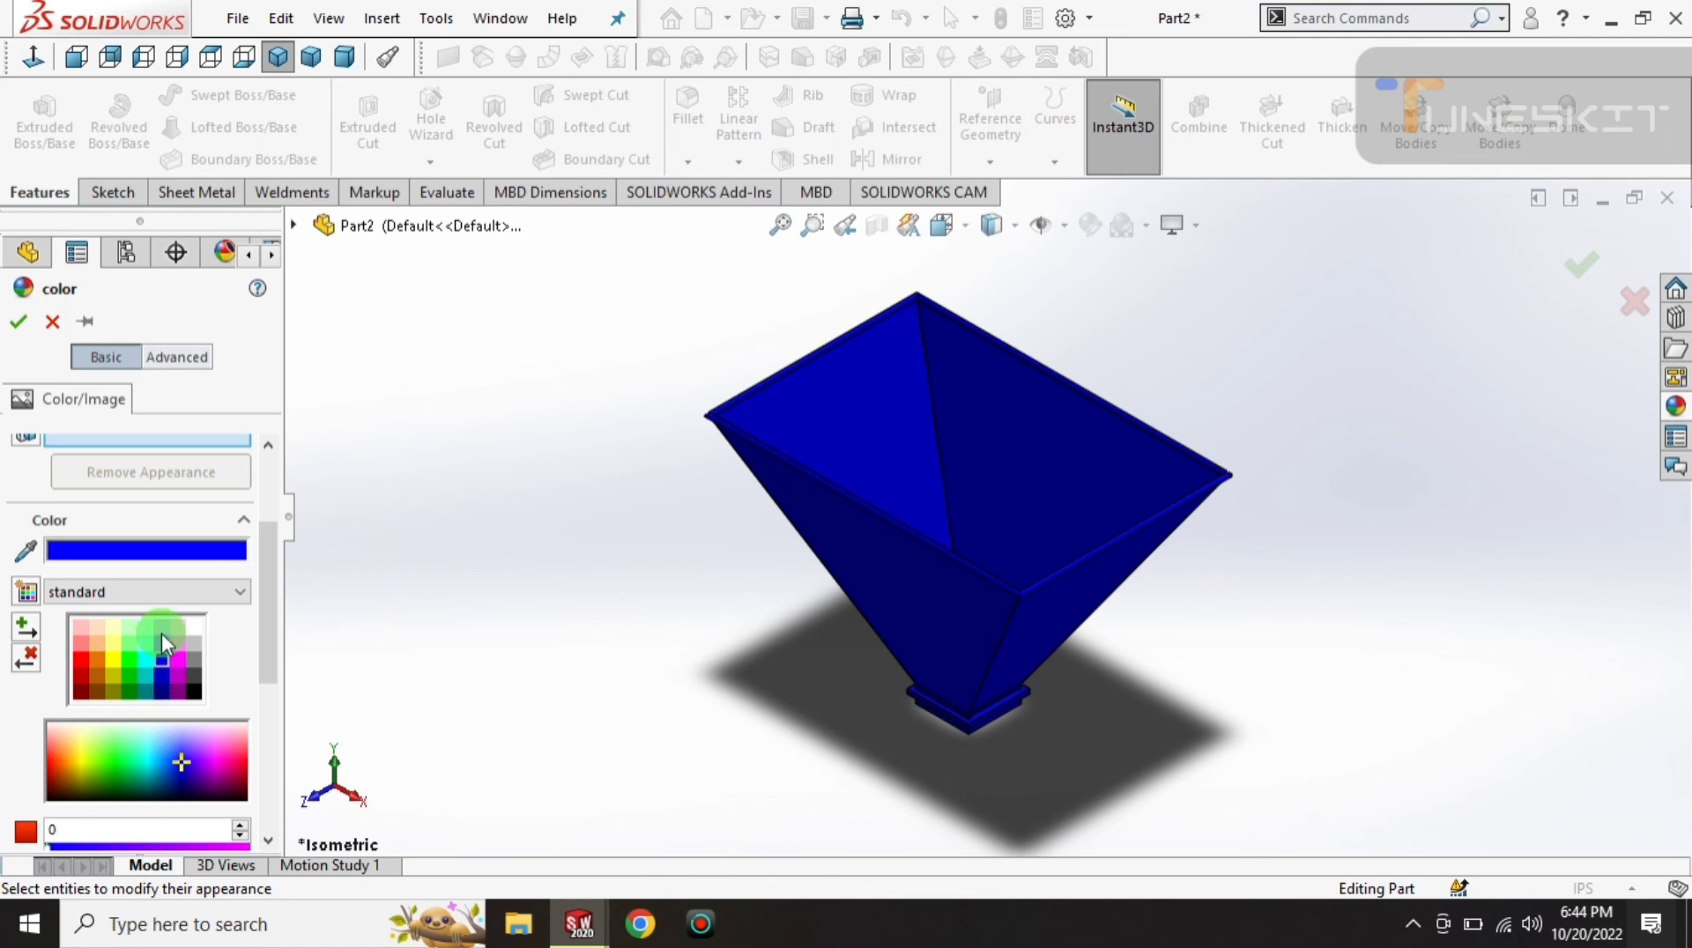
click(162, 698)
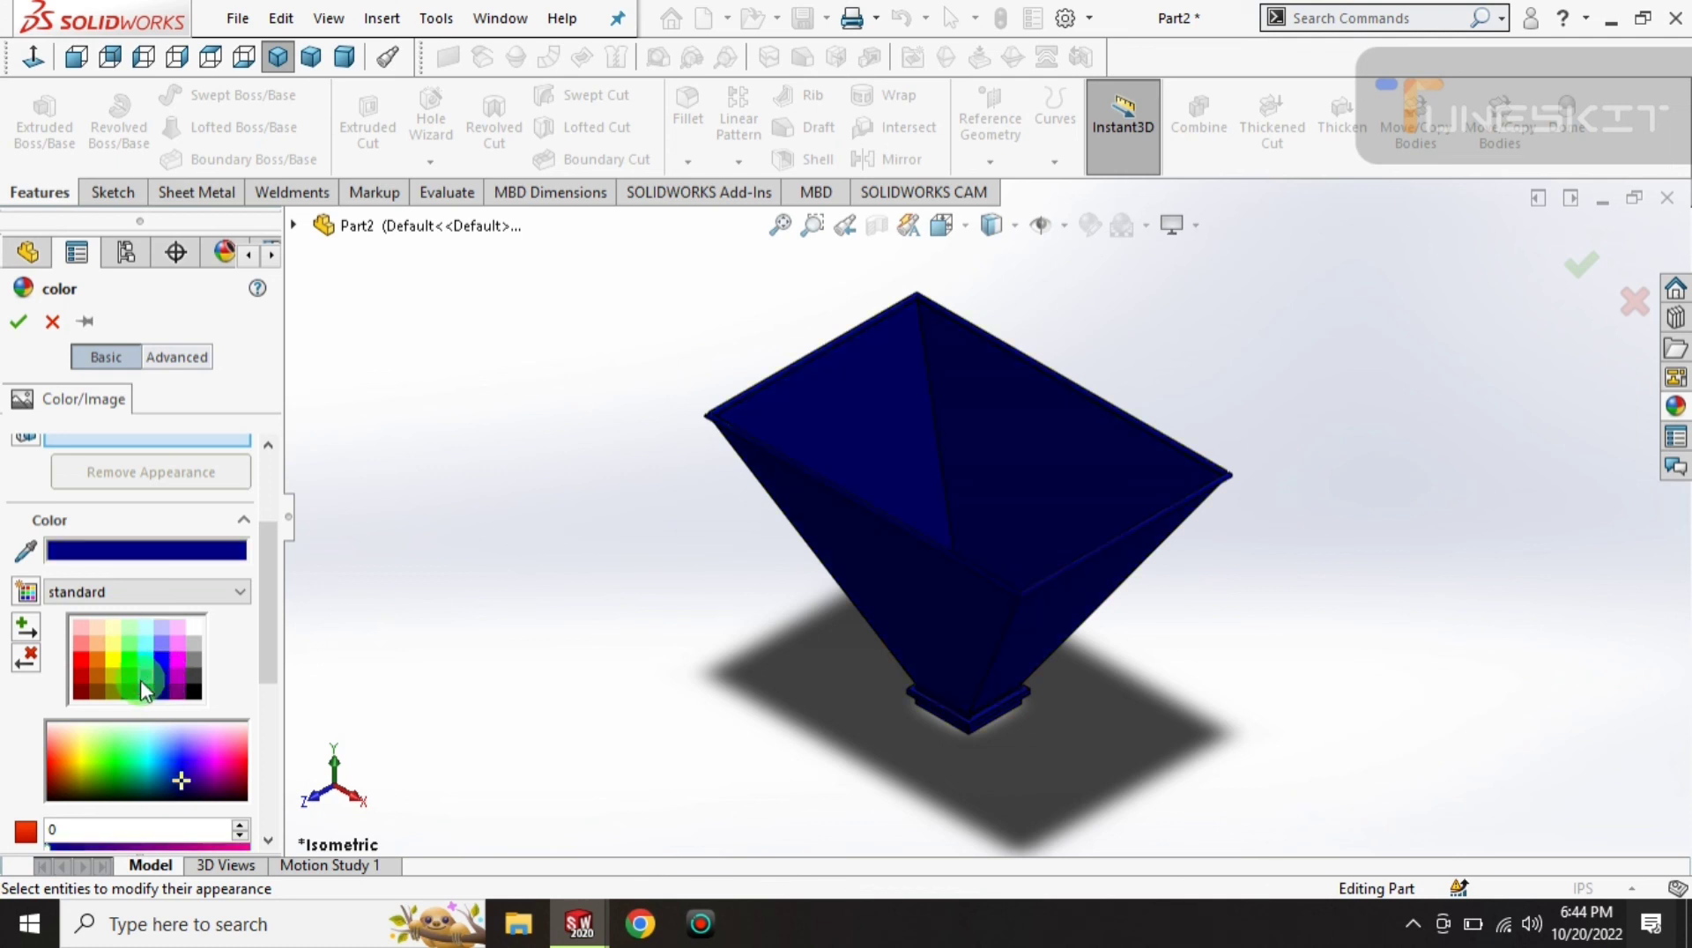
click(140, 680)
click(100, 662)
click(113, 630)
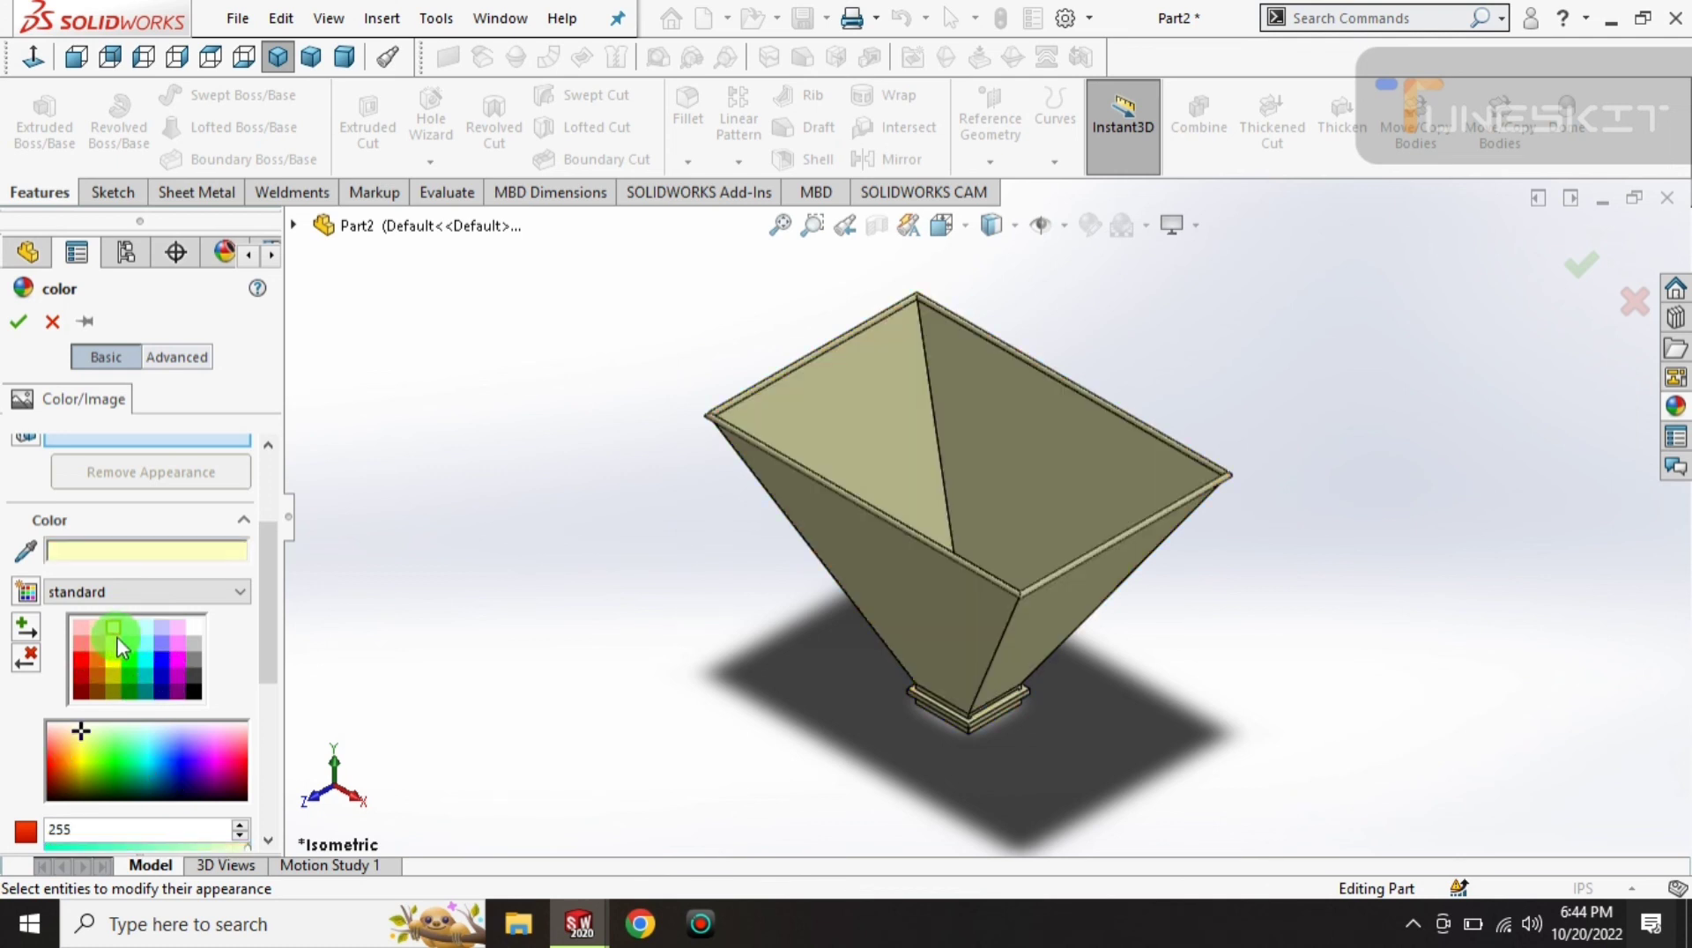
click(159, 672)
click(132, 688)
click(147, 686)
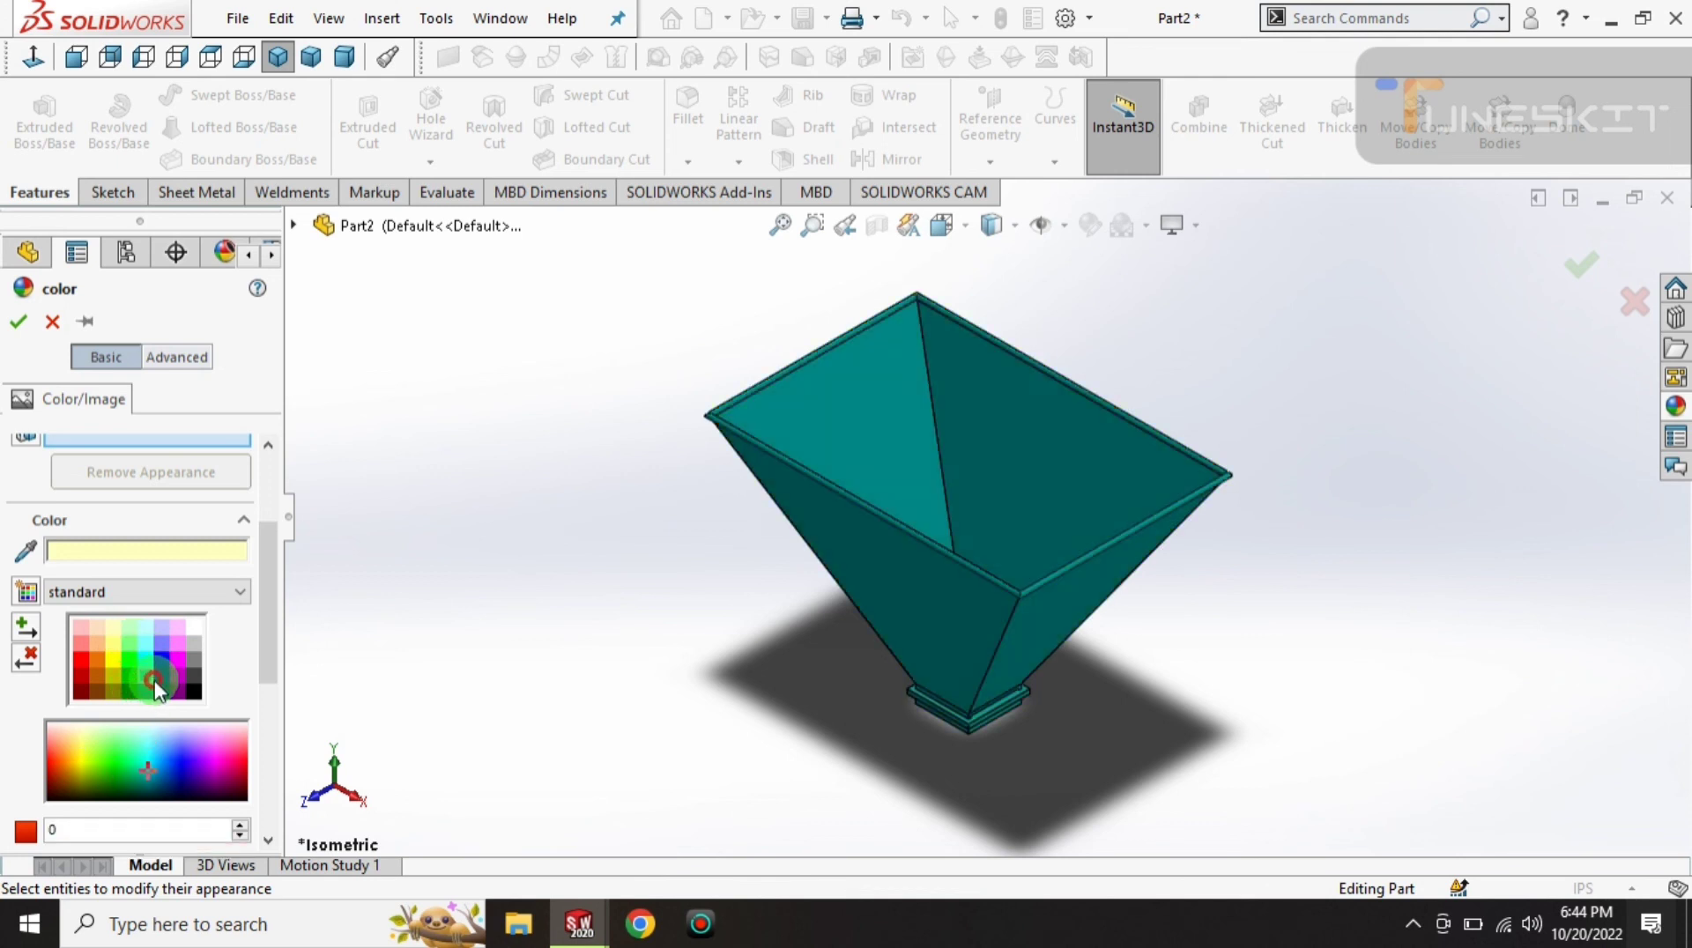
click(163, 677)
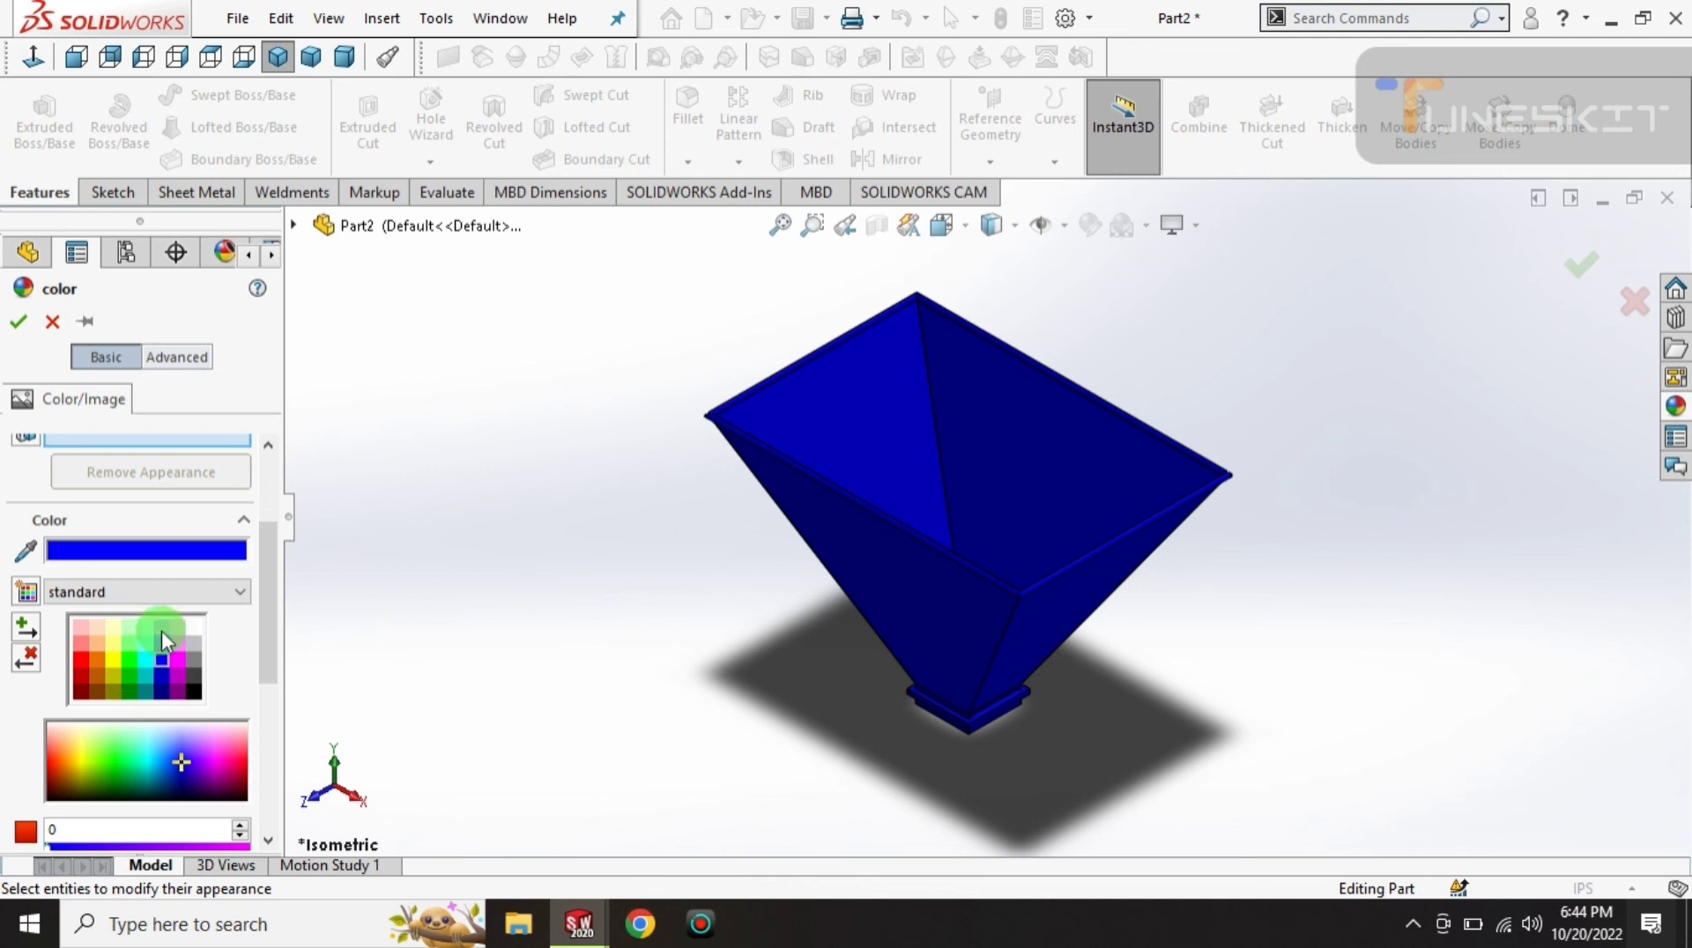
click(179, 694)
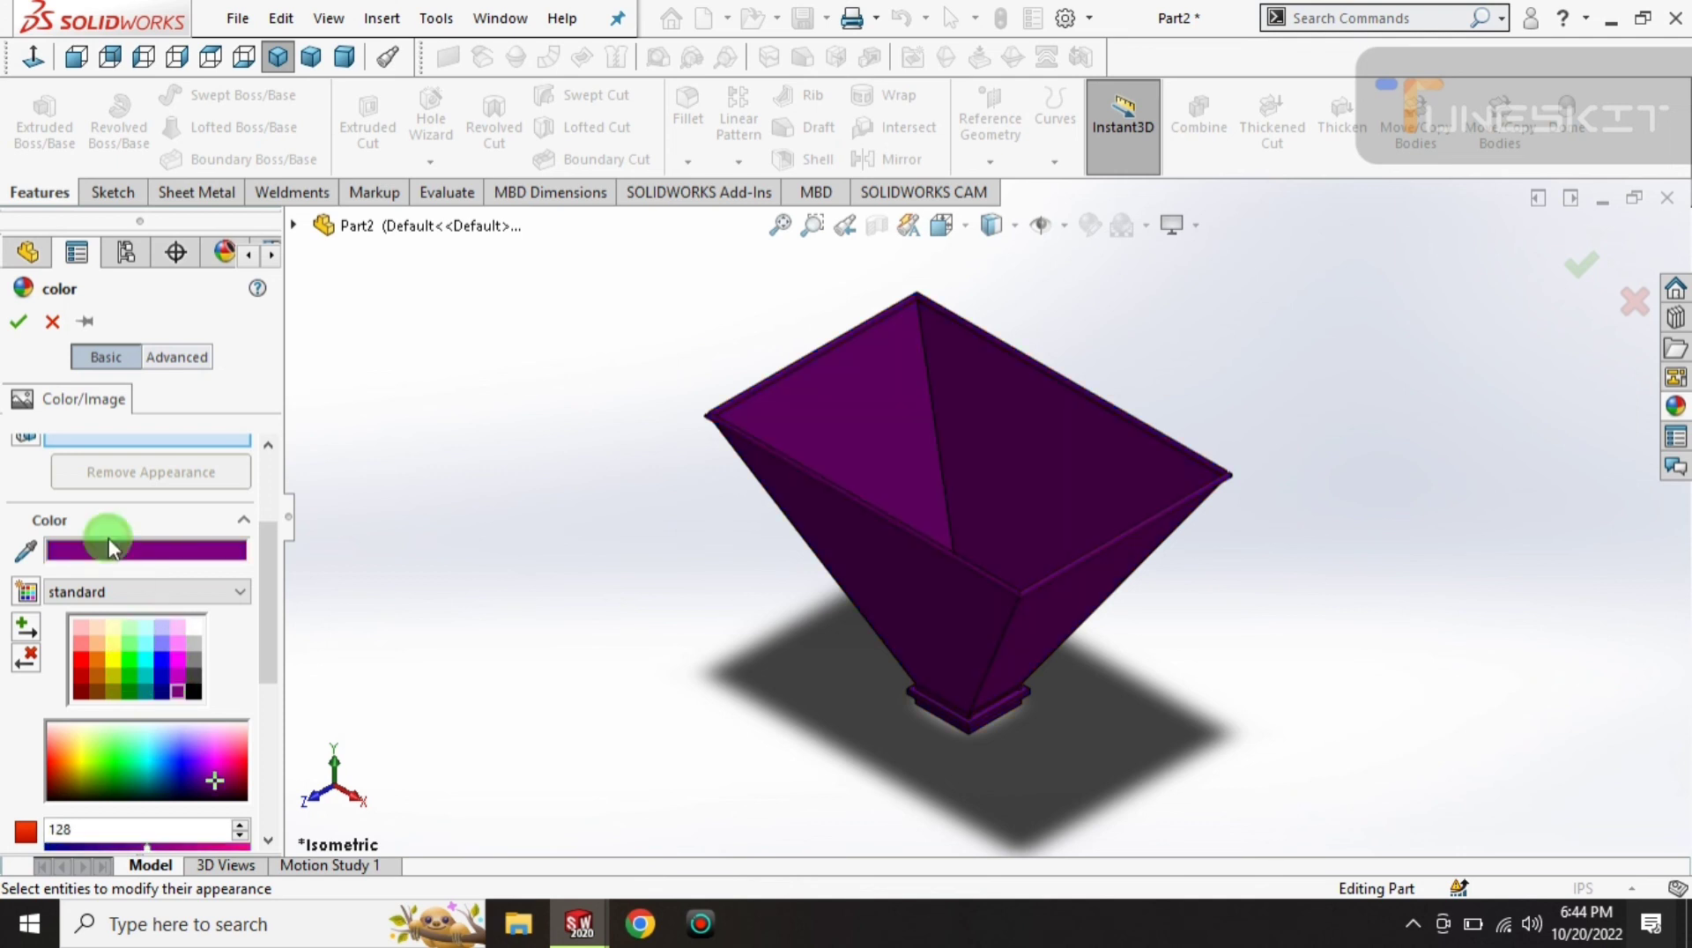
click(21, 322)
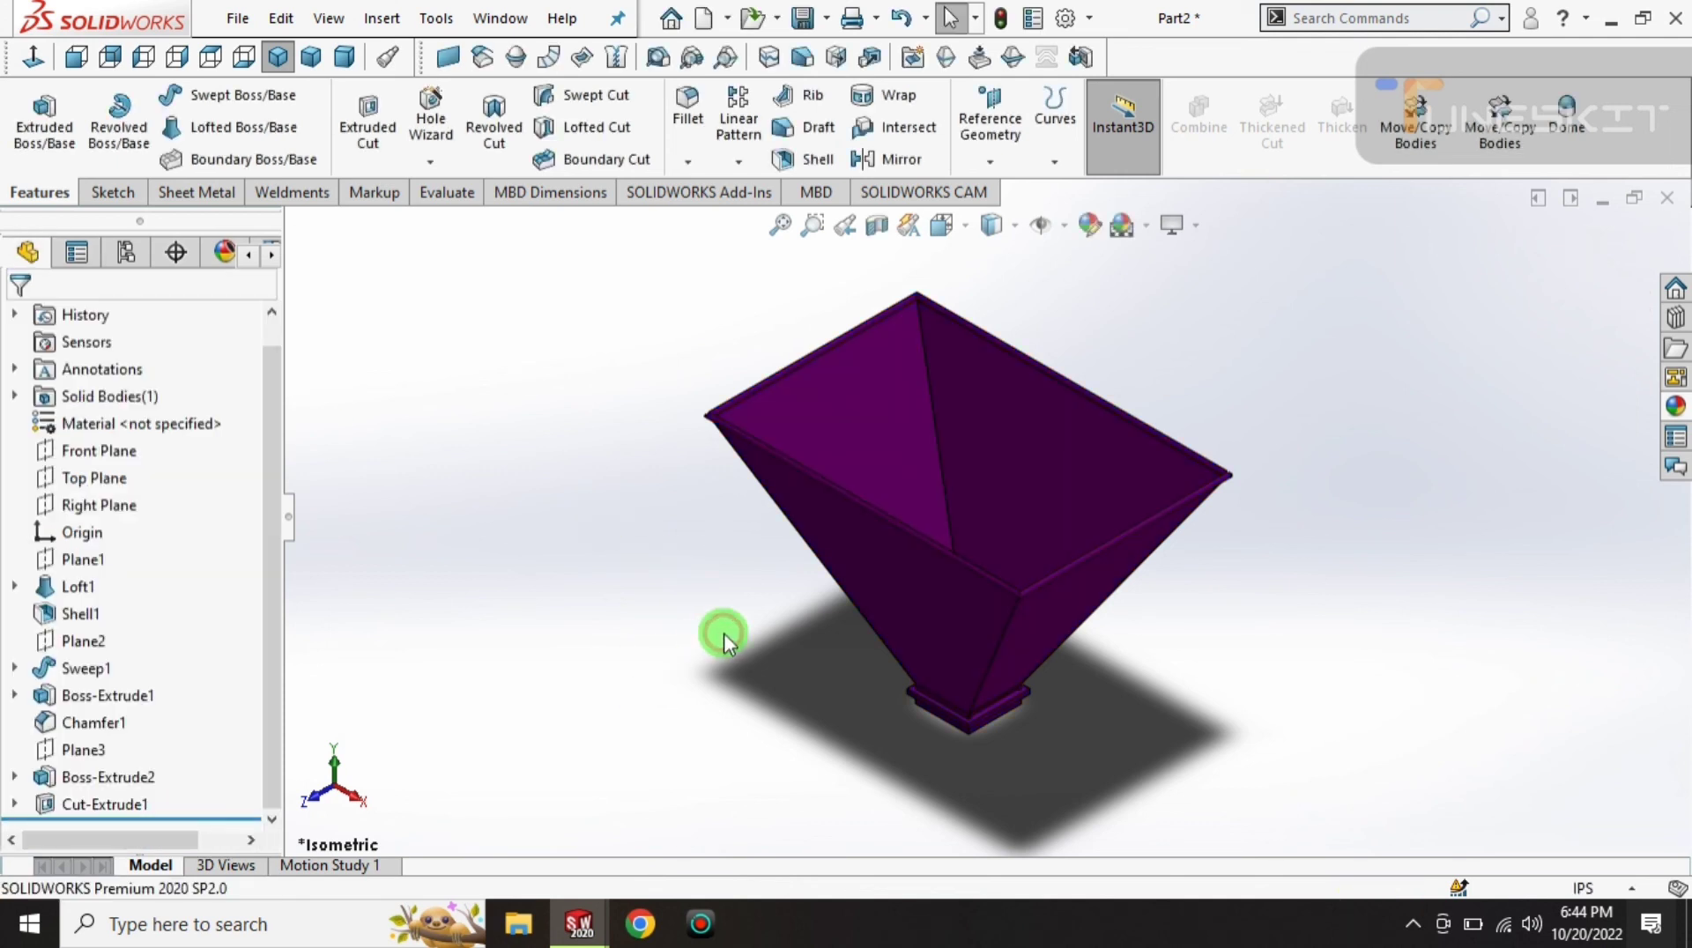
- Reset the finished purple hopper to the standard isometric view to save it as tapa 2
click(853, 685)
click(275, 60)
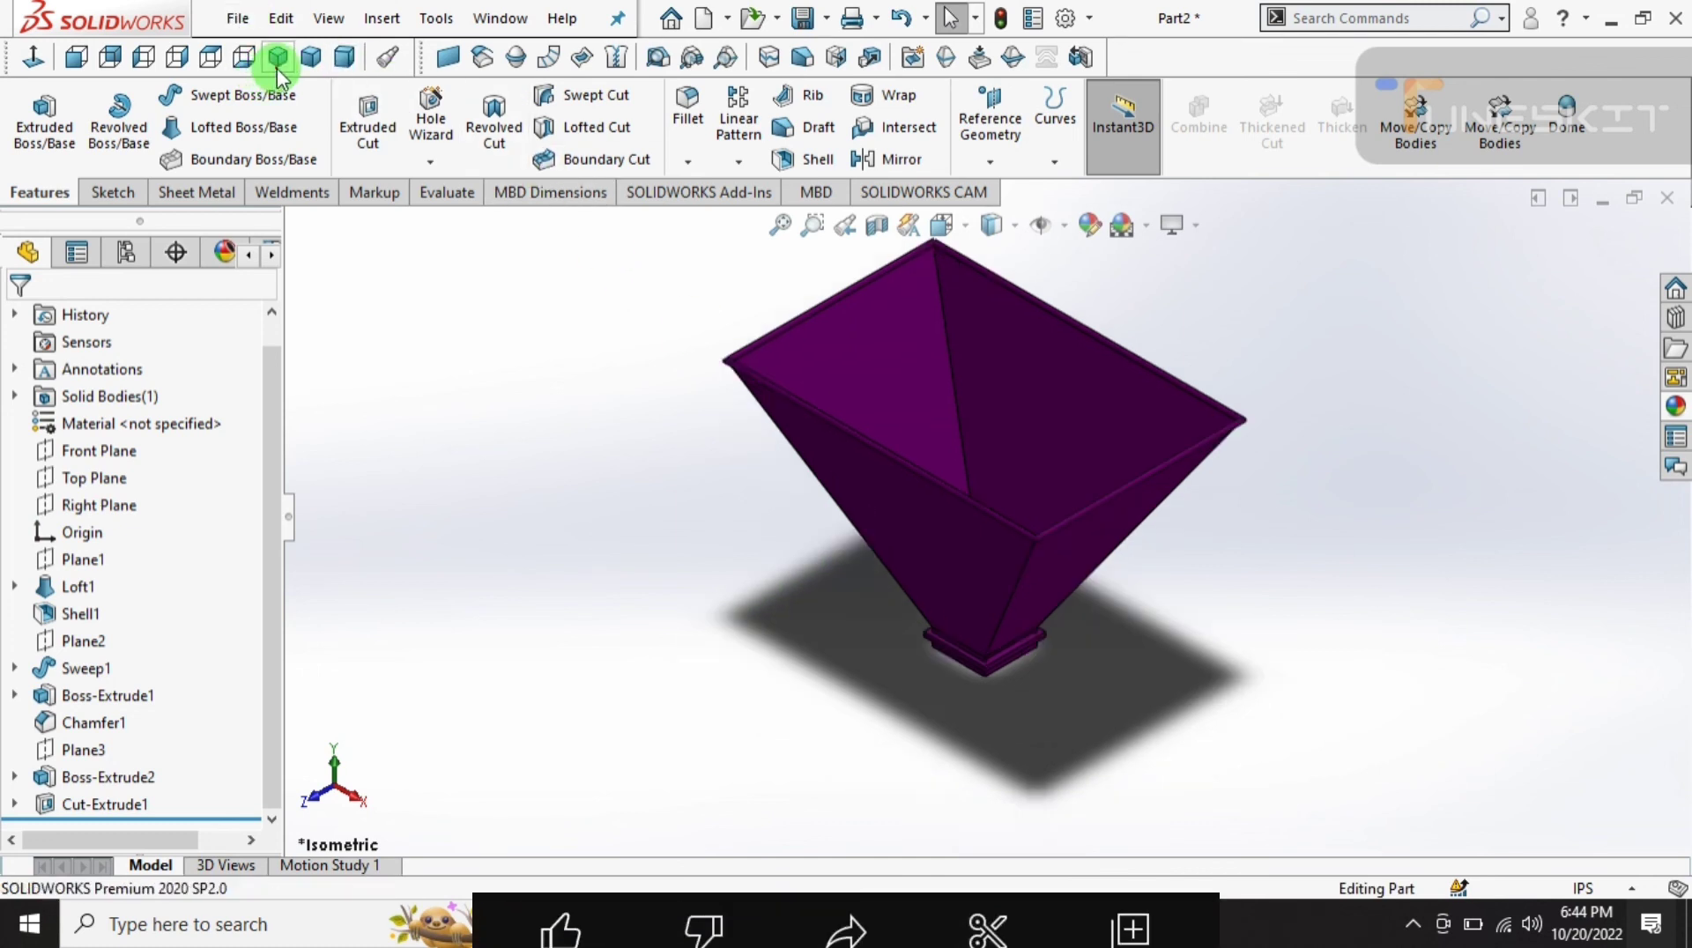